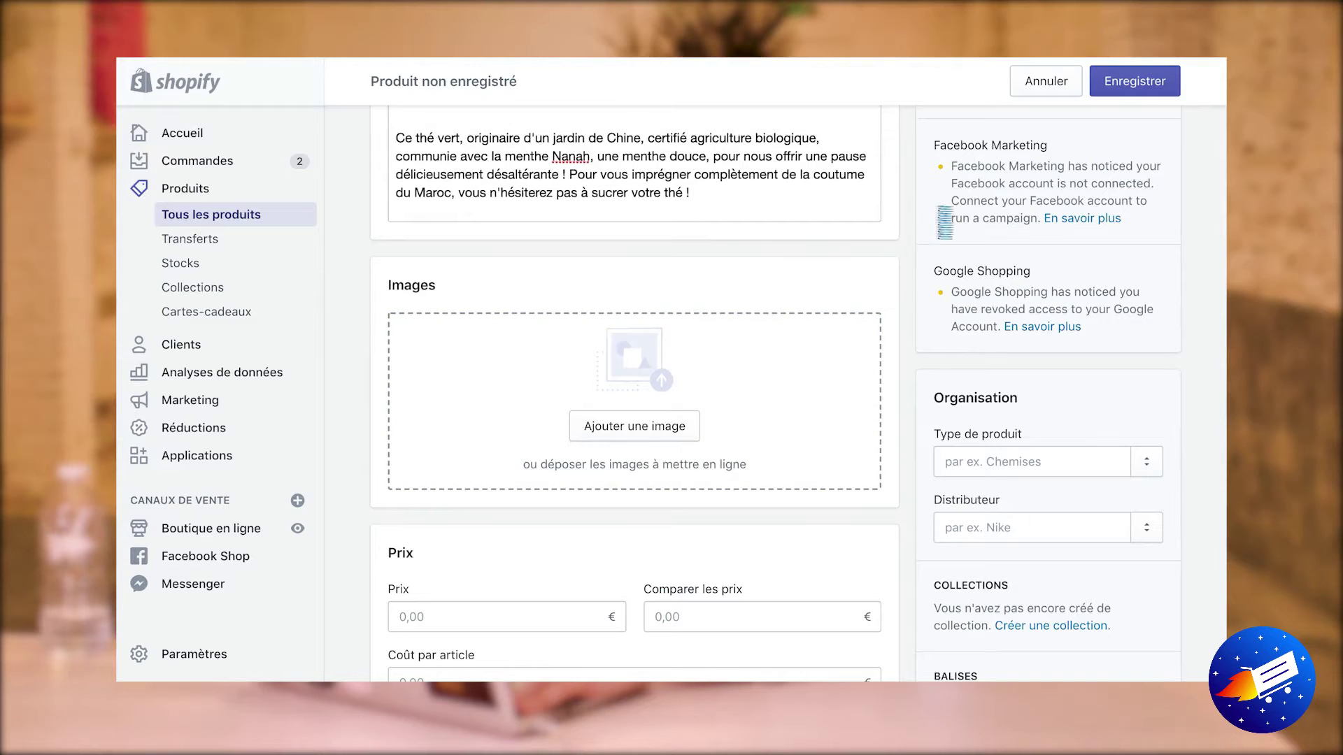
- Add the rose tea cup photo and the herbs photo from the Téléchargements folder to the product's images
scroll(905, 192, down, 2)
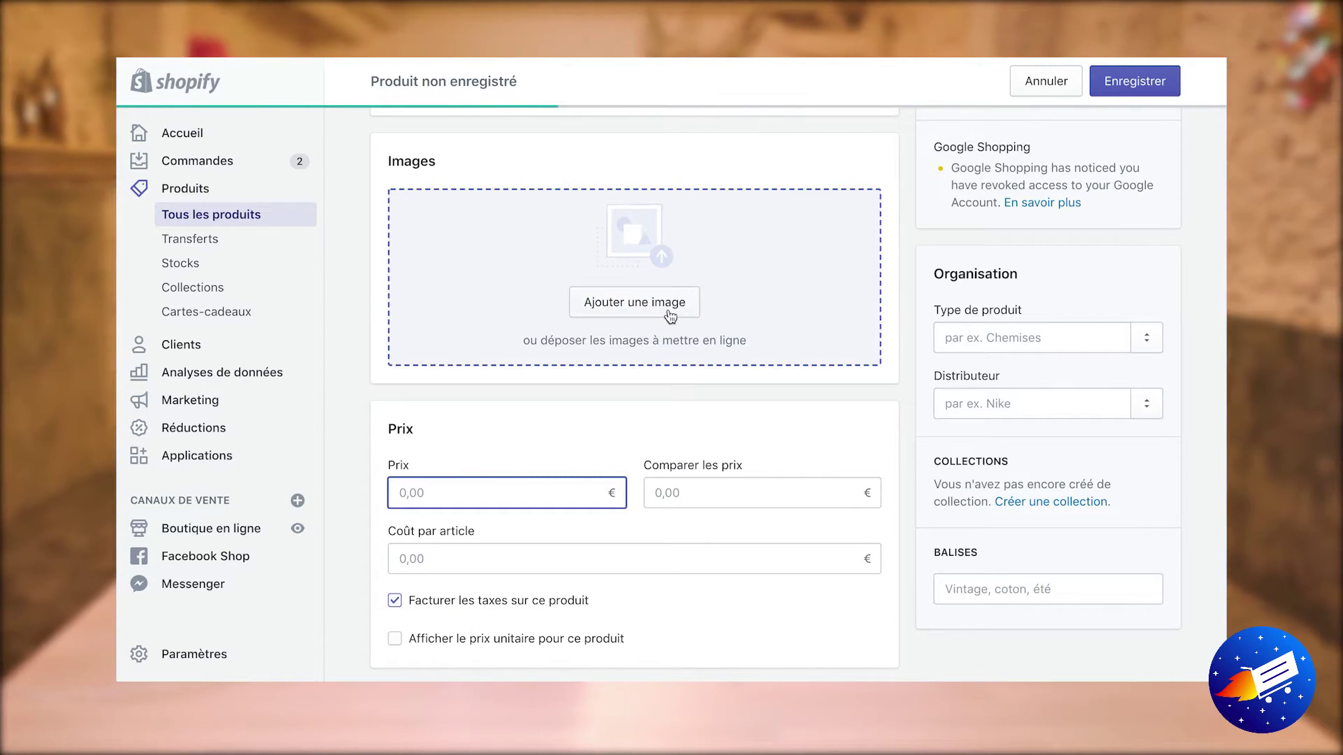
click(668, 311)
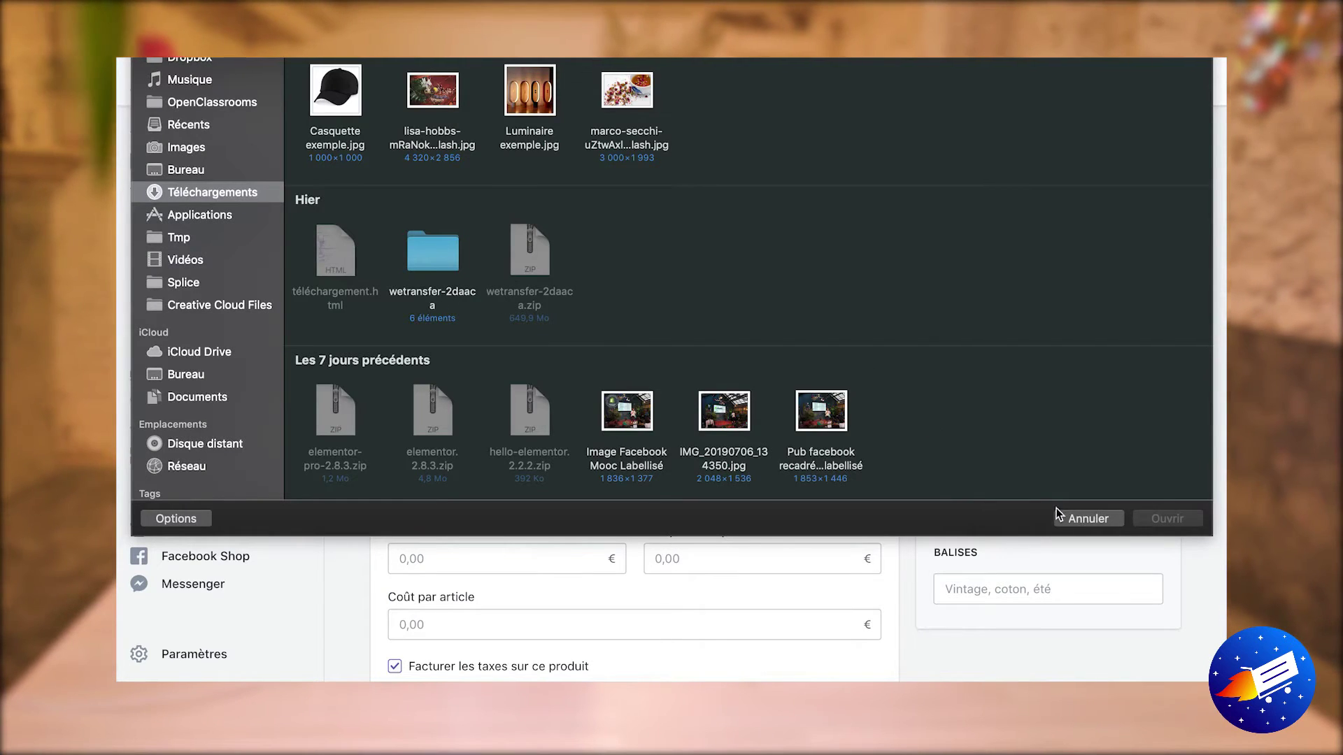
click(1070, 518)
- Set the product's price to 19,99 € and turn off charging taxes on it
click(477, 562)
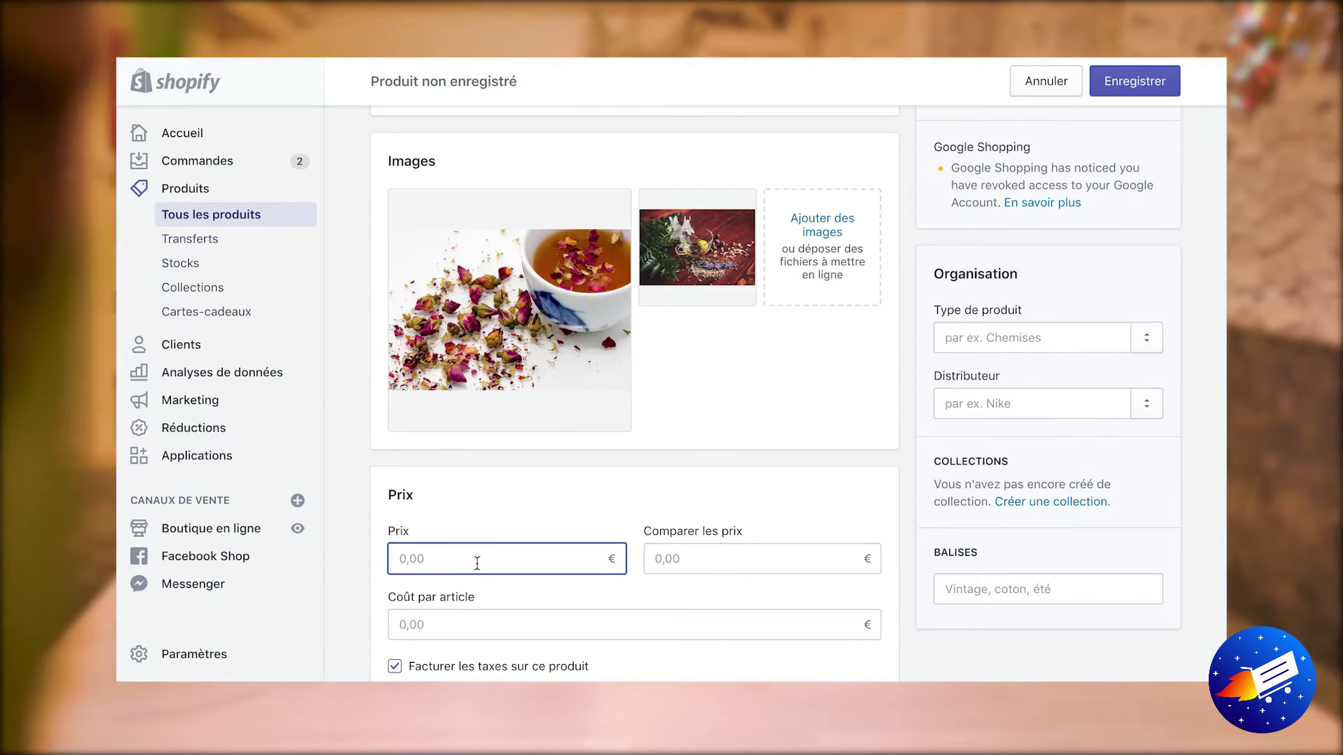
text(19,99)
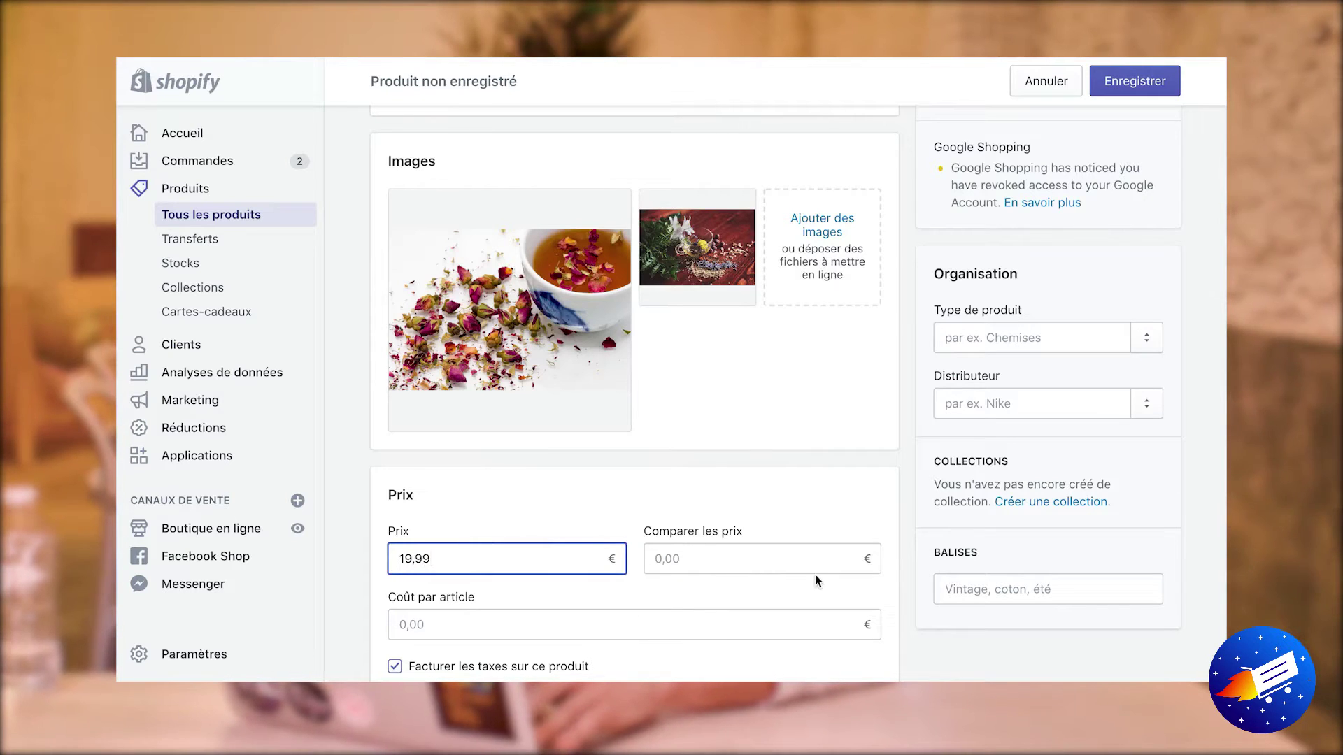
scroll(716, 382, down, 5)
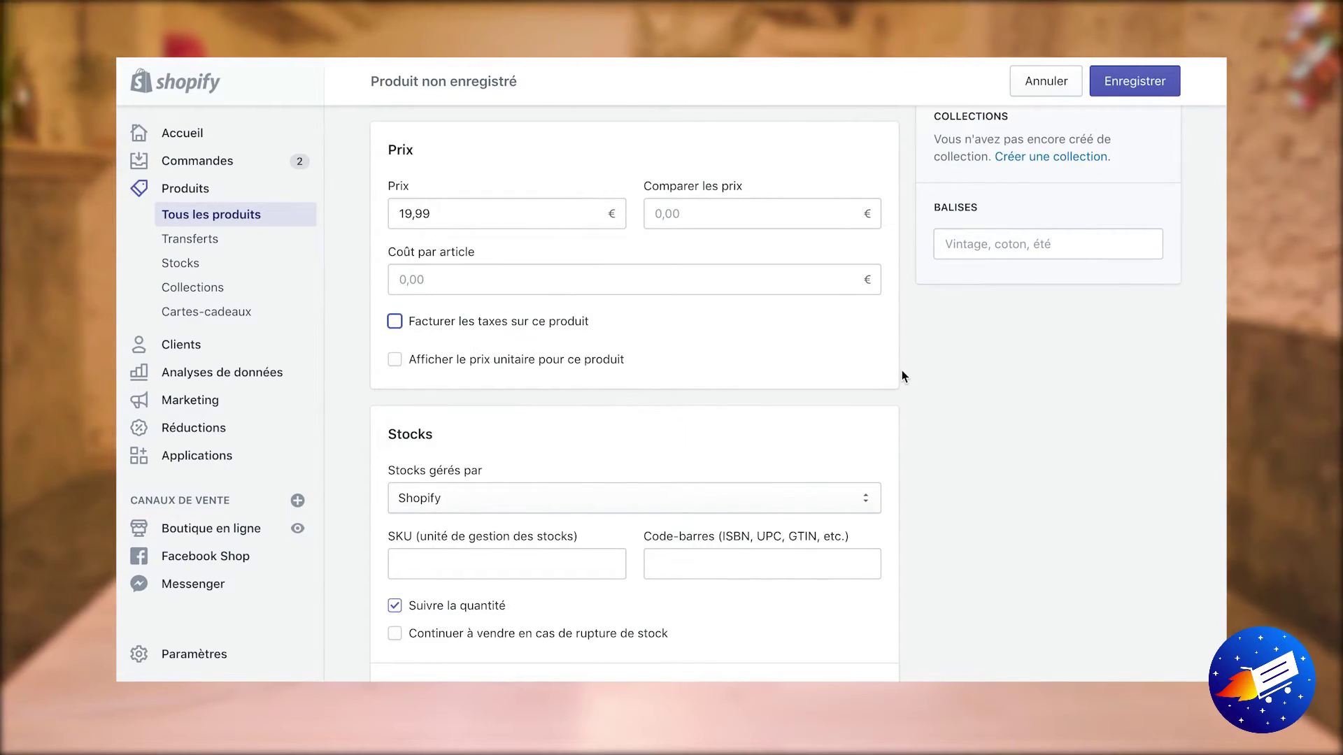
- Check which services can manage the product's stock, keeping Shopify selected
scroll(901, 371, down, 3)
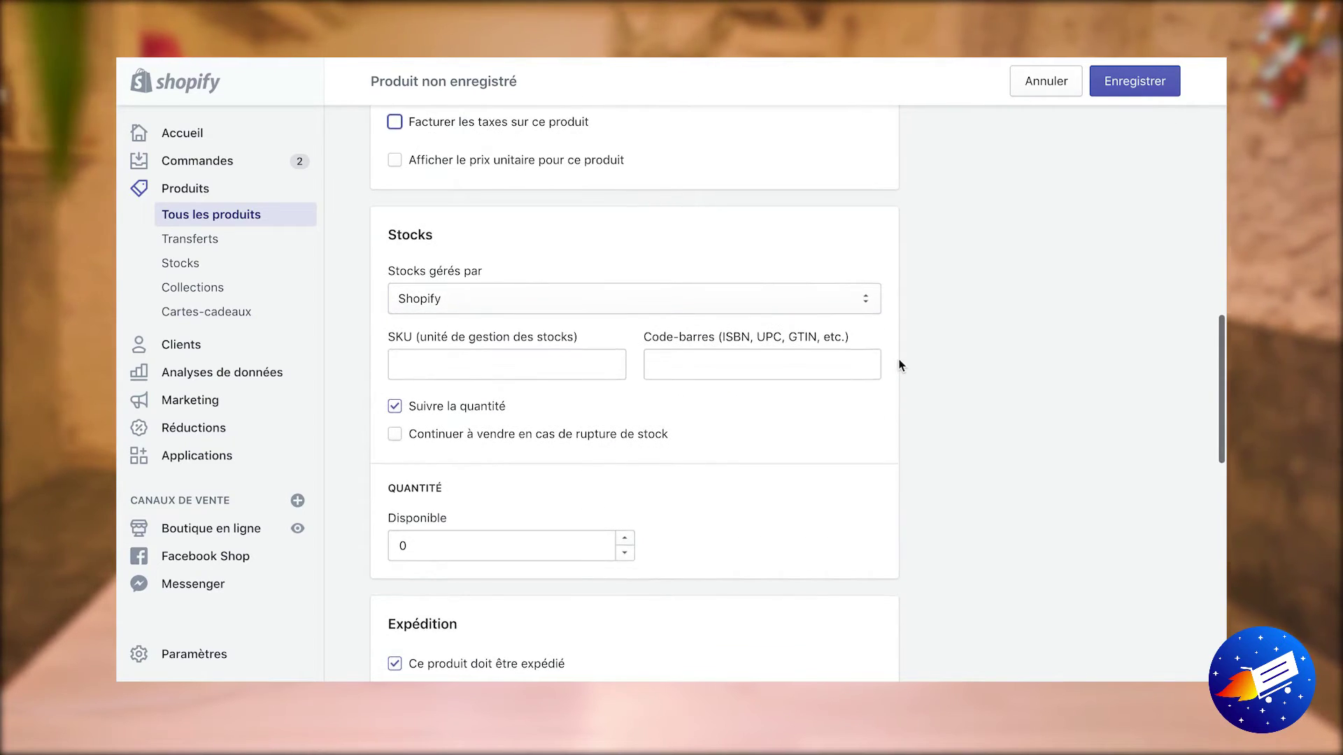
click(830, 293)
click(923, 274)
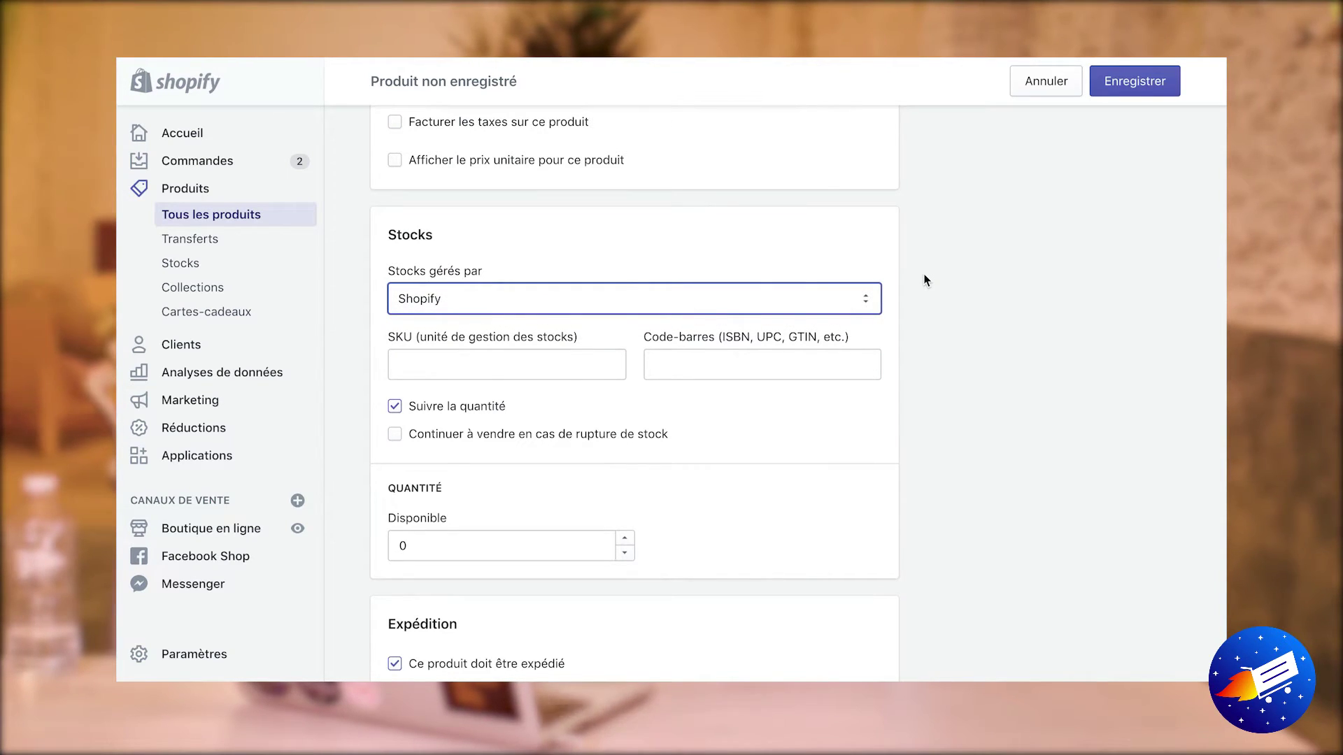
click(769, 298)
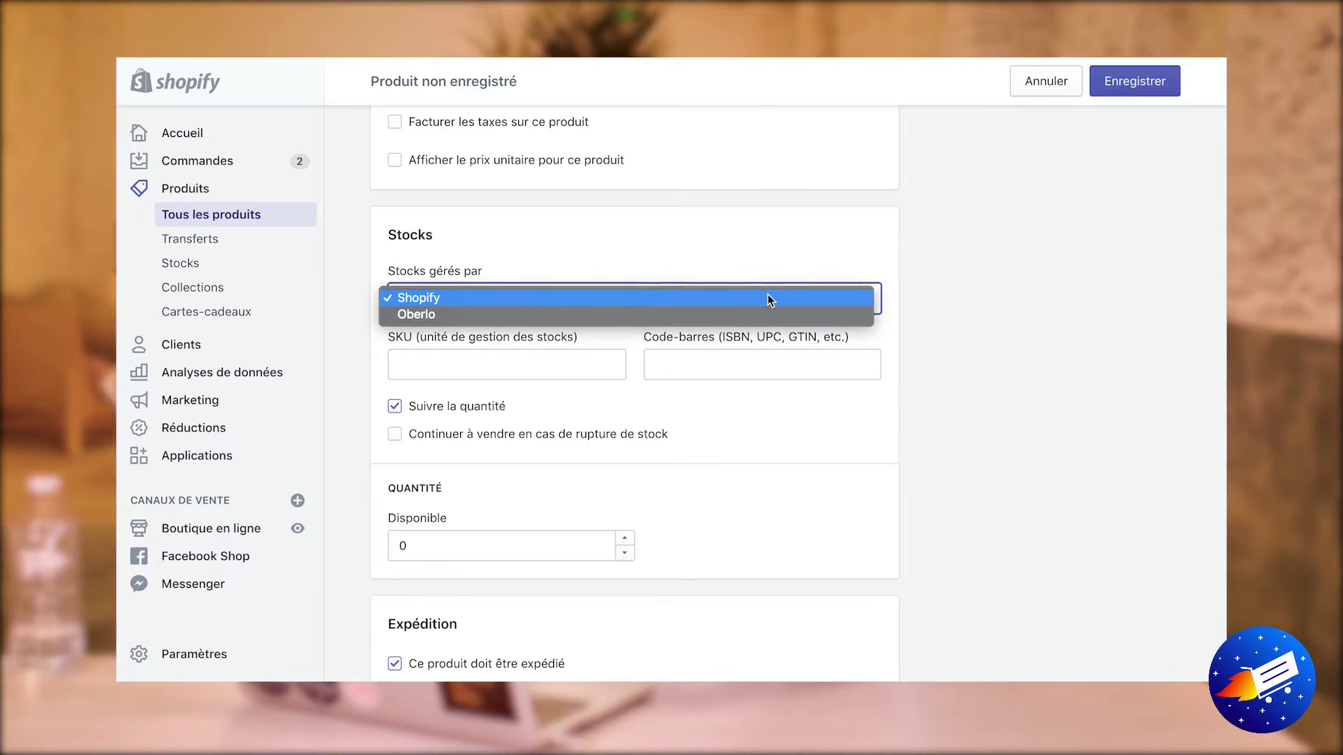
click(912, 287)
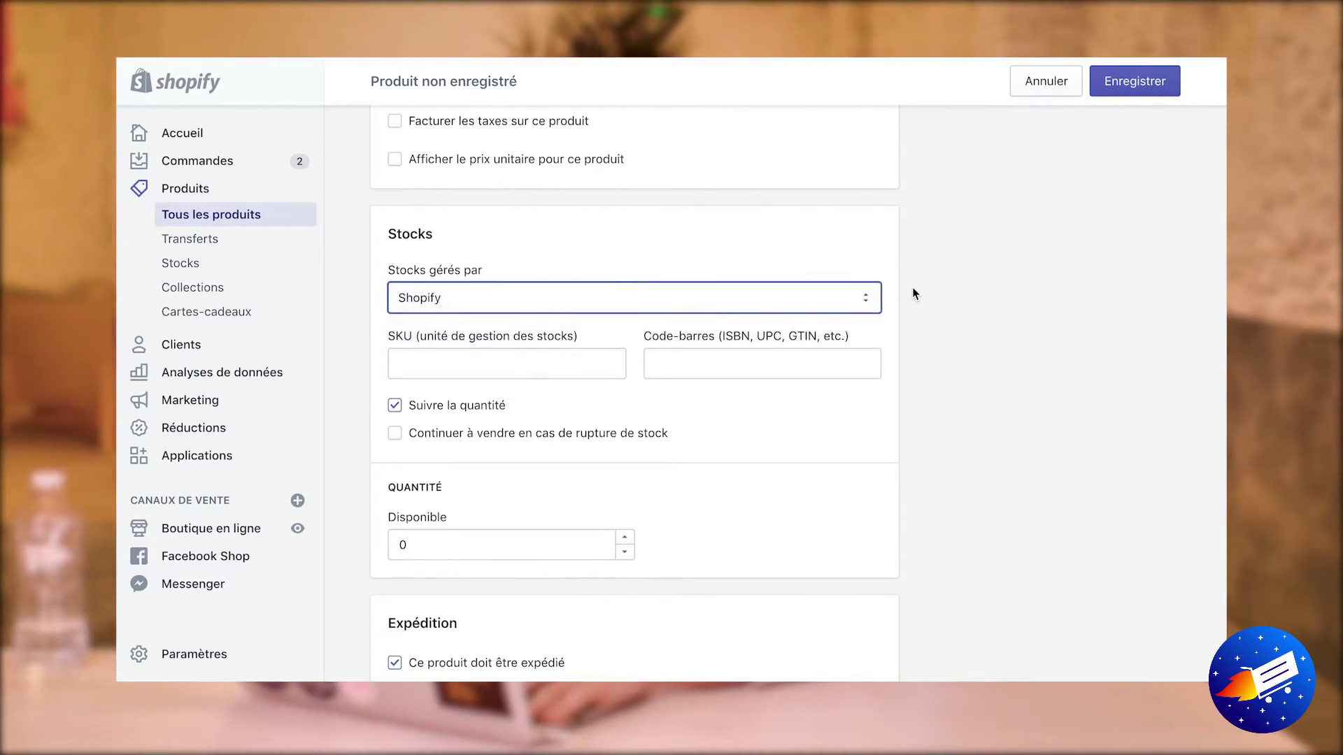
- Set the product's available quantity to 100
scroll(912, 288, down, 2)
scroll(912, 293, down, 2)
click(534, 377)
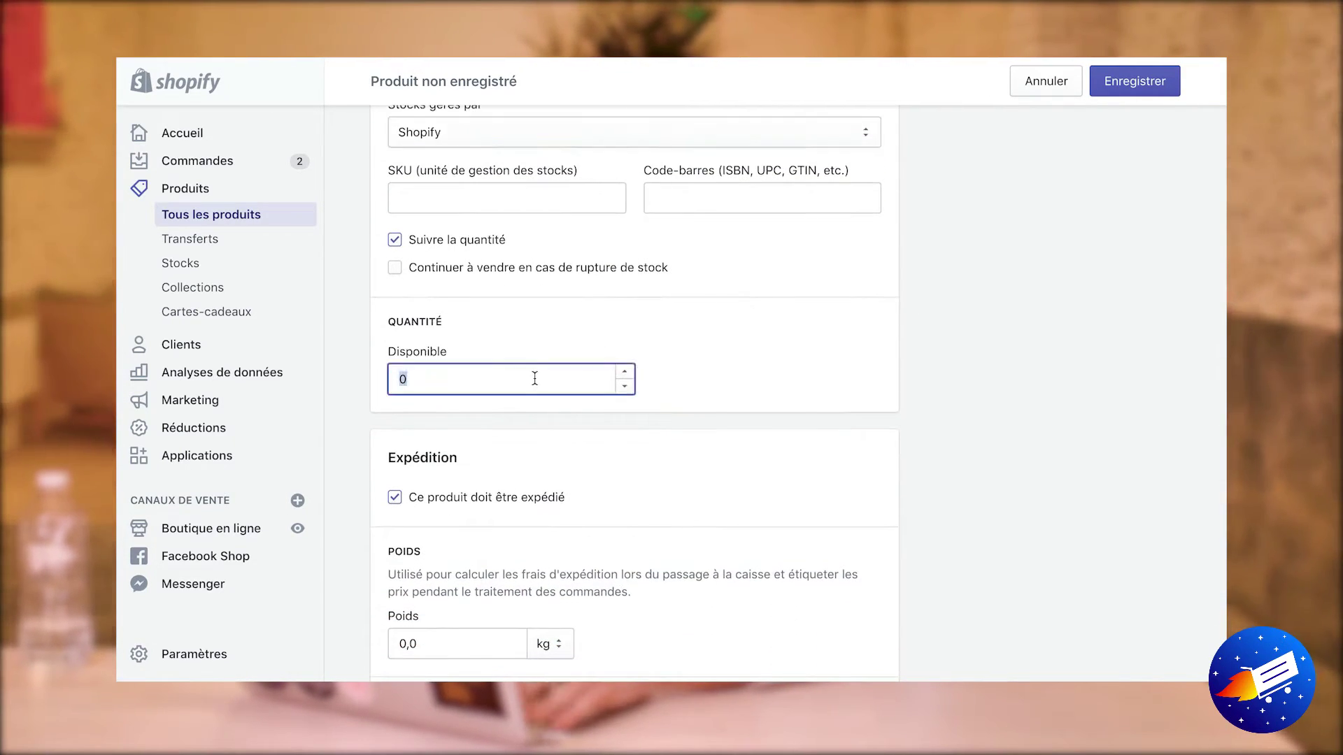
key(BackSpace)
text(100)
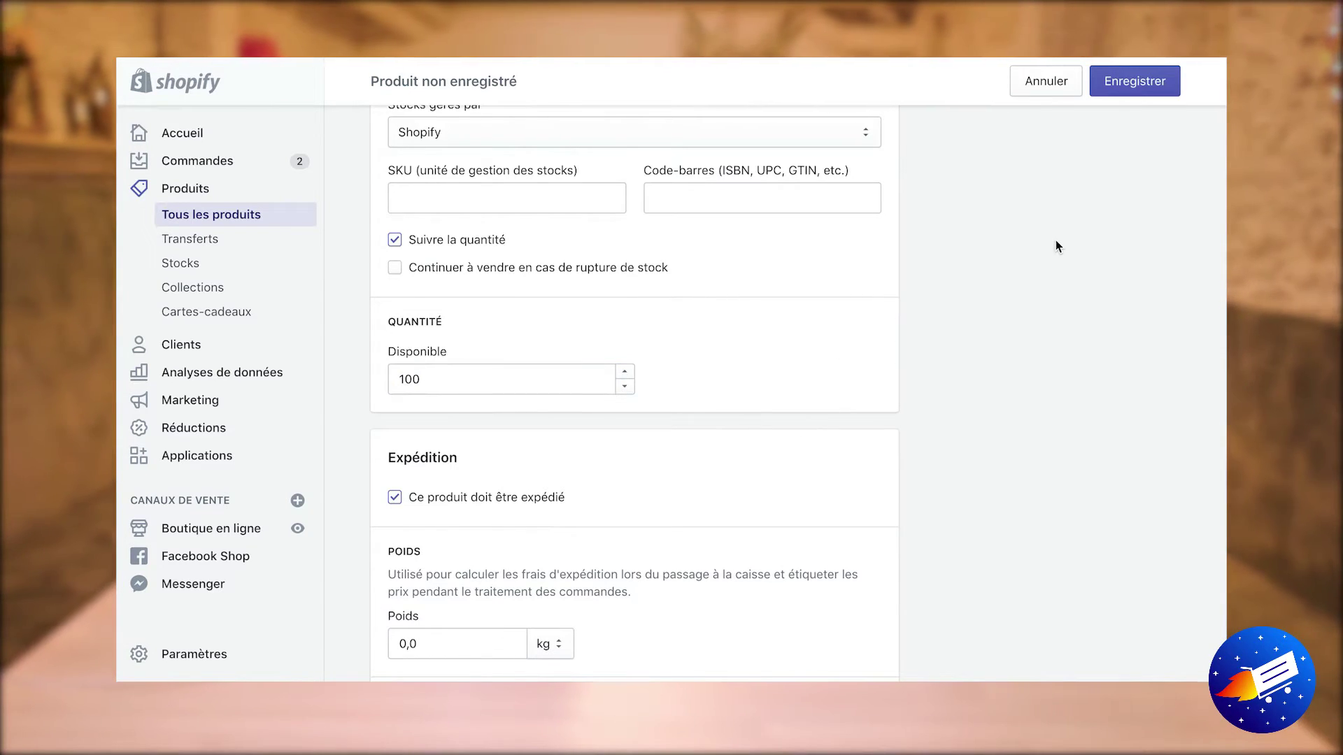
- Switch the product's shipping requirement off and back on
scroll(992, 324, down, 1)
scroll(992, 324, down, 3)
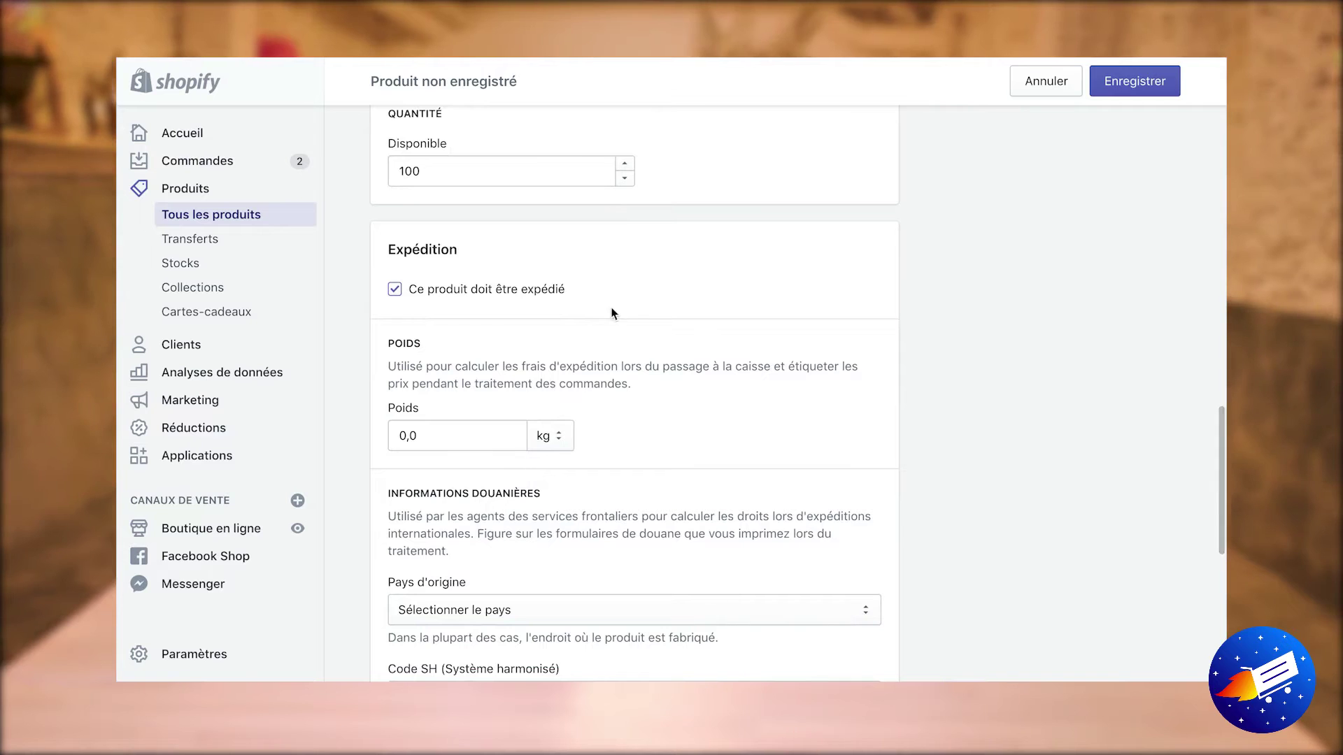
click(394, 290)
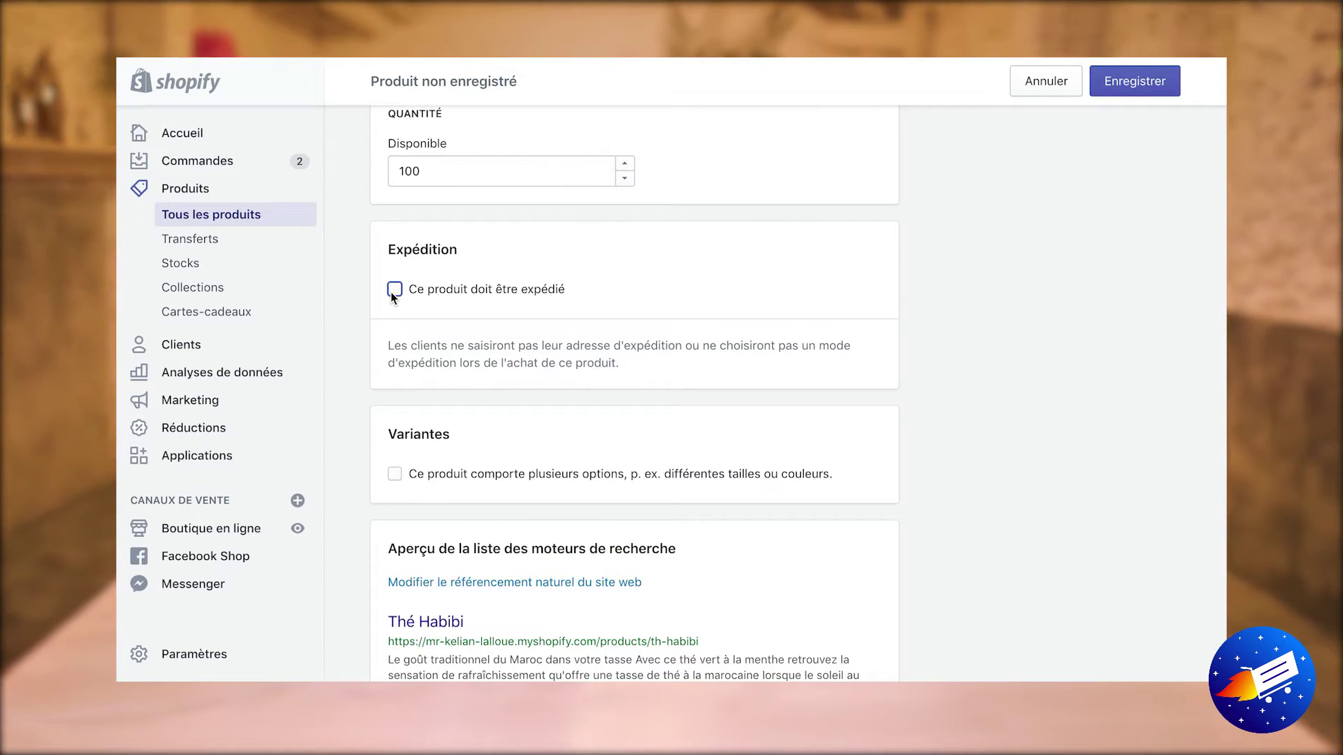
click(394, 290)
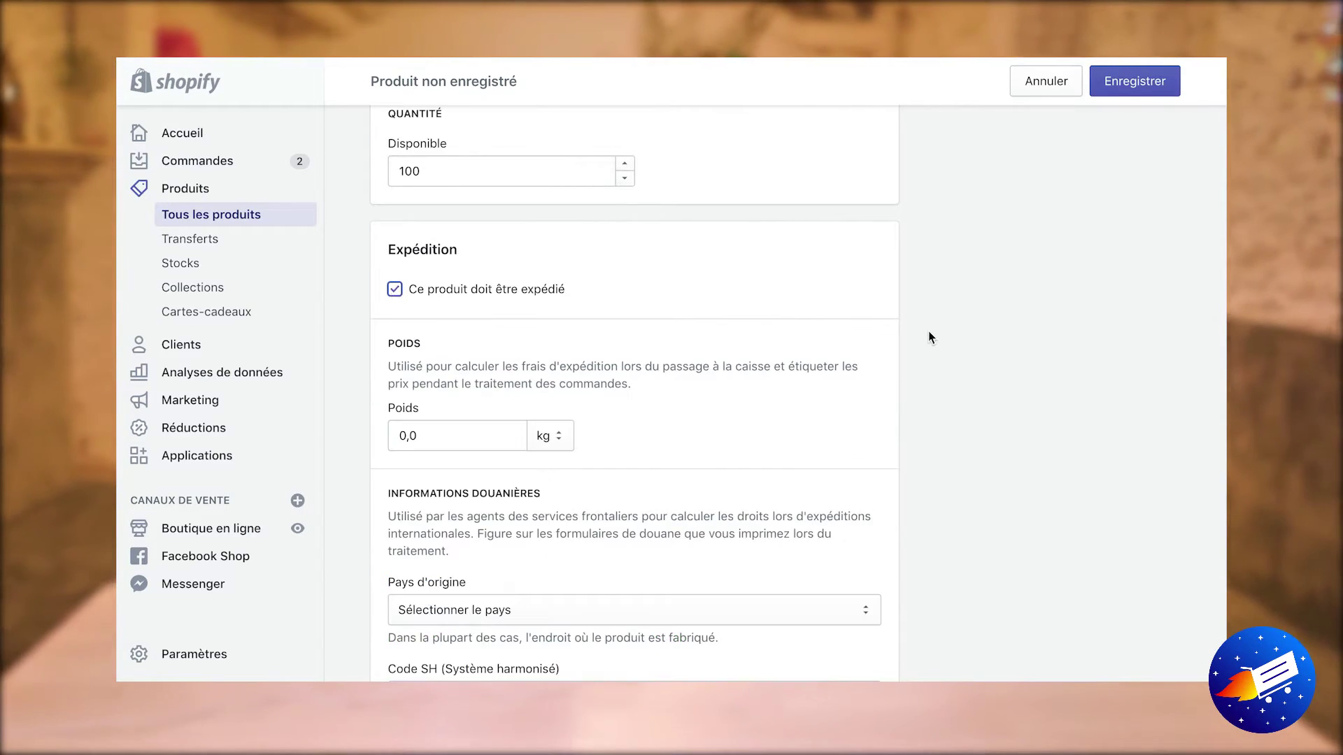
- Set the product's shipping weight to 10,0 and its unit to grams
scroll(544, 312, down, 2)
click(409, 343)
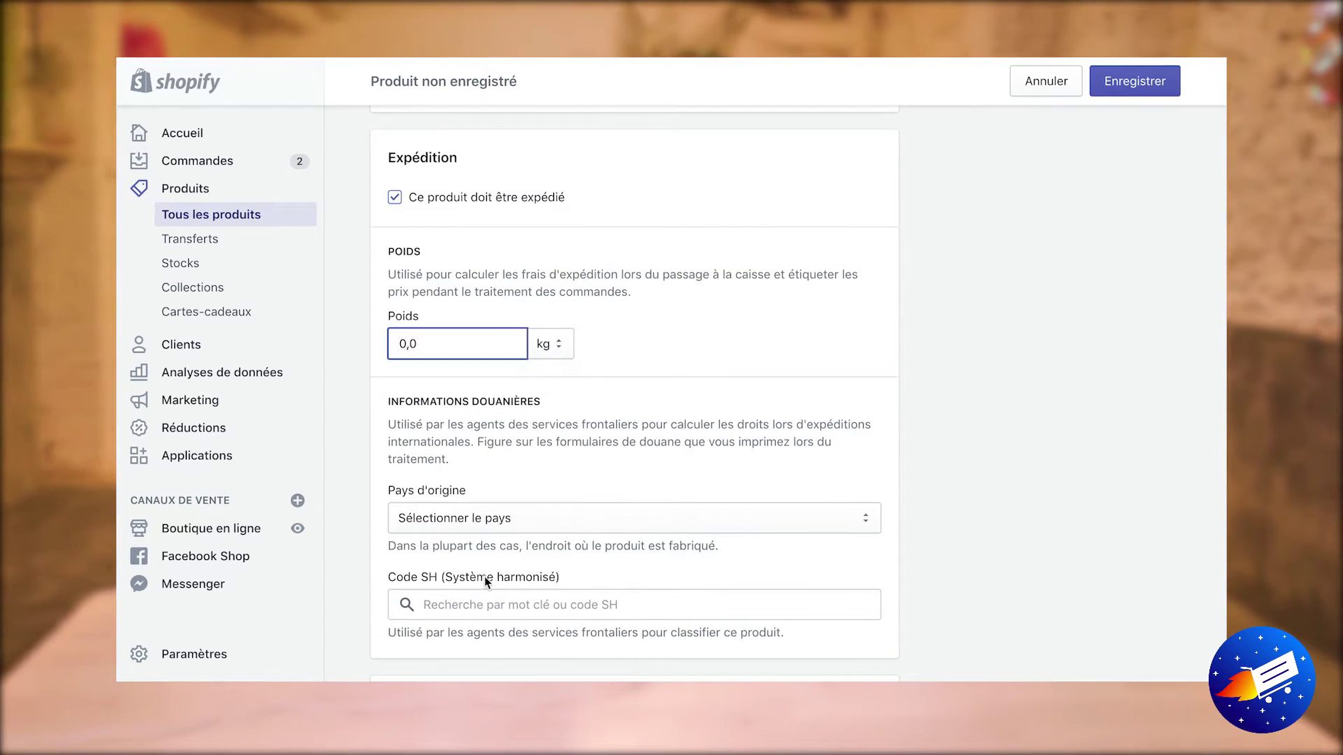
key(BackSpace)
text(10)
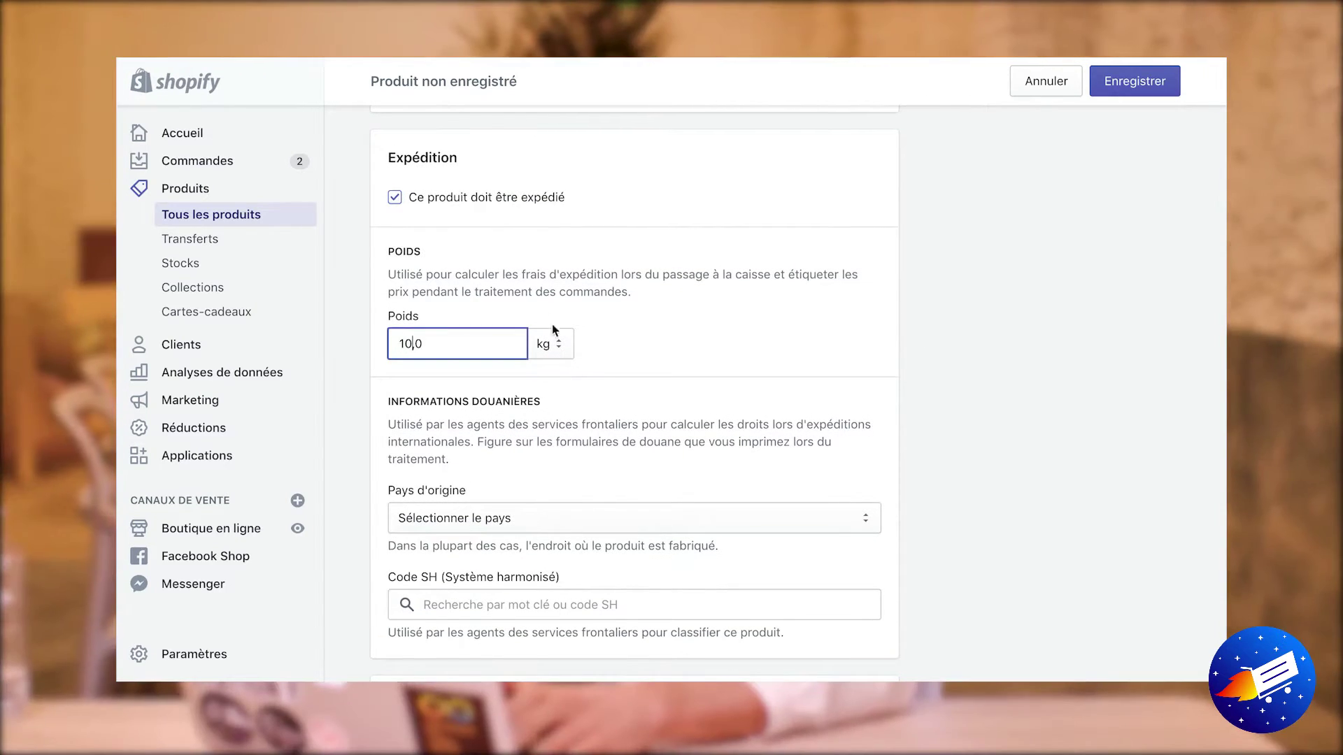
click(569, 351)
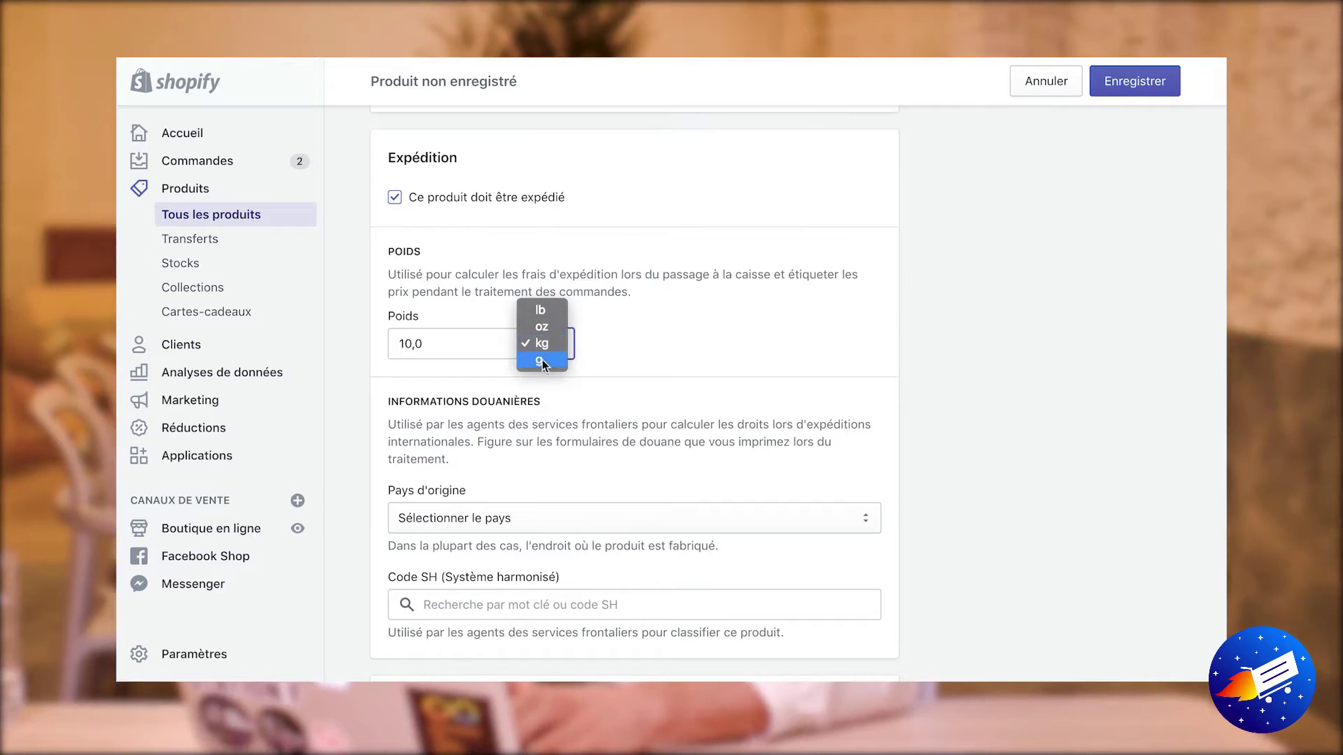
- Give the search engine listing the page title "Thé Habibi" and the full product text as its description
click(694, 422)
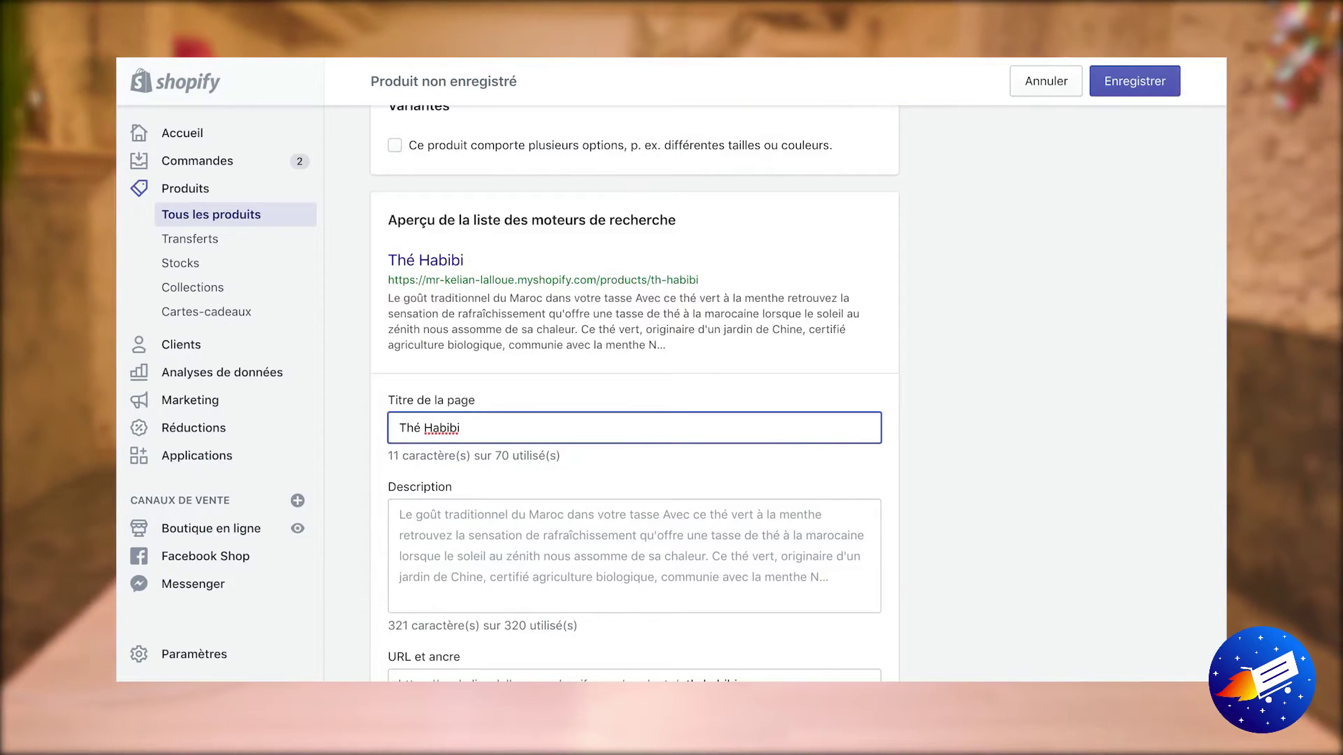
click(584, 570)
scroll(573, 566, down, 2)
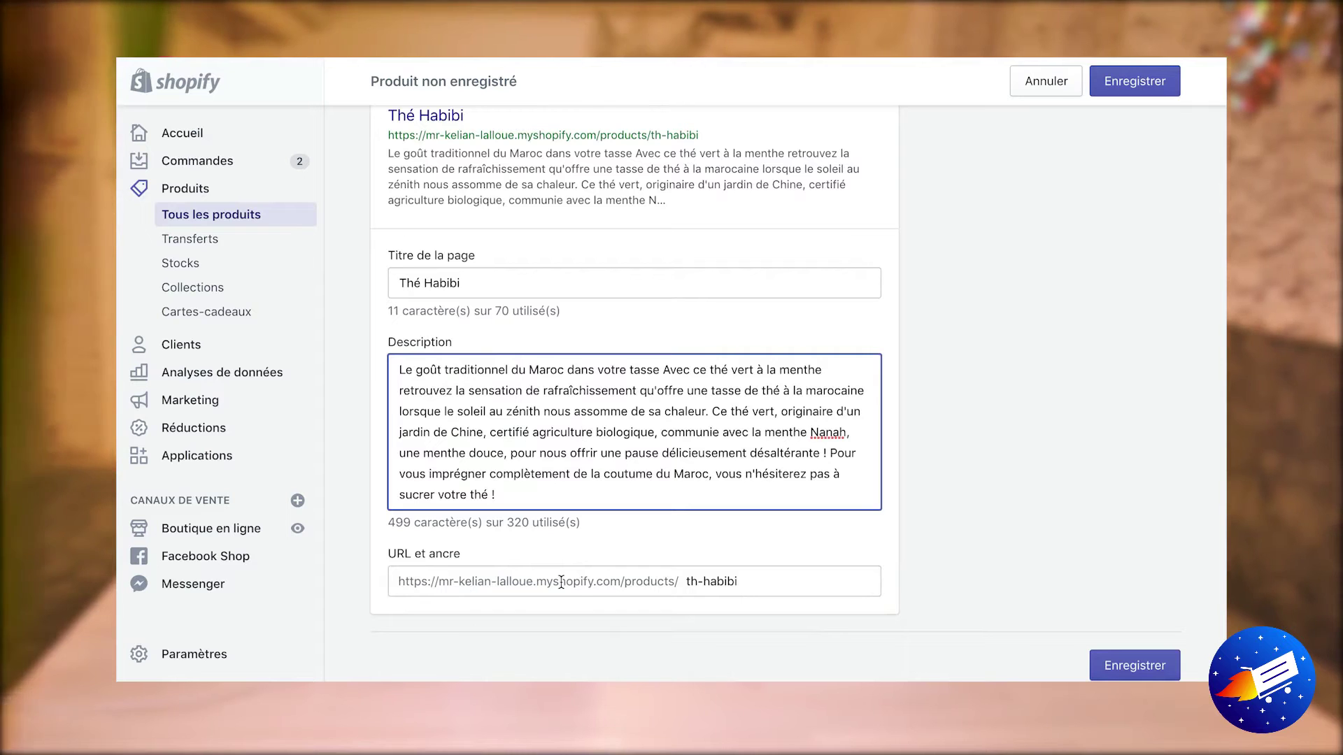
- Enable variants for the product and define the first option as Poids with the values 10g, 20g and 30g
scroll(660, 391, up, 3)
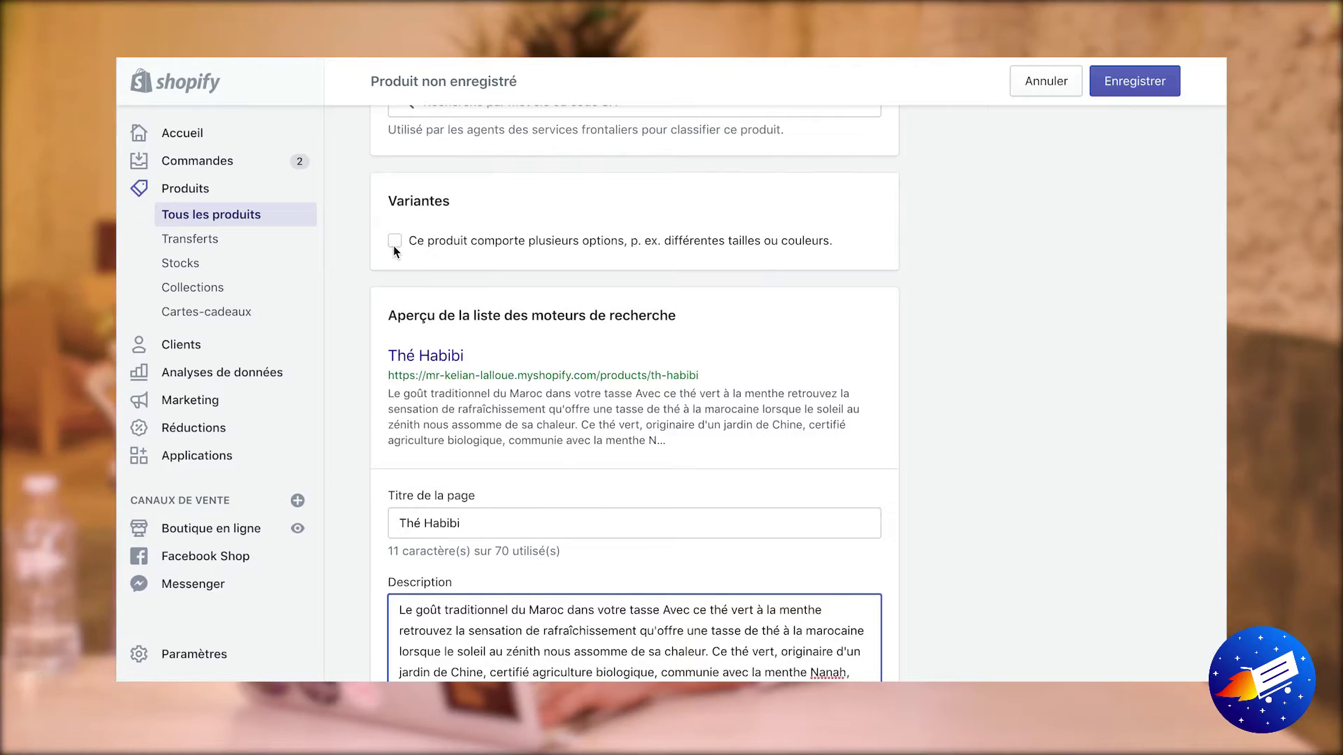
click(393, 245)
click(446, 361)
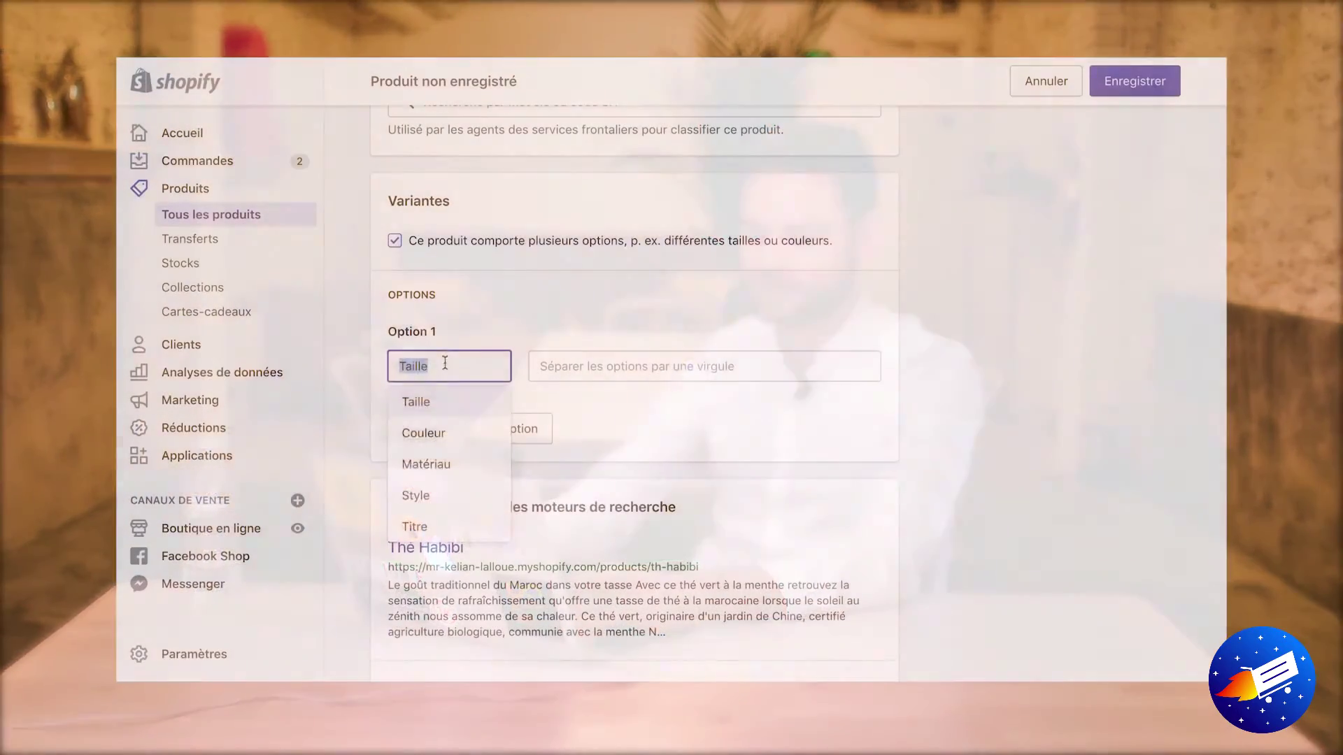
text(Poids)
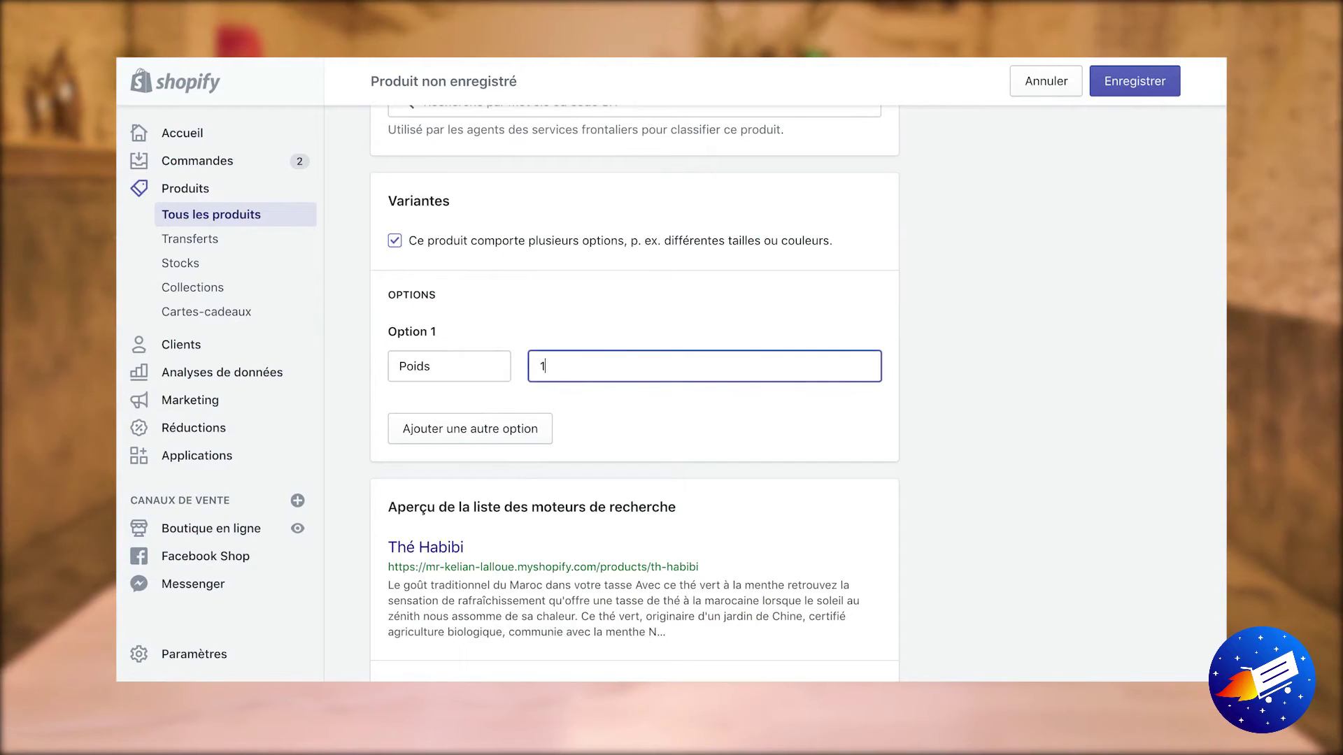
key(Return)
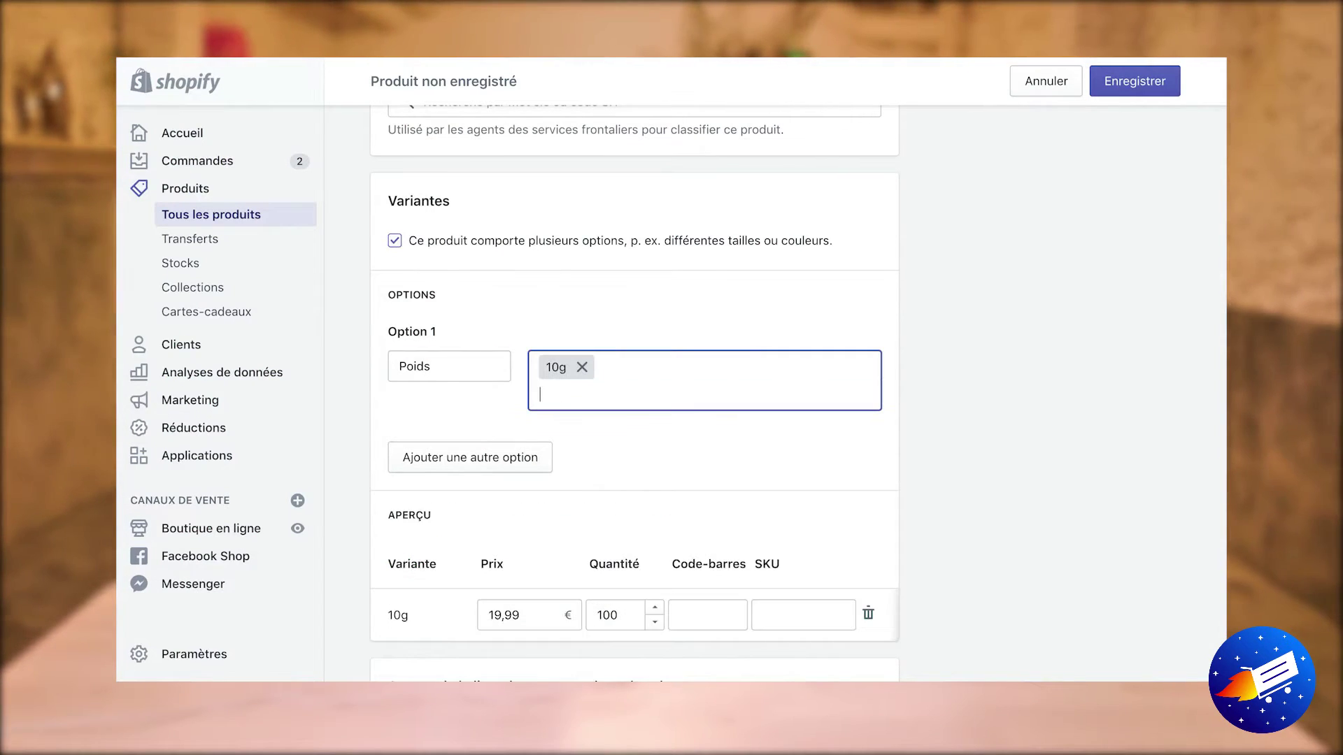
text(20g)
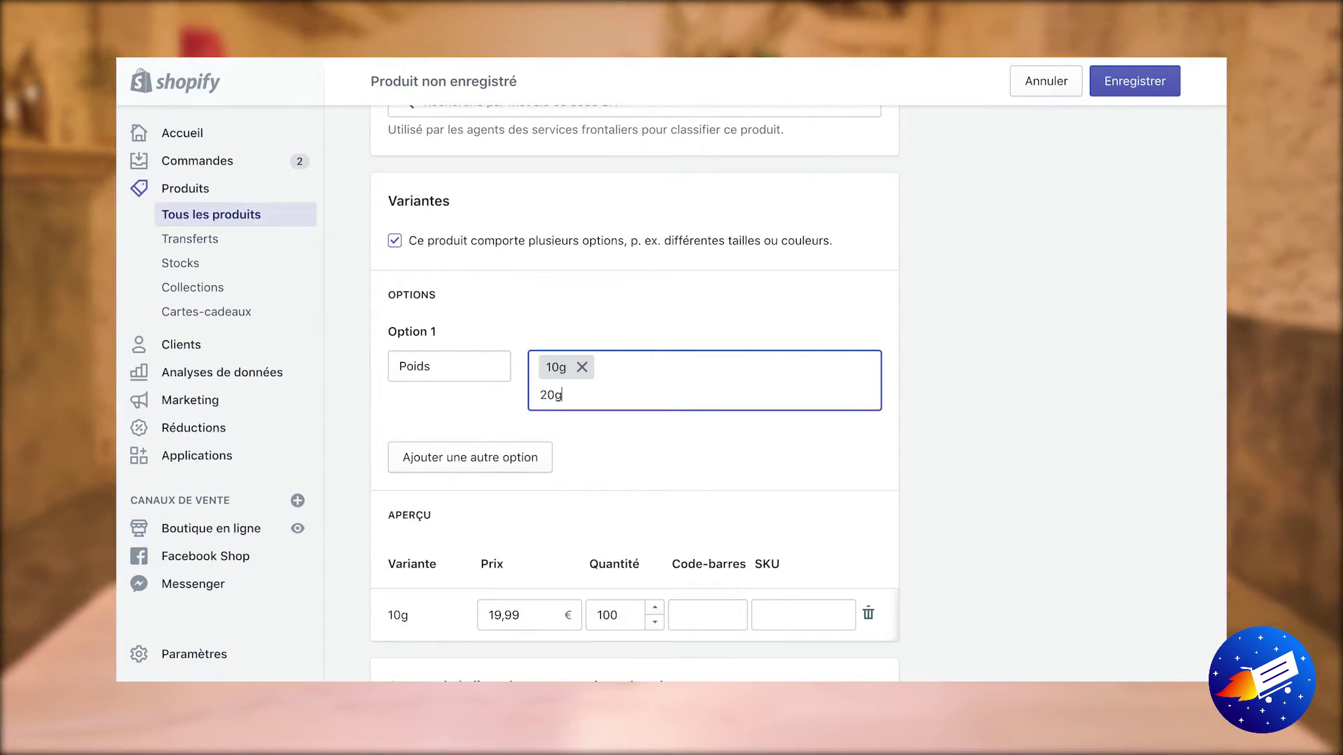
key(Return)
text(30g)
key(Return)
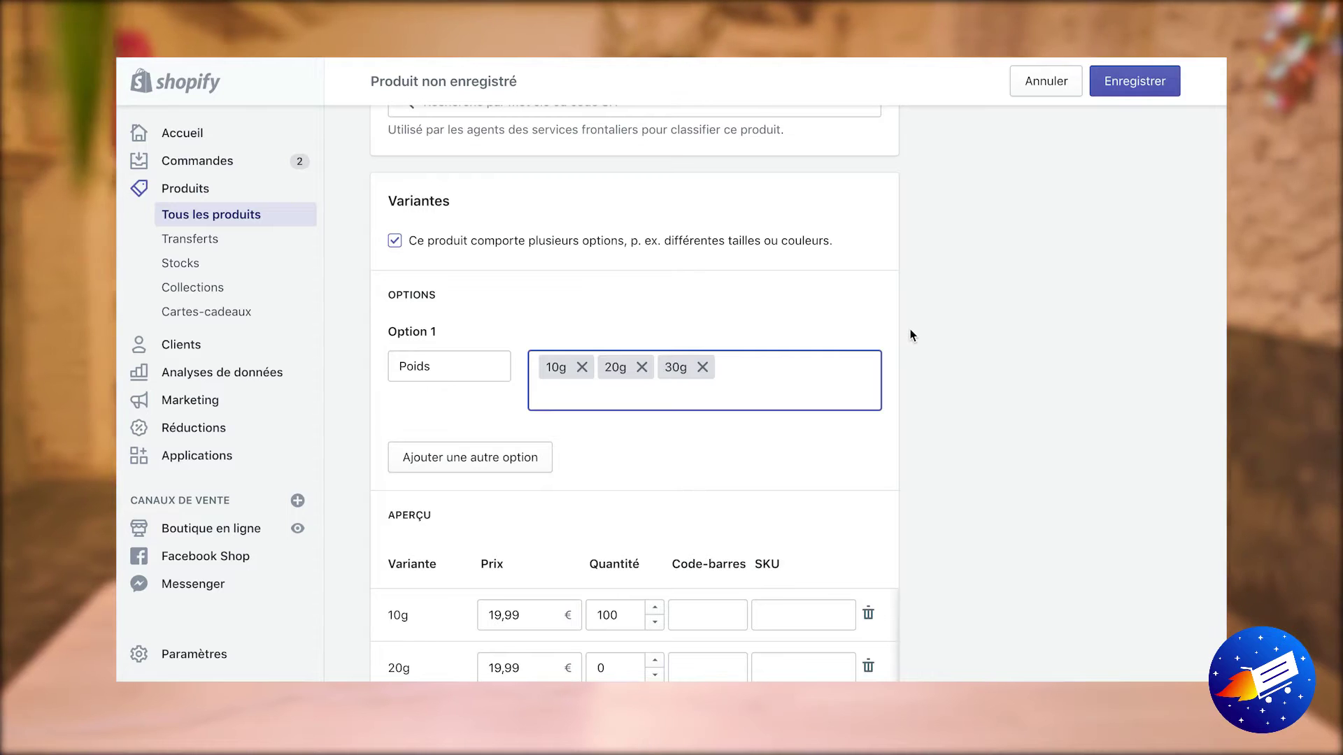
- Add a second variant option named Couleur with the values Noir and Vert
scroll(911, 336, down, 2)
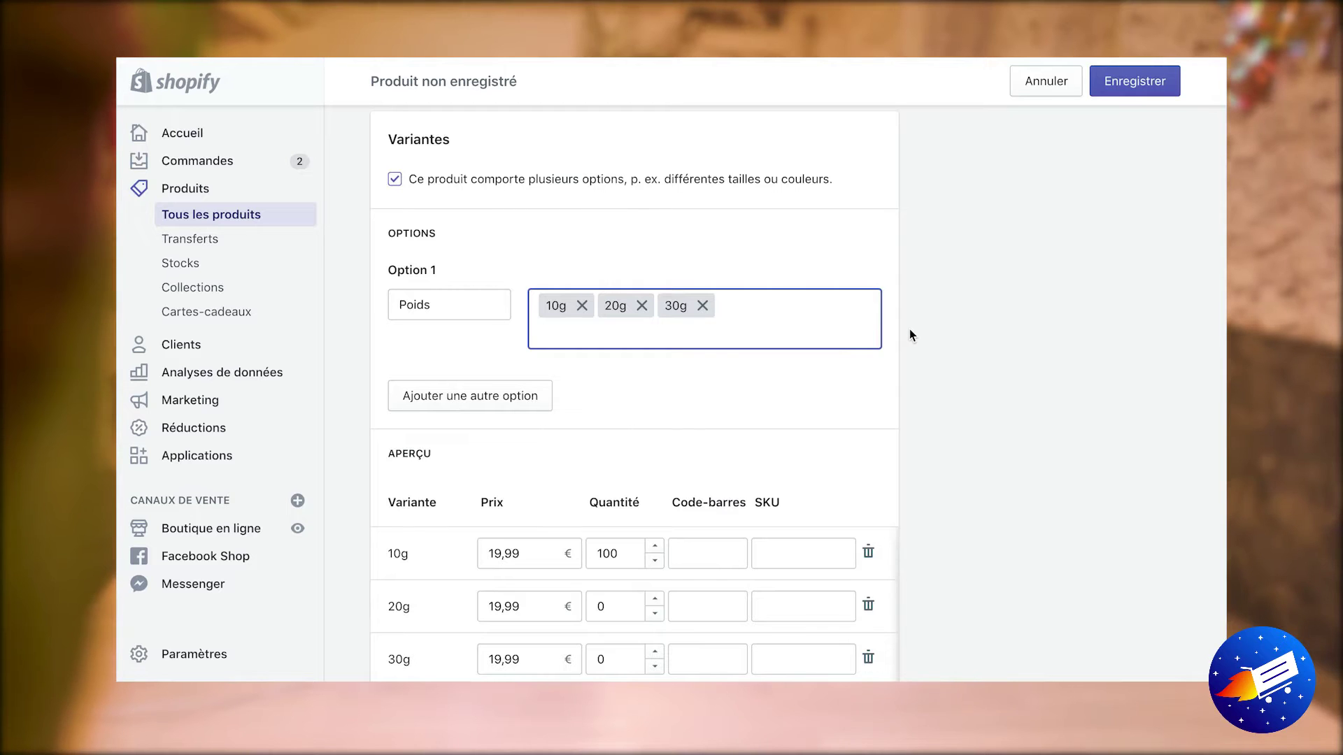
click(515, 395)
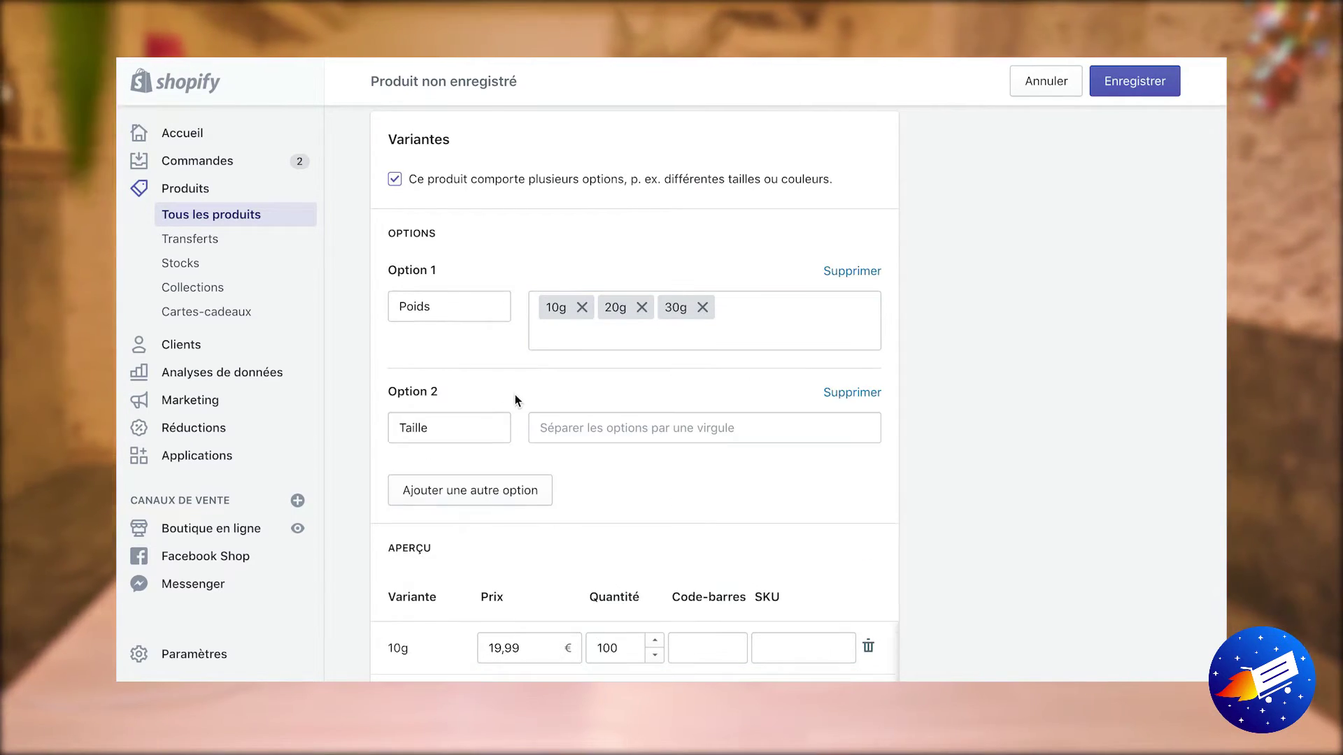
click(482, 420)
text(Couleur)
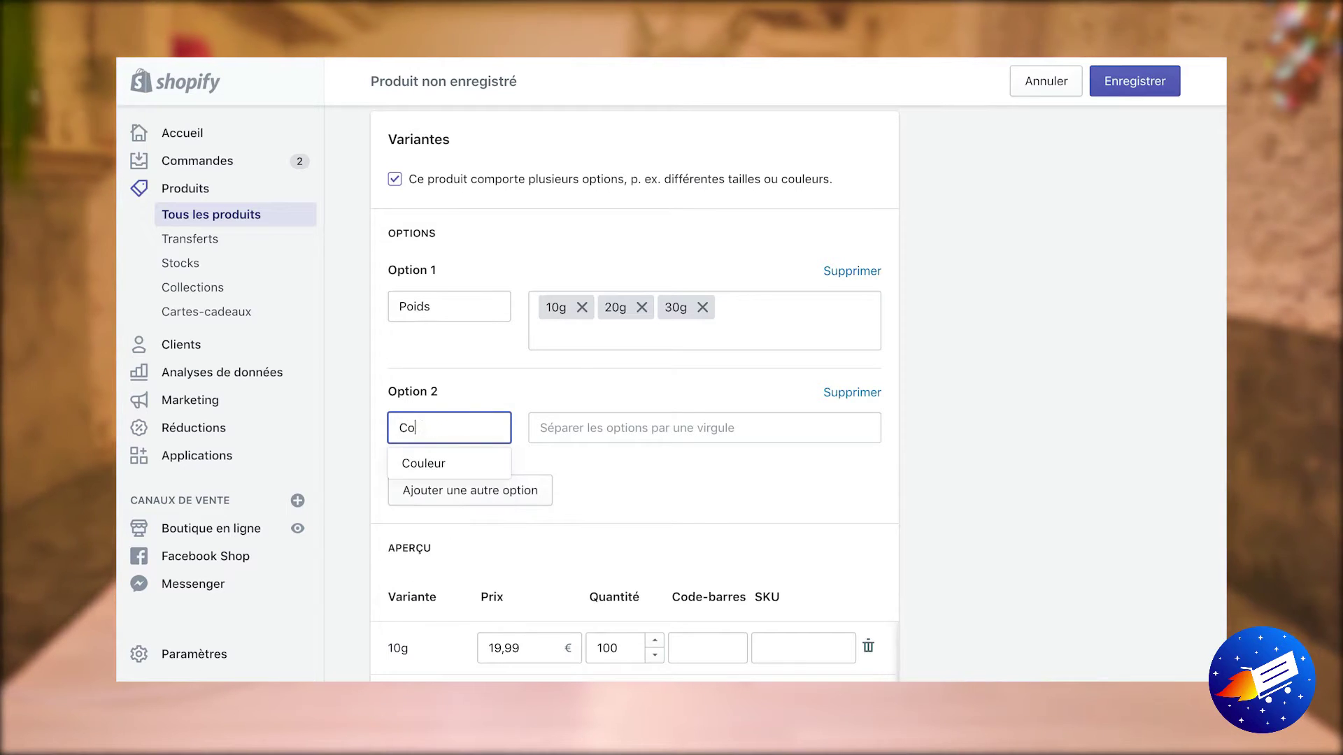
click(629, 425)
text(Noi)
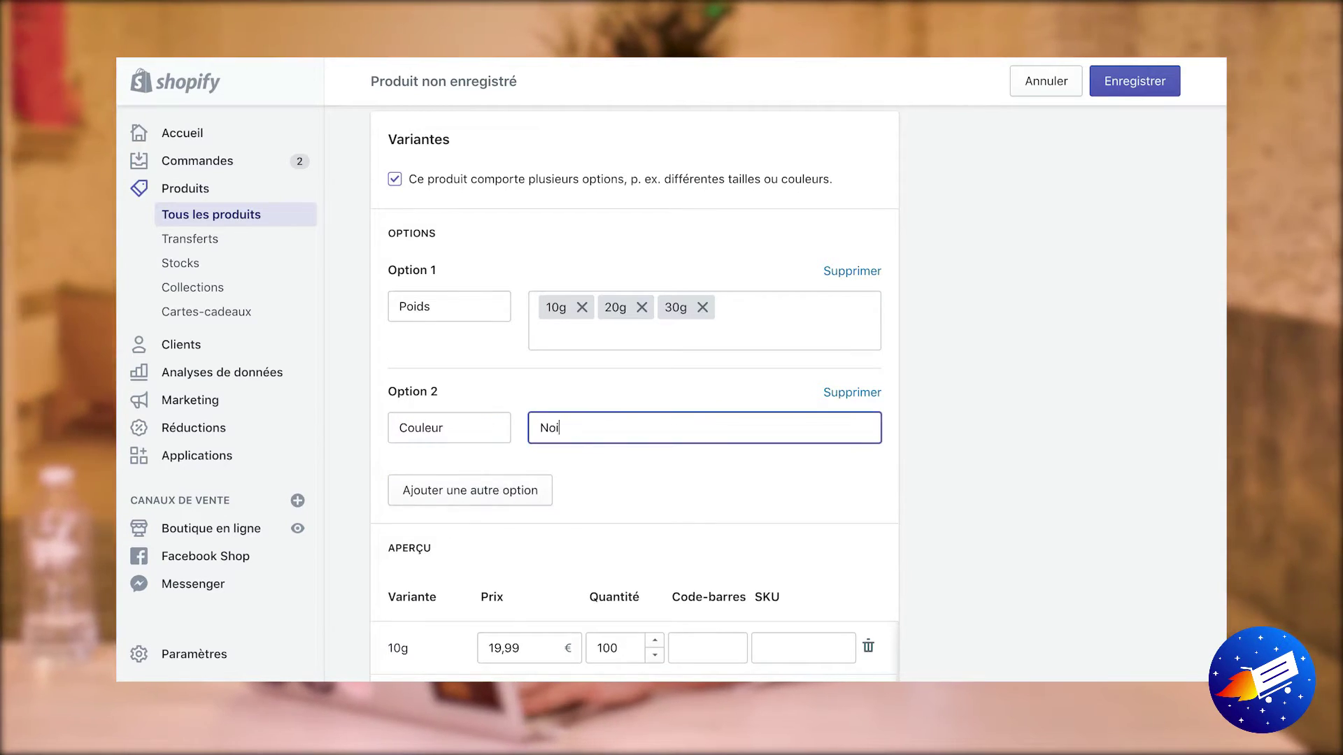
text(r,Vert,)
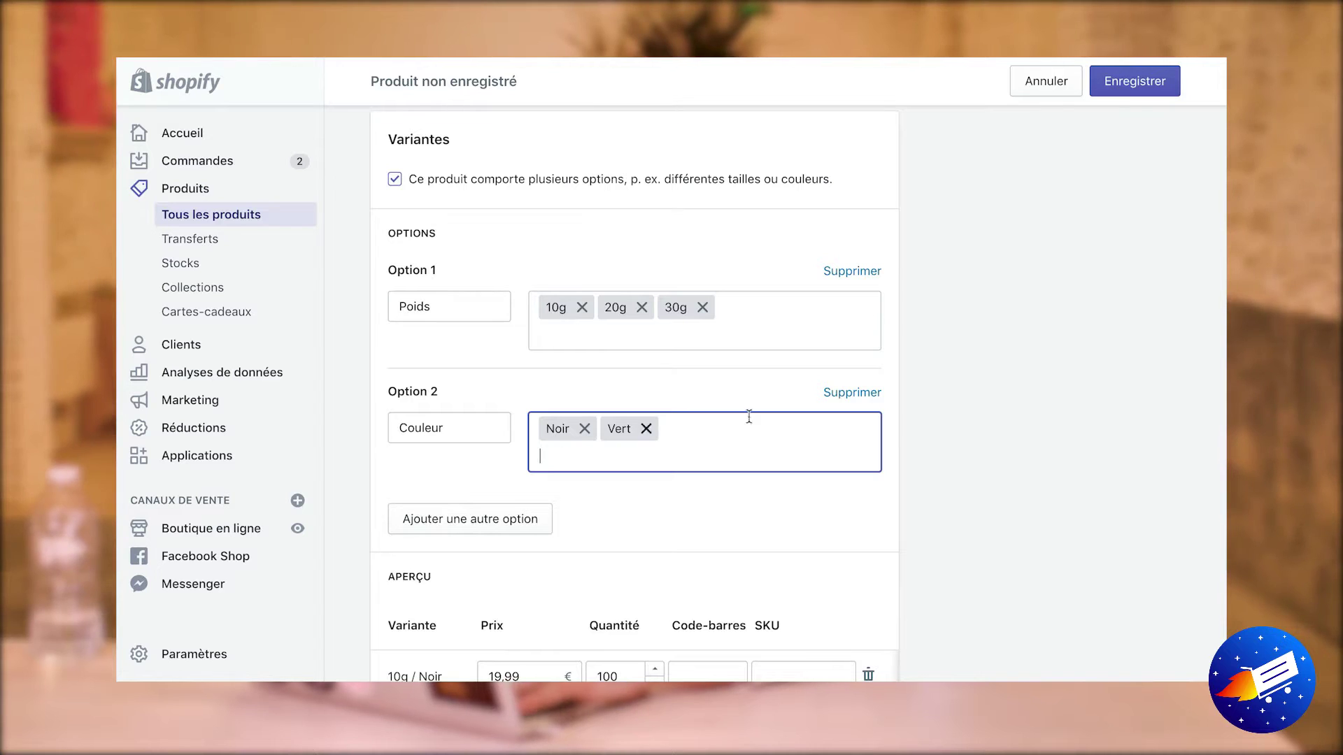
- Set the quantity to 10 for each of the 10g / Noir, 10g / Vert and 20g / Noir variants
scroll(1047, 462, down, 4)
scroll(976, 334, down, 2)
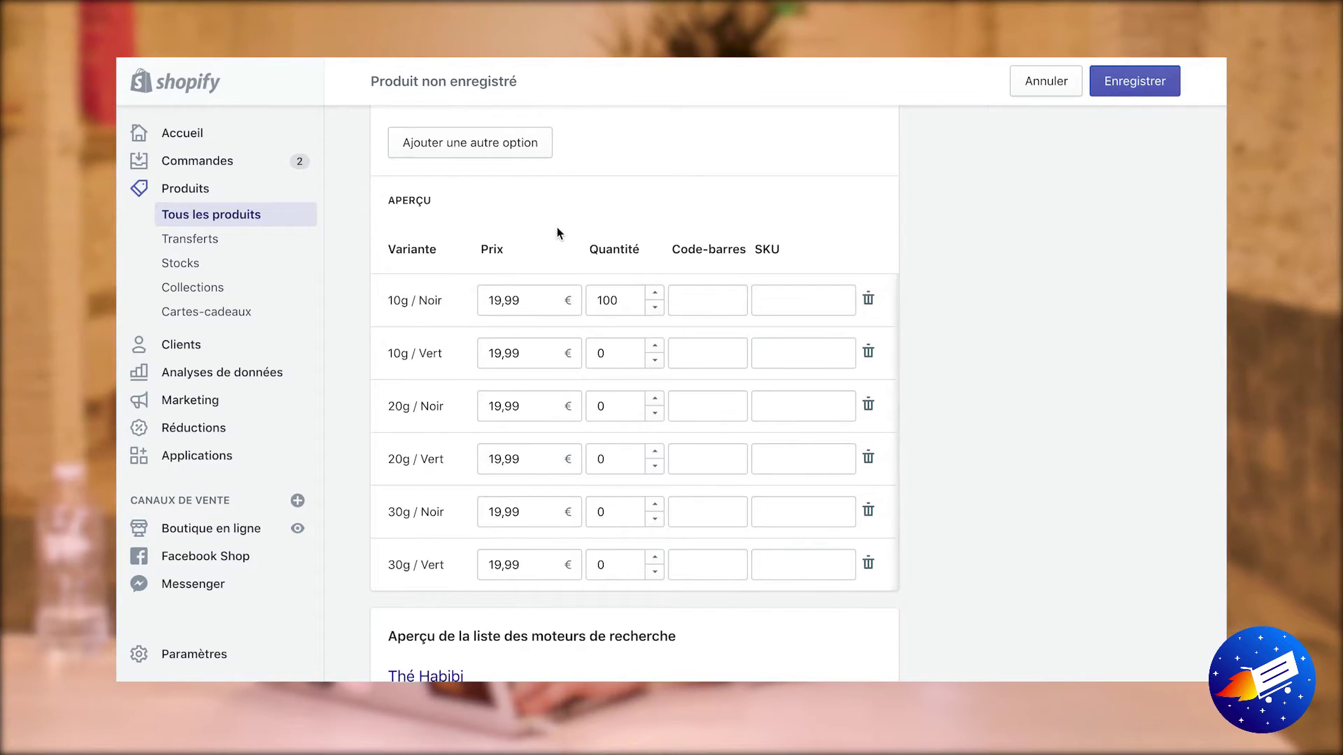
scroll(556, 230, up, 1)
drag(617, 385, 534, 383)
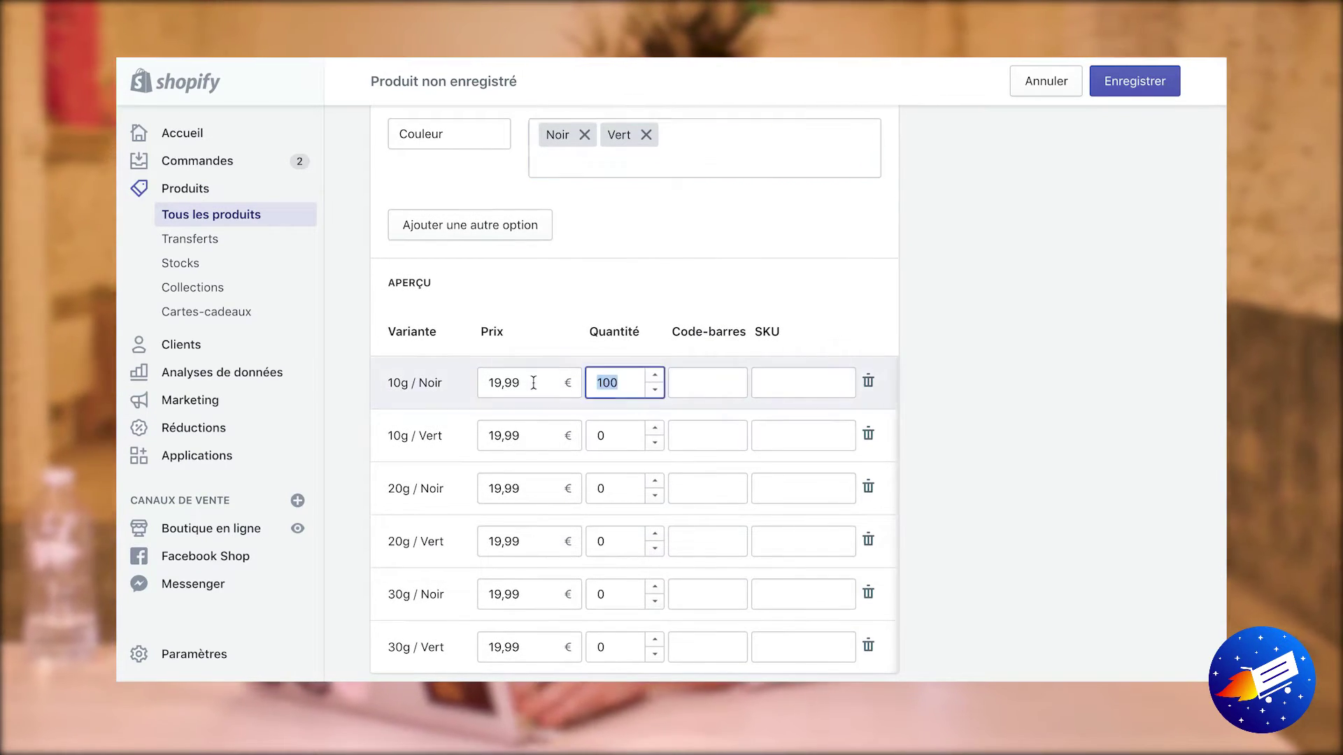
text(10)
double_click(615, 434)
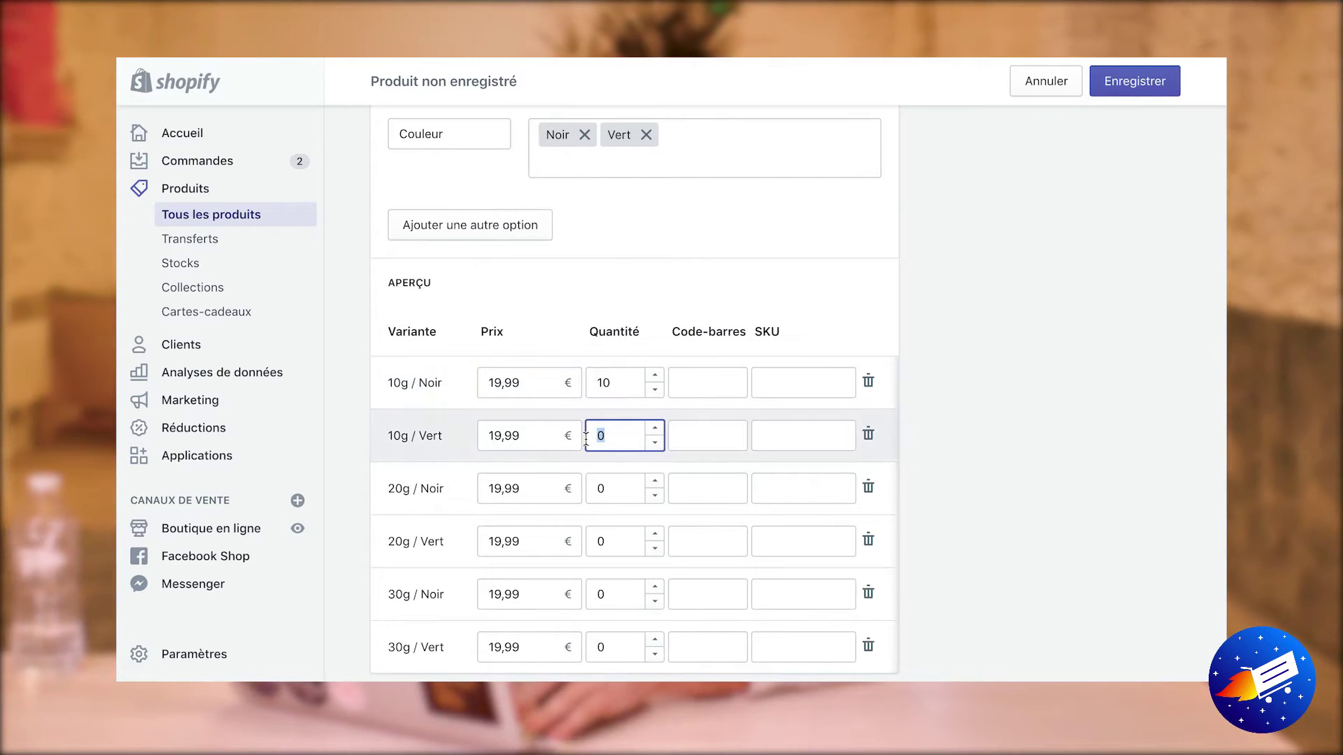
text(10)
double_click(638, 489)
text(10)
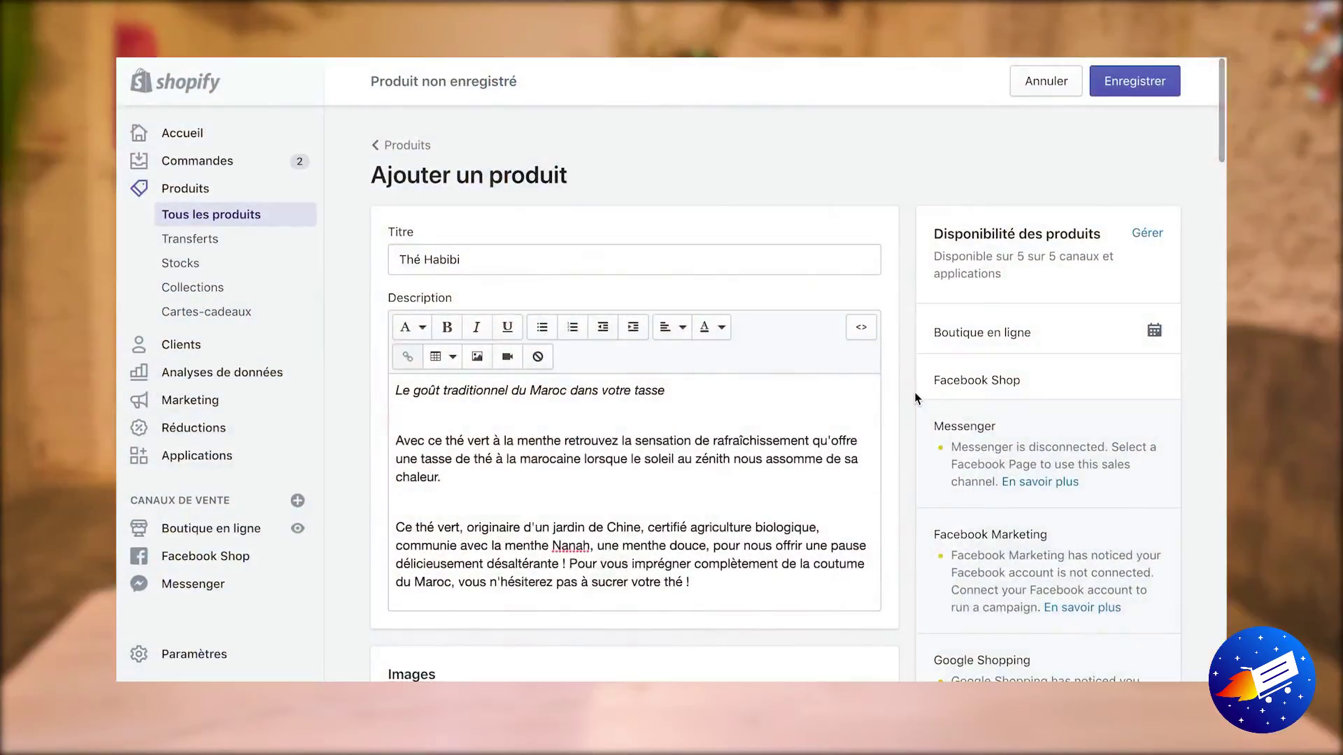
scroll(914, 399, down, 3)
scroll(914, 394, down, 5)
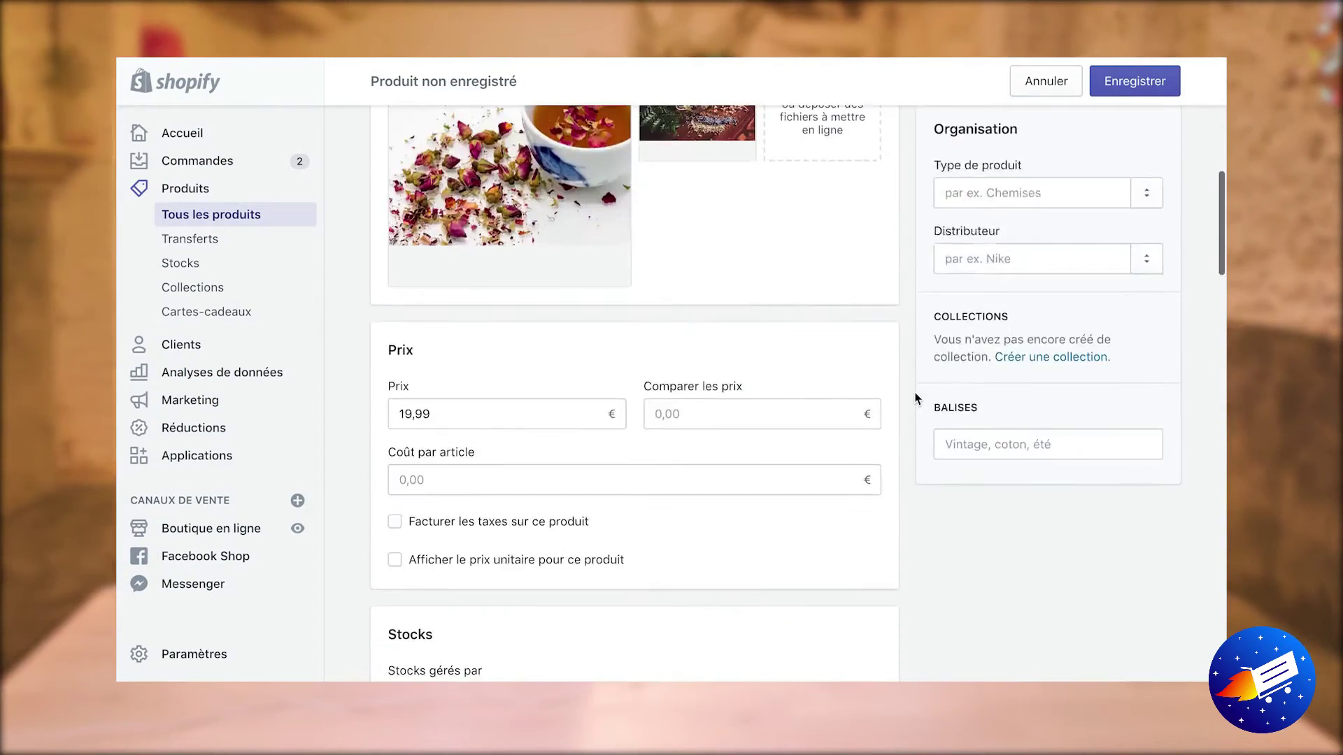
scroll(914, 396, up, 10)
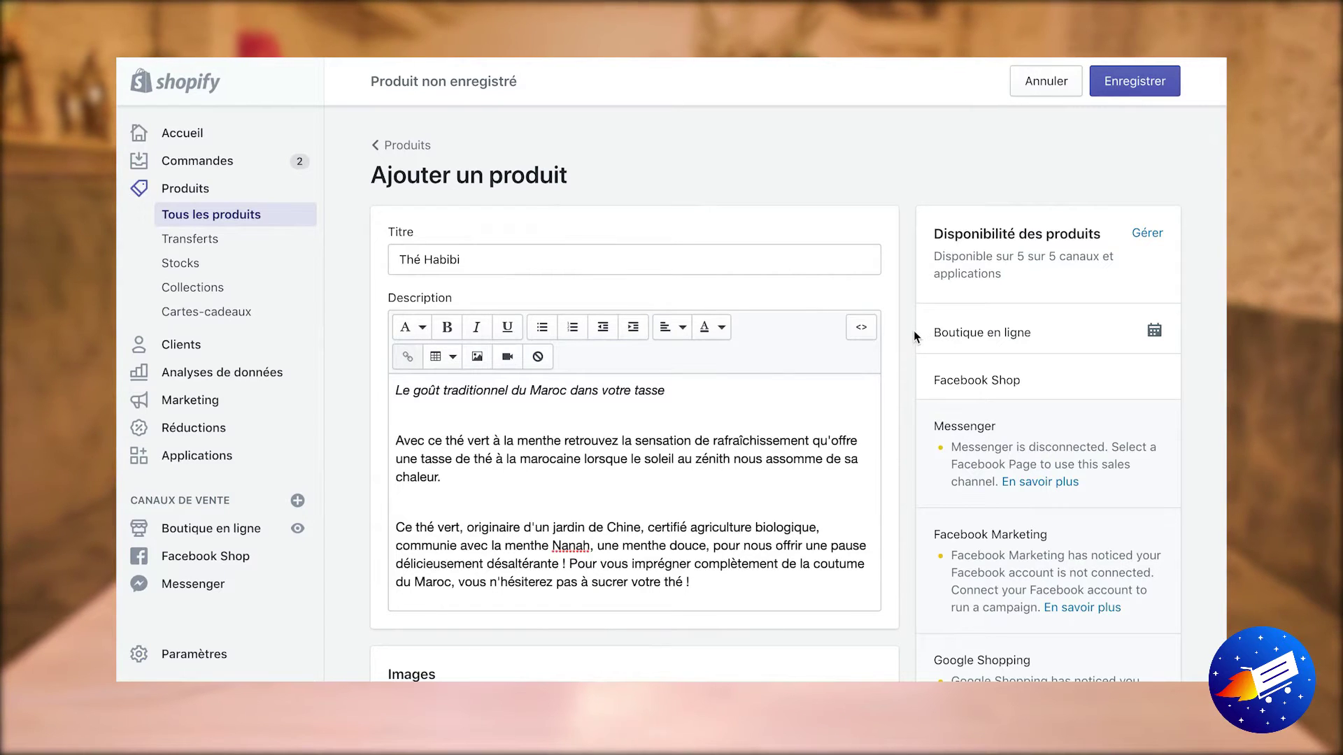
click(1006, 334)
- Stay on the product form after trying to create a collection from it, and save the Thé Habibi product
scroll(930, 345, down, 10)
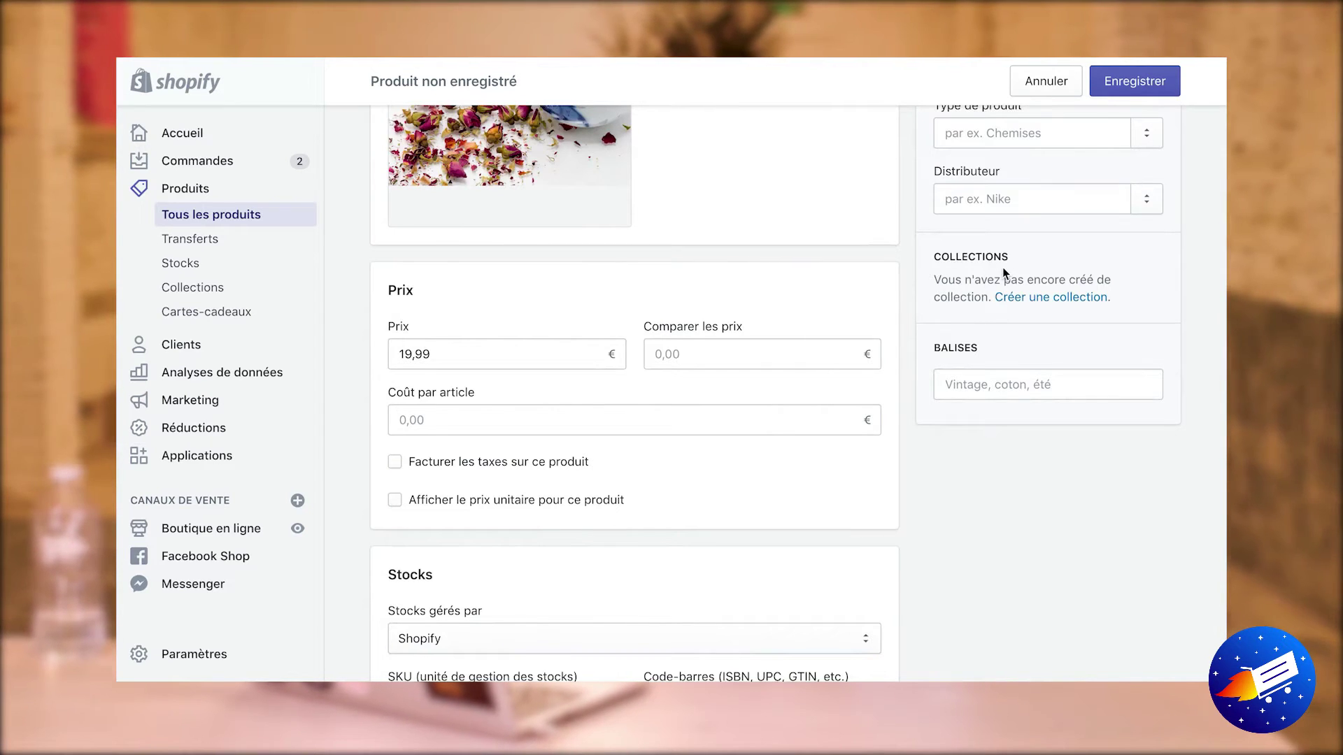
click(1039, 298)
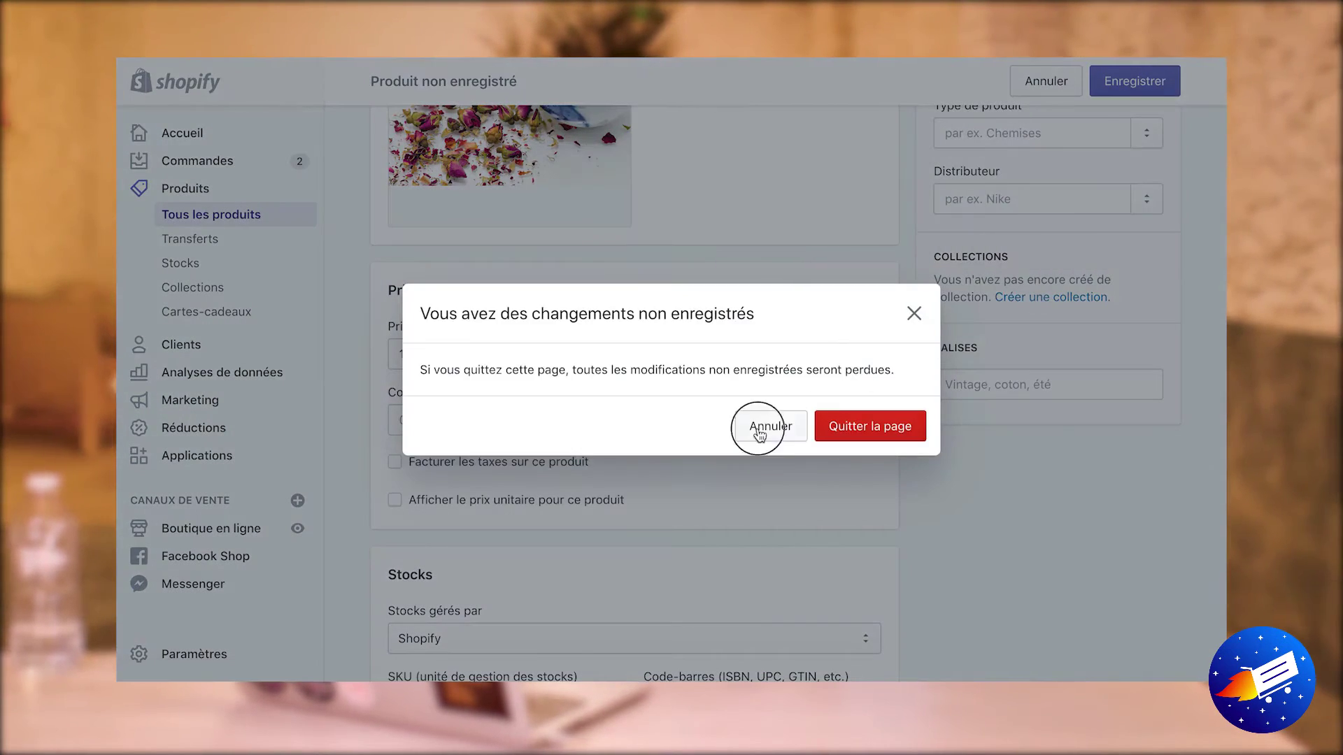
click(758, 428)
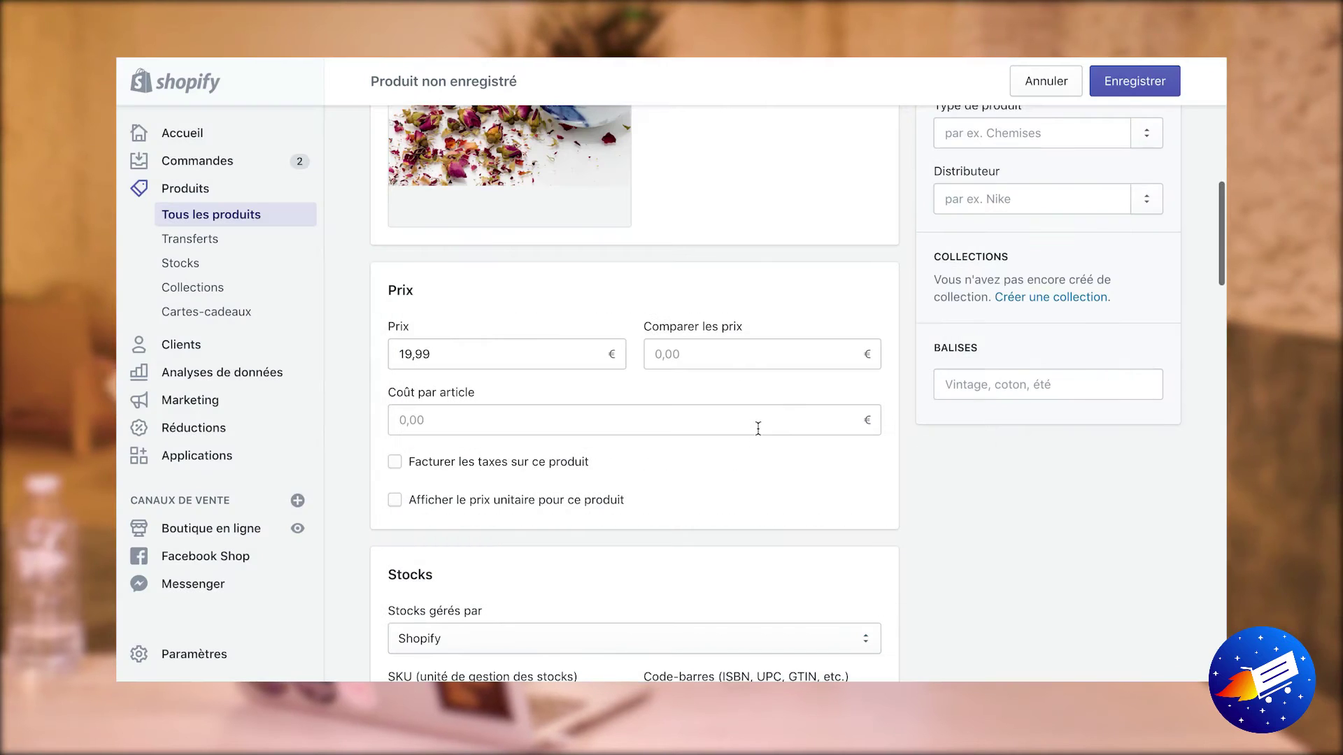
click(1132, 84)
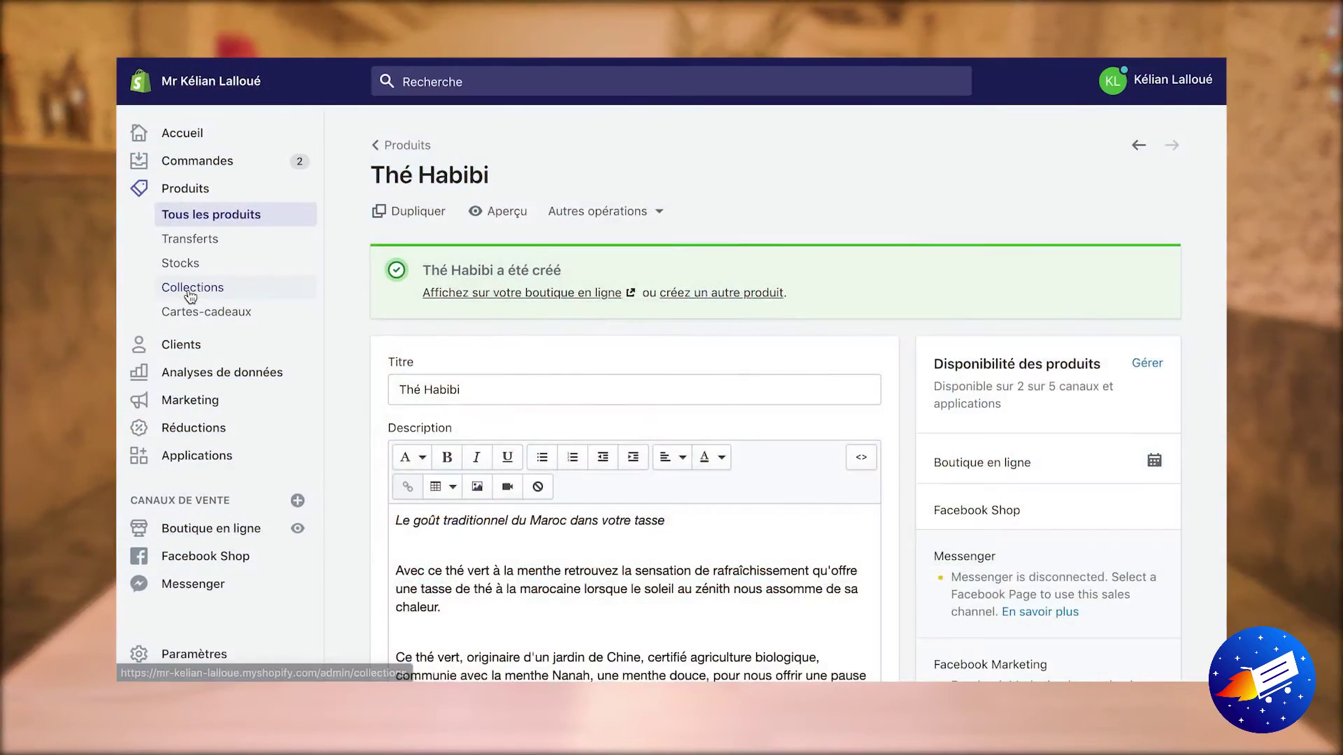
- Start a new product collection and title it "Sachet de Thé"
click(190, 291)
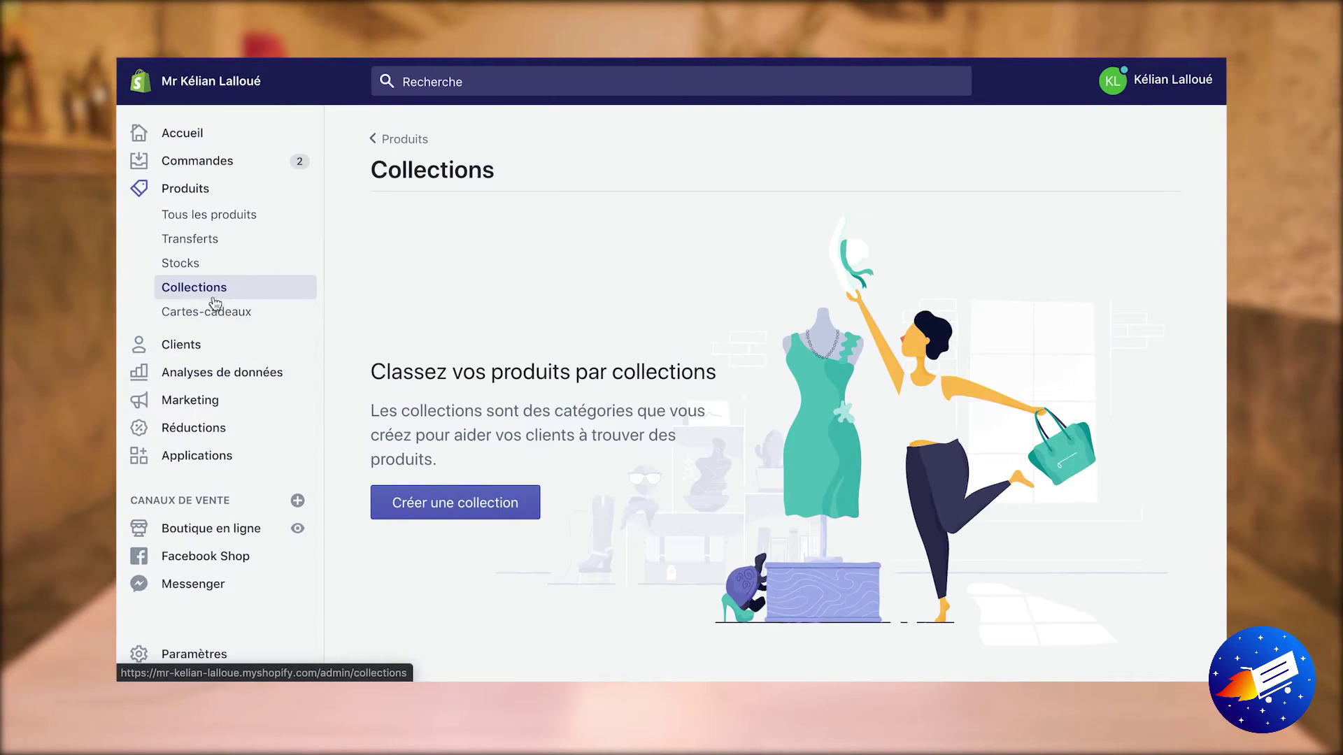
click(470, 516)
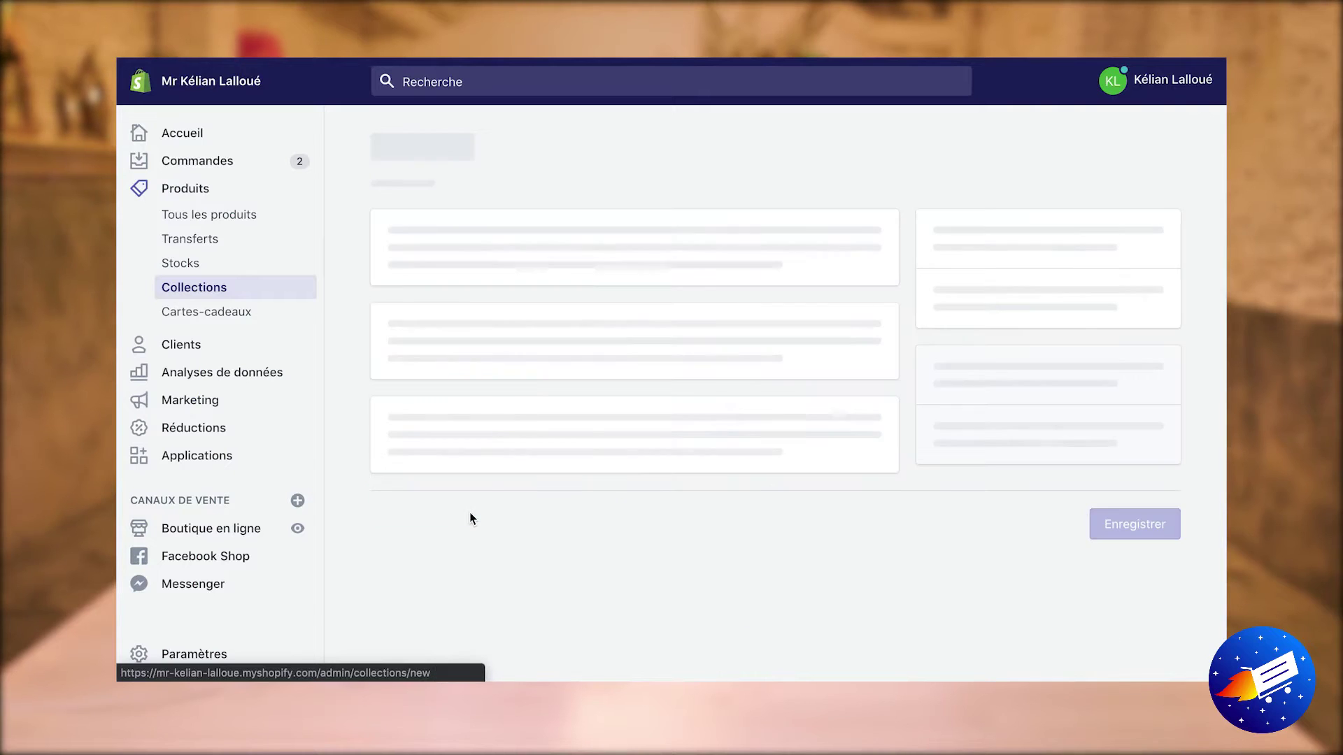
scroll(470, 518, down, 10)
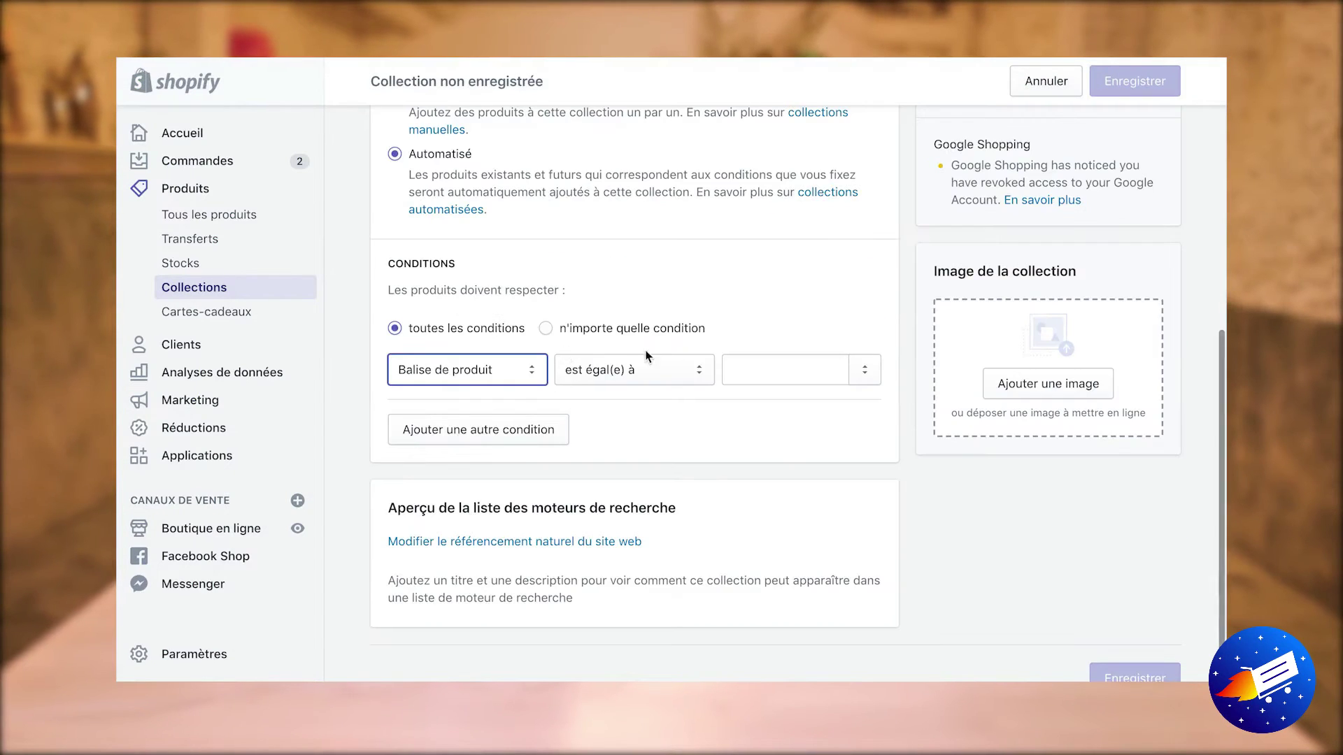
scroll(674, 353, up, 10)
click(593, 257)
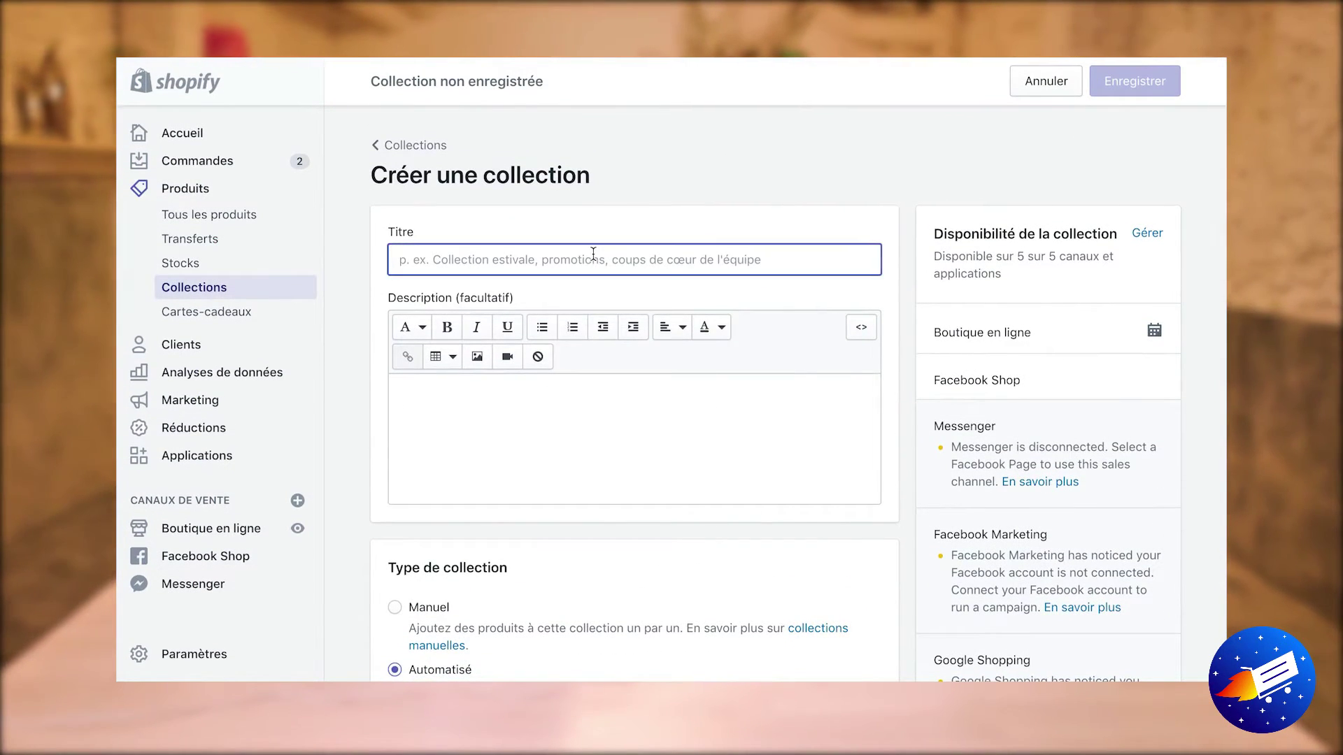
text(Sac)
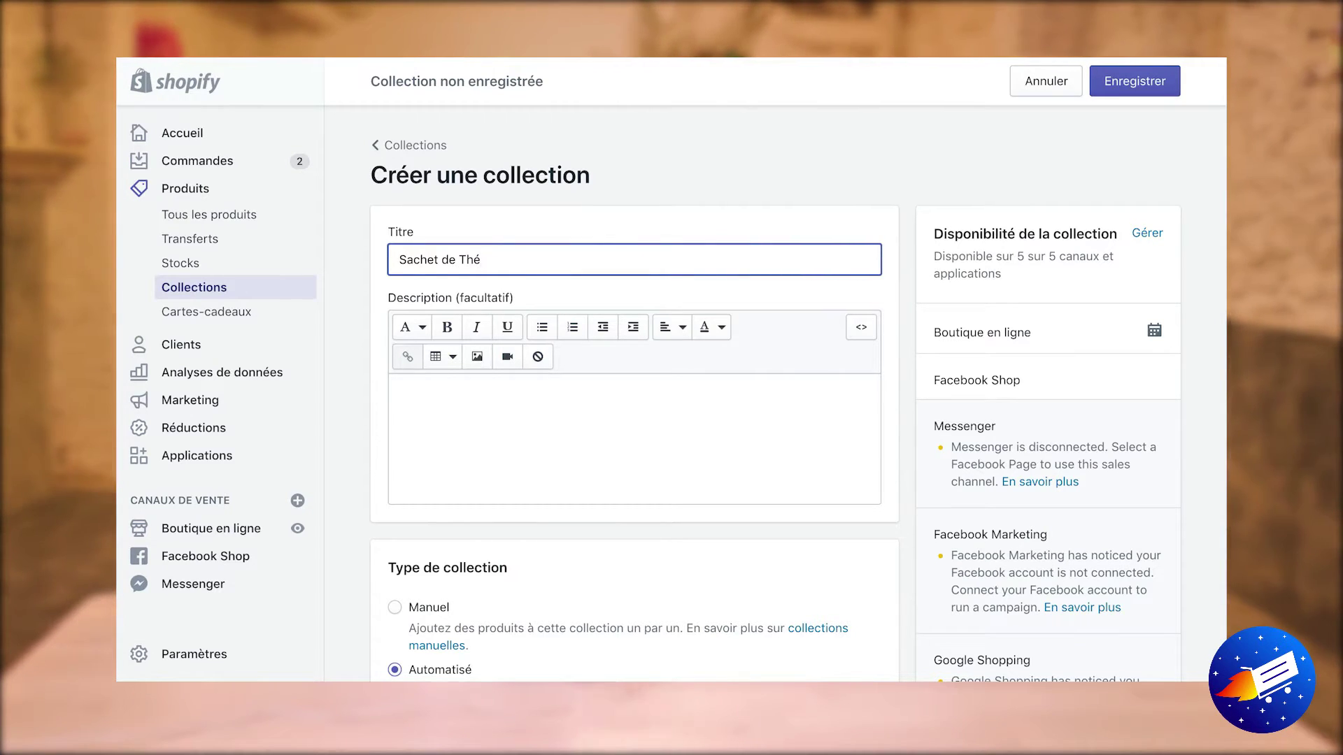
text(het de Thé)
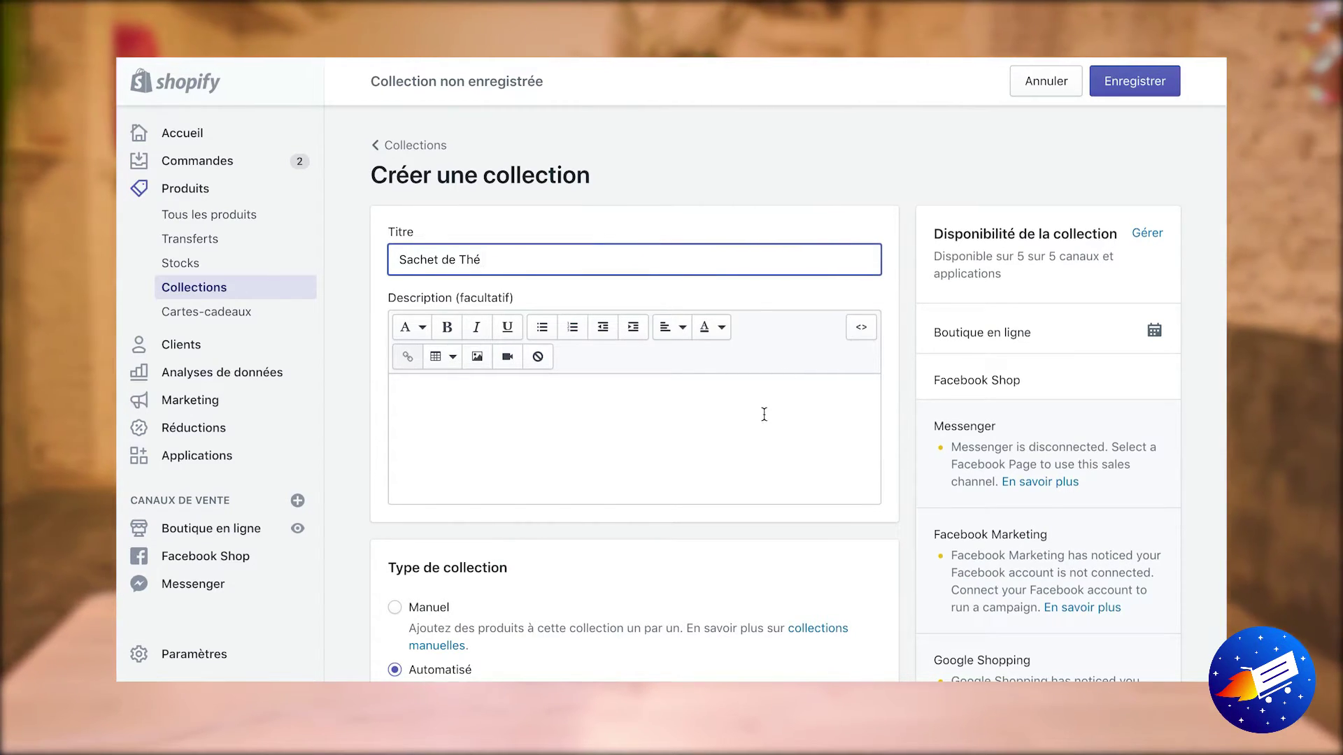
- Set the collection type to Manuel and save the Sachet de Thé collection
scroll(766, 409, down, 3)
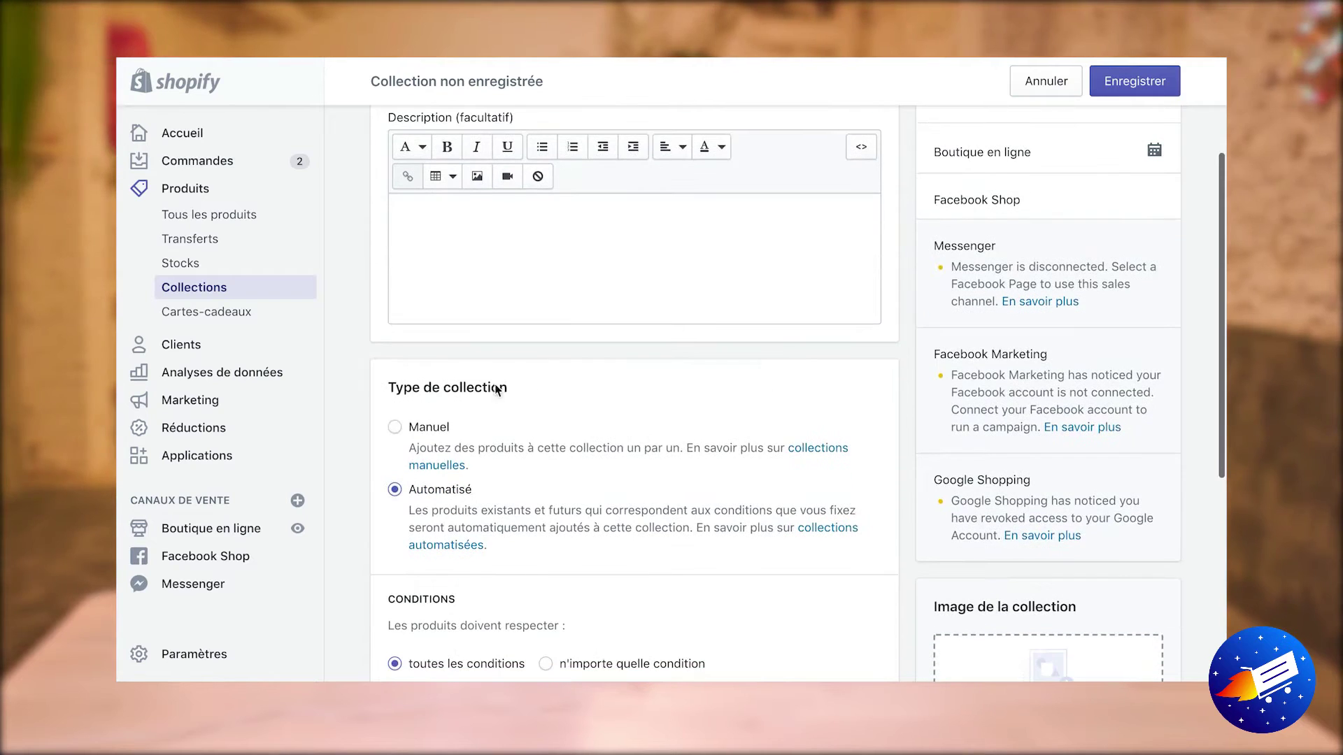
click(394, 429)
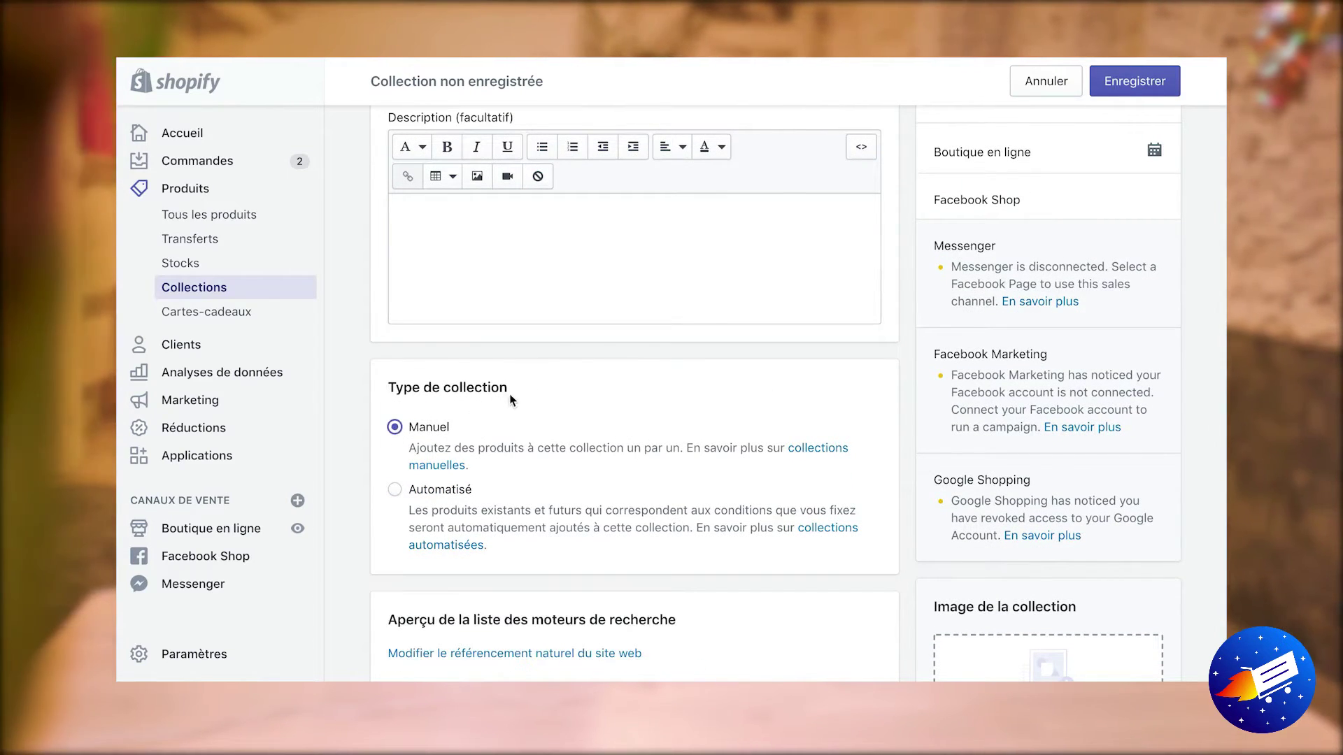
drag(509, 393, 496, 397)
scroll(633, 301, down, 3)
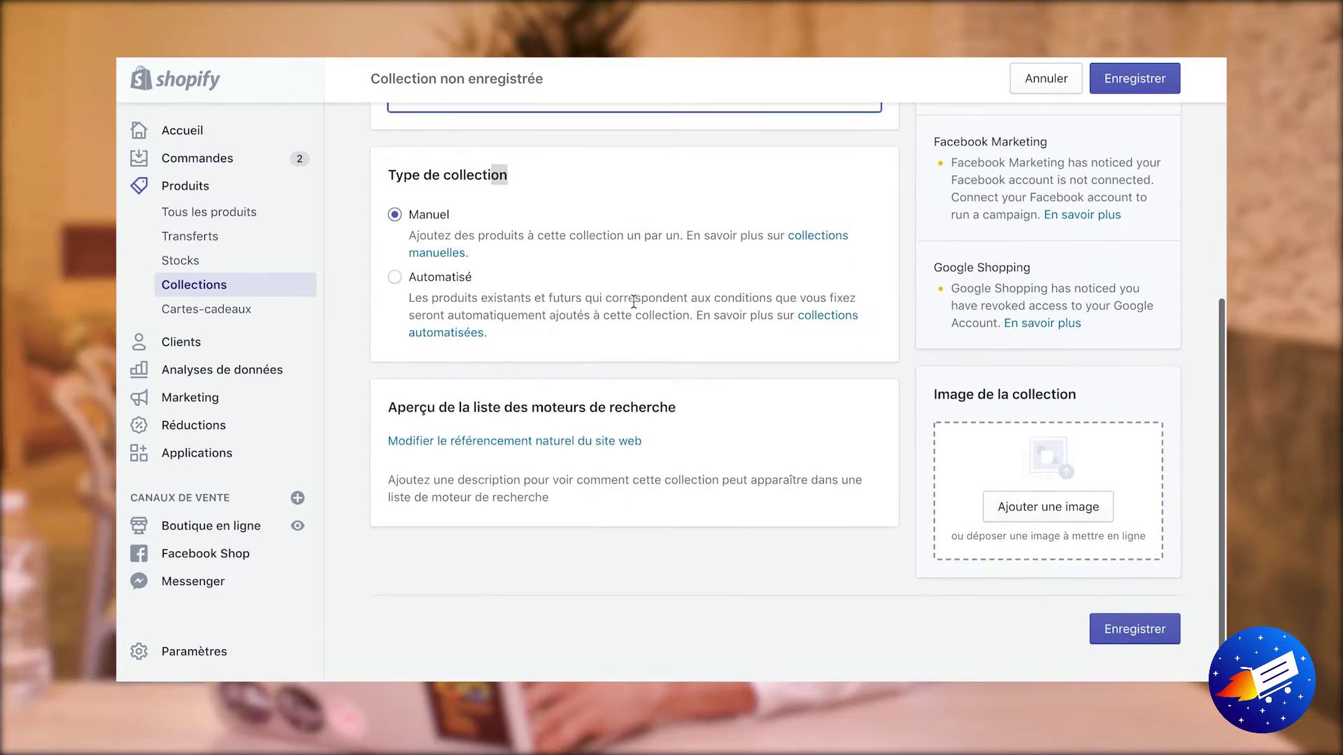
scroll(893, 445, up, 5)
scroll(903, 444, down, 5)
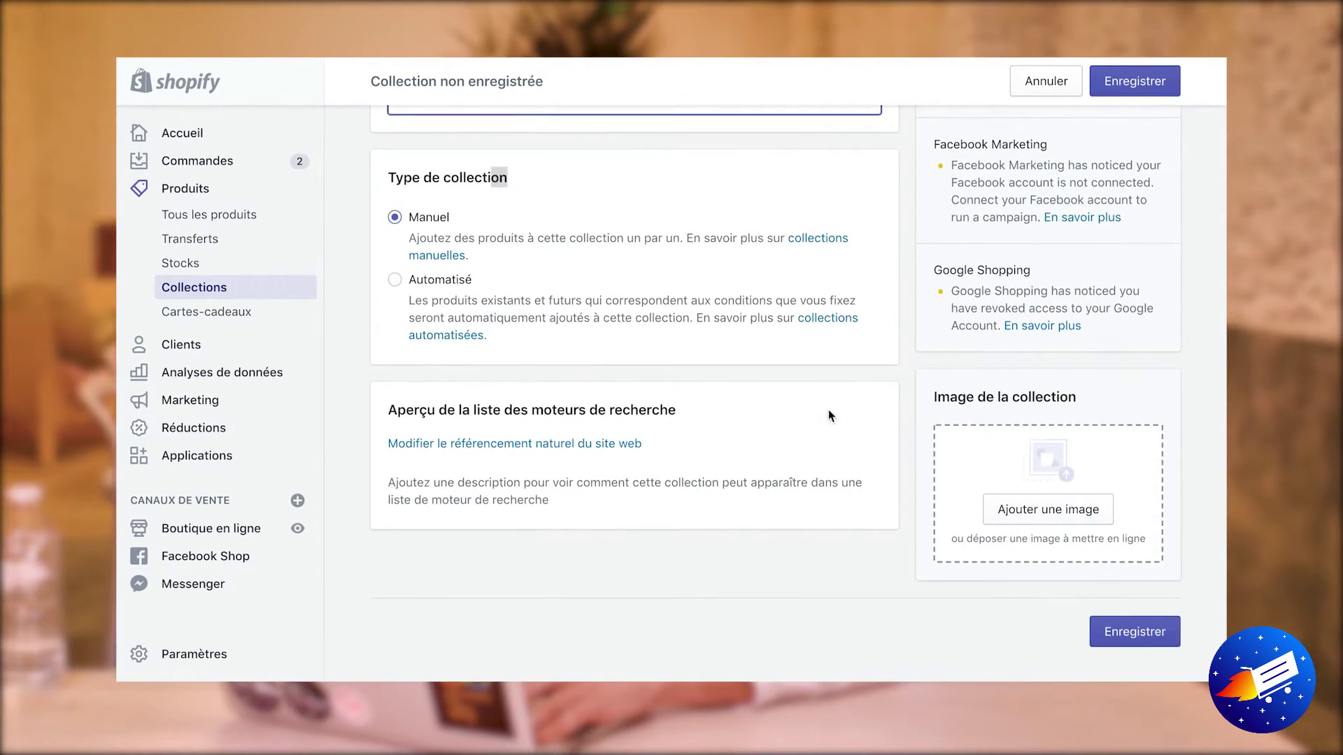
scroll(874, 419, up, 5)
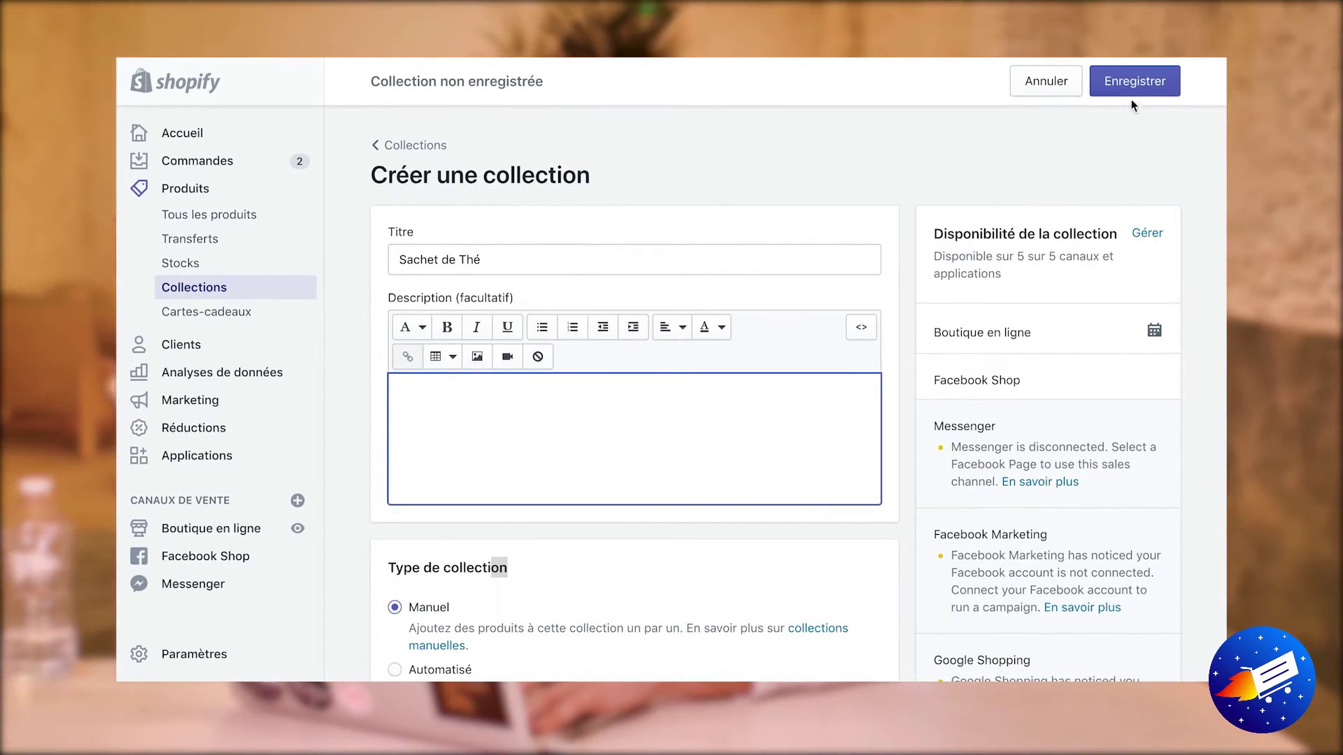
click(1134, 84)
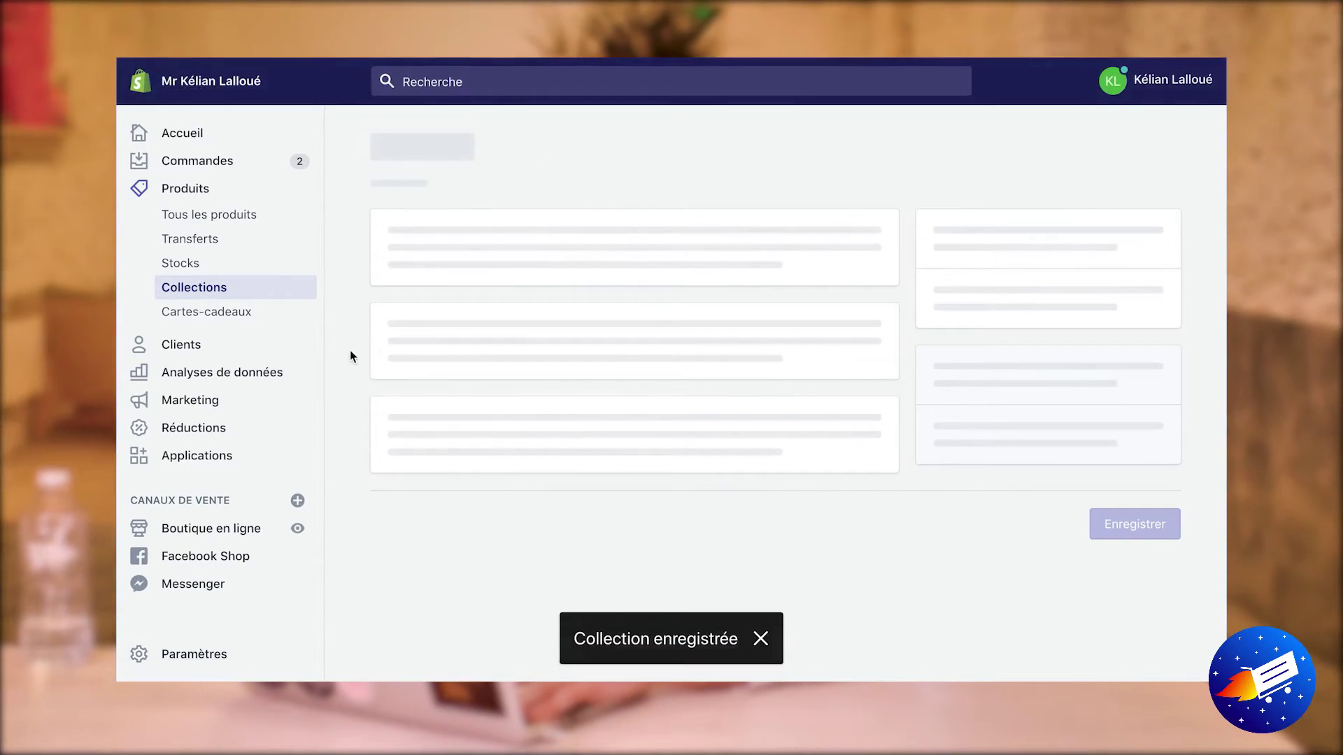
- Open the Thé Habibi product and add it to the Sachet de Thé collection
click(186, 190)
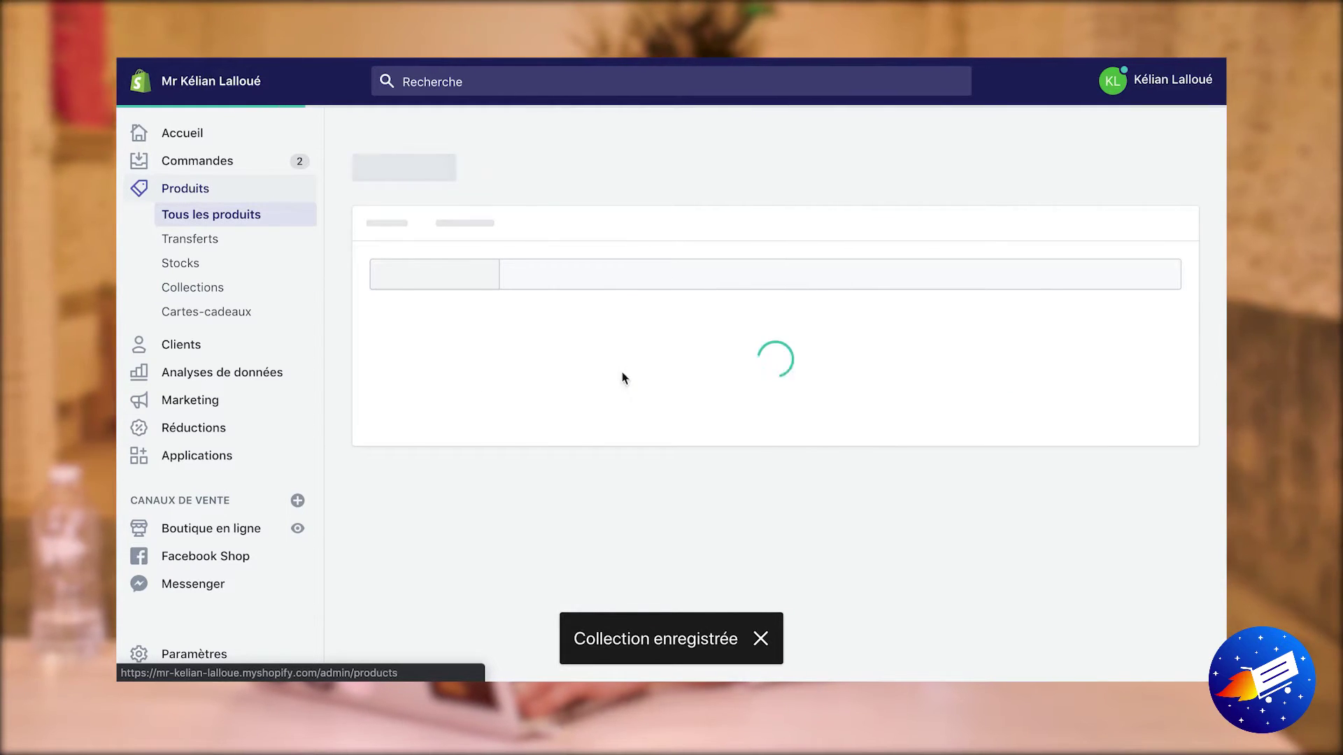
click(499, 521)
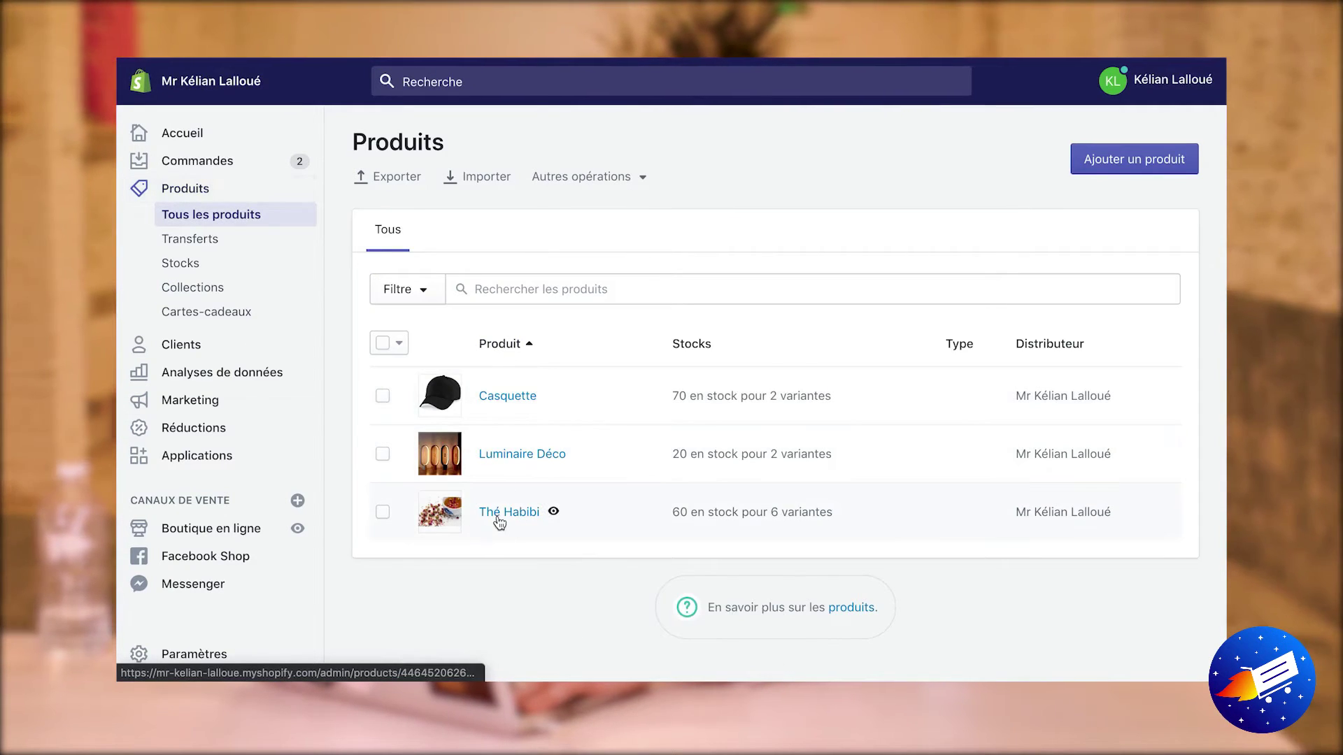
scroll(999, 503, down, 6)
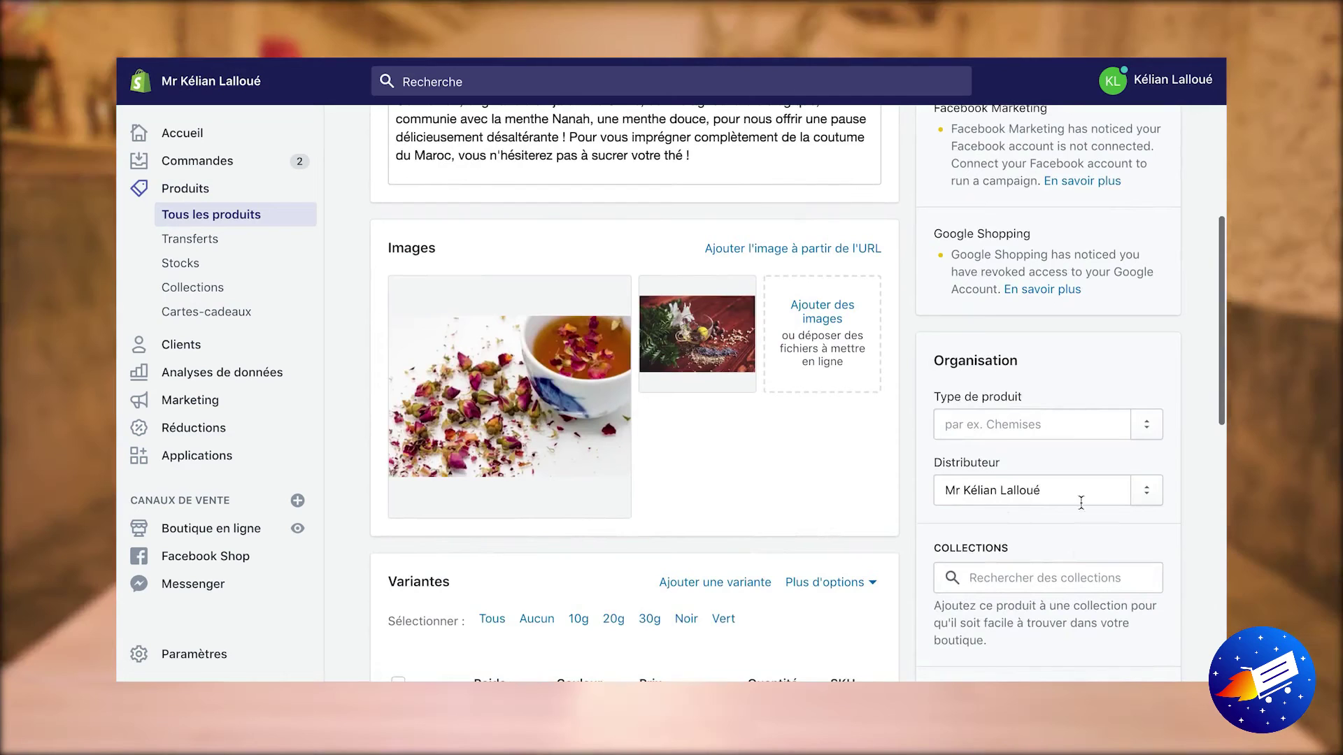
scroll(1082, 477, down, 1)
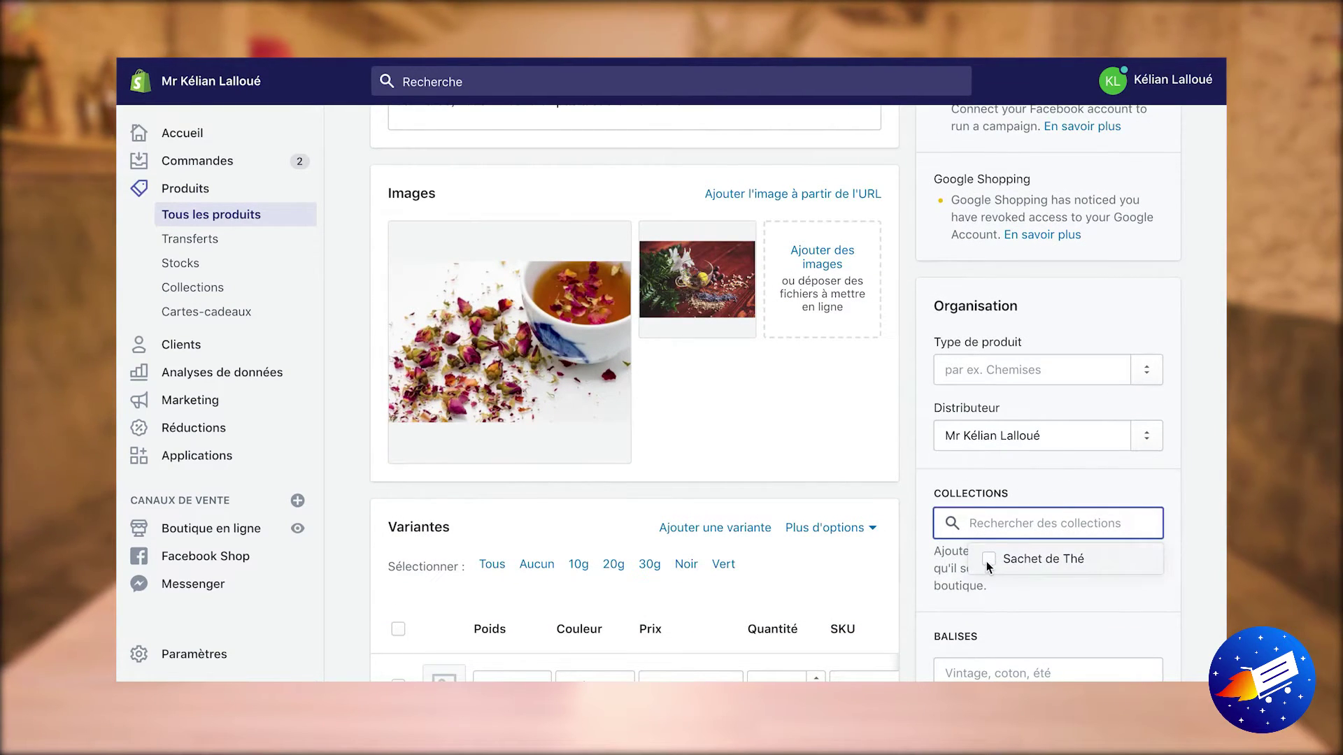
click(988, 560)
scroll(1072, 220, down, 1)
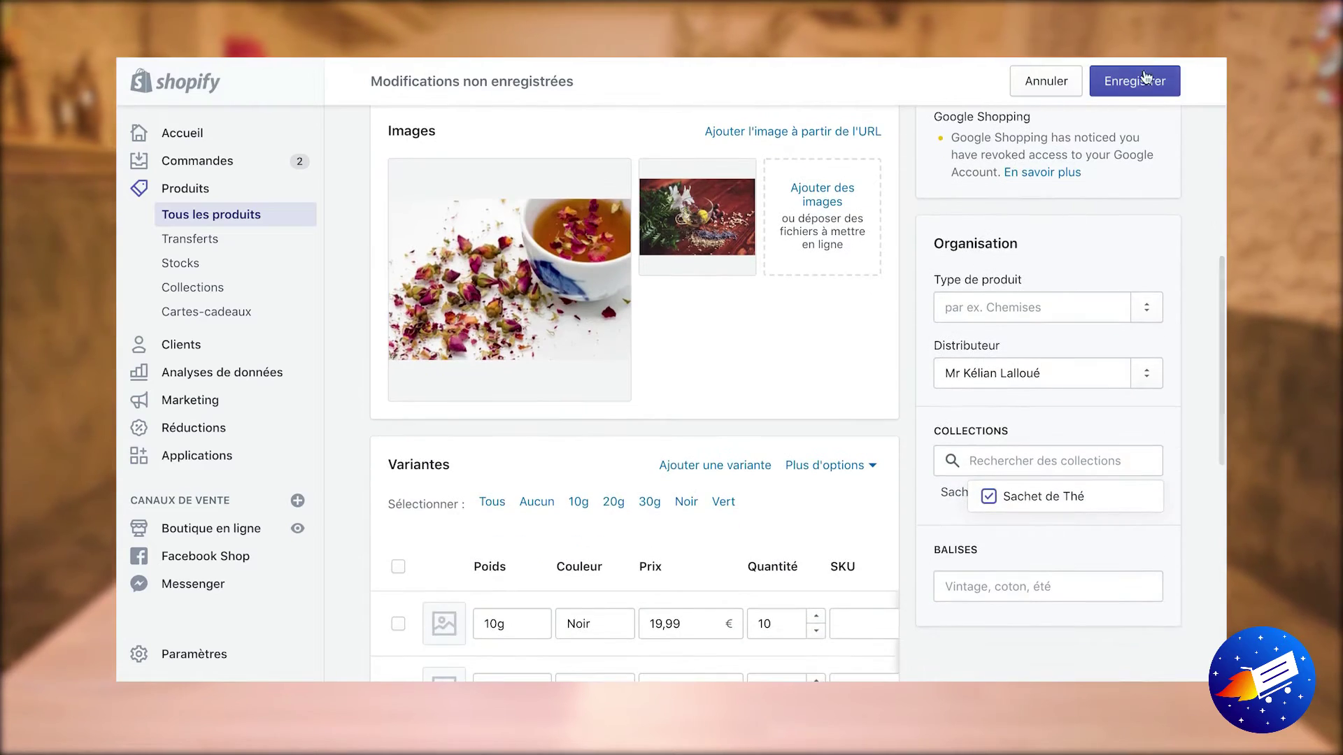
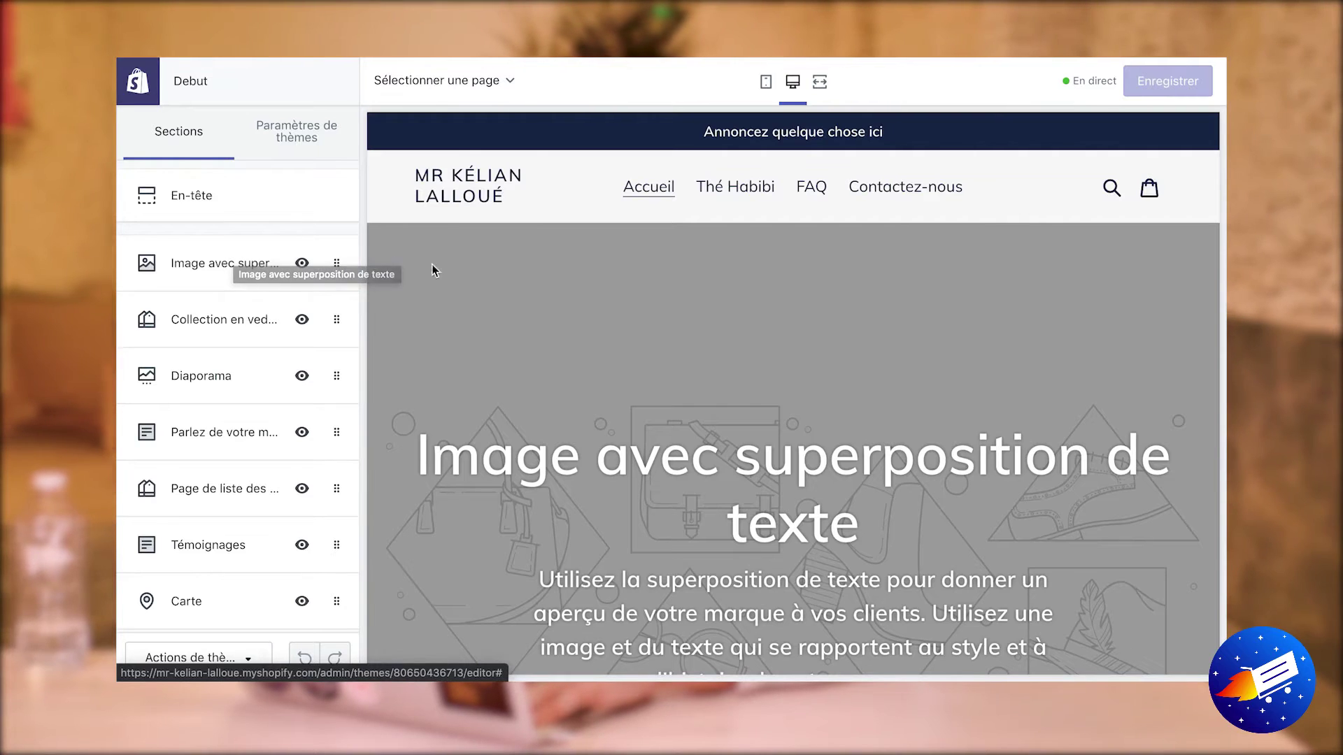
- Examine the Debut theme's home page sections in the preview, including the image with text overlay, featured collection and slideshow
drag(473, 459, 859, 531)
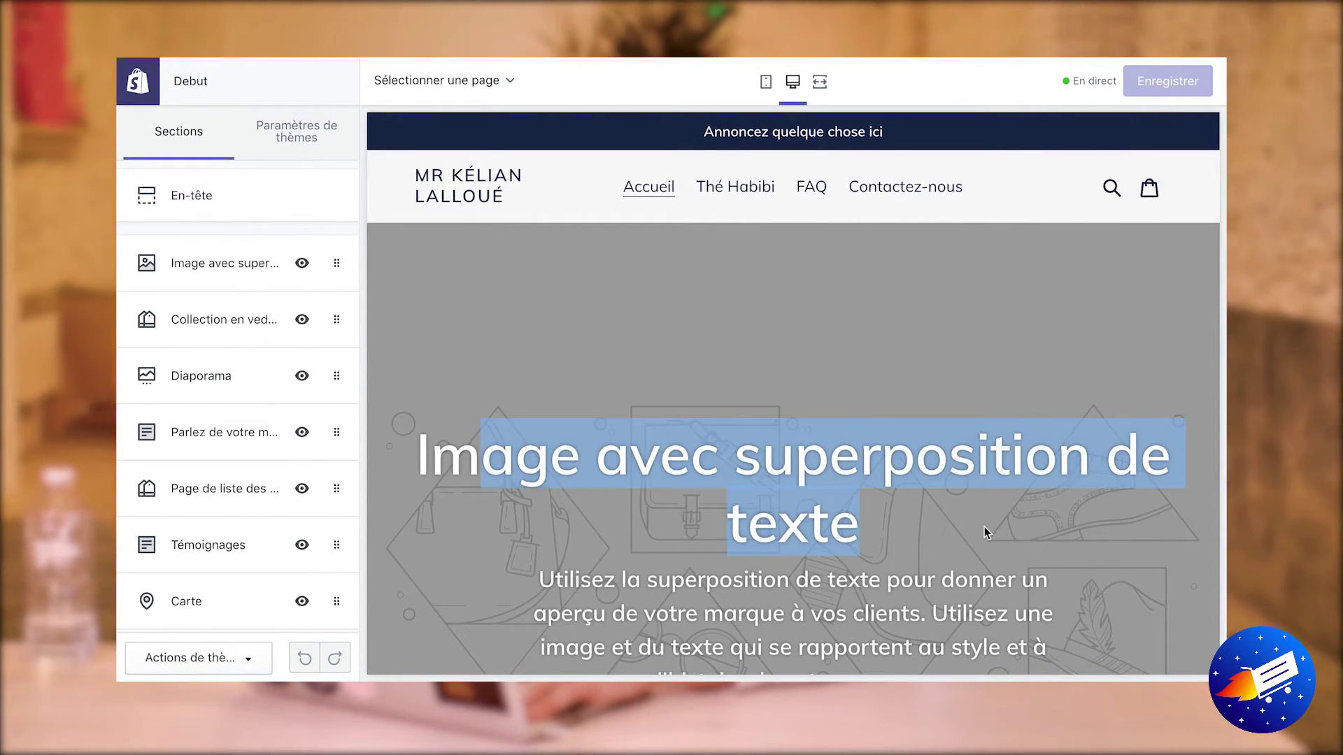
click(218, 260)
click(134, 82)
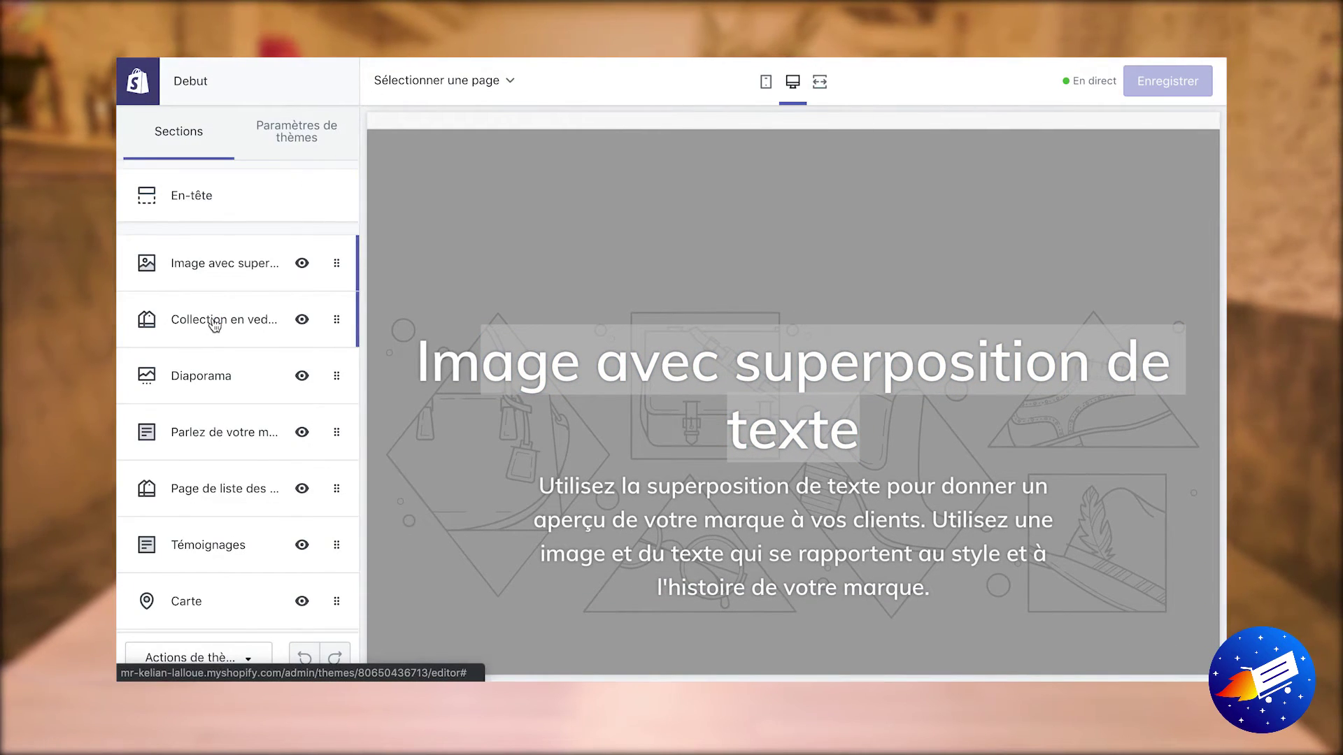
scroll(988, 414, down, 5)
click(916, 390)
drag(916, 390, 663, 380)
scroll(993, 470, down, 10)
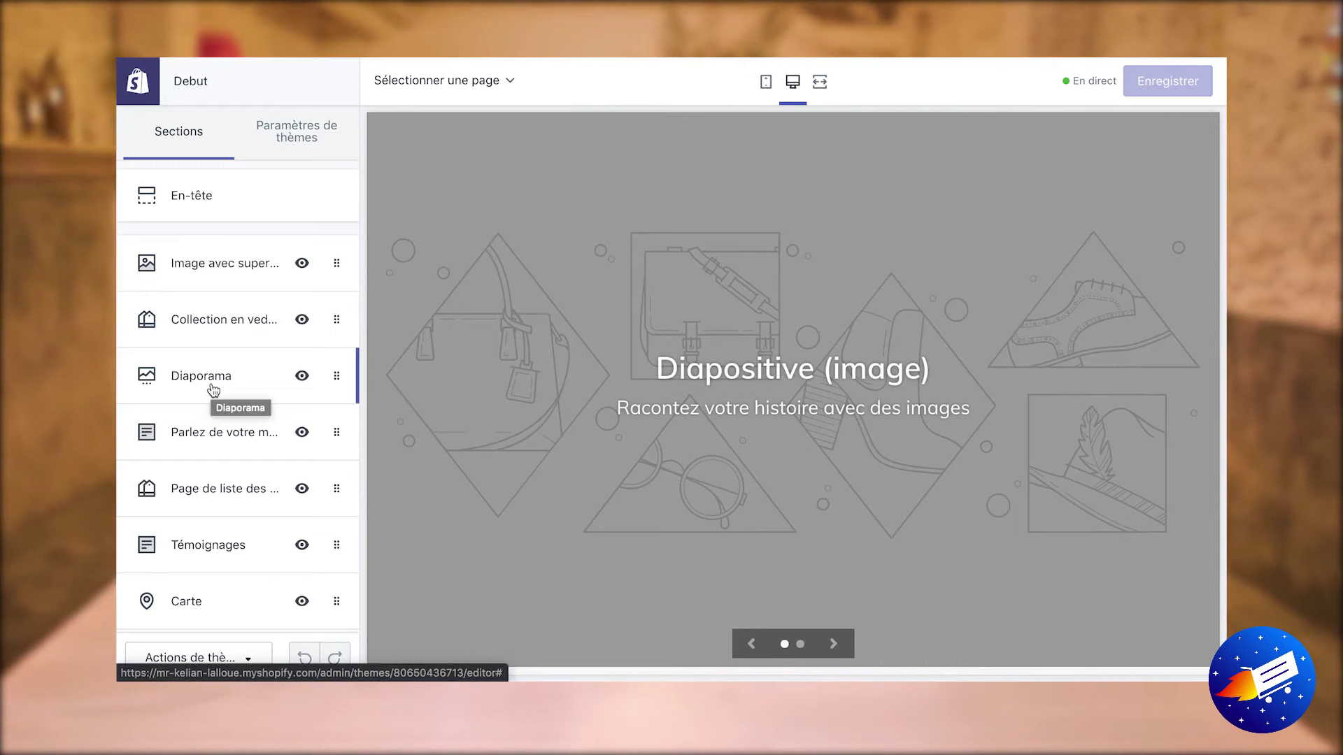
scroll(1040, 313, up, 10)
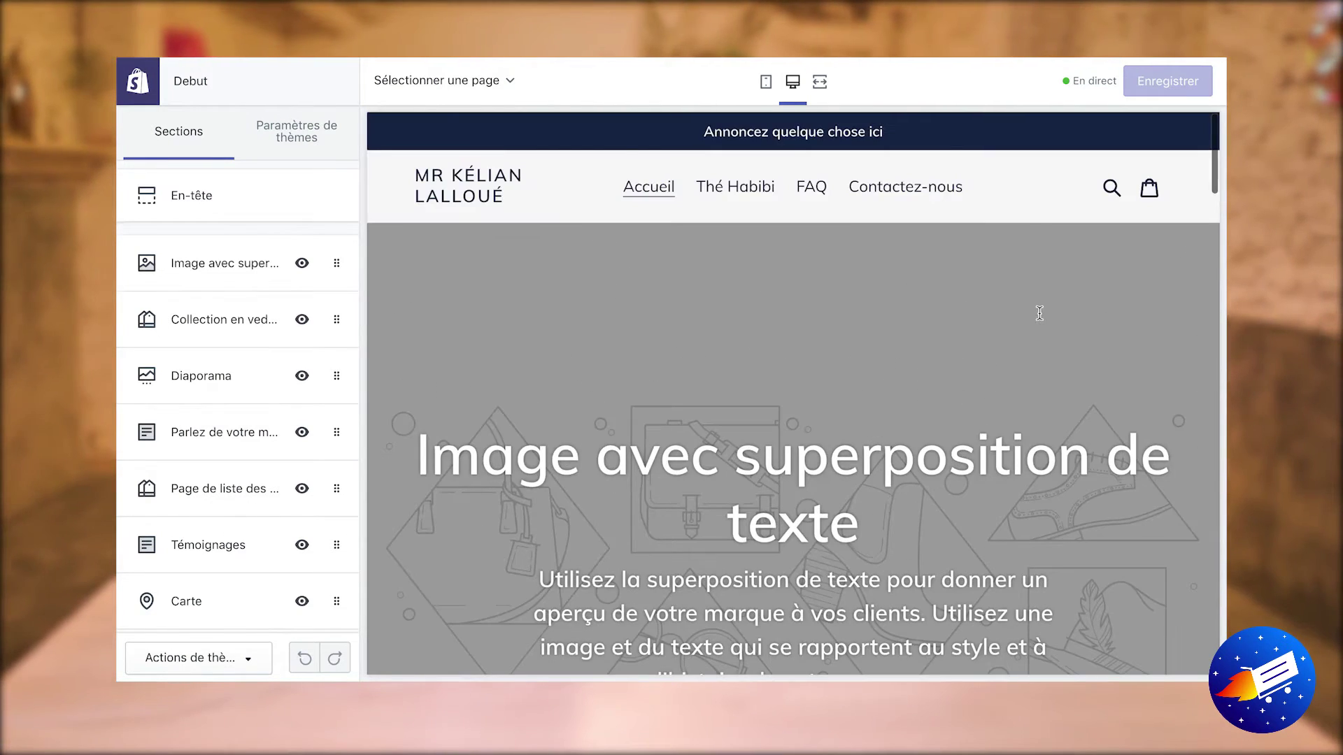
- Try the featured collection above the image with text overlay section, and restore the original section order
drag(230, 262, 224, 318)
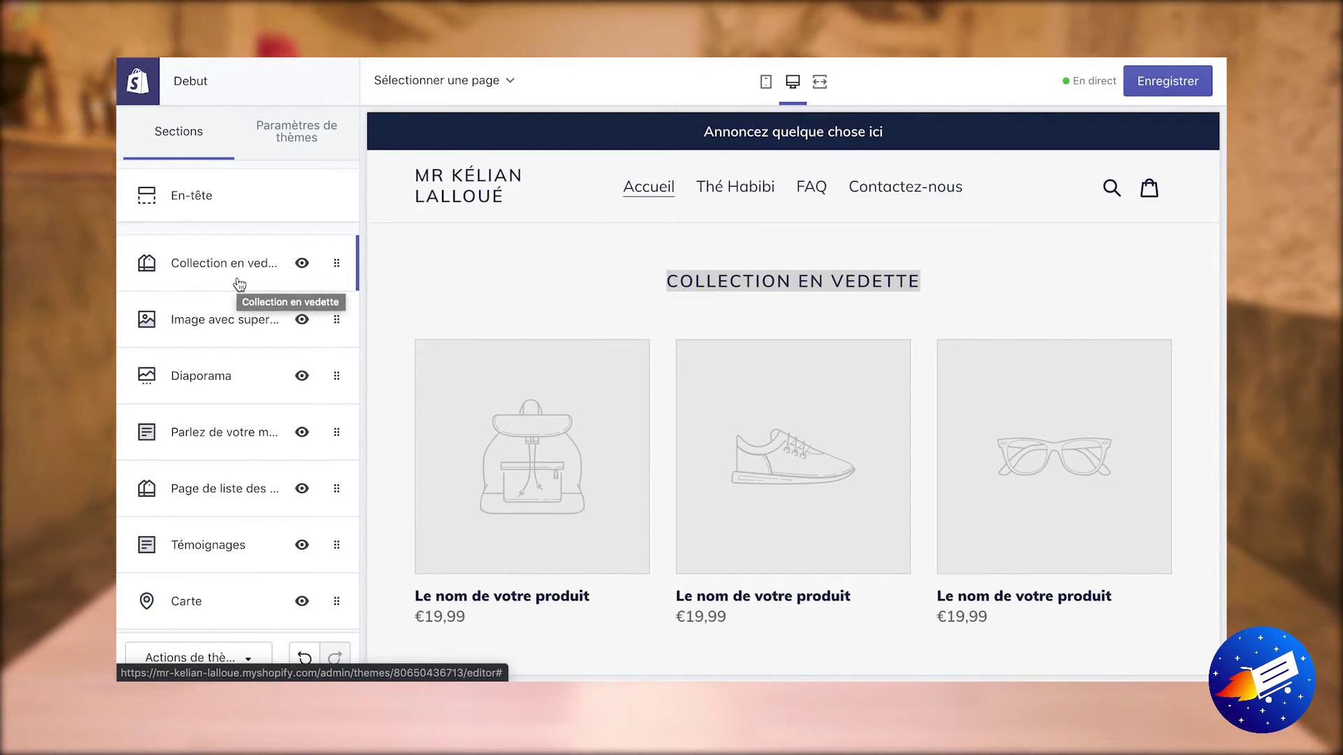
drag(236, 288, 241, 262)
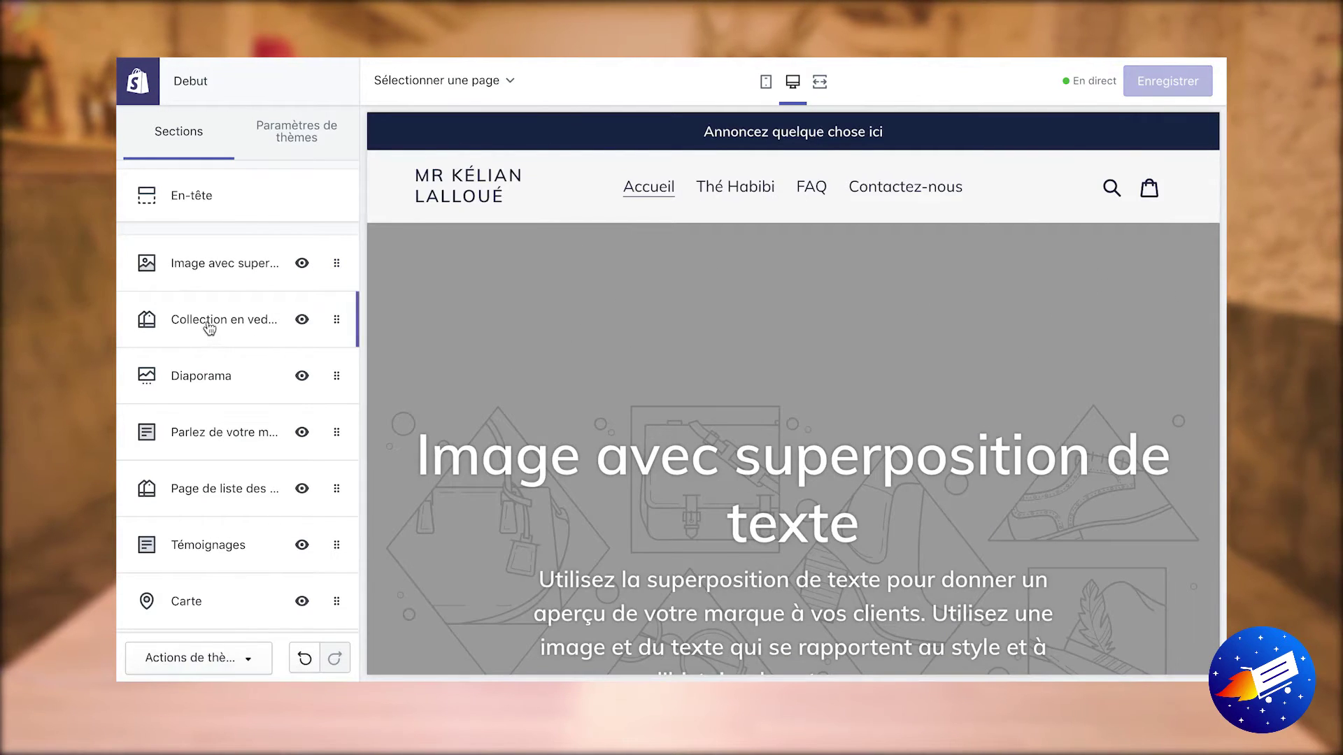
- Set the image with text overlay section's picture to the library photo of the person with outstretched arms in a red rock canyon
click(208, 269)
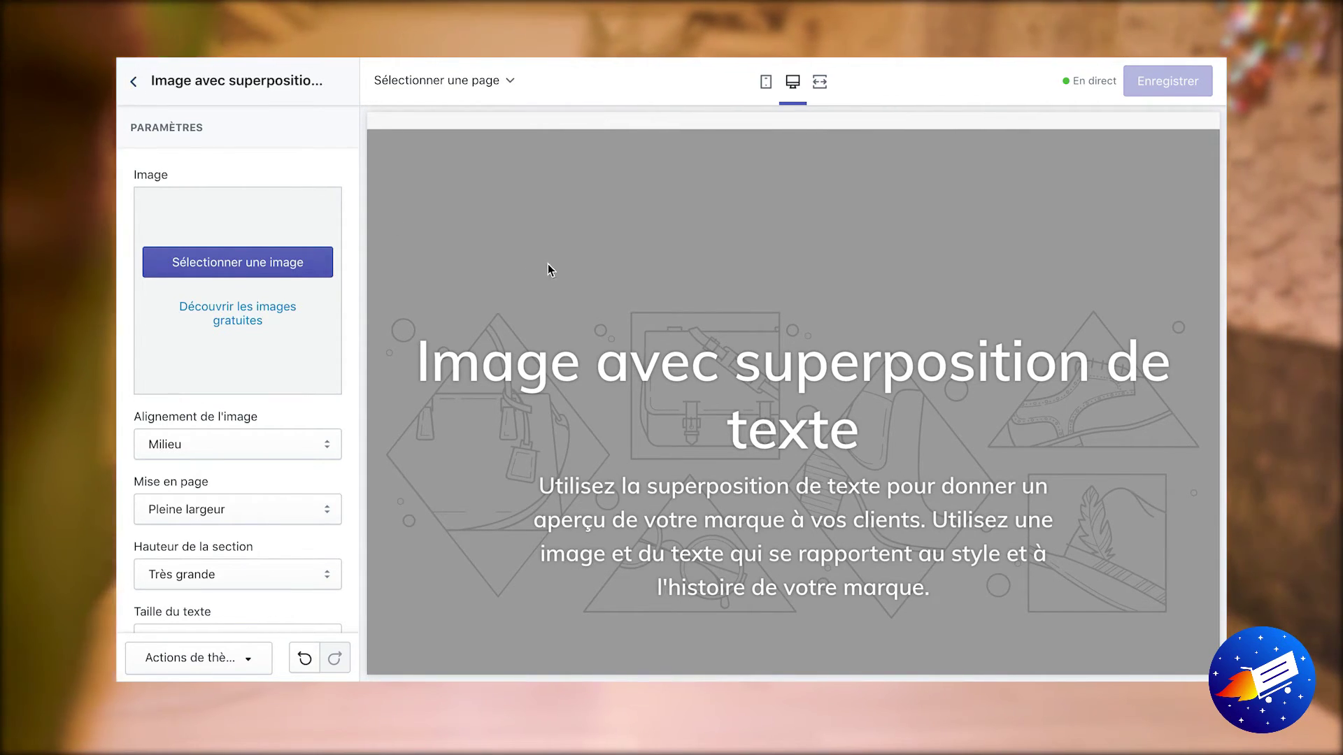
click(205, 264)
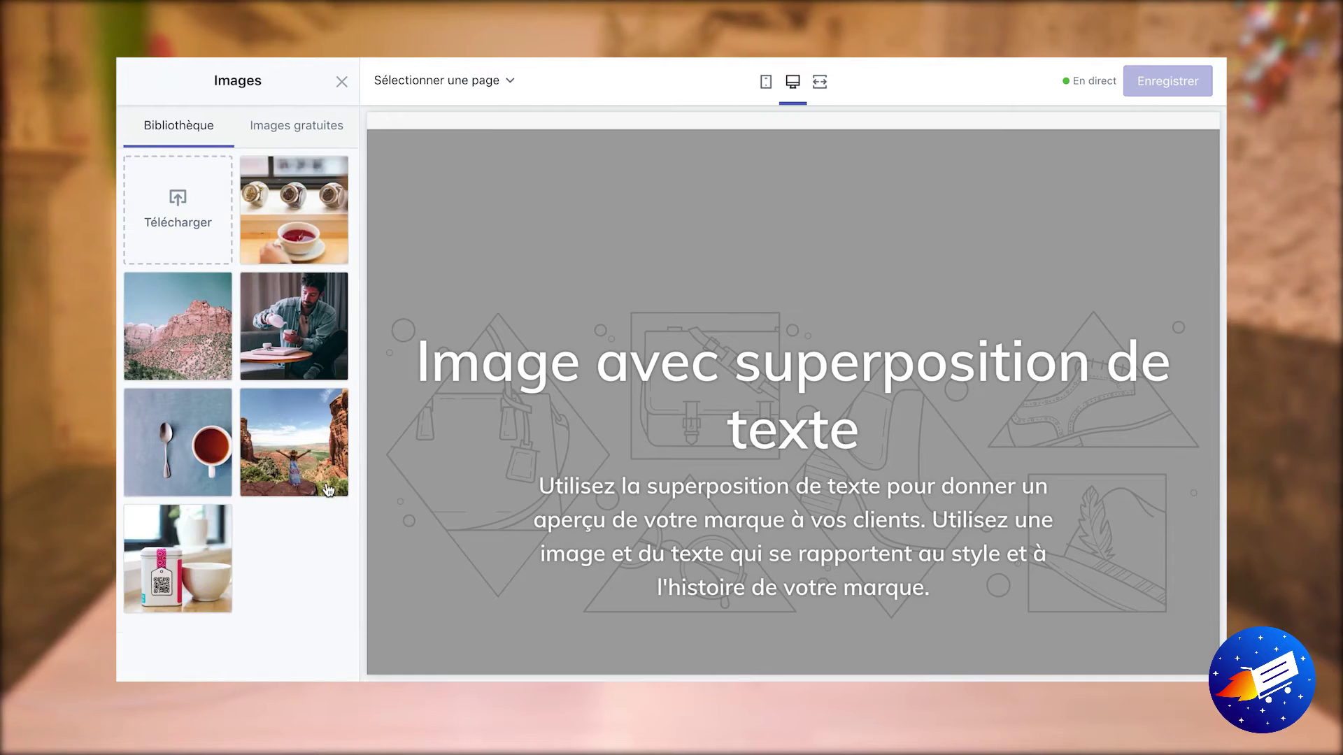
click(327, 490)
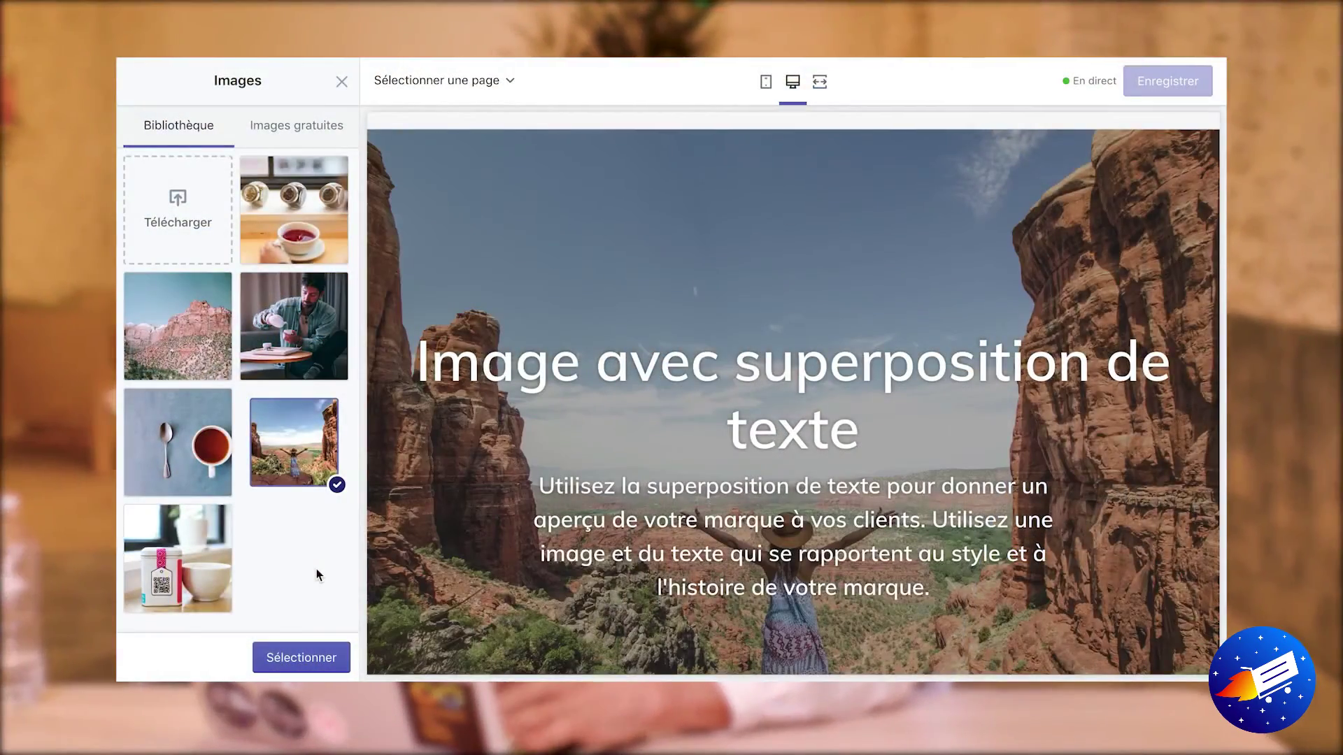
click(297, 661)
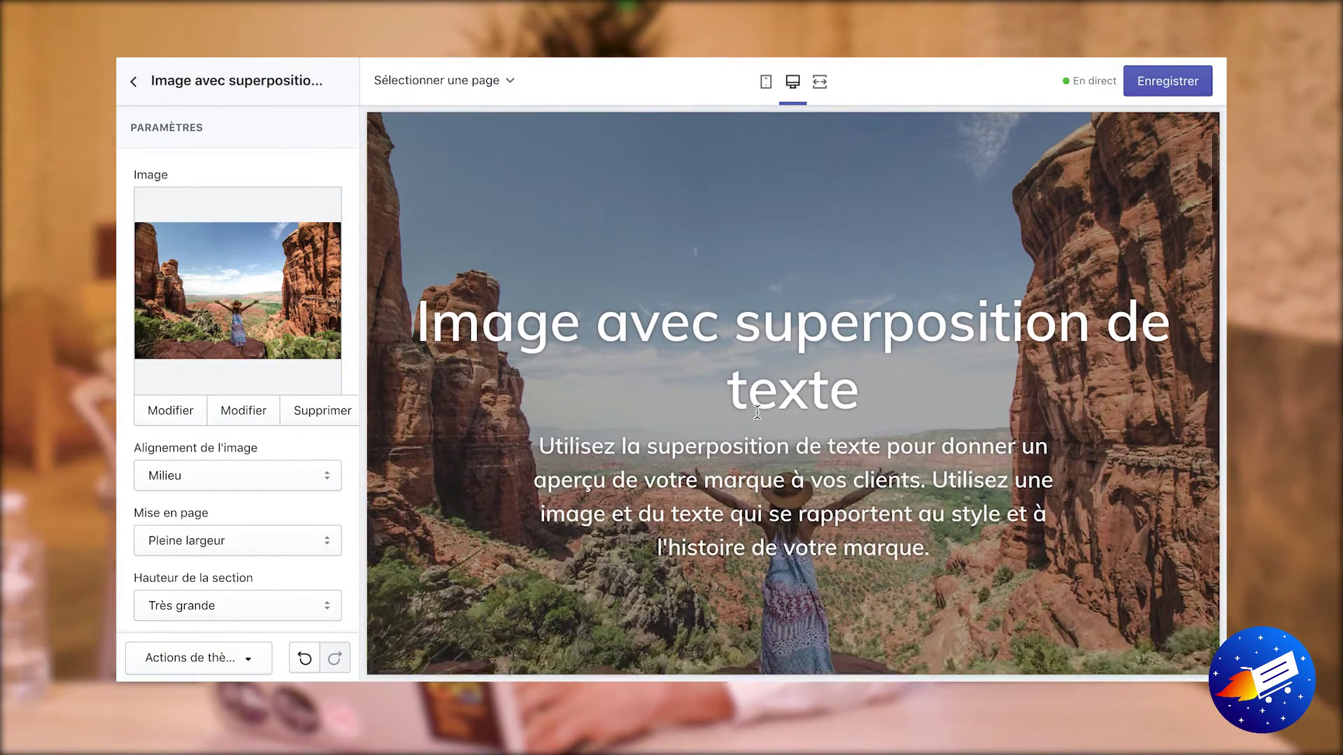
- Set the image with text overlay section's heading to "Thé Habibi" and its text to "Le Maroc directement dans votre tasse"
scroll(303, 283, down, 5)
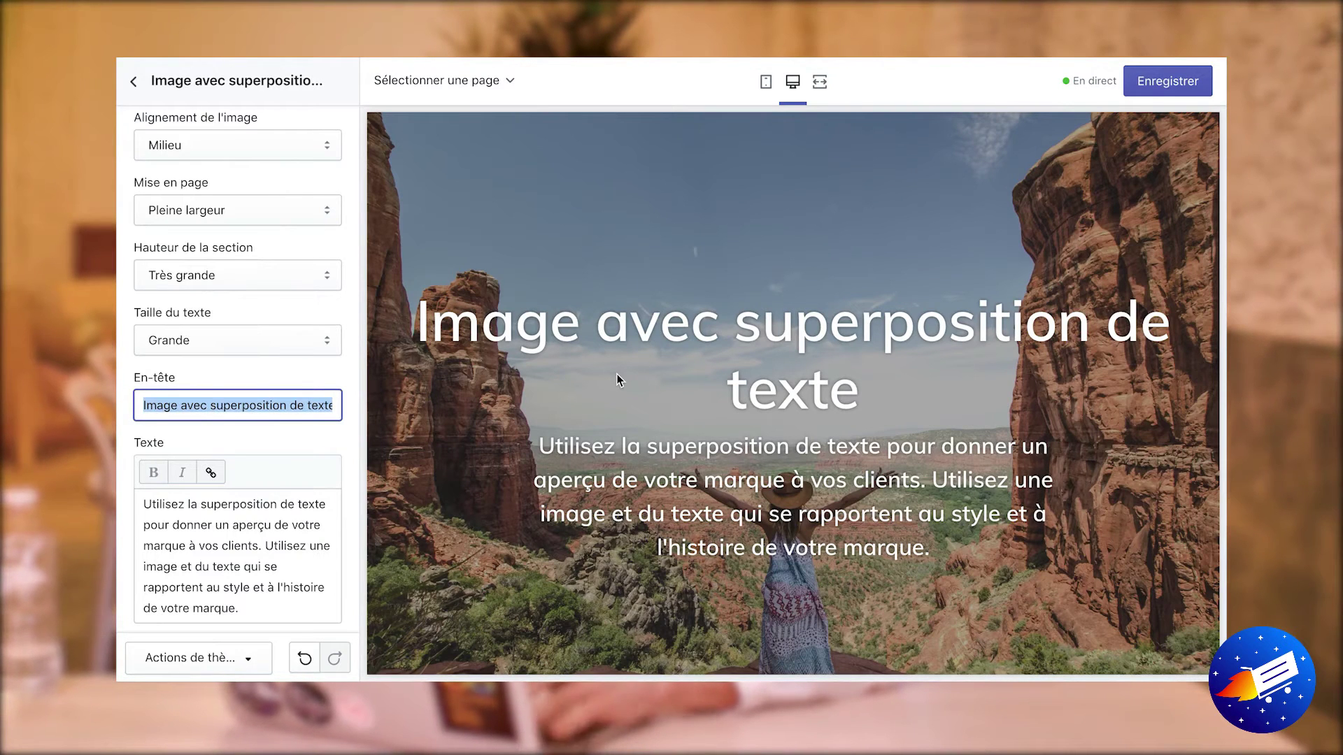
text(Habibi)
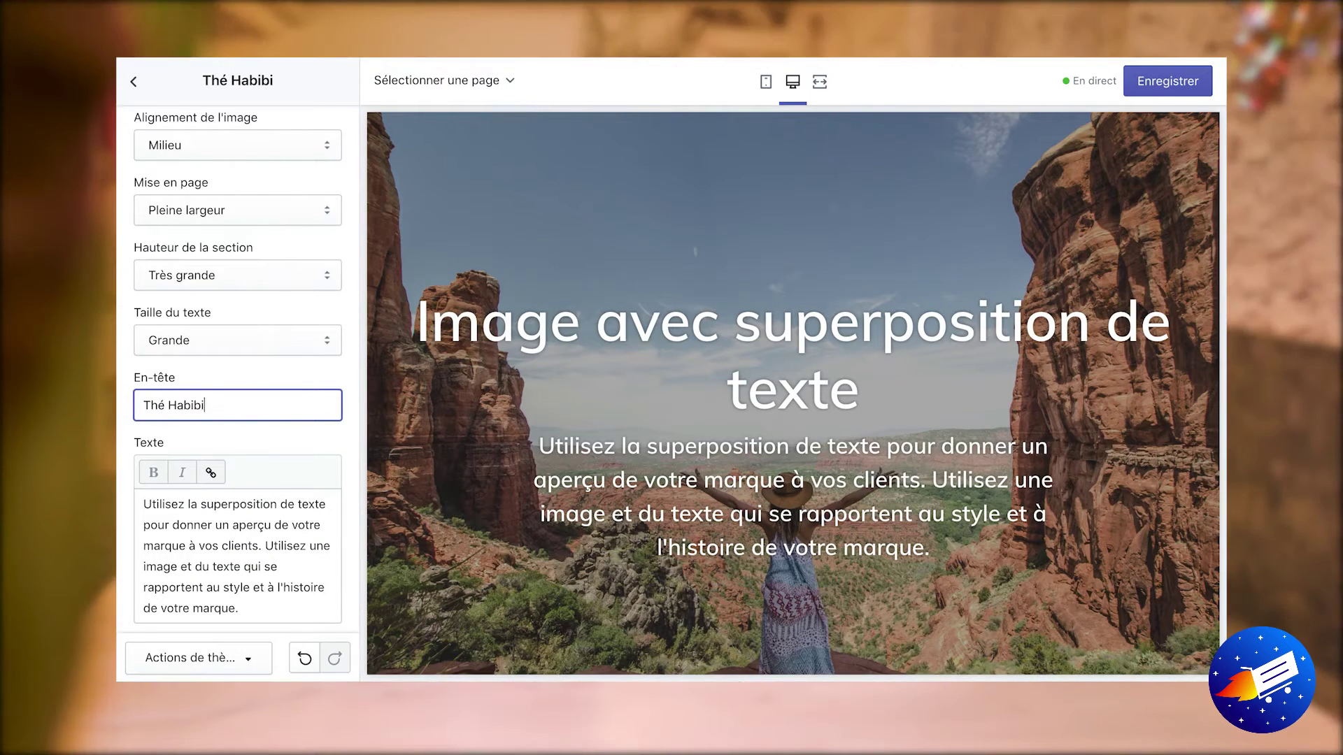
triple_click(239, 546)
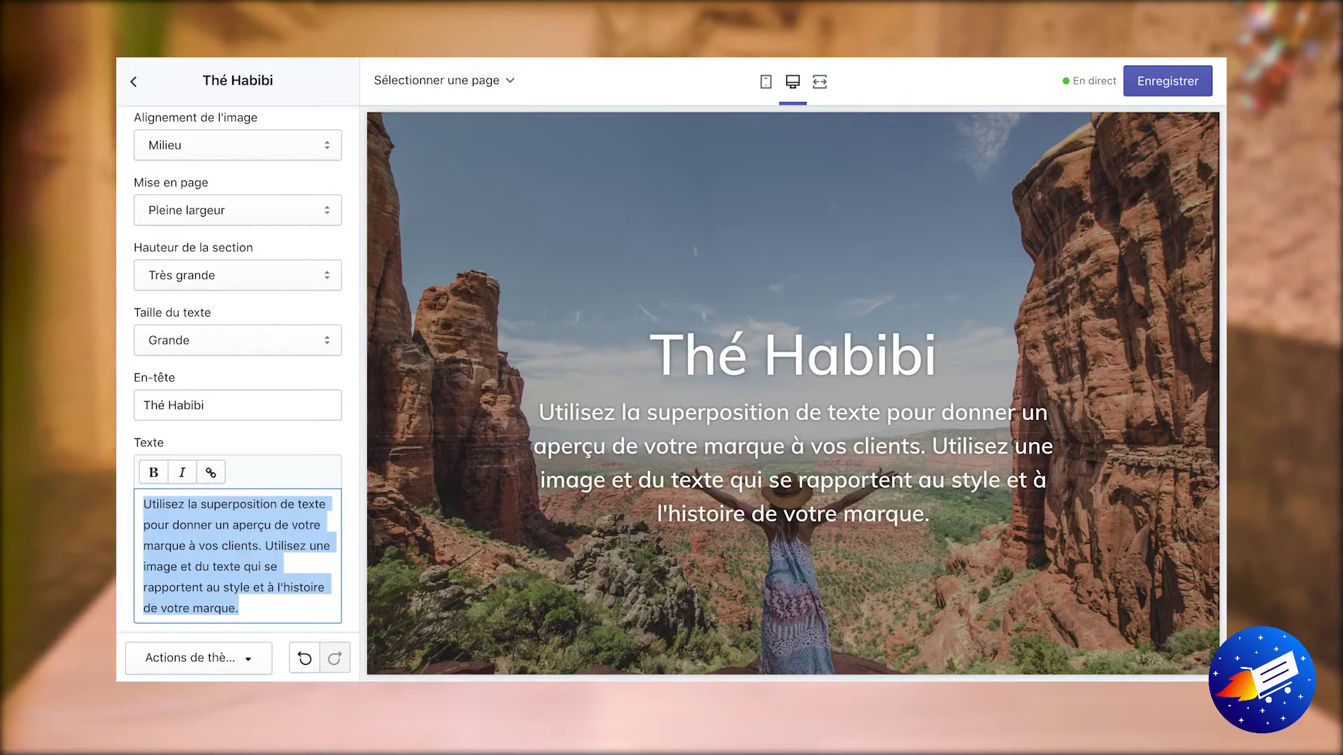
text(Le Maroc dans)
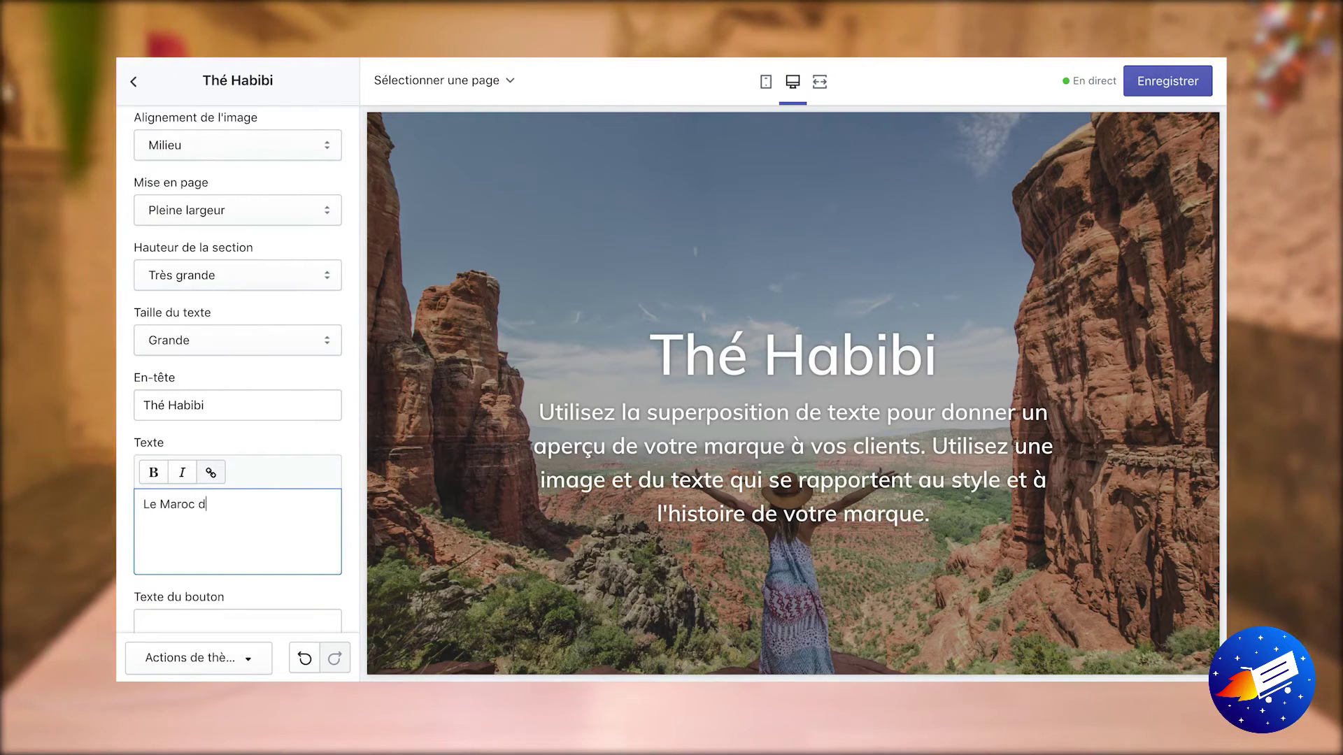
key(BackSpace)
key(BackSpace)
key(BackSpace)
text(irectement dans votre tasse)
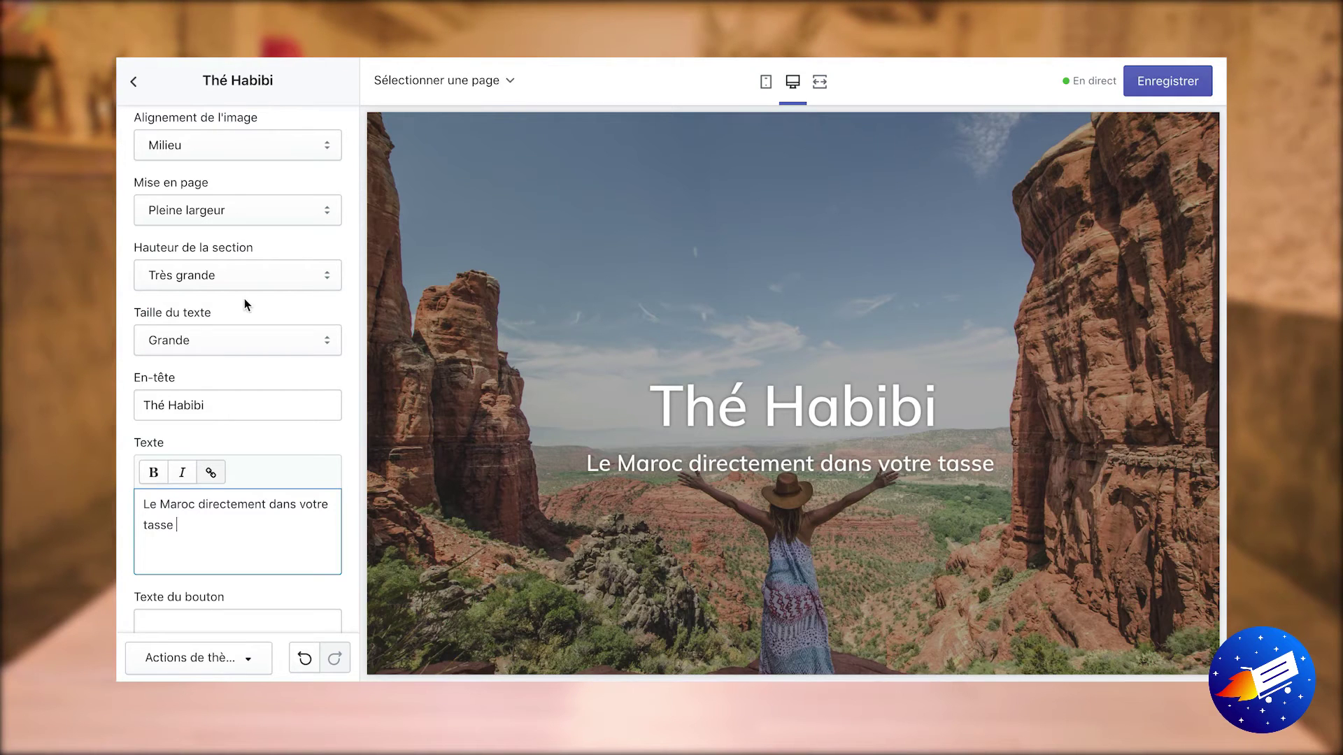
scroll(245, 300, down, 3)
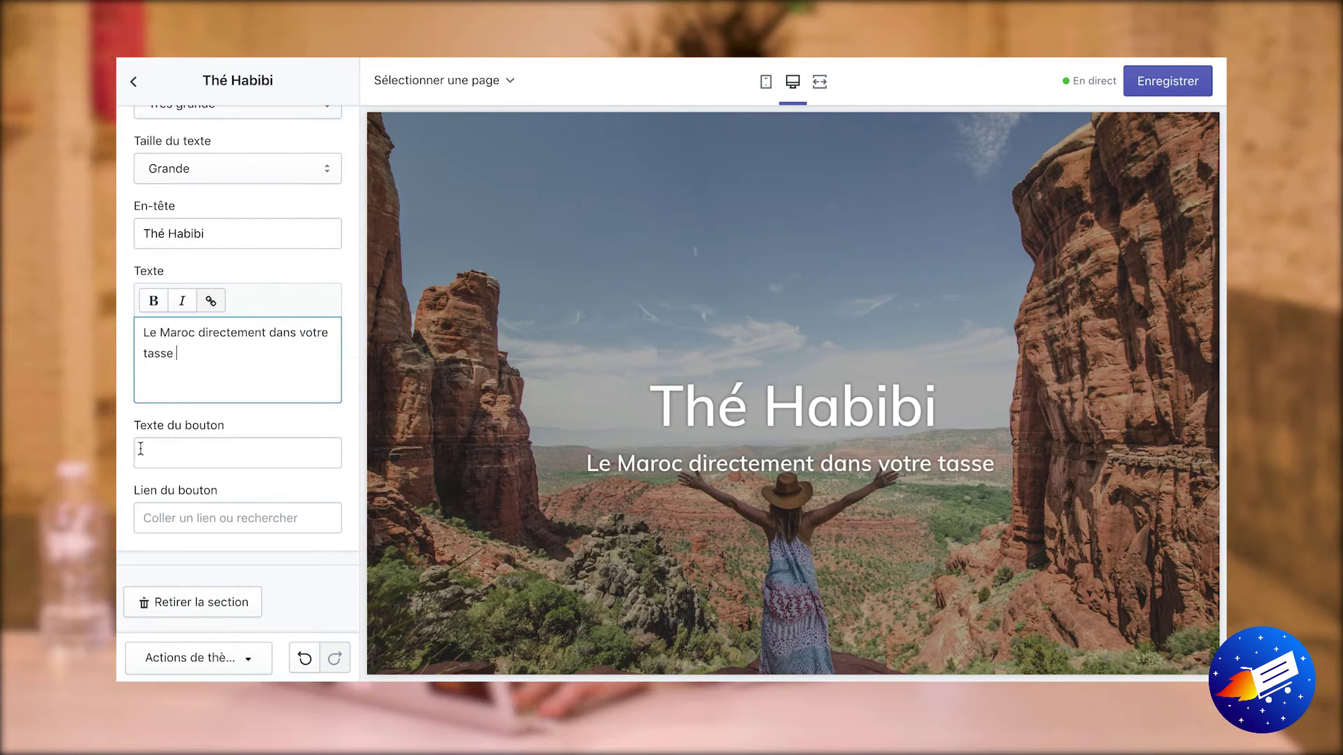
click(135, 82)
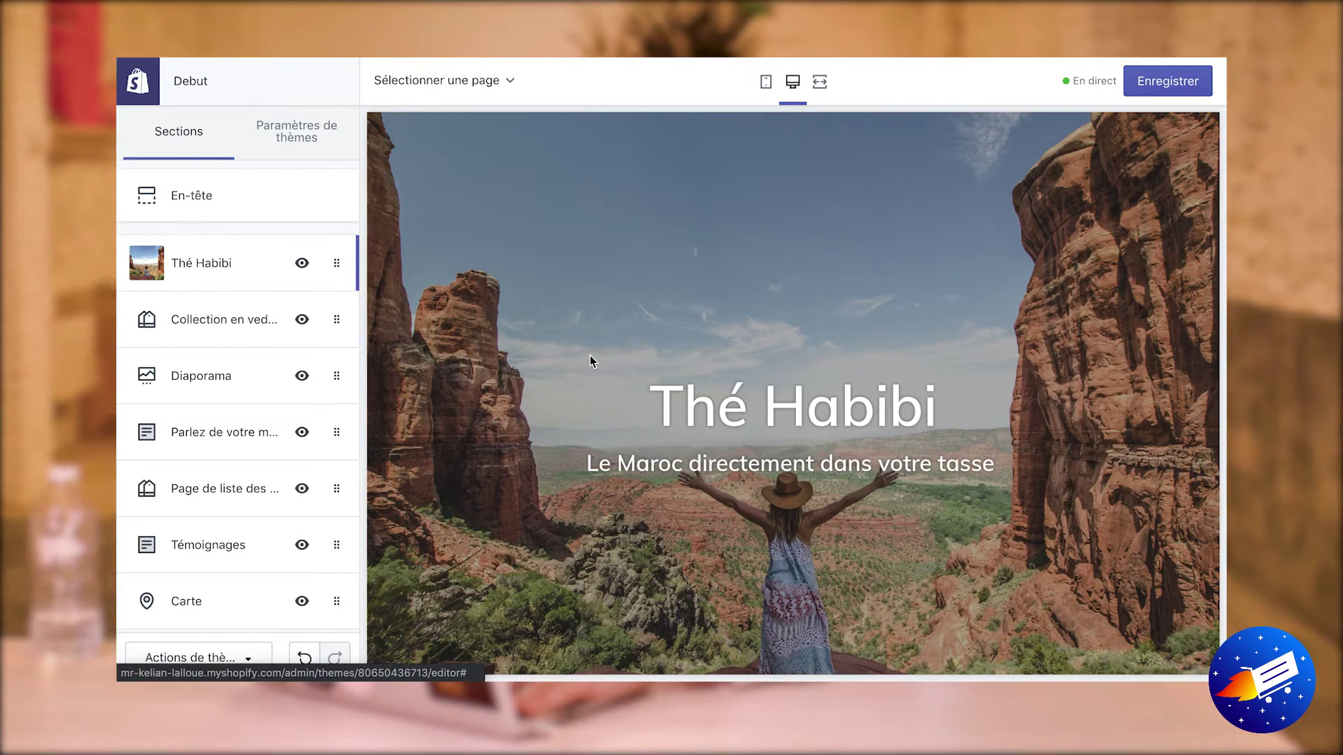
- Add a rich text section (Texte enrichi) to the home page
scroll(589, 356, down, 6)
scroll(210, 344, down, 2)
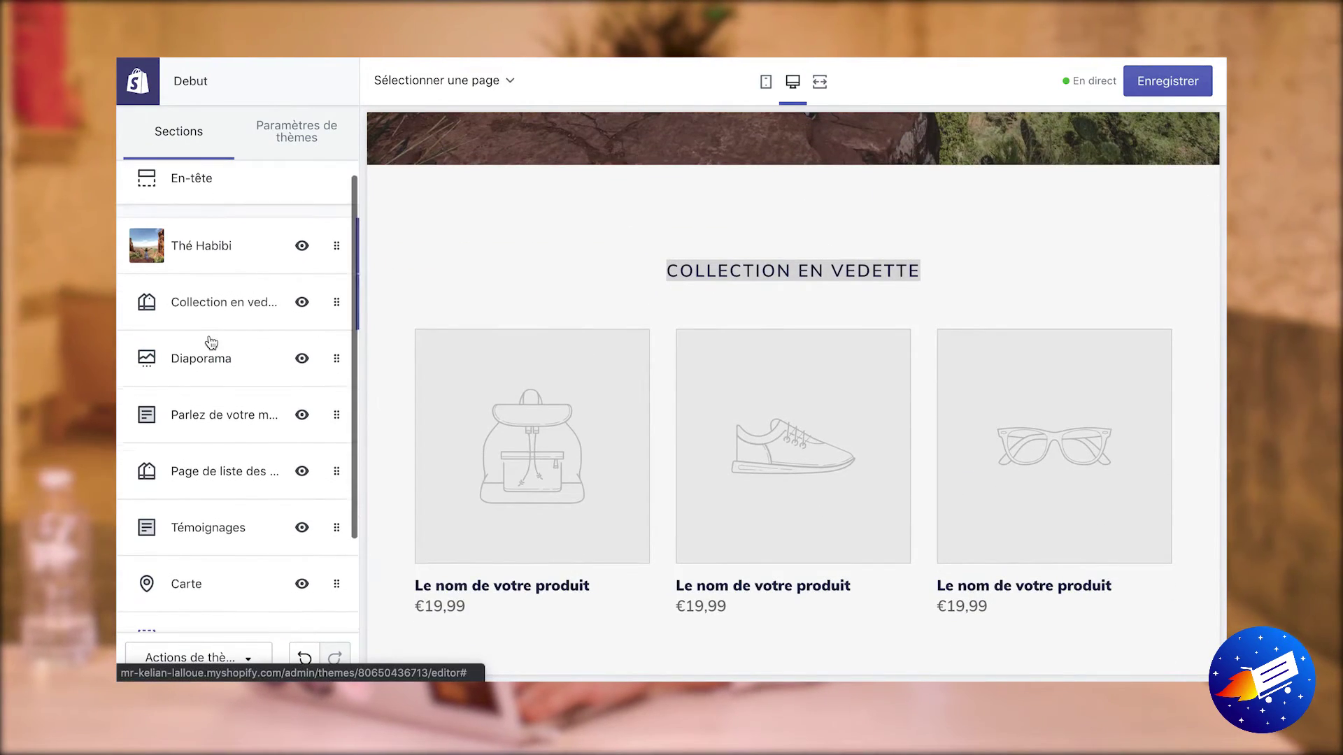
scroll(234, 493, down, 1)
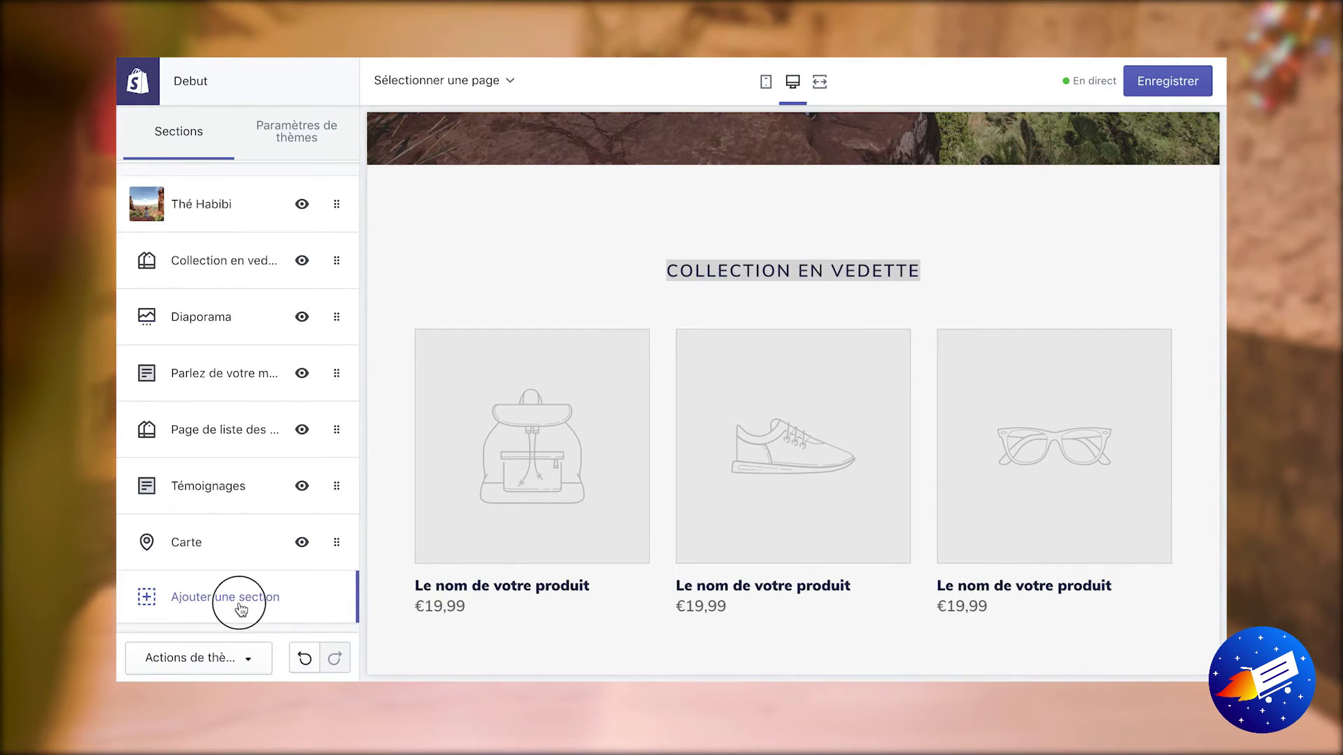
click(241, 601)
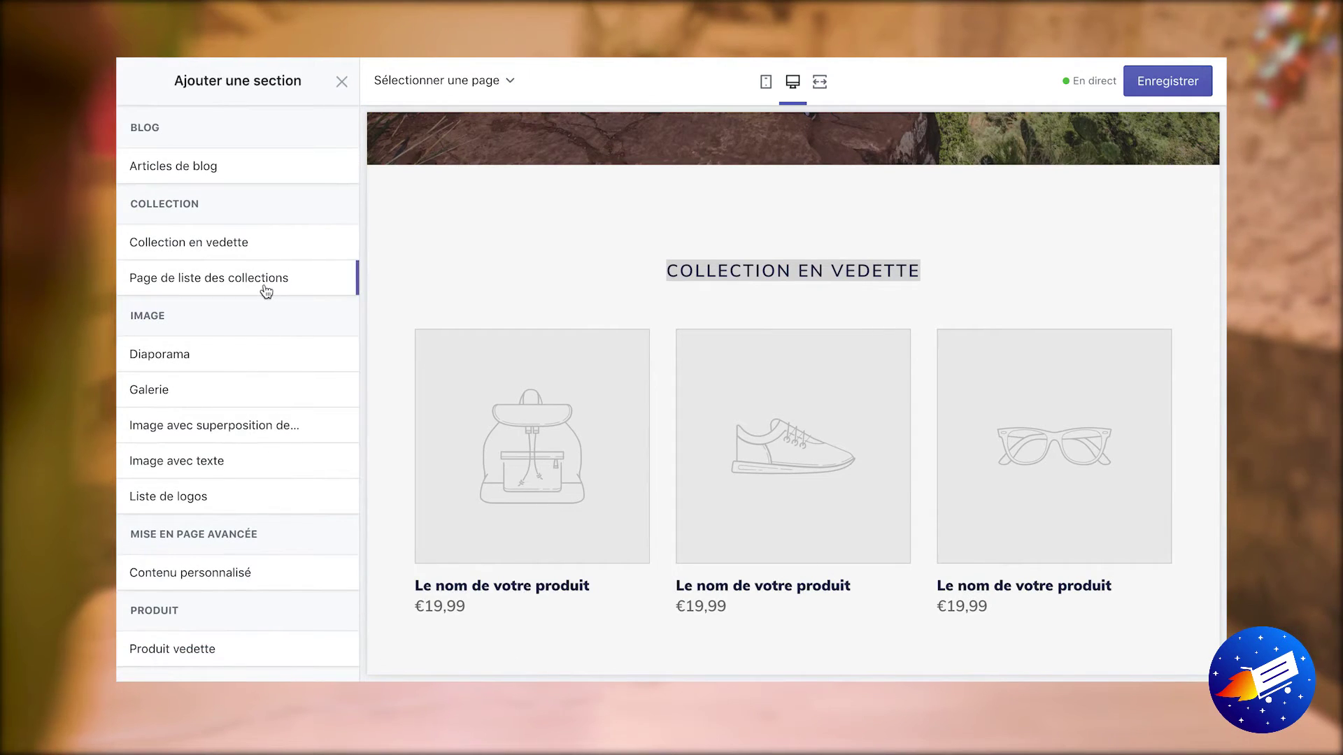
scroll(265, 287, down, 1)
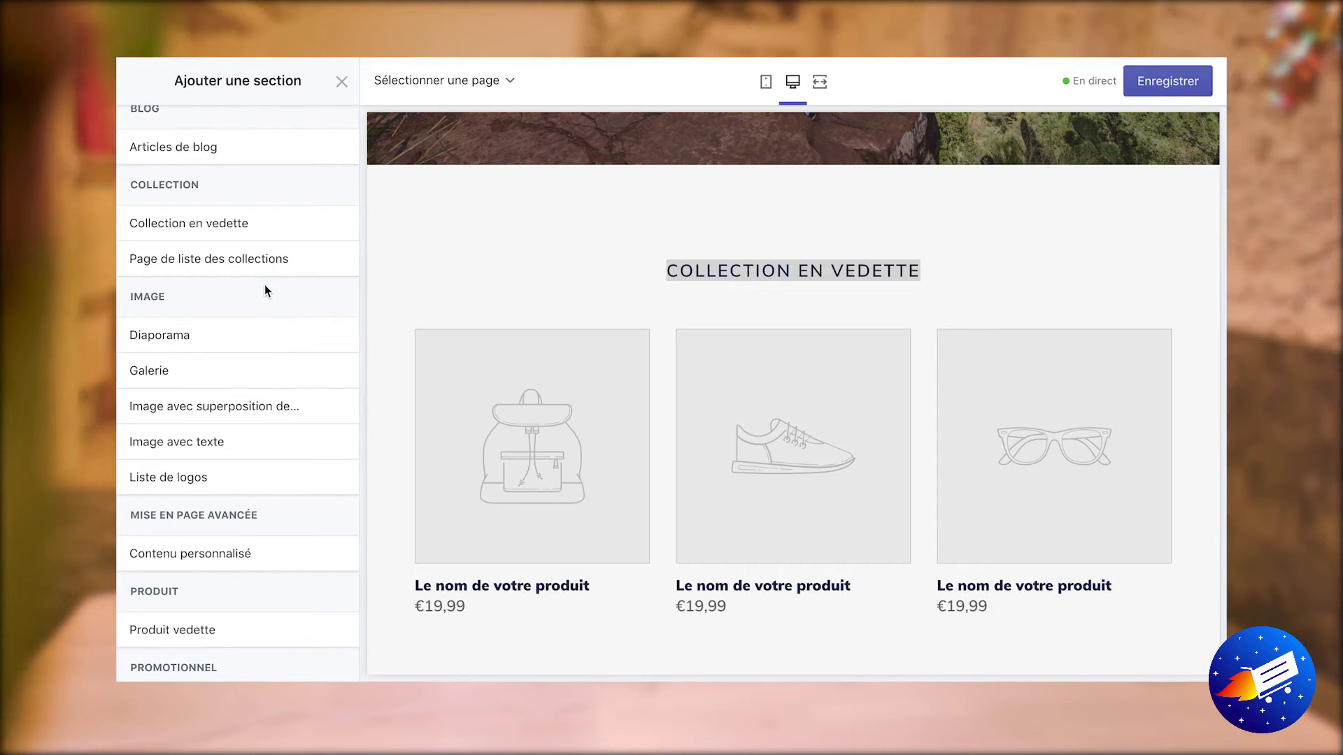
mouse_move(299, 377)
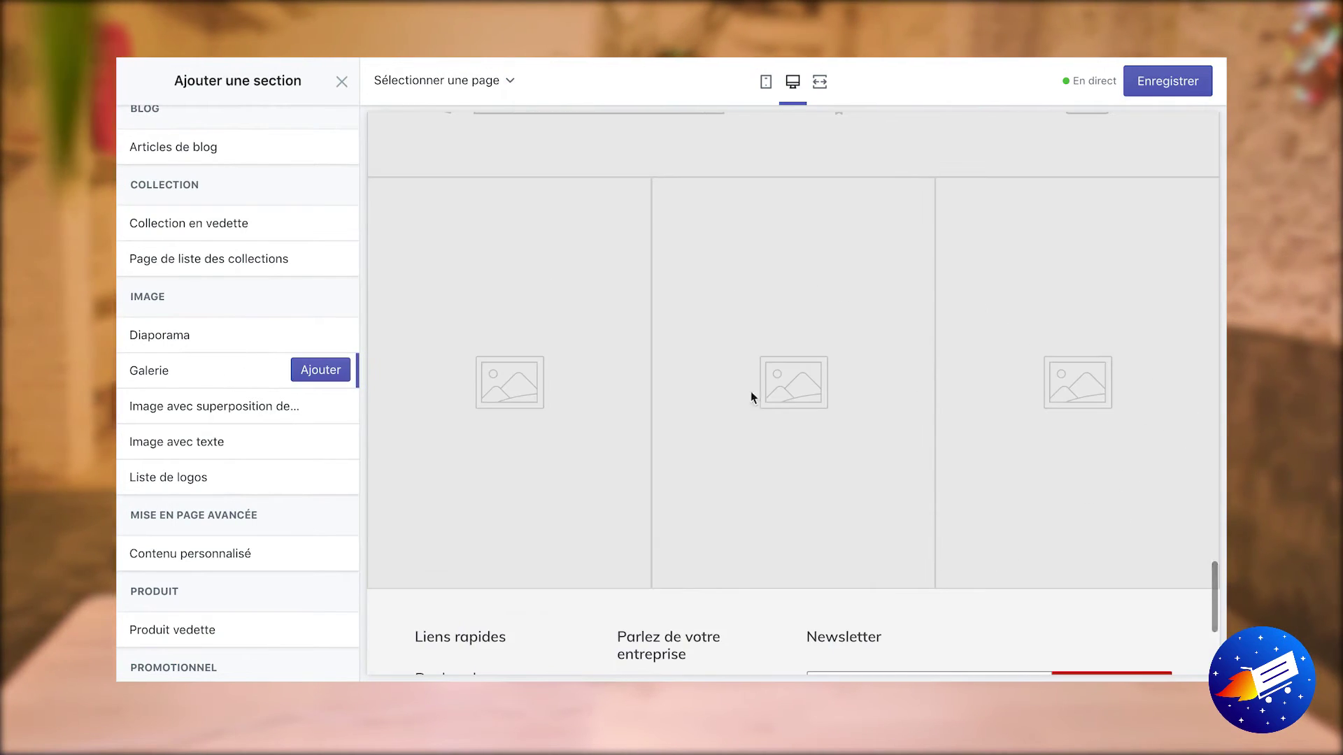
scroll(226, 376, down, 1)
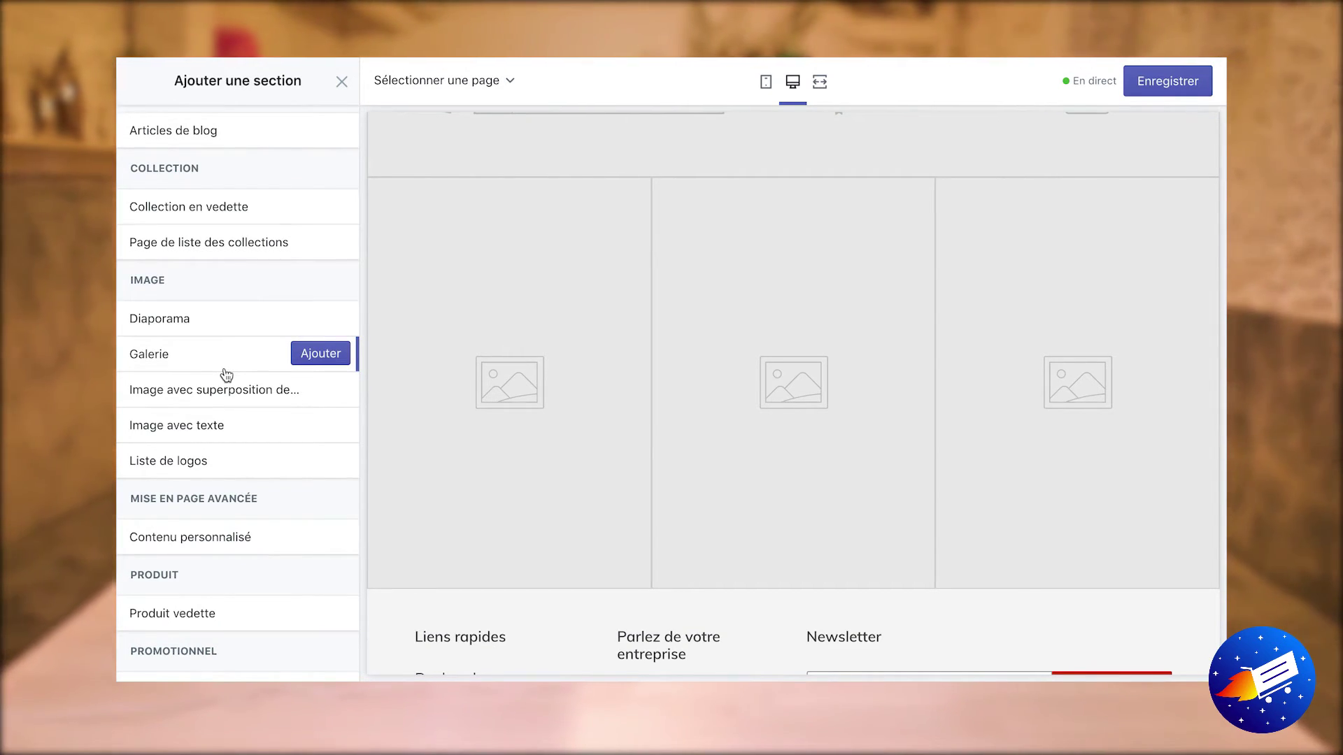
scroll(226, 376, down, 5)
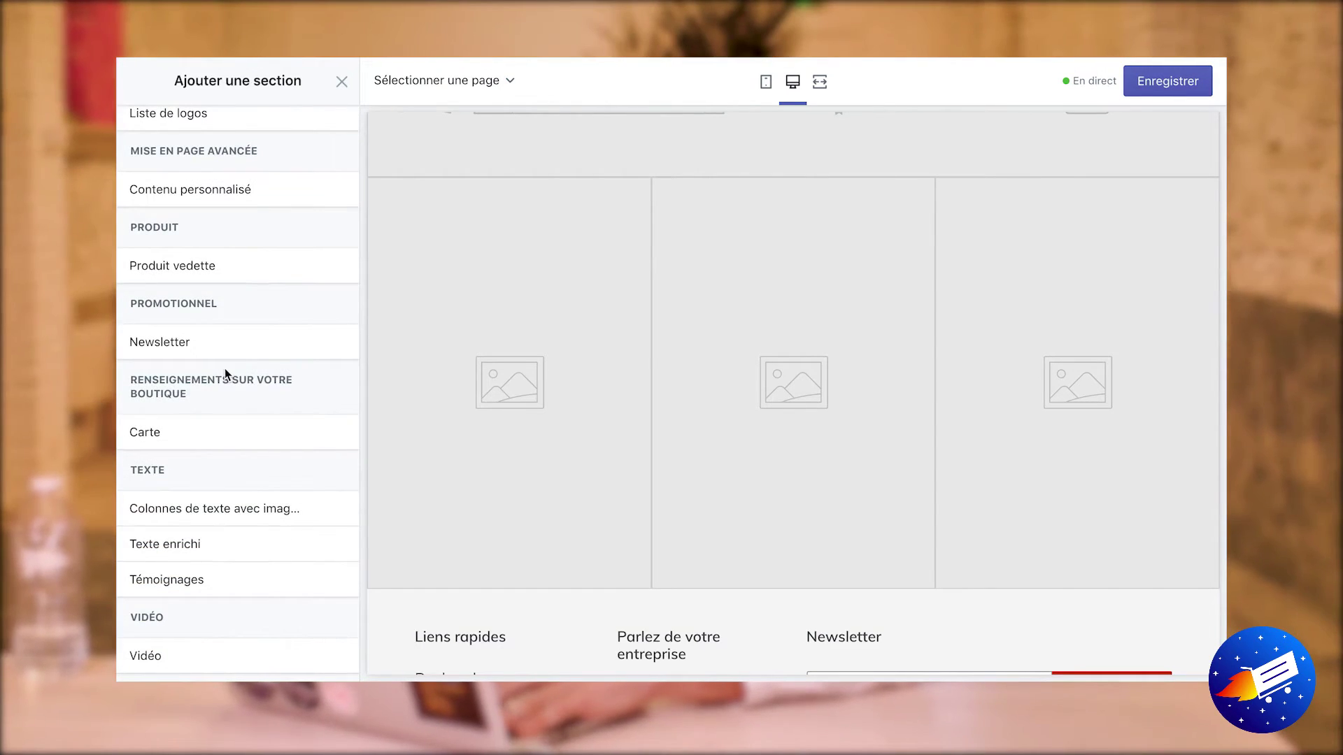
click(174, 554)
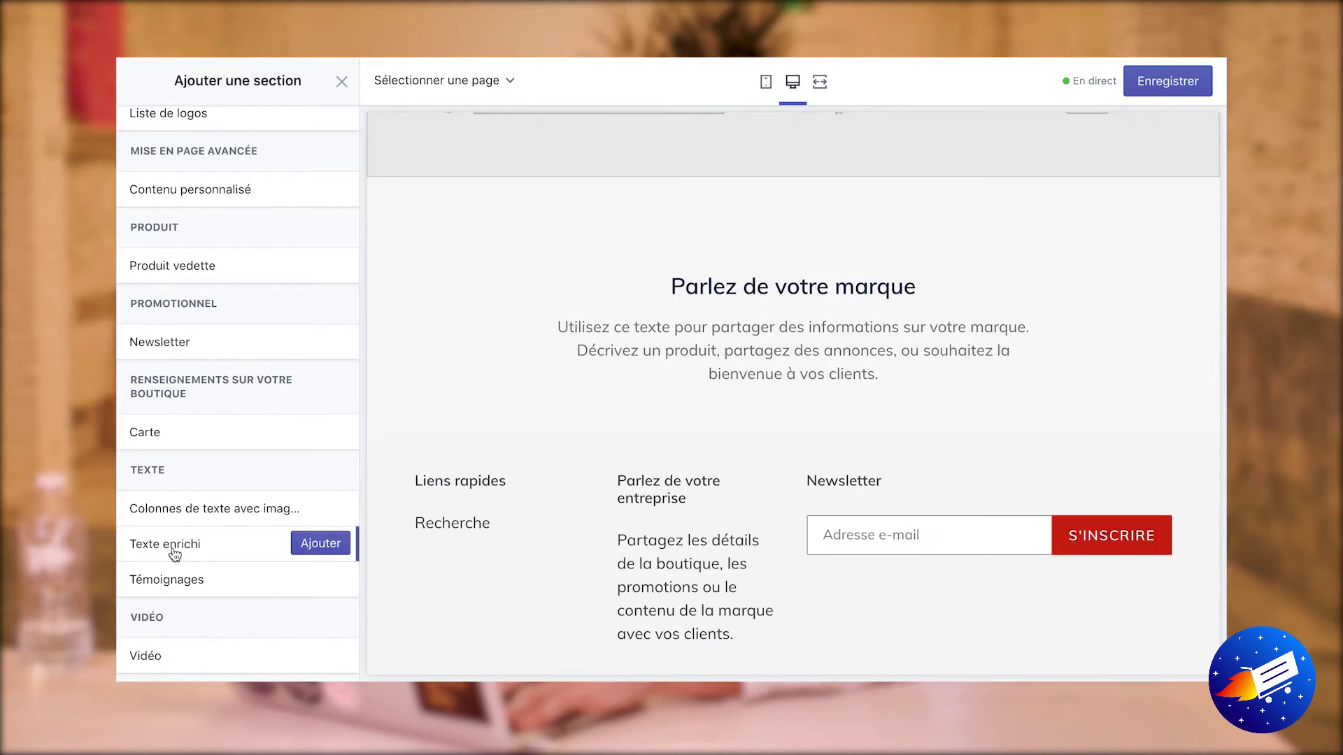
click(342, 542)
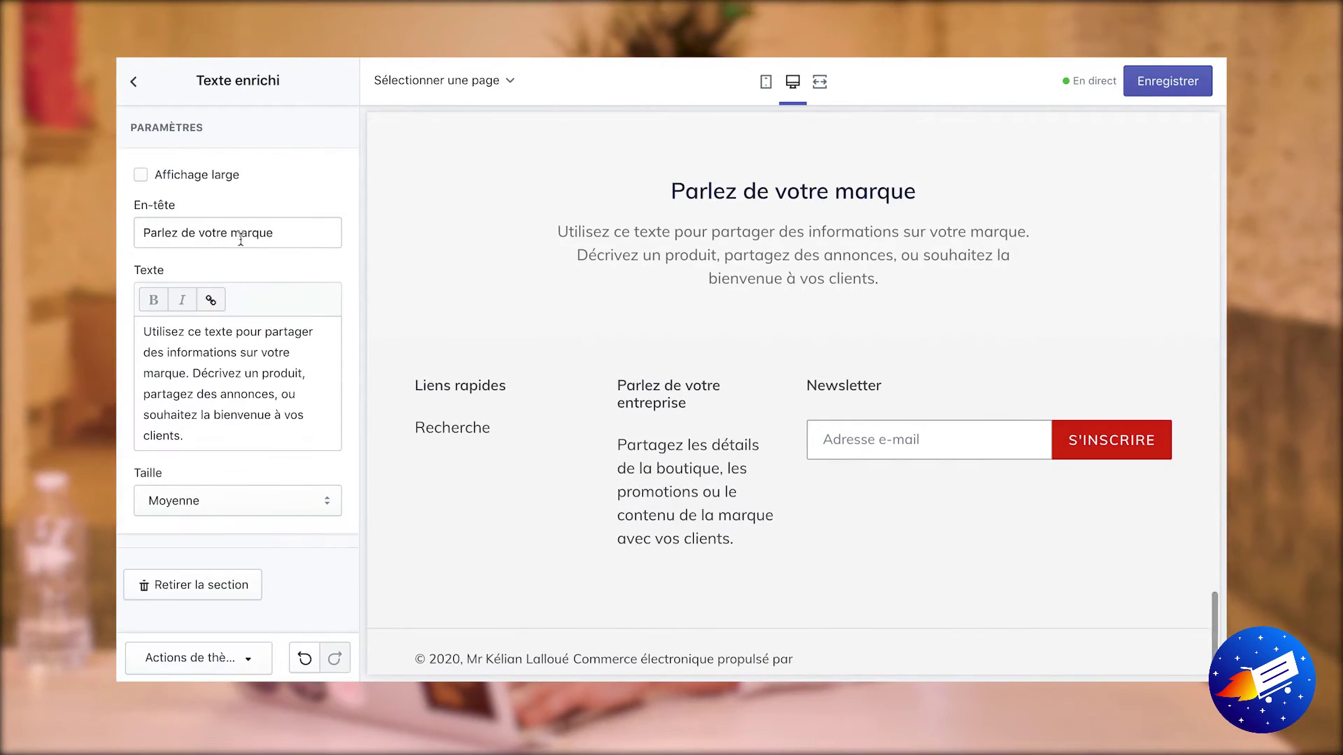
- Give the rich text section wide display, the heading "Un thé marocain, vert et surtout Bio" and a text about Chinese black tea with Moroccan mint
triple_click(241, 232)
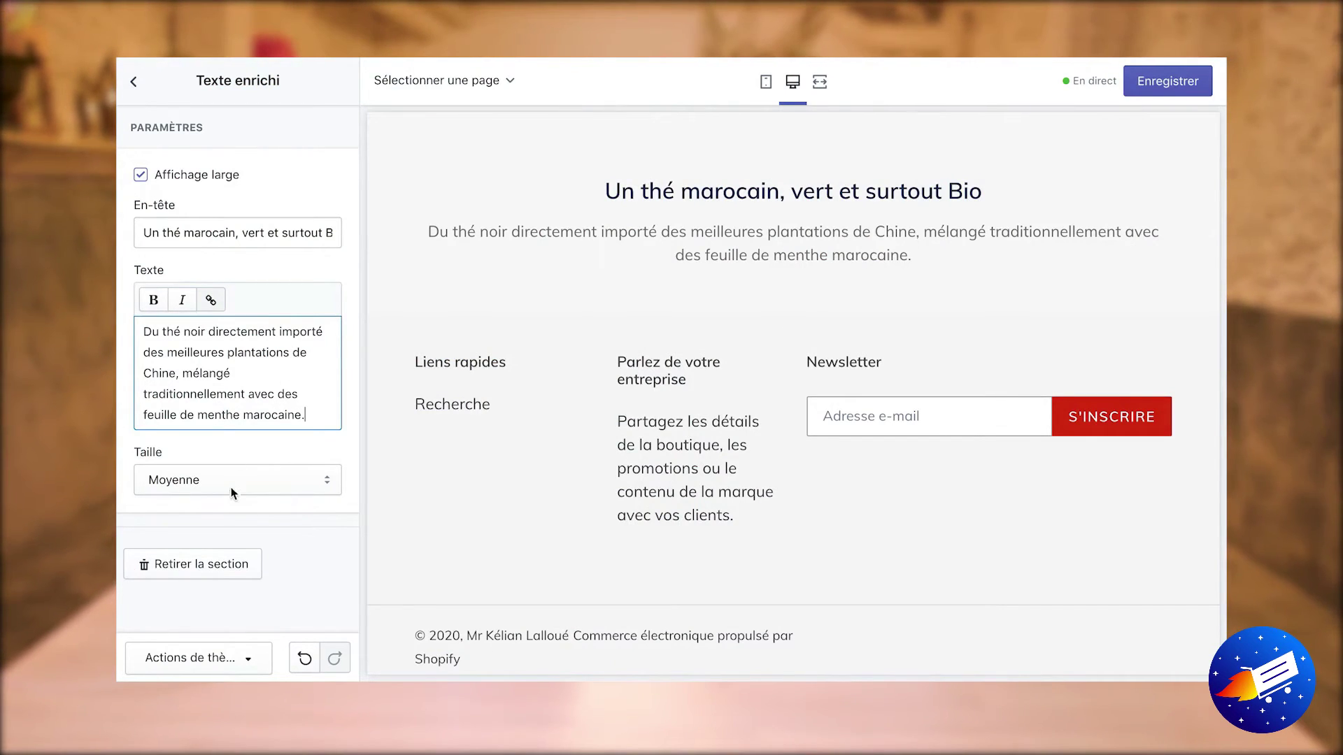
click(135, 83)
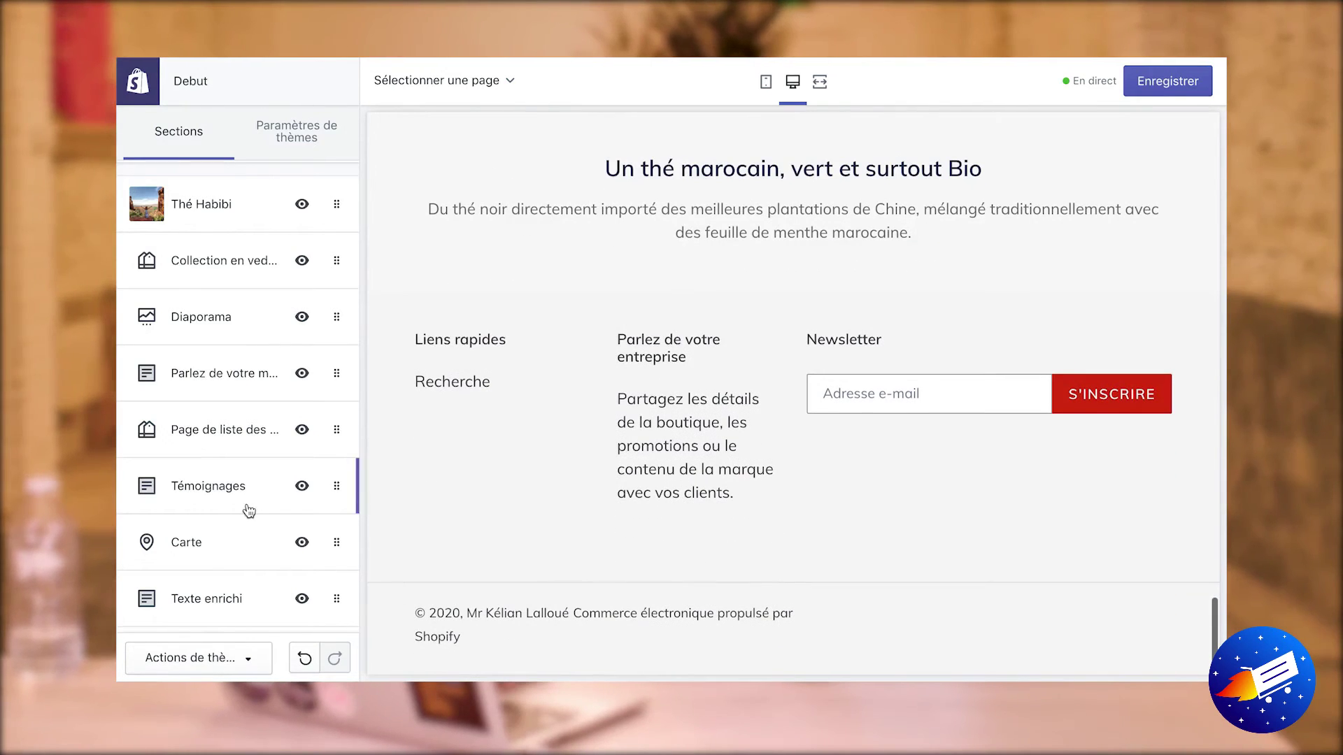
- Move the rich text section between the Thé Habibi and featured collection sections, and review the rest of the home page
scroll(241, 524, down, 3)
drag(210, 498, 222, 312)
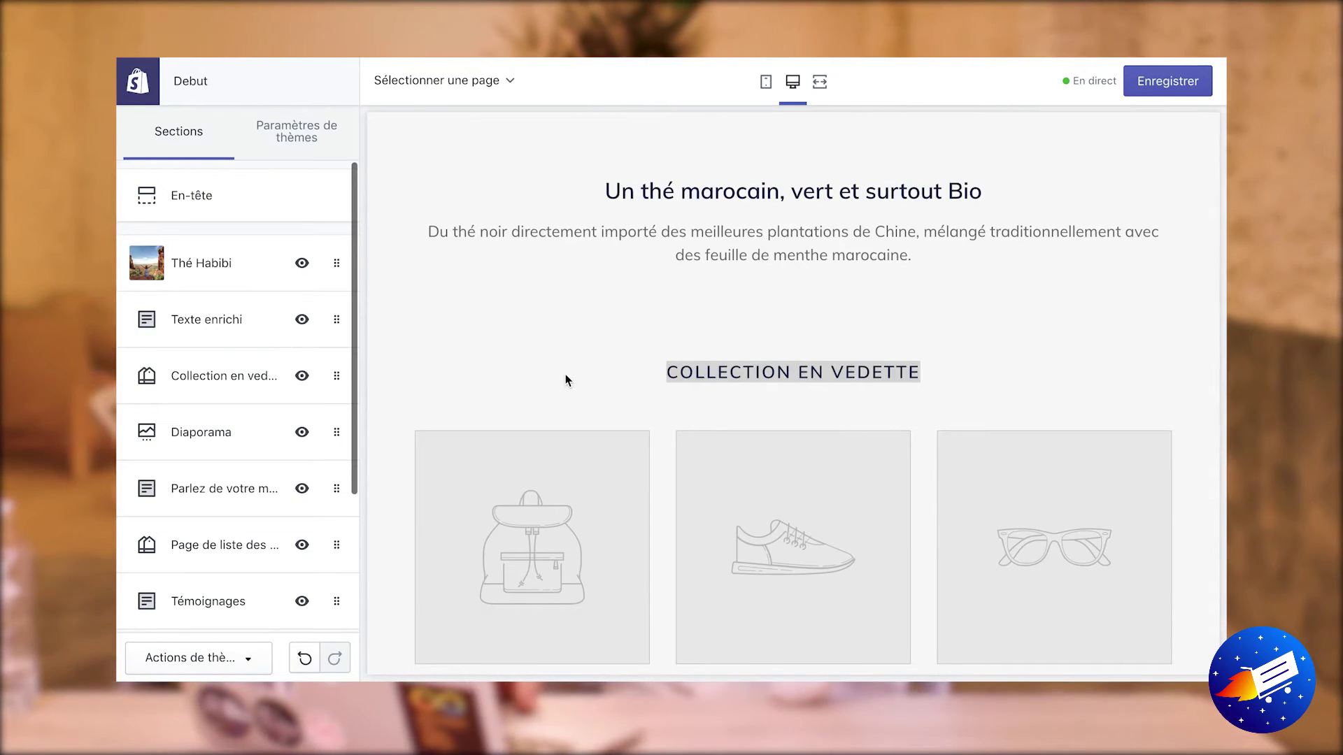
scroll(723, 342, down, 1)
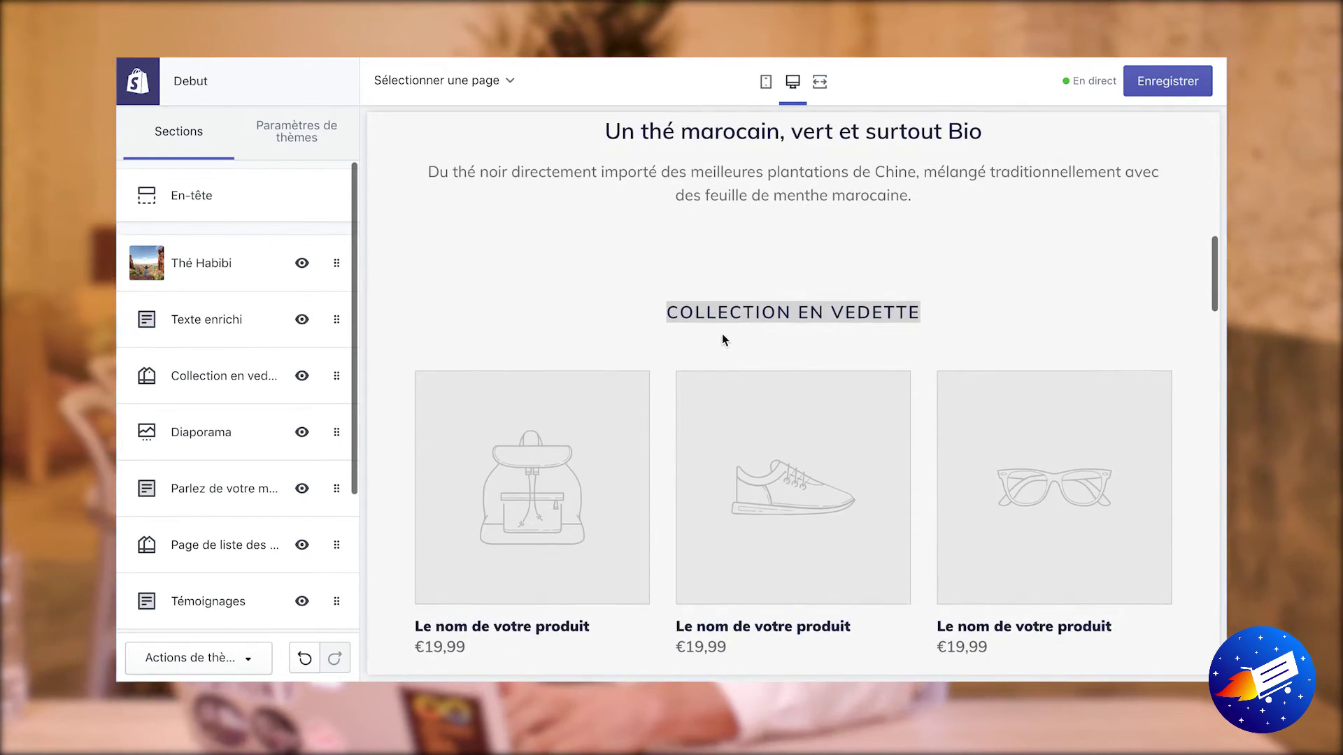
scroll(209, 370, down, 1)
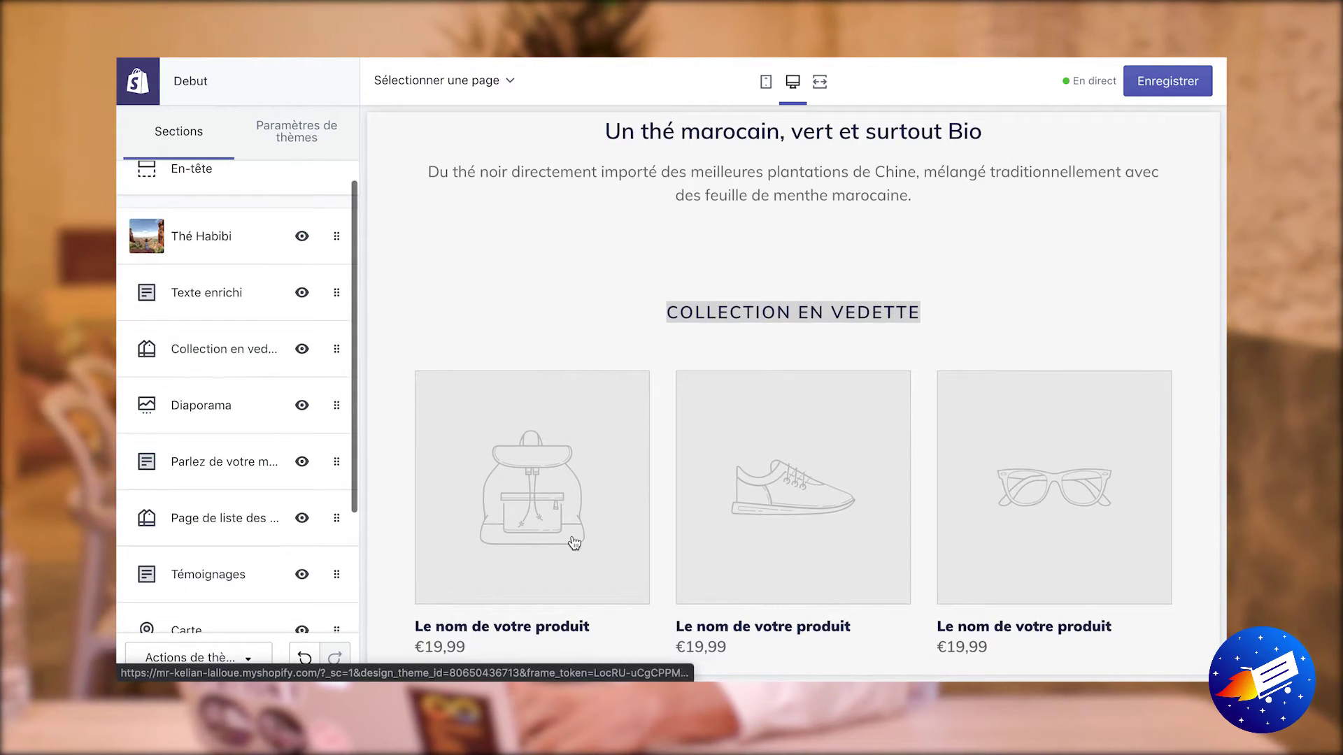
scroll(572, 543, down, 5)
scroll(573, 543, down, 15)
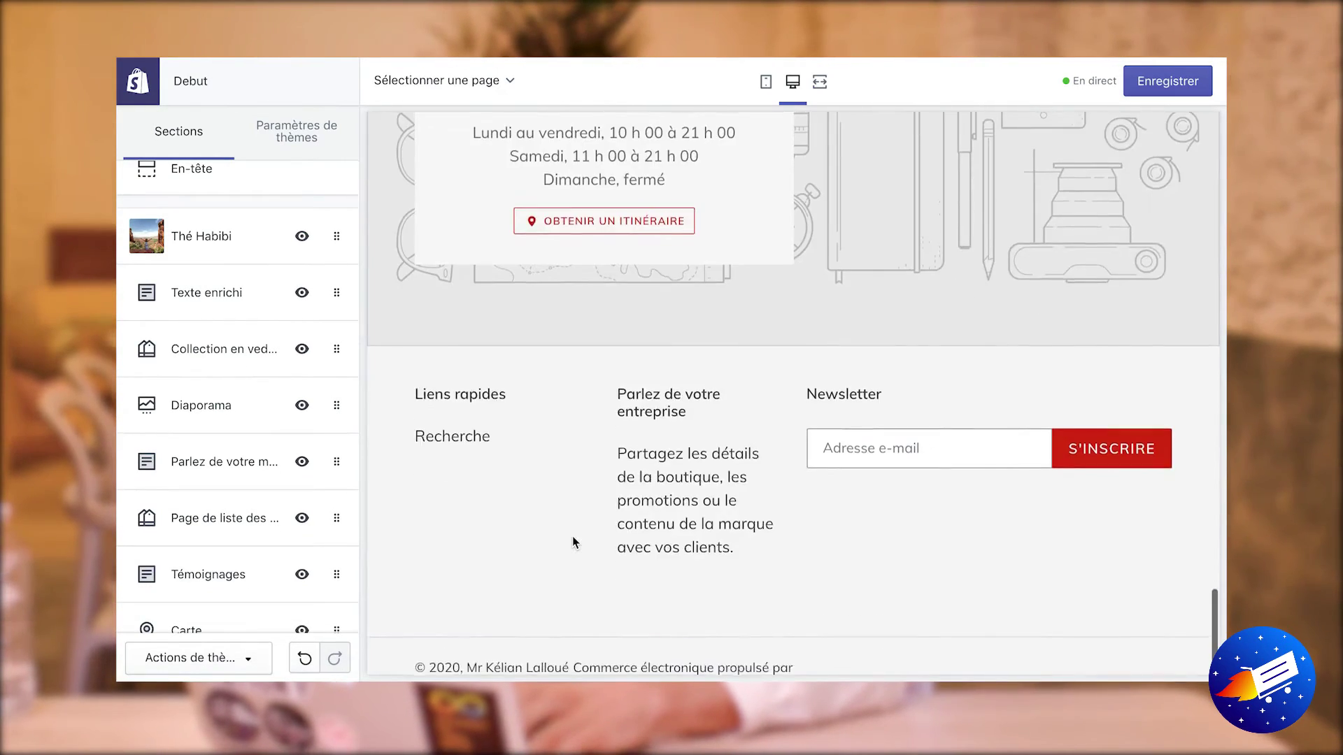
scroll(568, 540, up, 5)
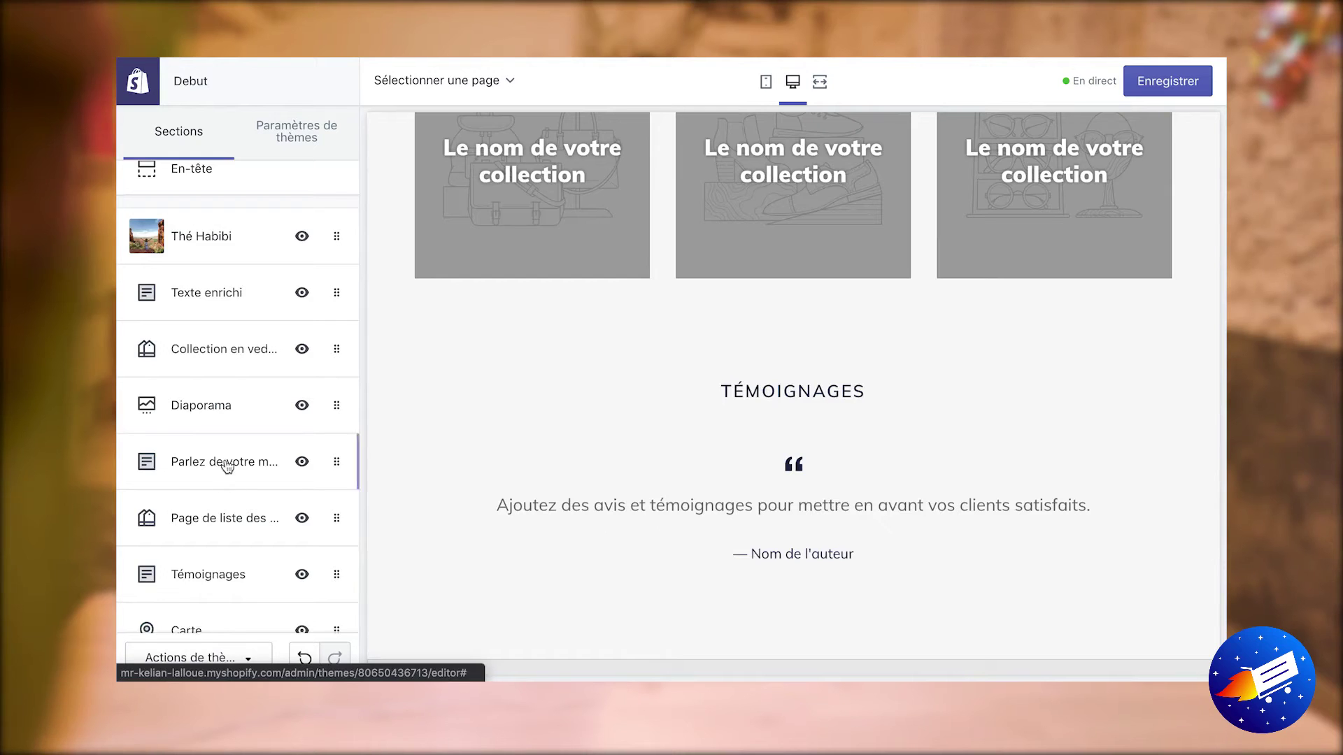
- Add an image with text section (Image avec texte) and set its picture to the library photo of the man pouring tea
scroll(227, 466, down, 3)
click(183, 519)
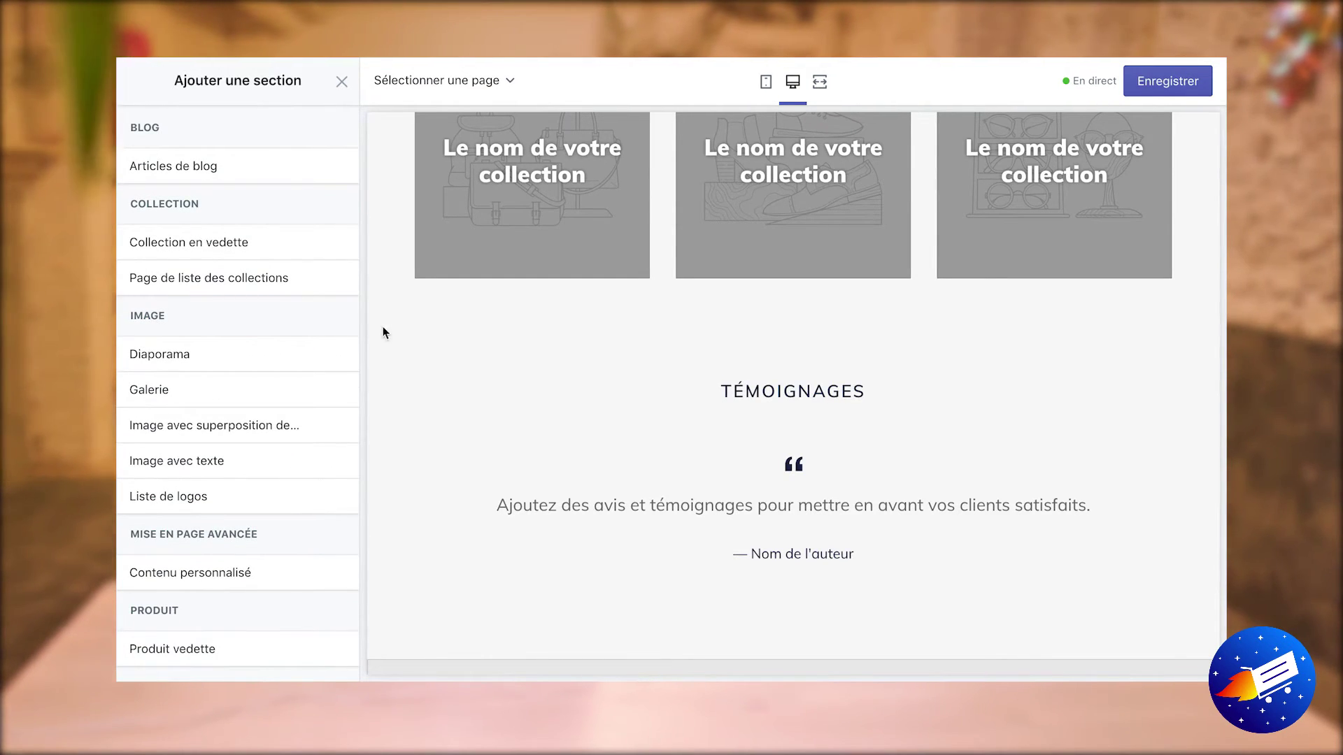
scroll(213, 519, down, 5)
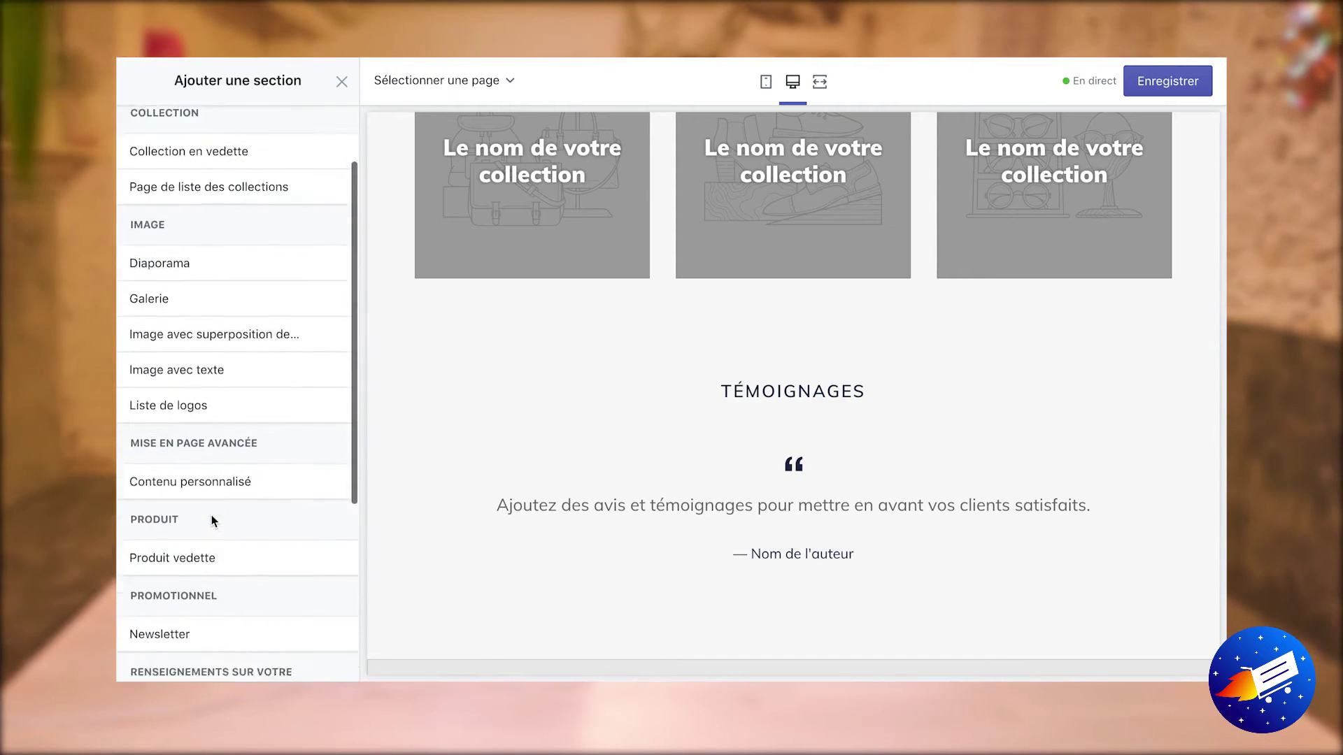
scroll(212, 521, up, 5)
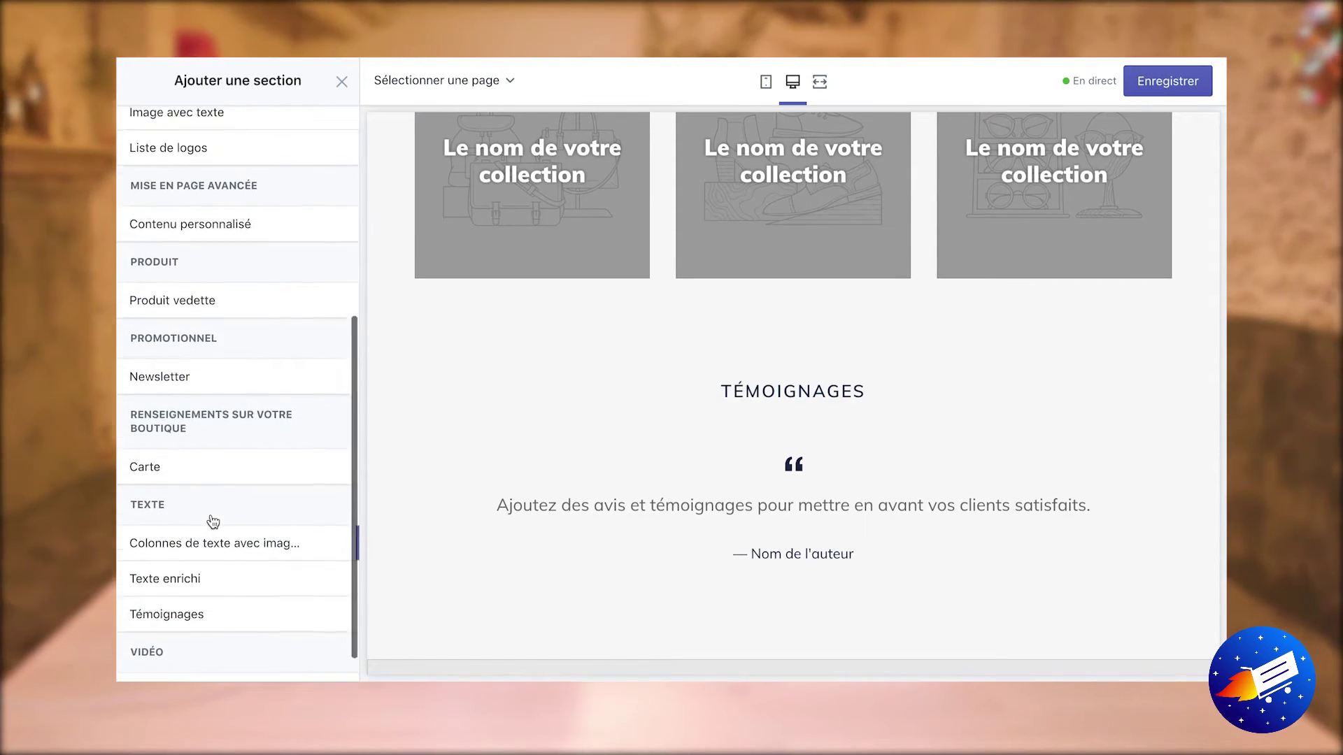
mouse_move(199, 294)
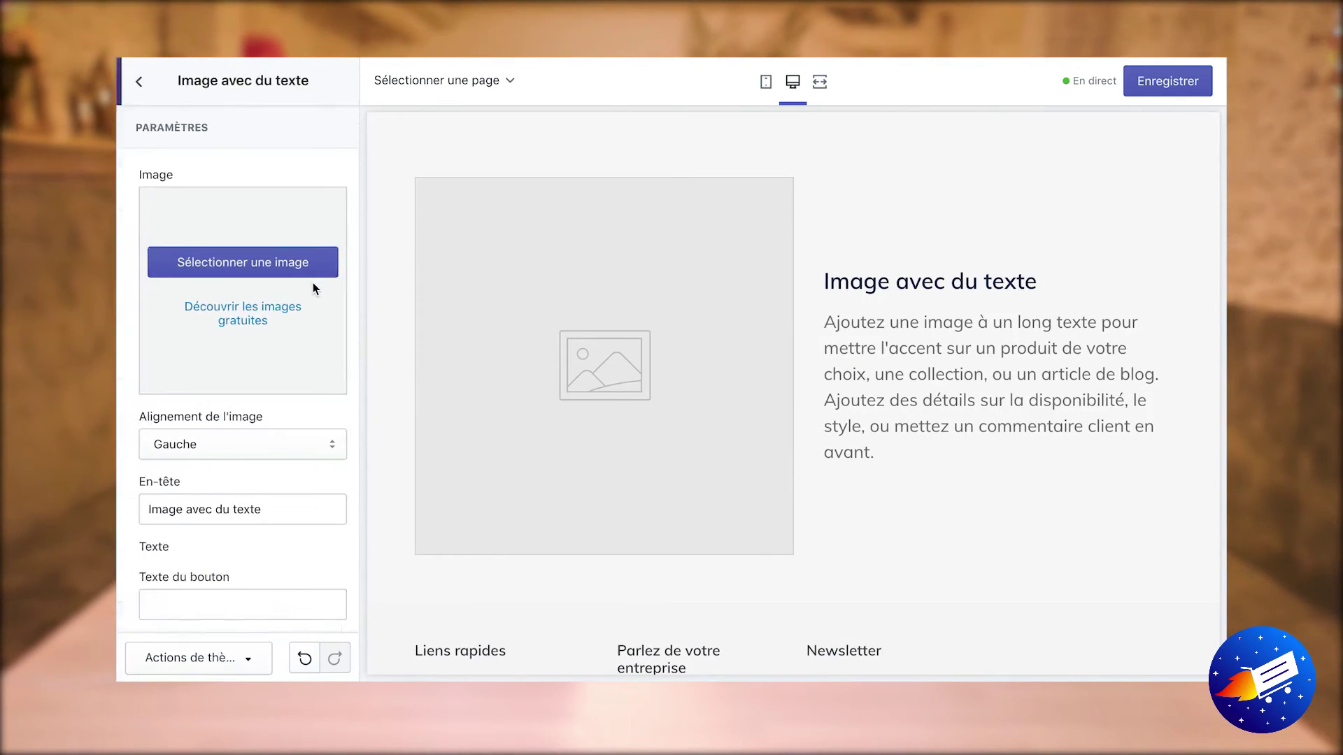
click(279, 269)
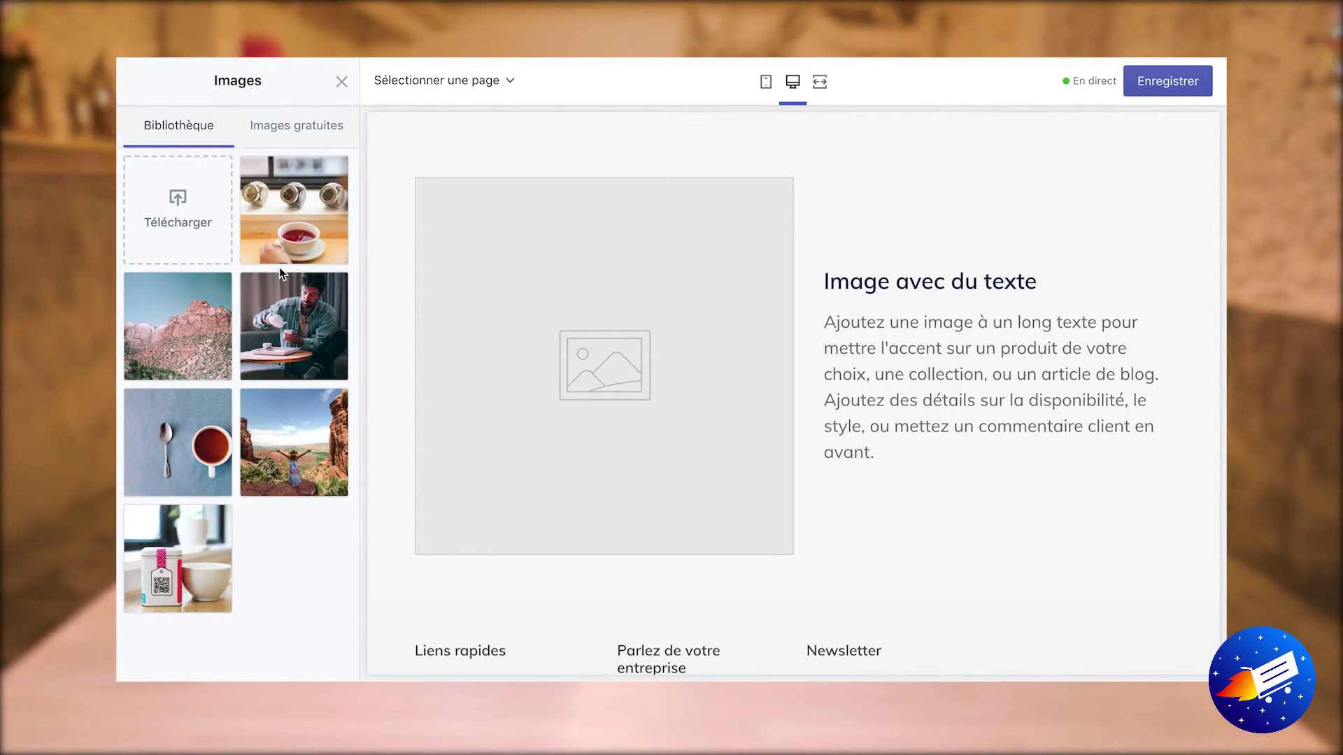
click(282, 342)
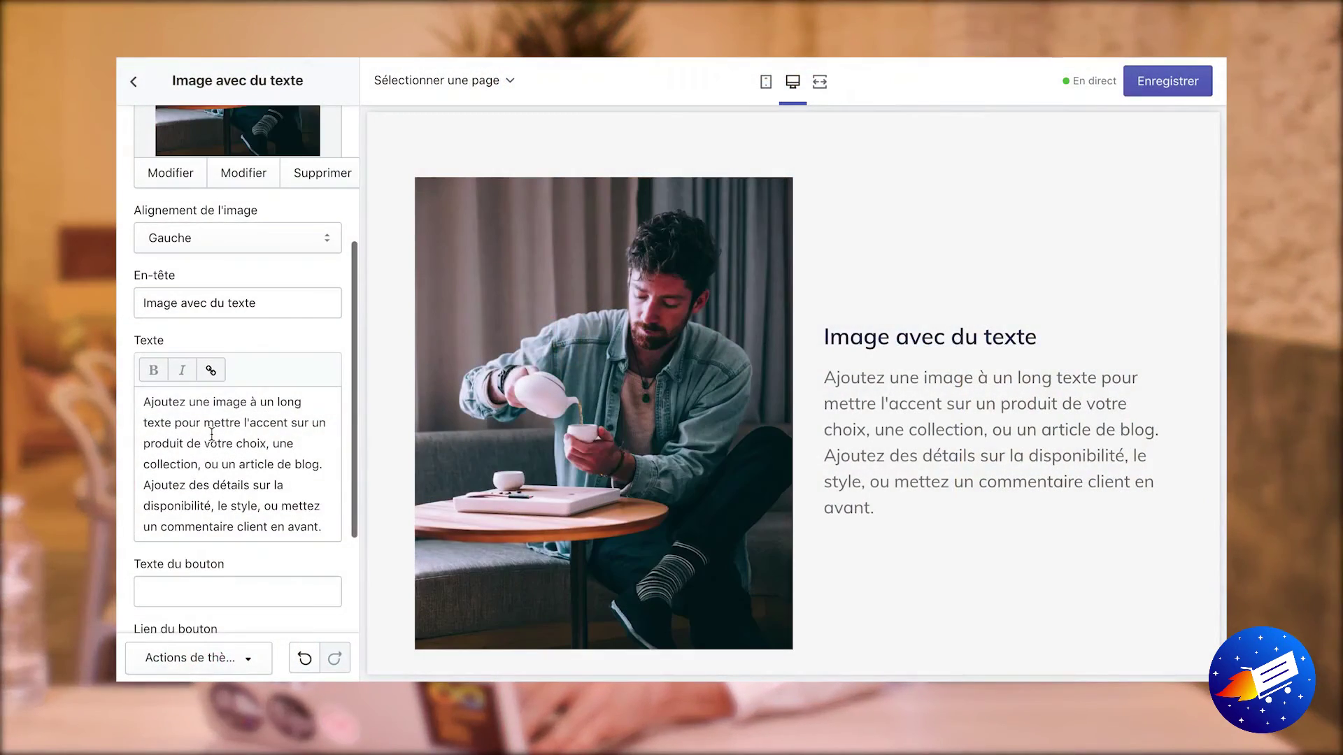
- Set the new section's heading to "Le meilleur du Maroc" and paste the mint green tea description mentioning the recipe book and 50 sugar lumps
triple_click(210, 435)
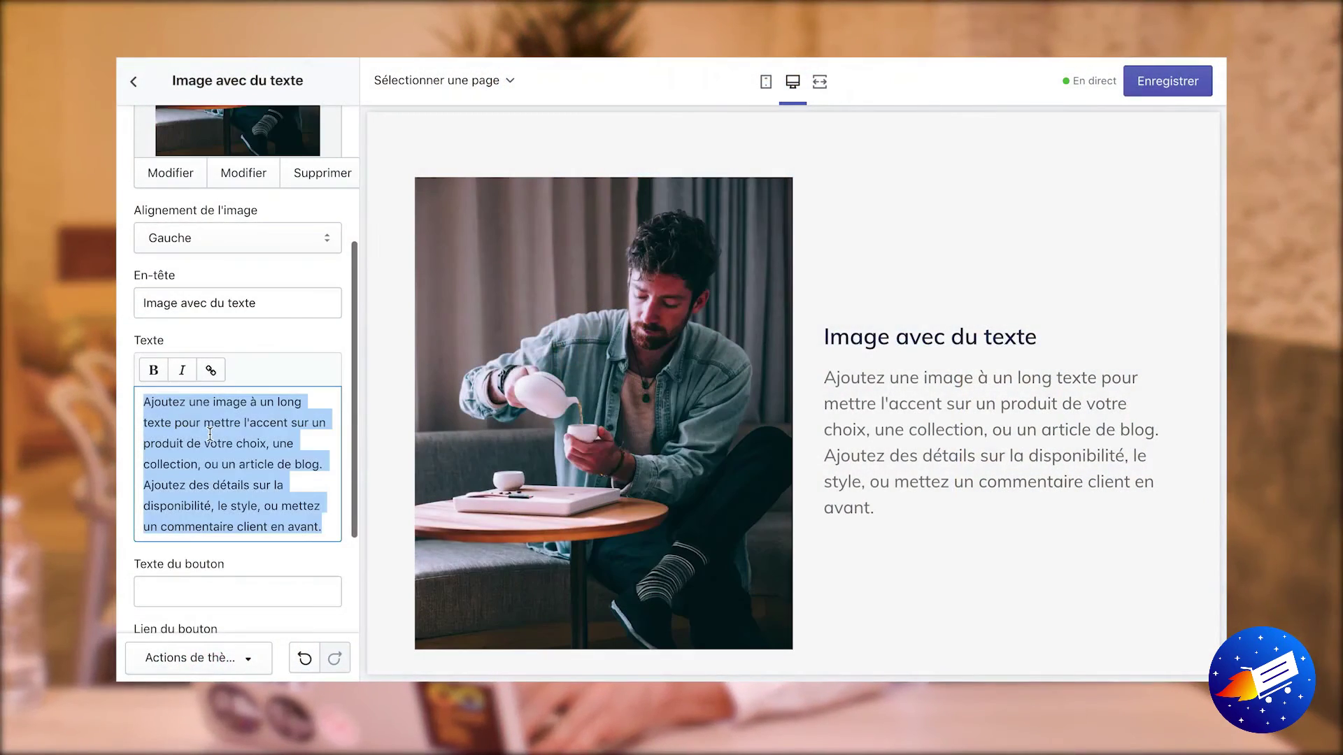
key(ctrl+v)
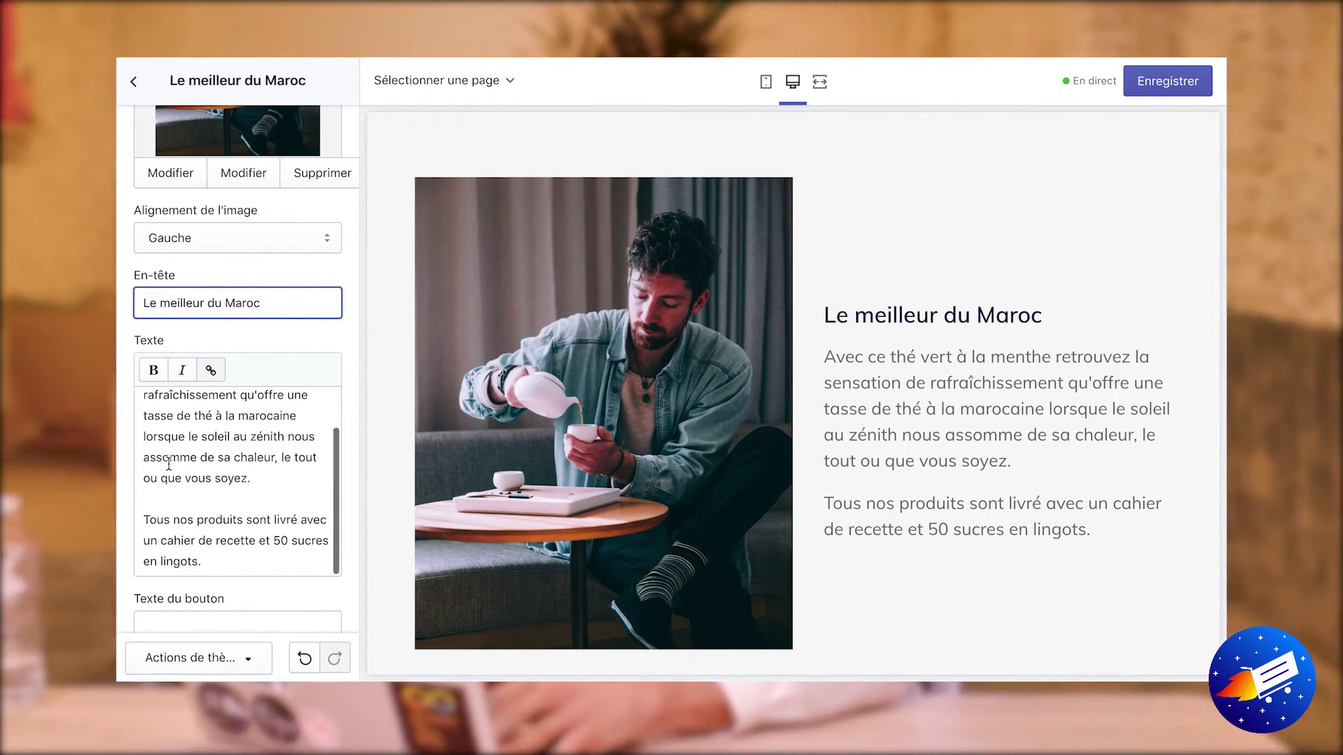
scroll(277, 386, up, 3)
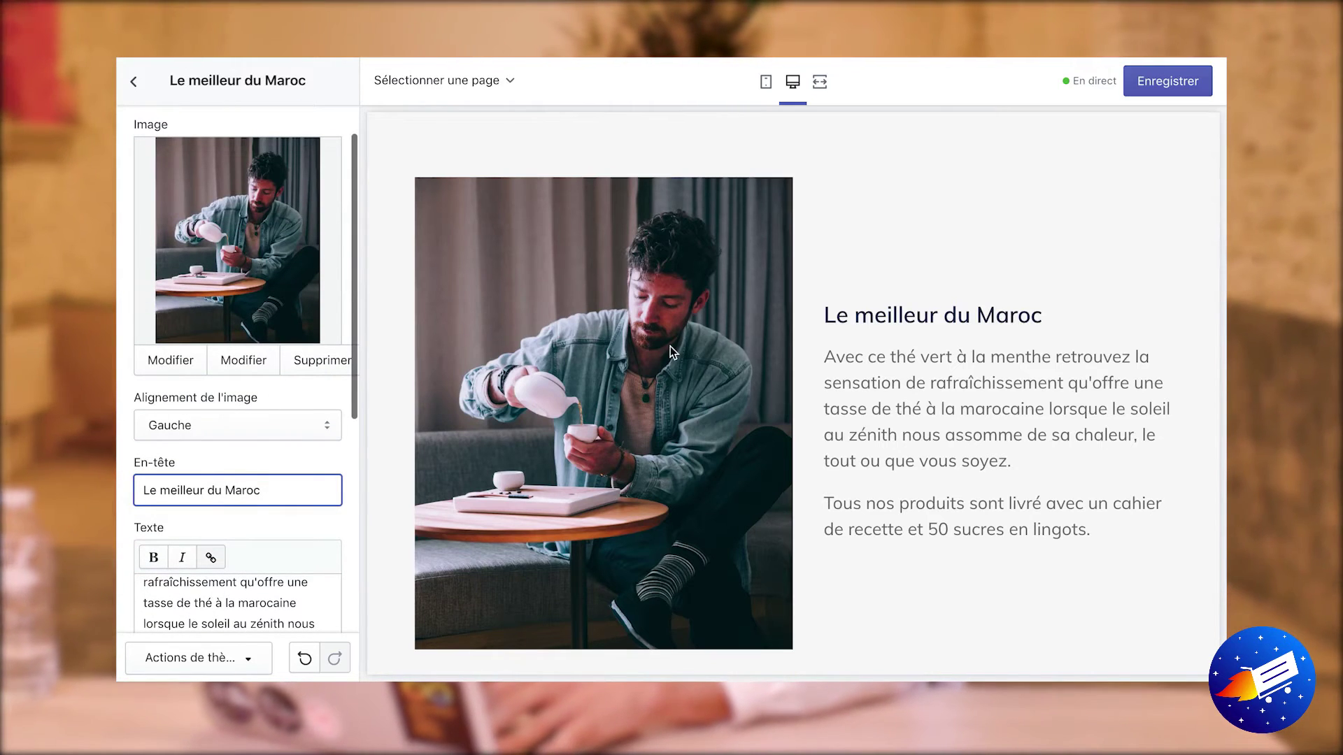
scroll(670, 347, up, 5)
click(133, 81)
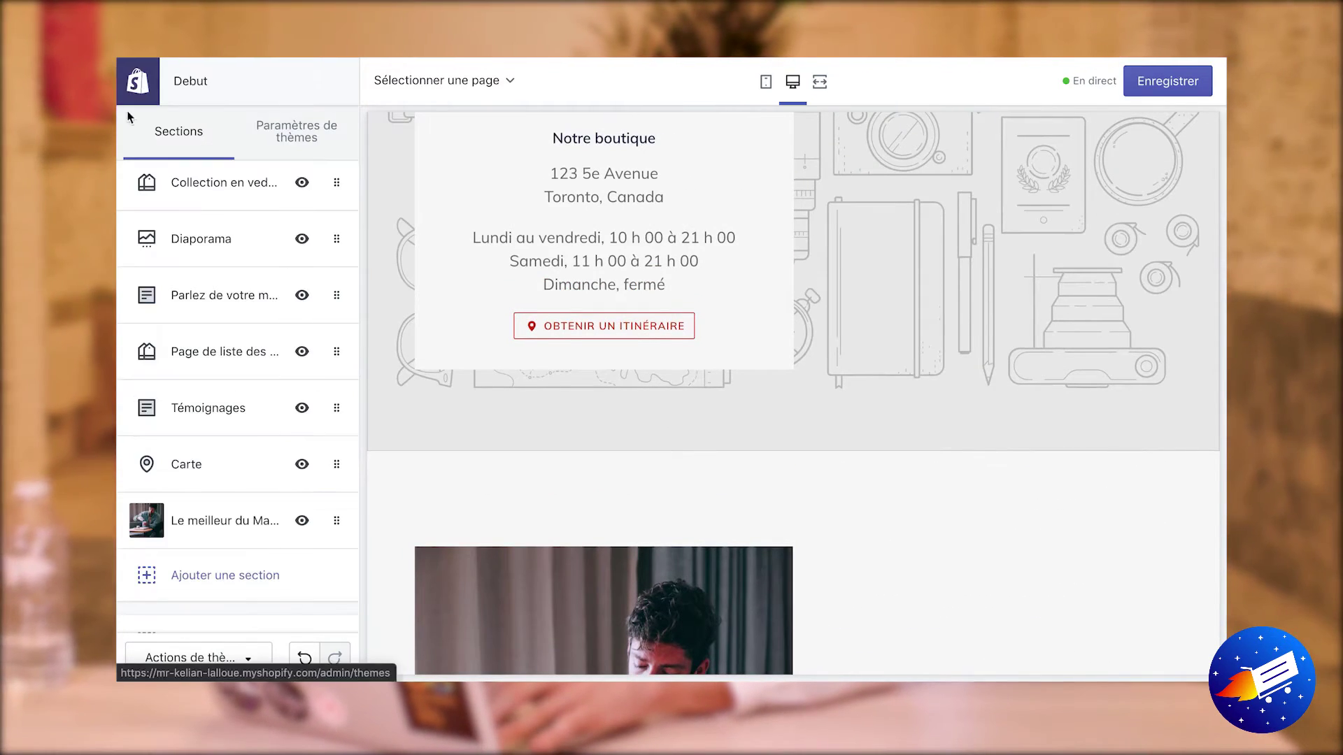
- Add another image with text section (Image avec texte) at the end of the home page
scroll(230, 476, down, 2)
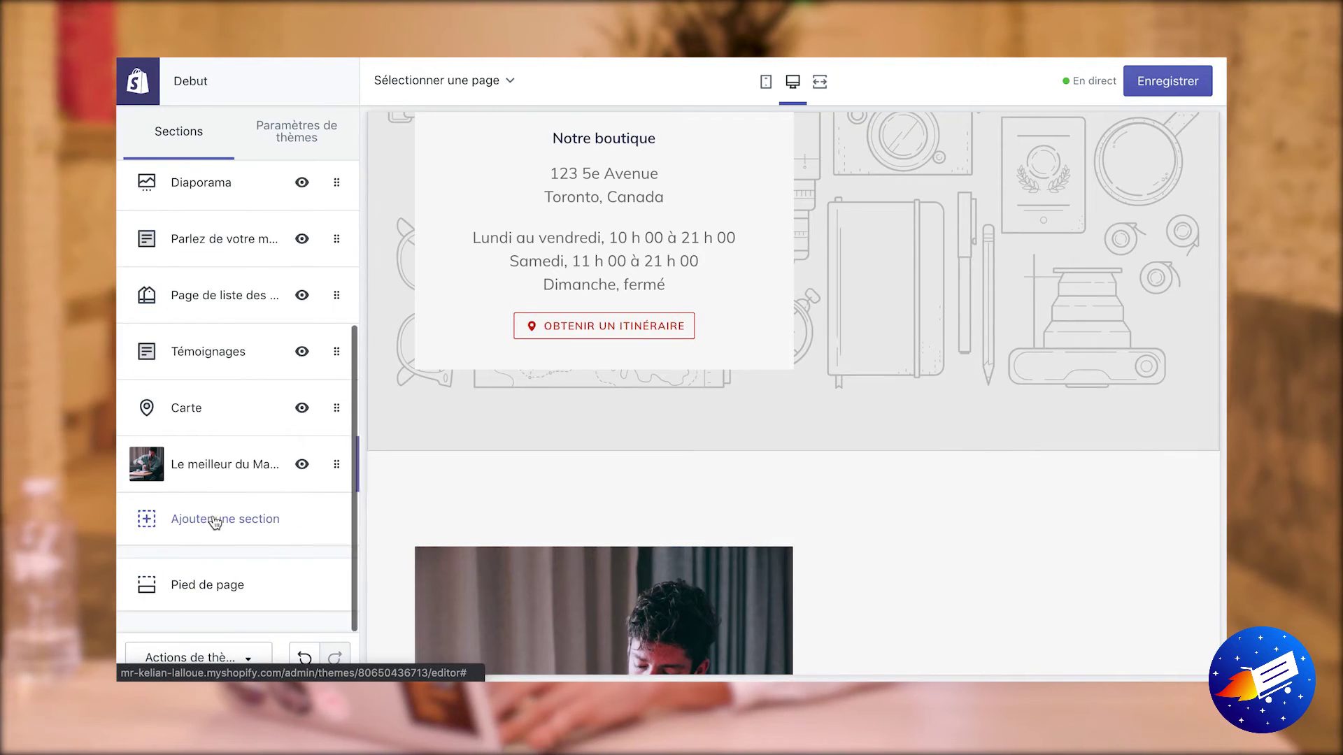
click(216, 519)
scroll(233, 459, down, 1)
mouse_move(177, 412)
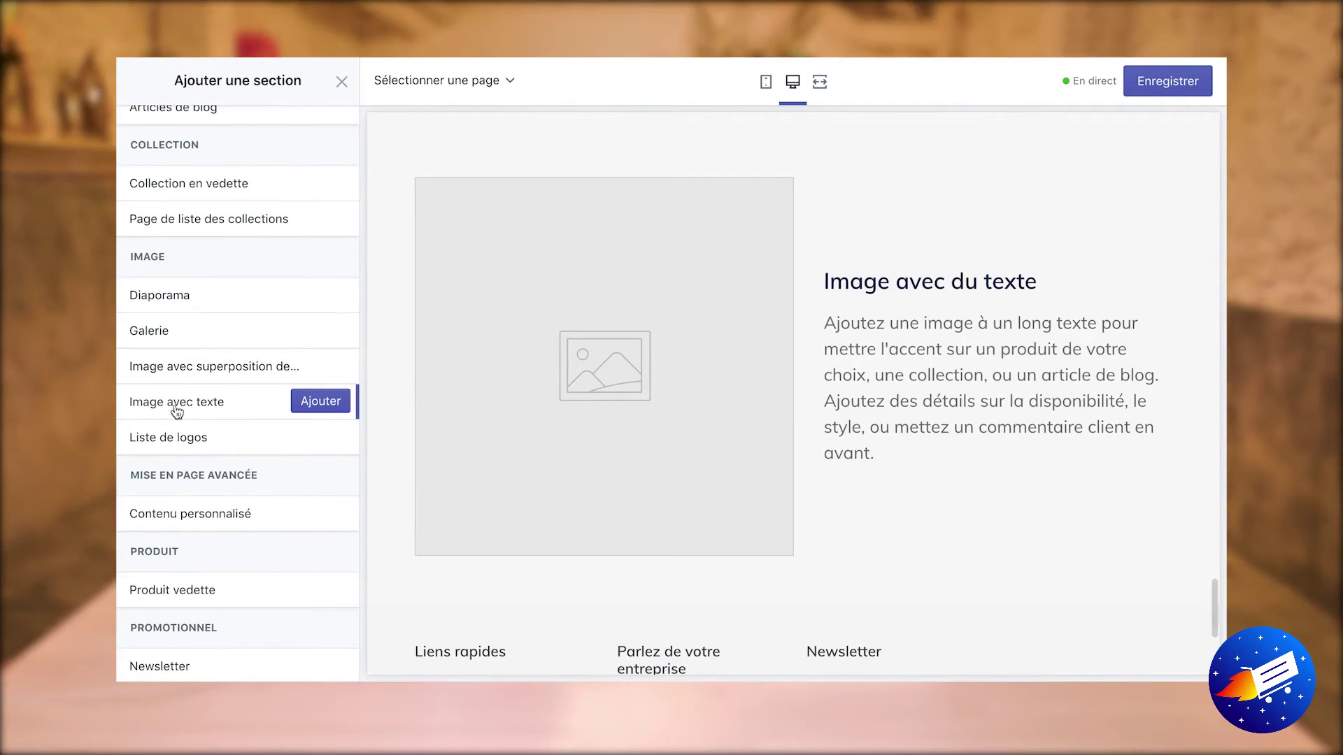
click(320, 402)
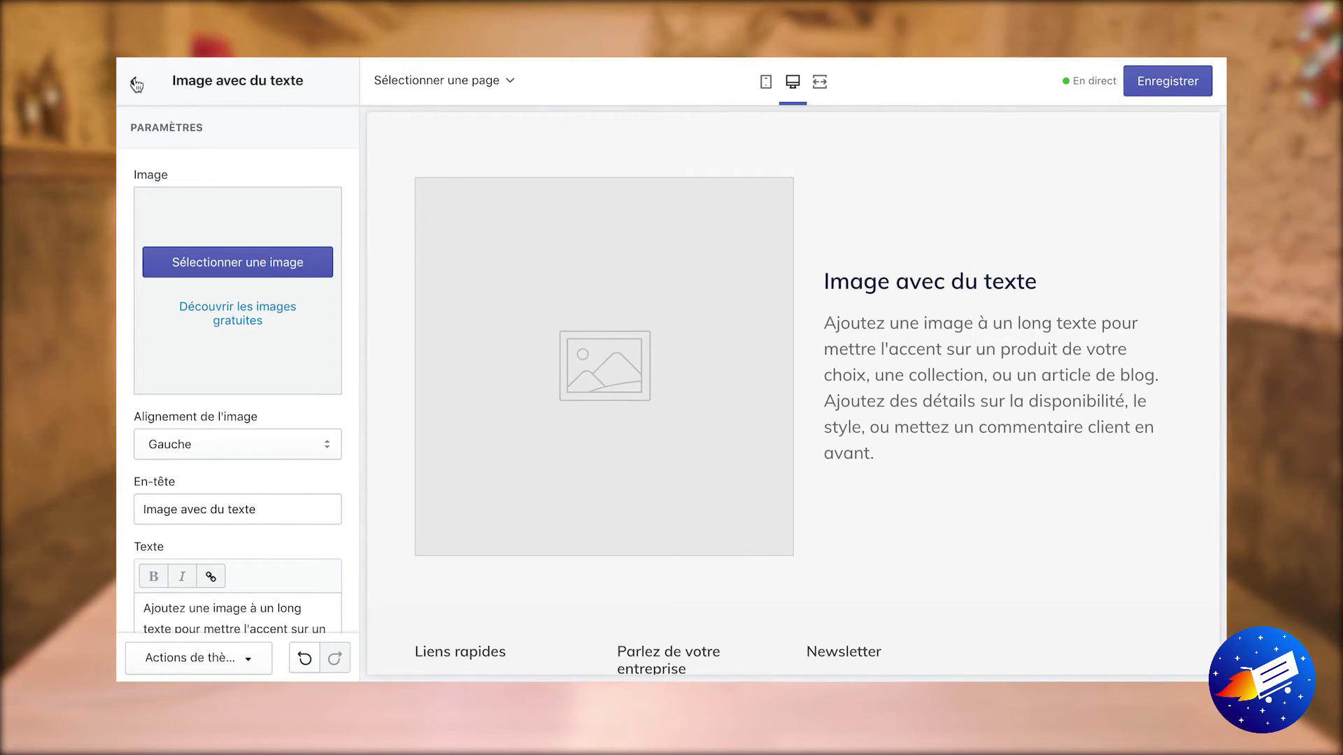
click(136, 85)
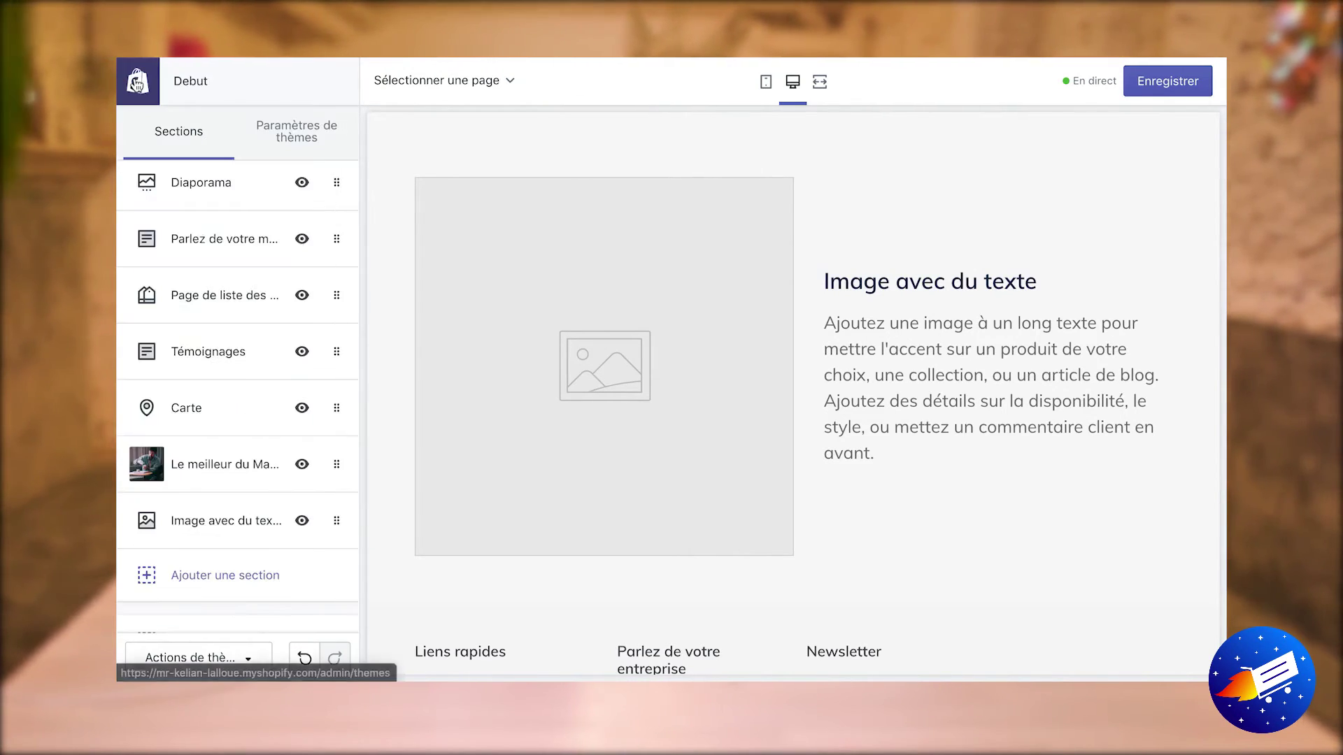
- Add a featured product section (Produit vedette) to the home page and assign the product Thé Habibi to it
click(219, 591)
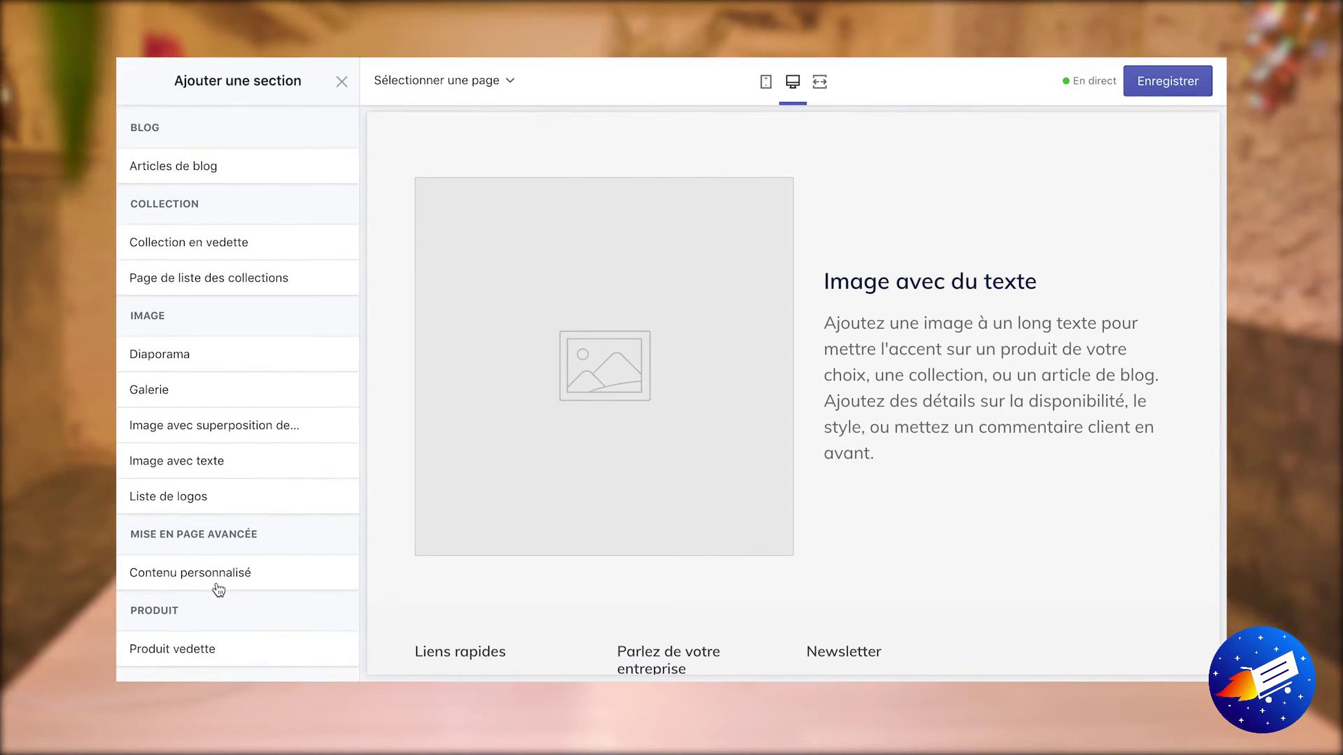
scroll(249, 269, down, 2)
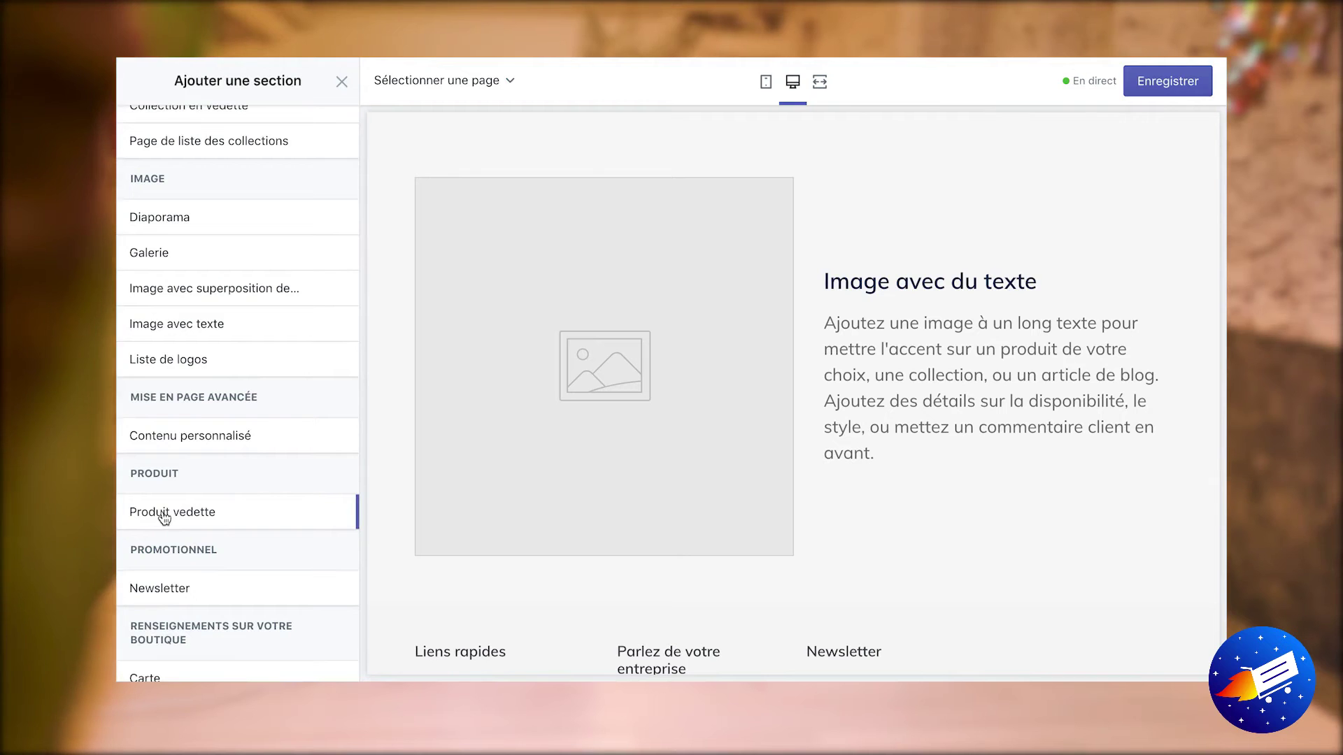
mouse_move(164, 518)
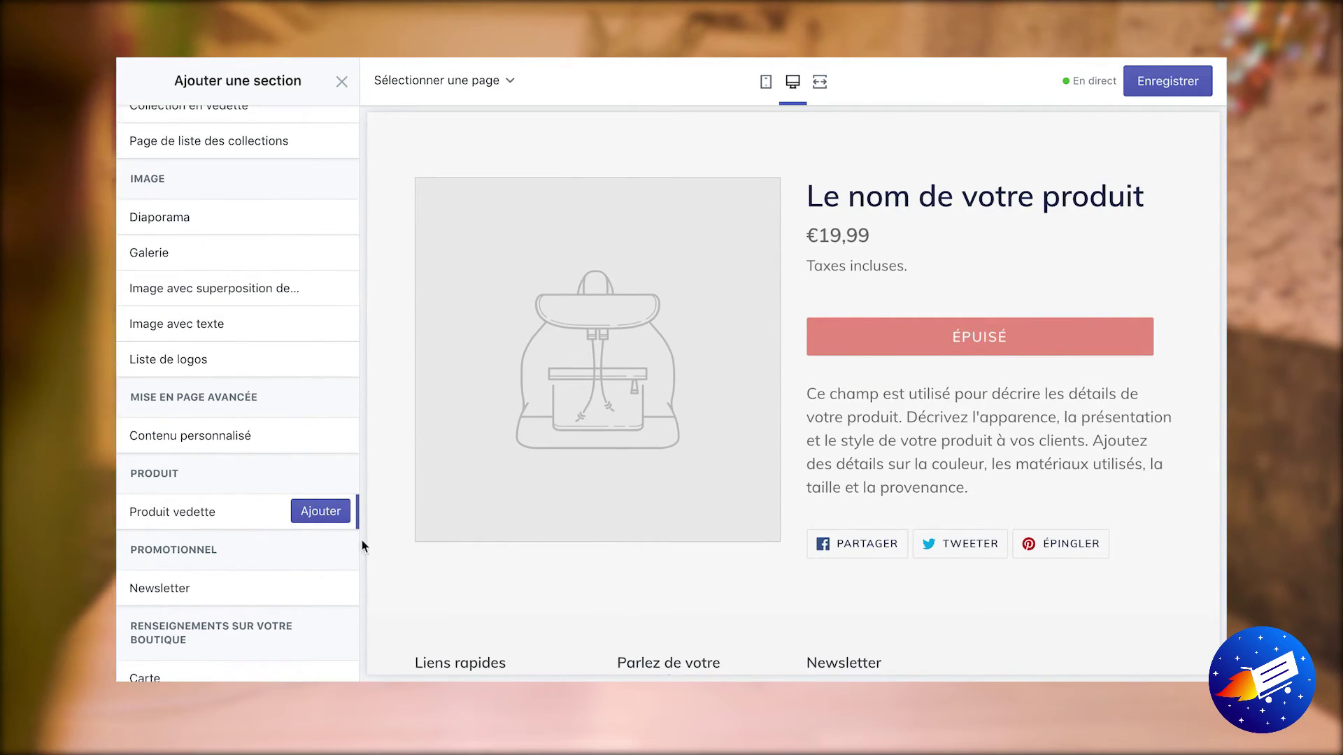
click(326, 510)
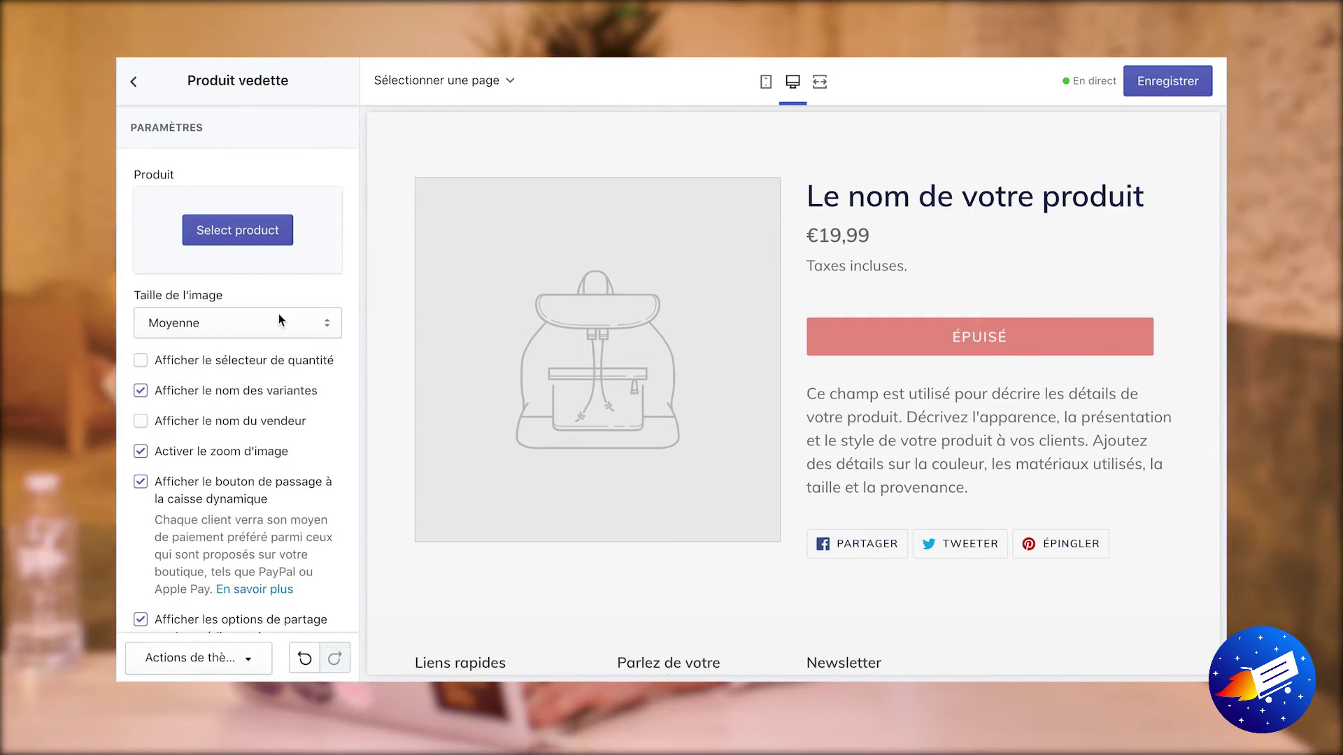
click(260, 235)
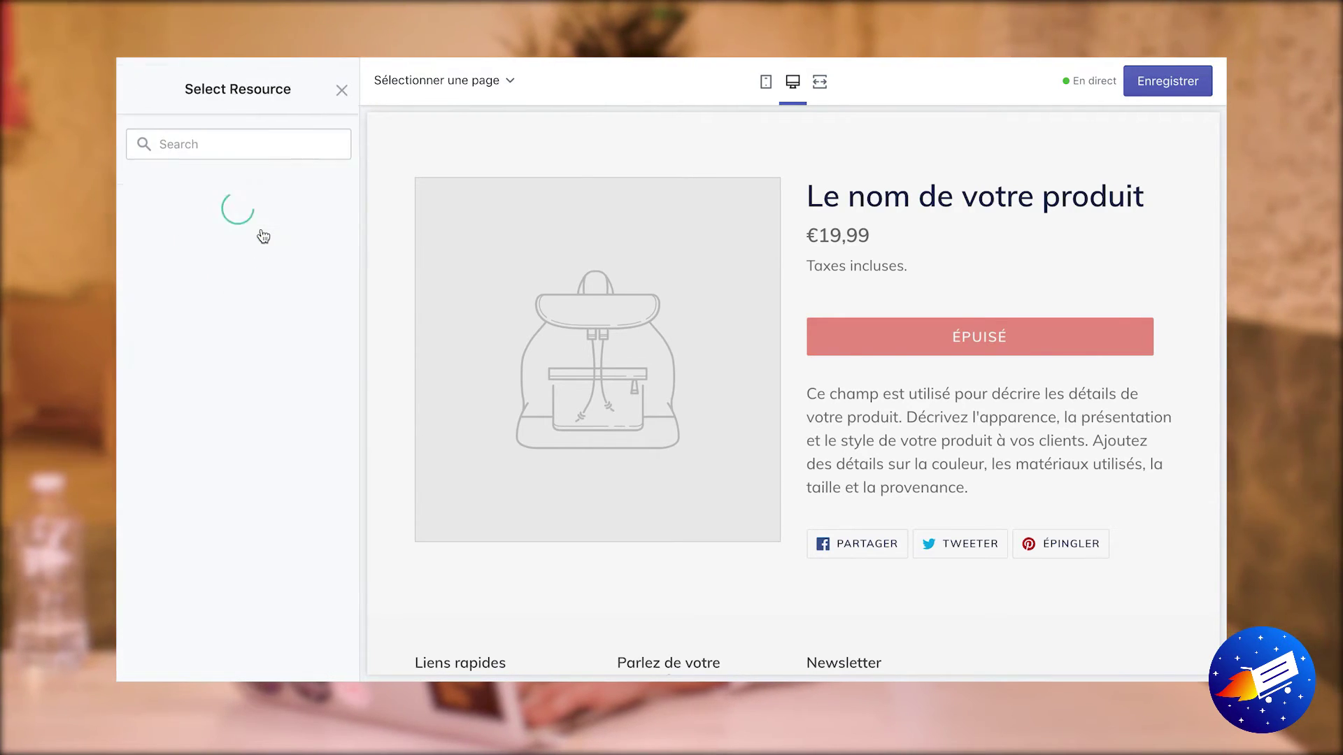
click(203, 354)
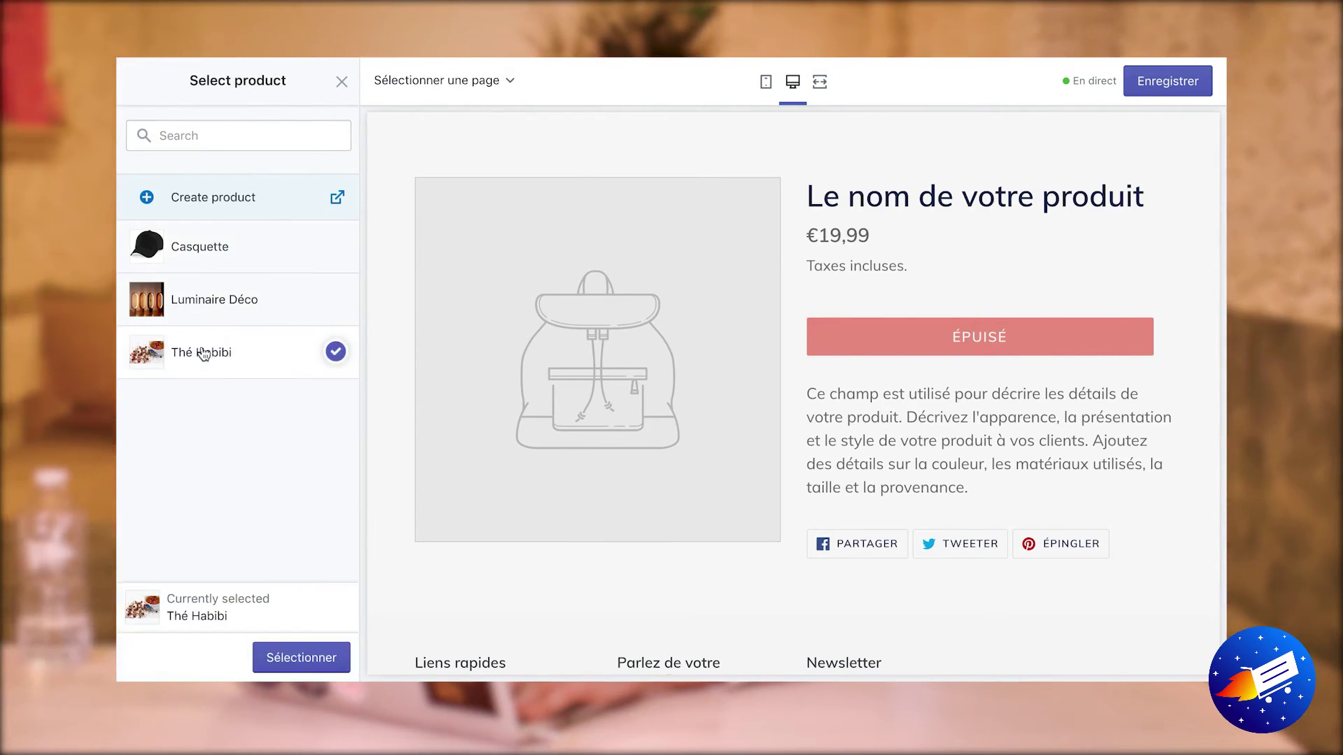
click(306, 659)
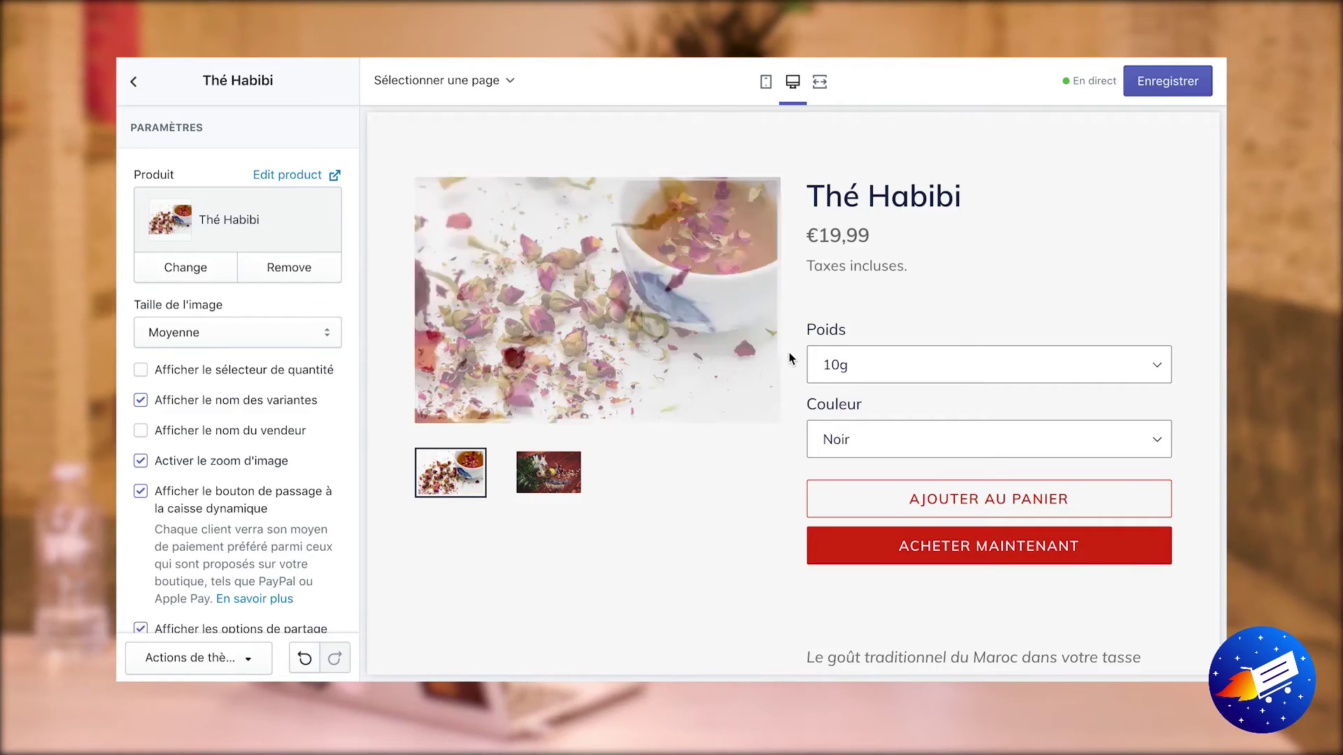
- Move the Le meilleur du Maroc section and the Thé Habibi product section up, directly above the collection list section
click(134, 83)
scroll(590, 393, up, 15)
drag(222, 481, 225, 312)
drag(224, 520, 268, 357)
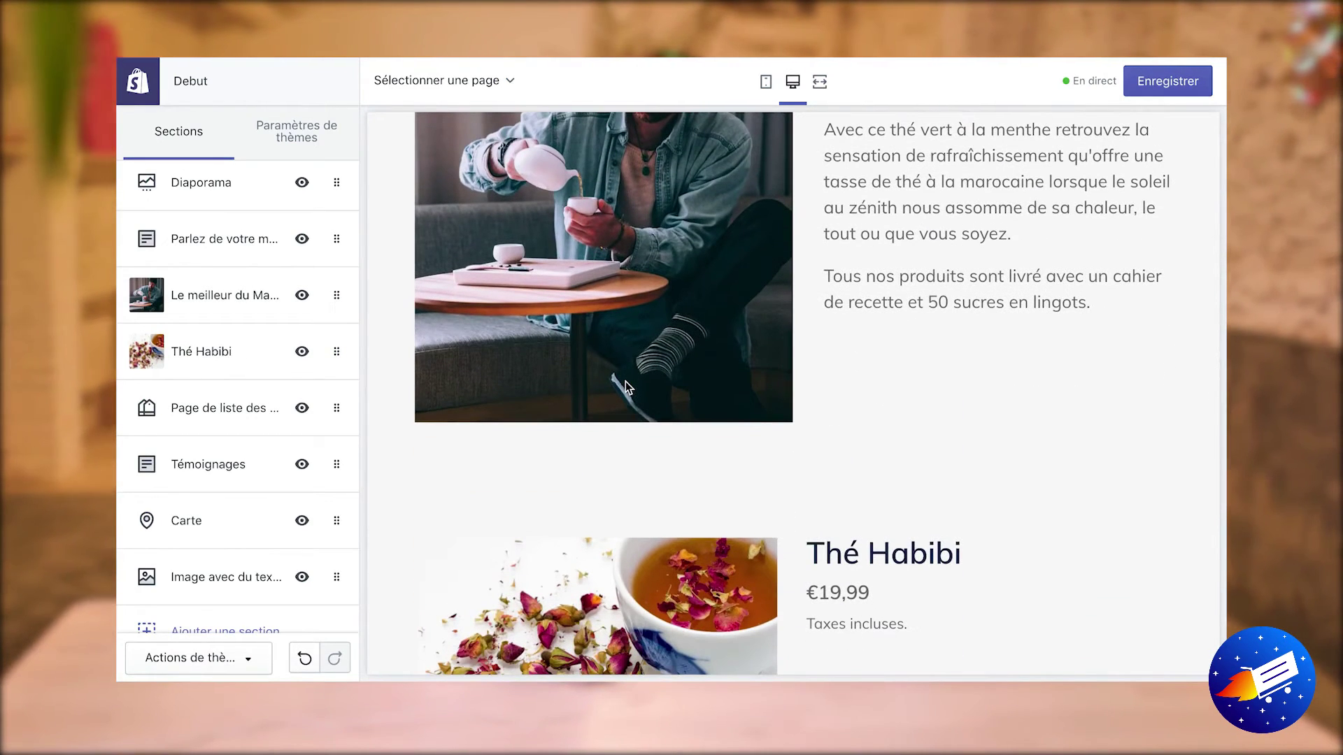
- Set the image alignment of the Le meilleur du Maroc section to Droite
click(215, 299)
click(305, 483)
click(304, 477)
click(292, 489)
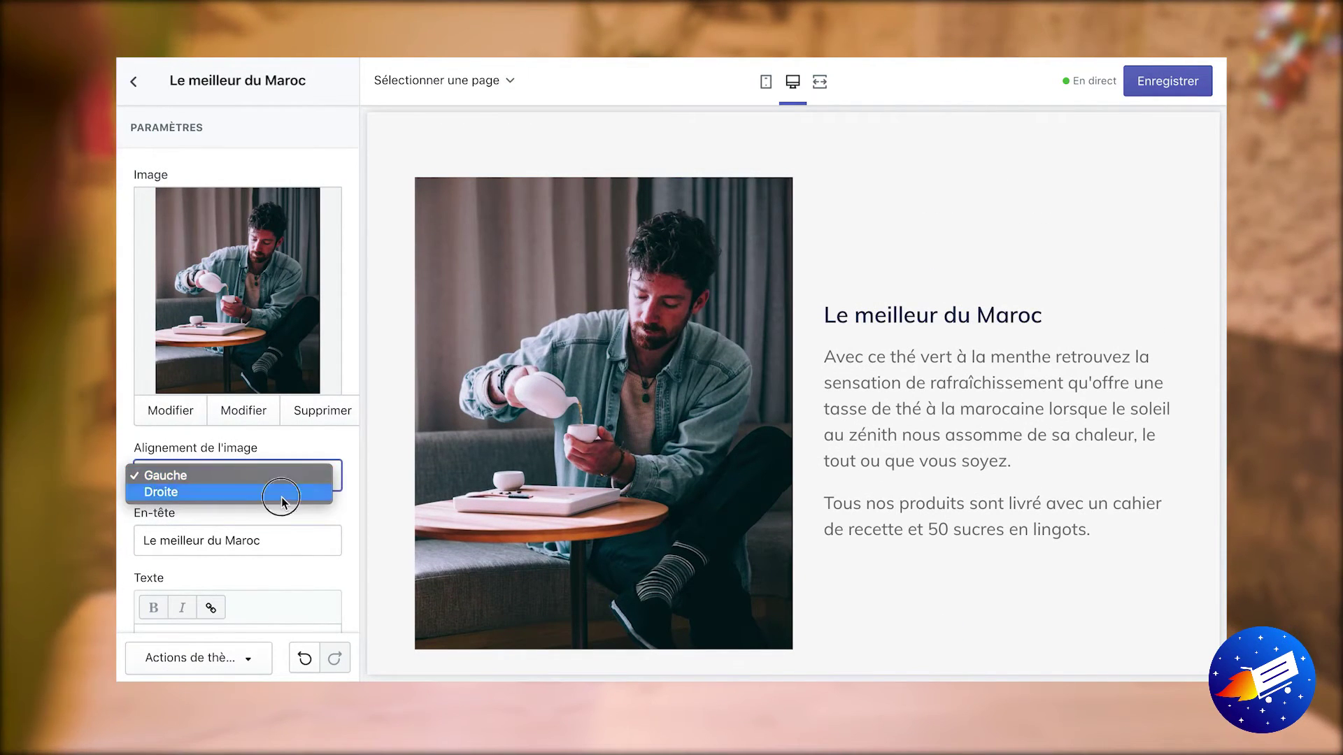
click(281, 496)
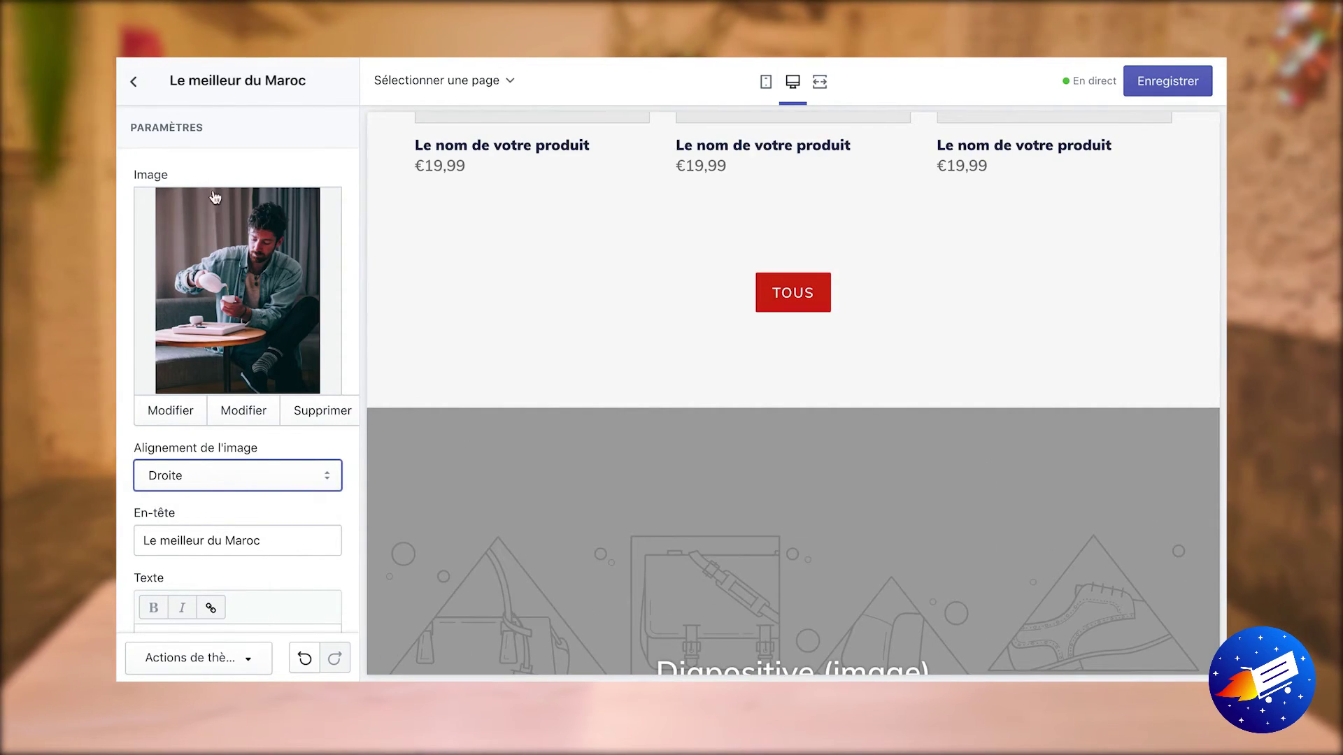
click(145, 91)
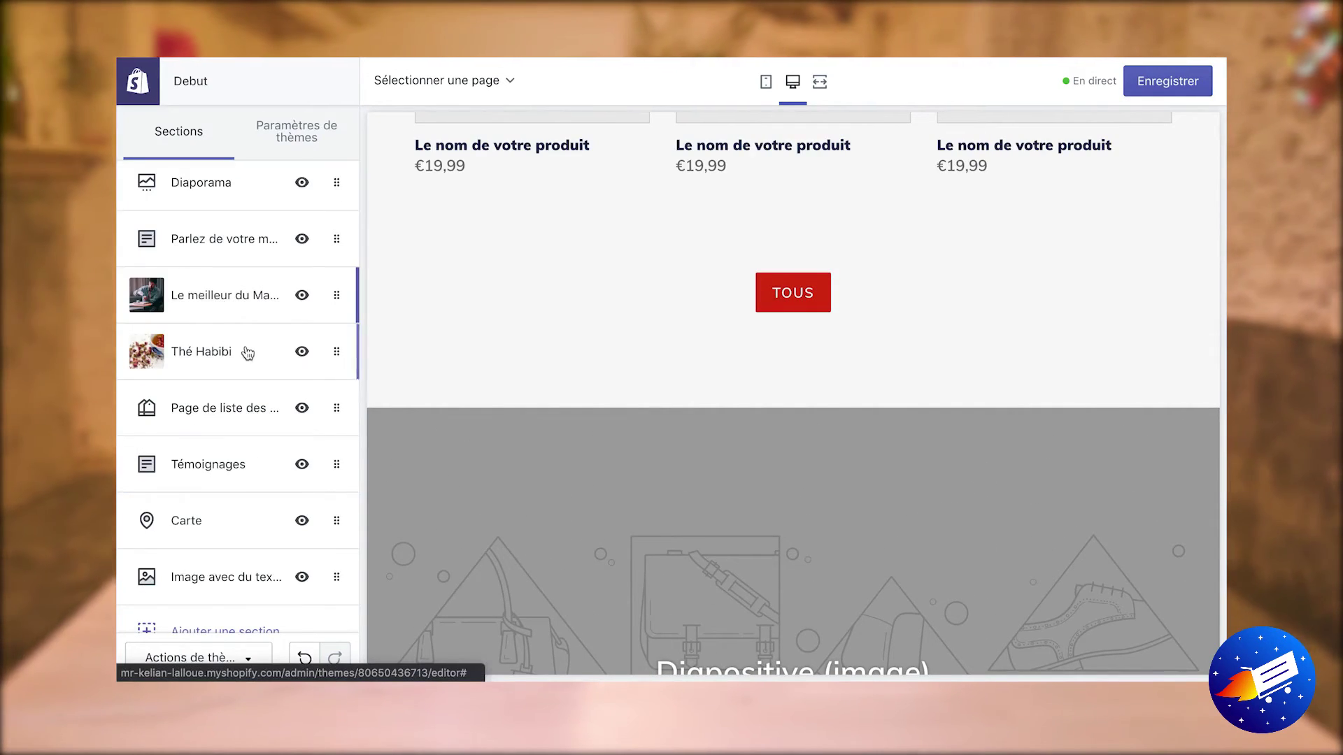
- Move the Le meilleur du Maroc section and the Thé Habibi product section directly below the rich text section, above the featured collection
scroll(247, 354, up, 3)
drag(224, 532, 234, 363)
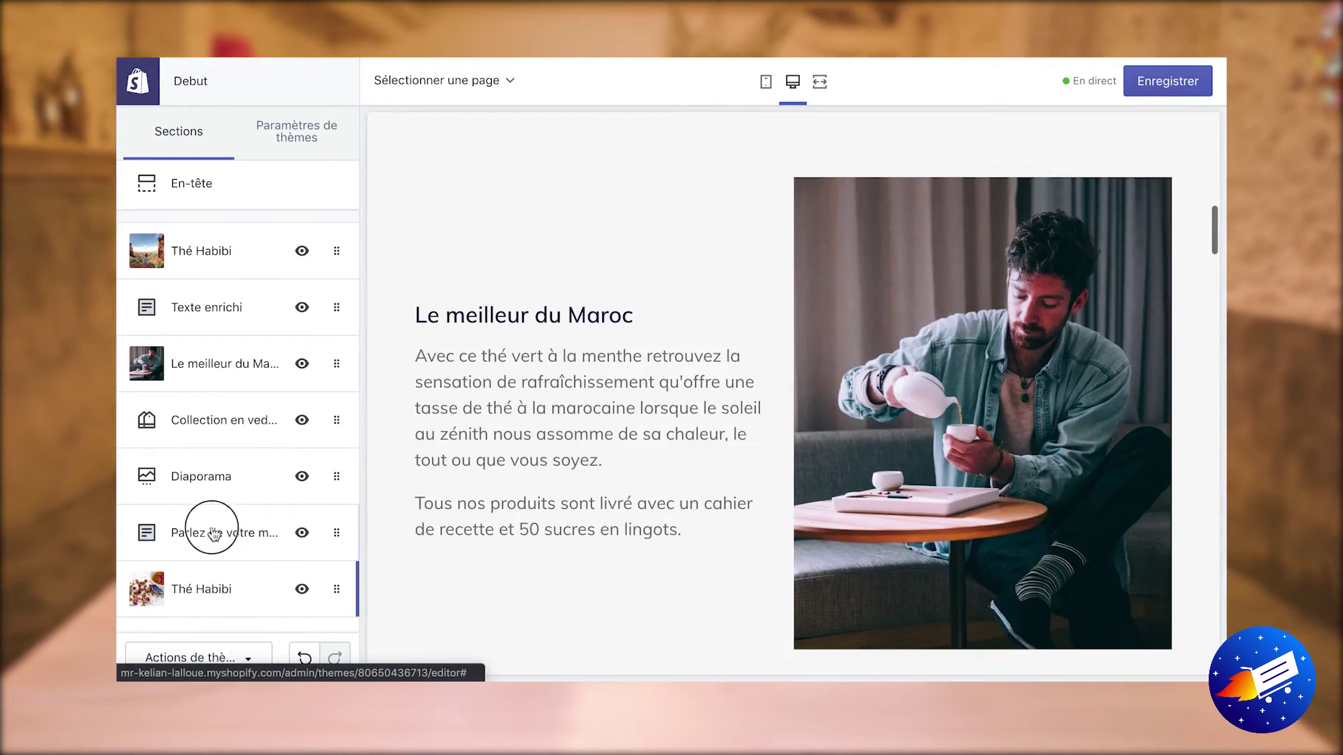
drag(213, 533, 216, 419)
scroll(767, 384, up, 15)
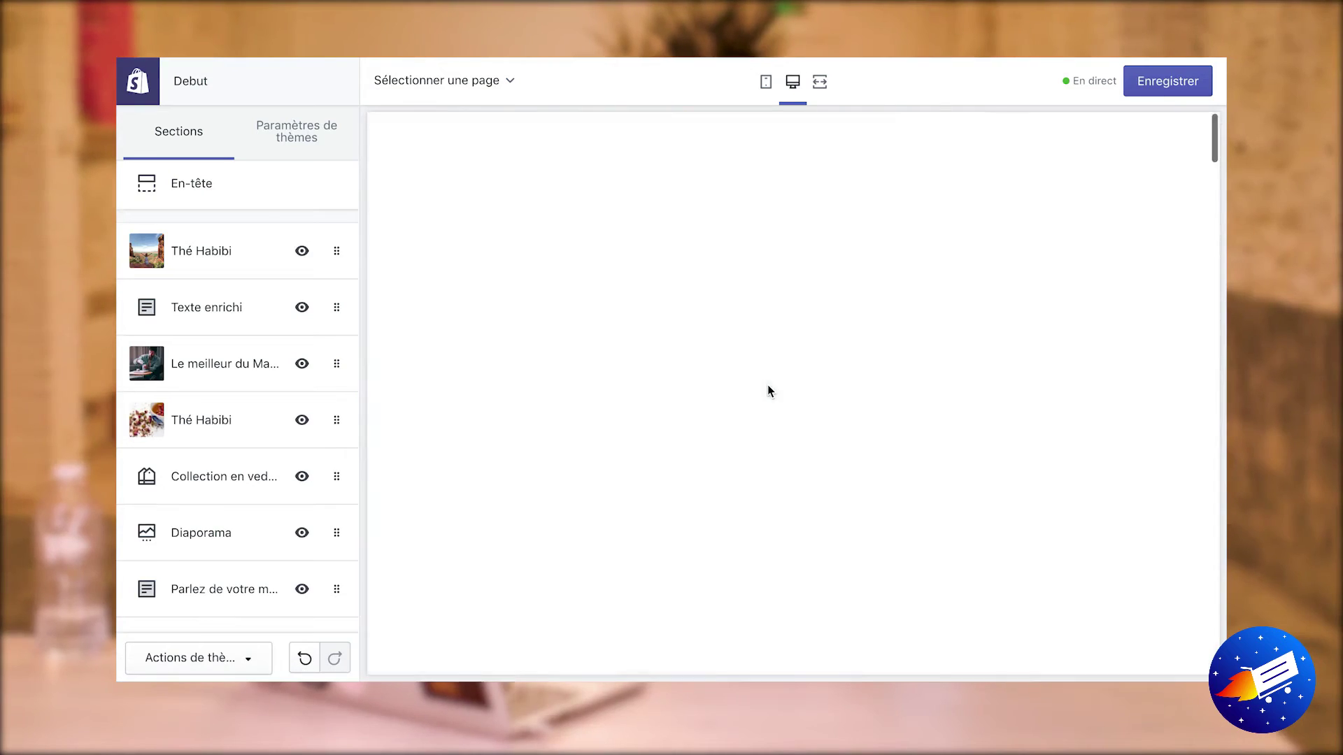
scroll(883, 393, down, 5)
scroll(883, 392, down, 8)
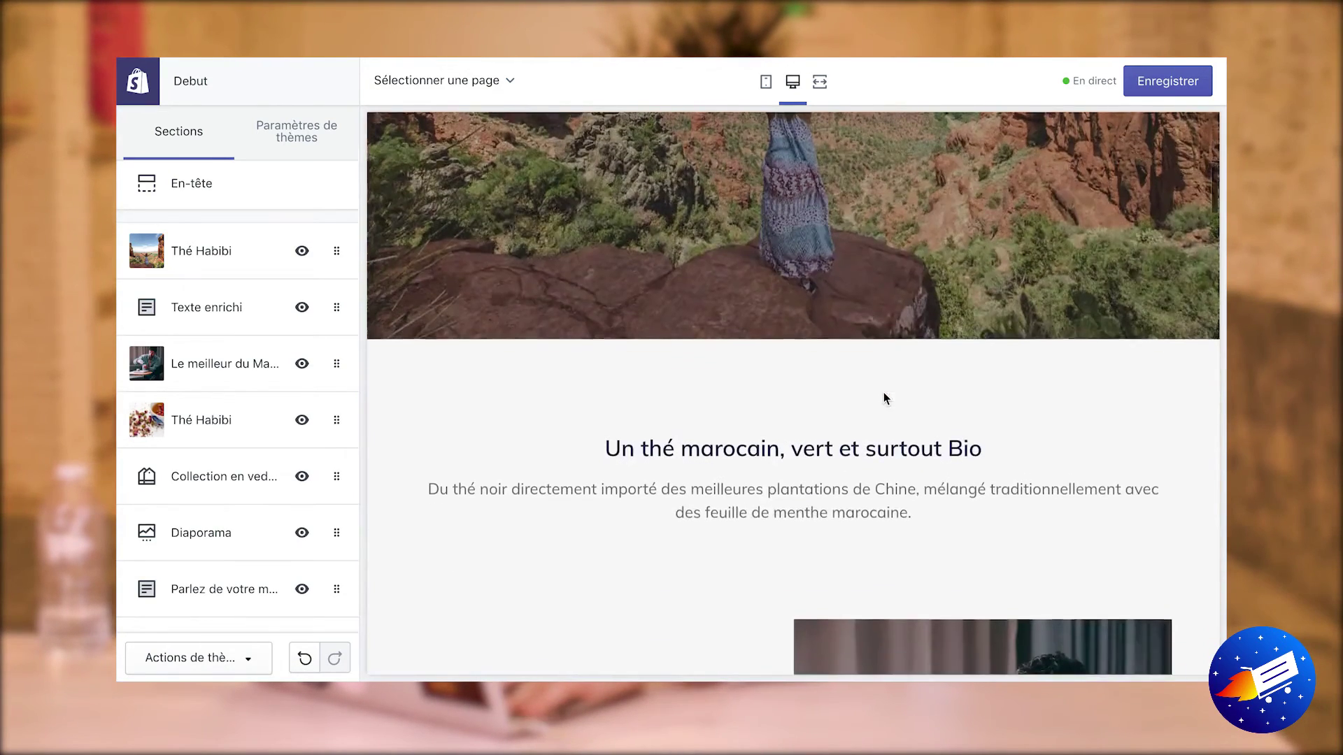
scroll(720, 306, down, 8)
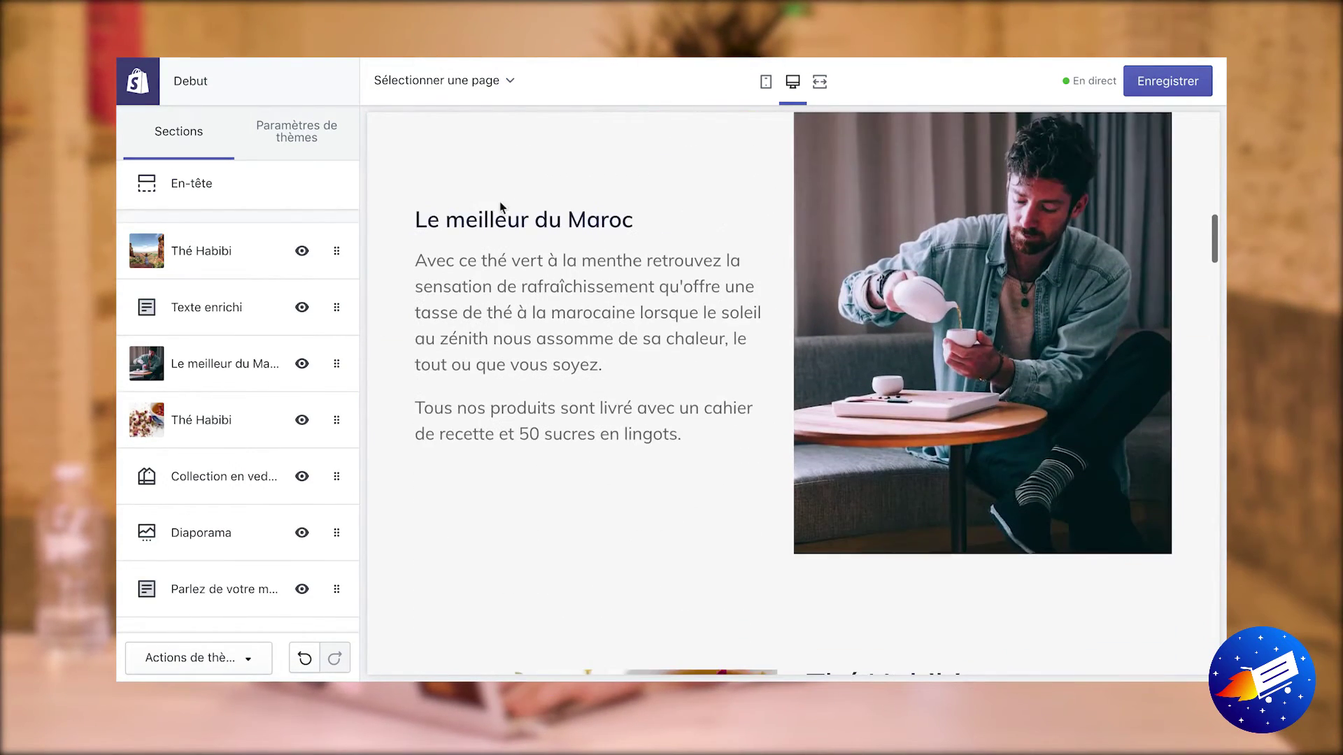
scroll(843, 241, down, 10)
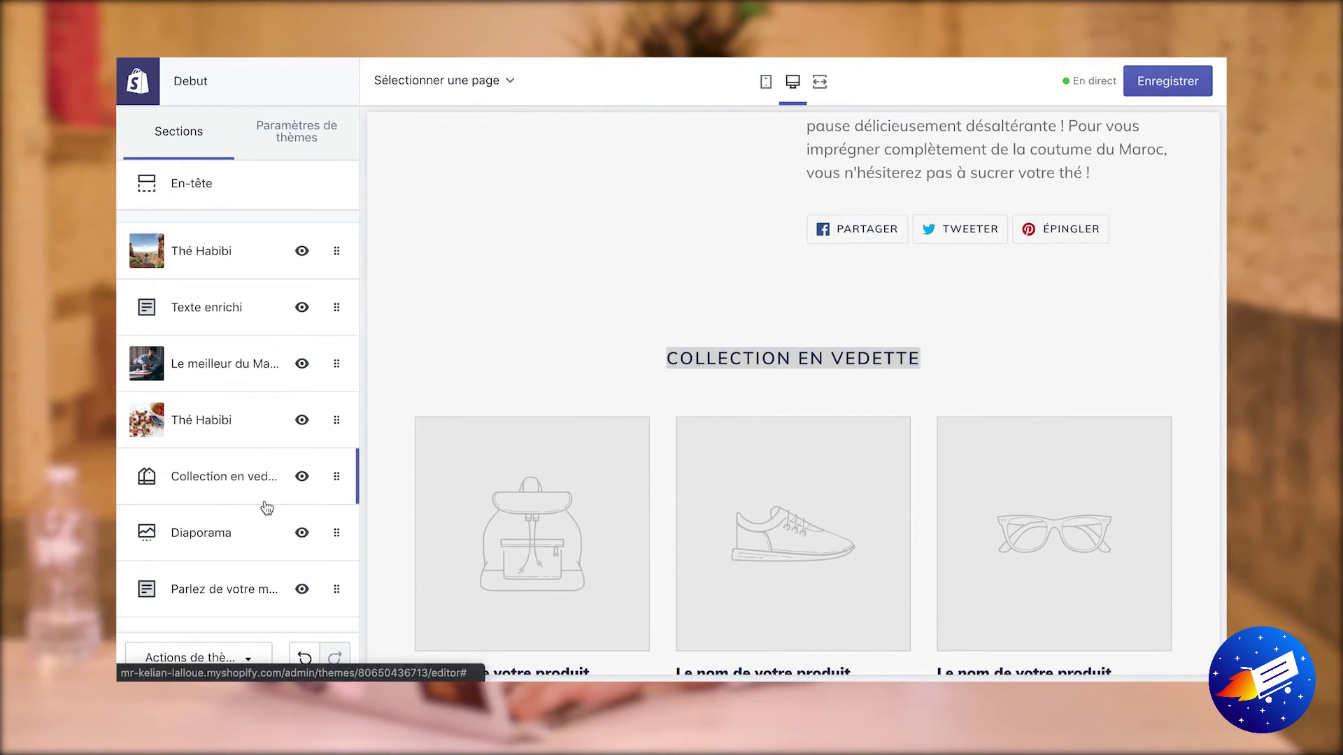
- Remove the unfilled image with text section and the map section (Carte) from the home page
scroll(228, 553, down, 5)
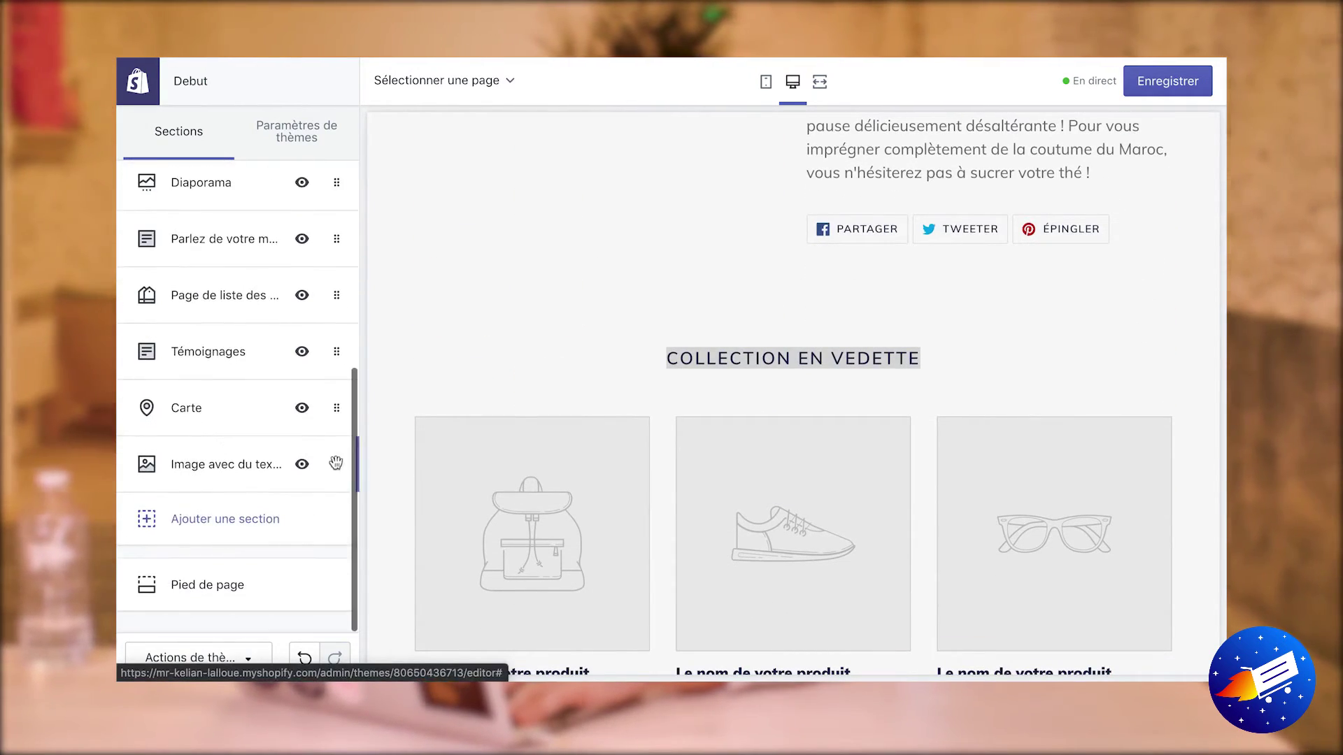
click(237, 475)
scroll(301, 423, down, 5)
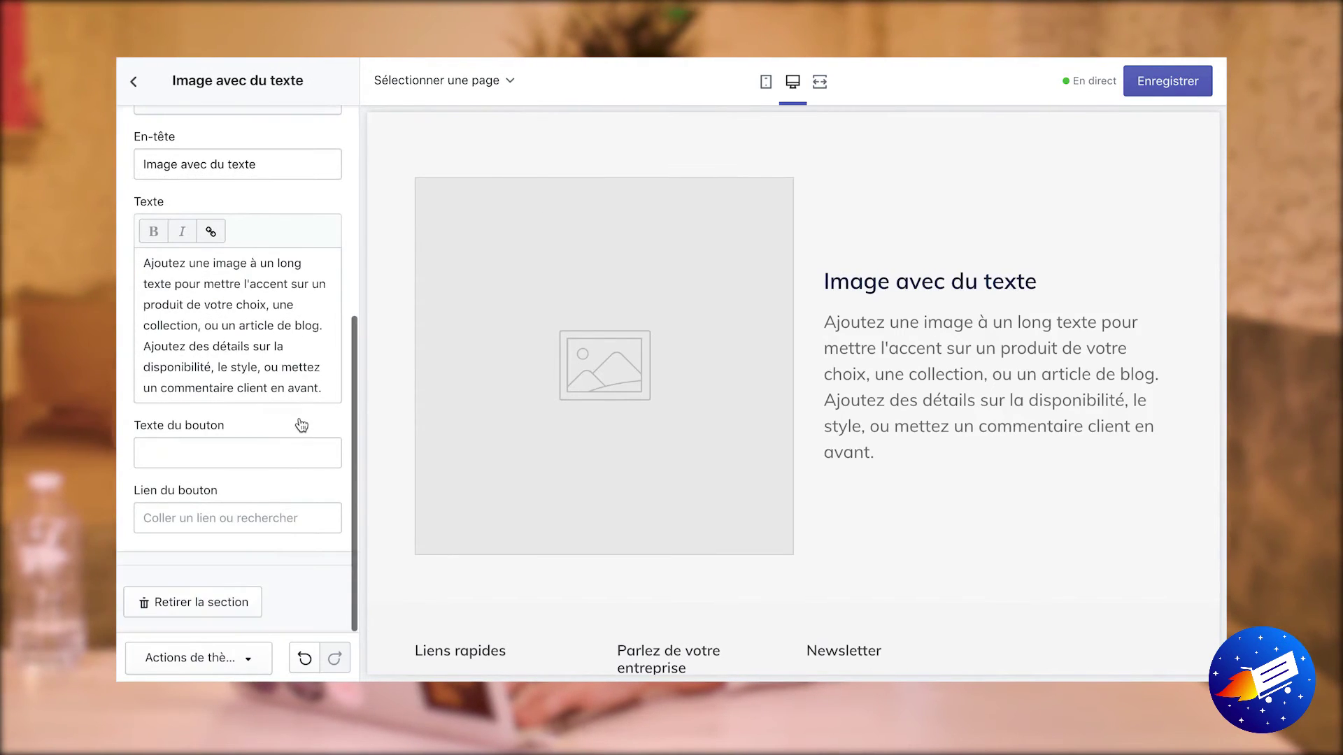
click(239, 593)
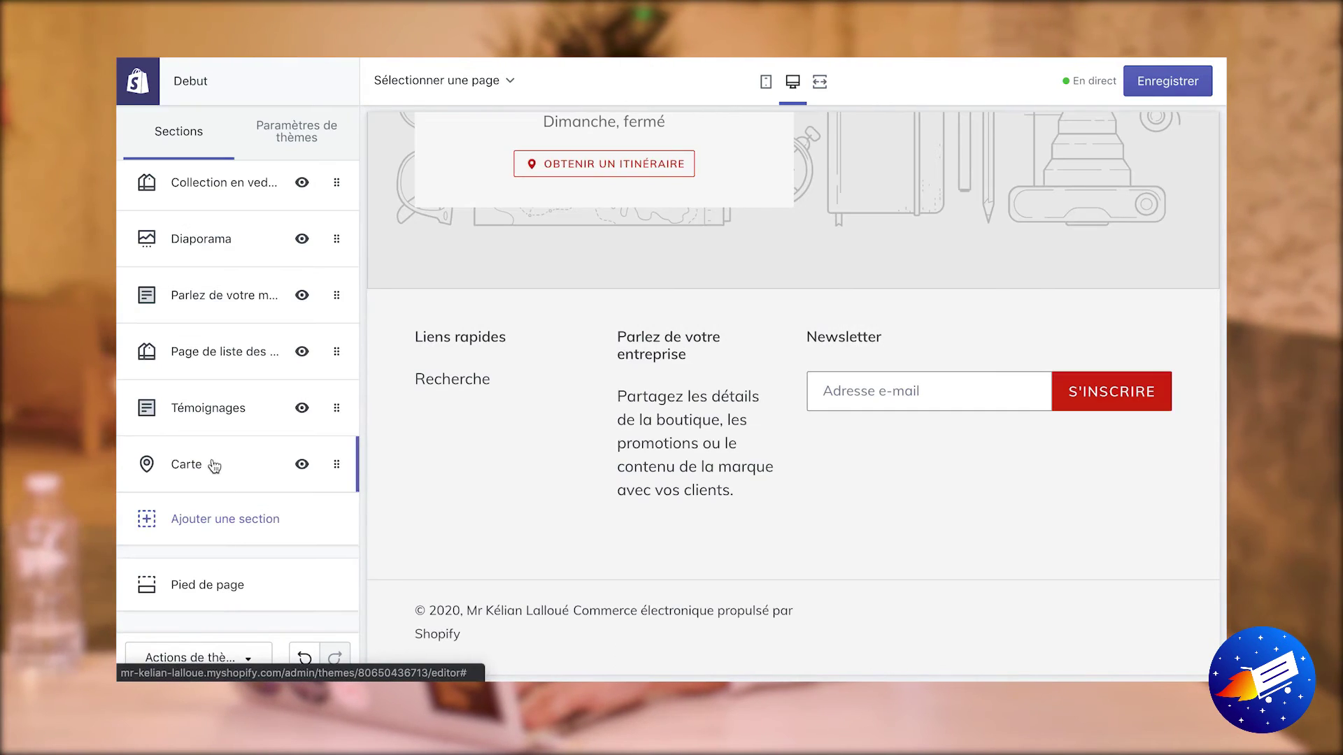
click(215, 464)
scroll(211, 460, down, 6)
click(206, 604)
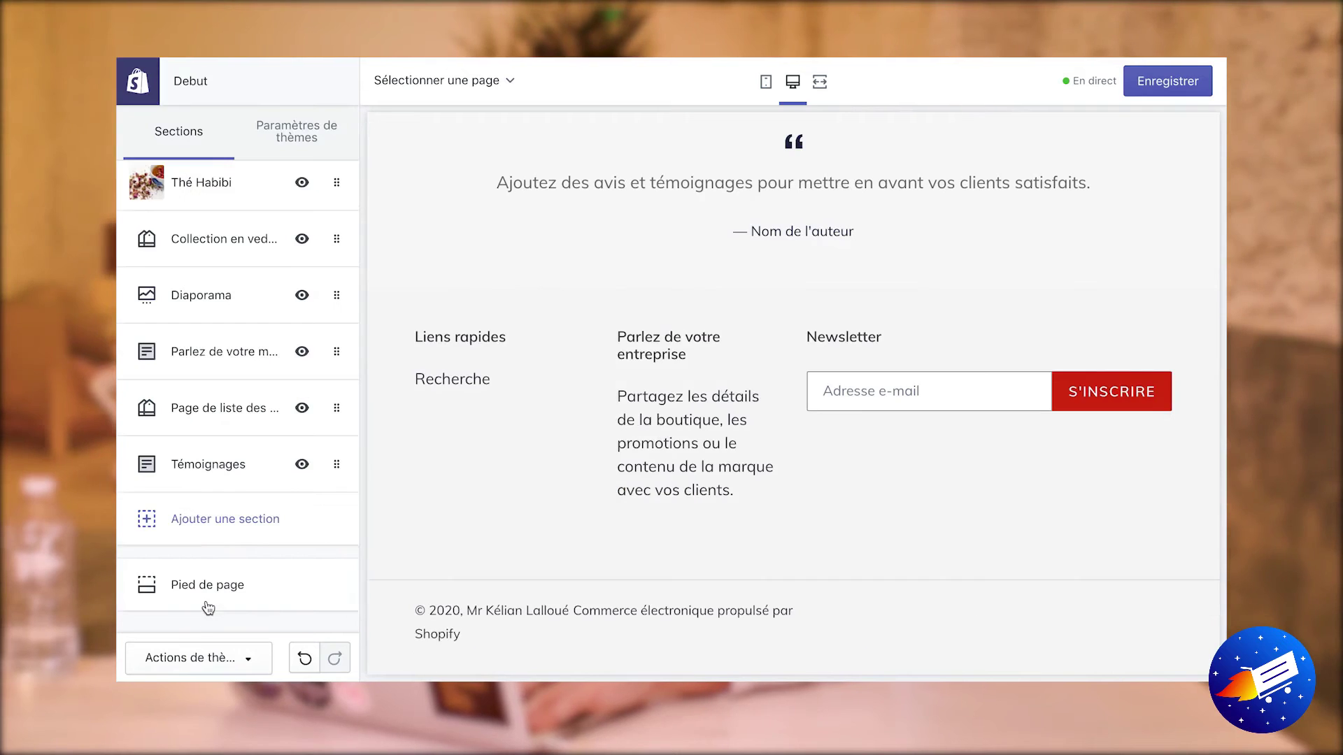
- Remove the Témoignages, Page de liste des collections and Parlez de votre marque sections from the home page
click(231, 463)
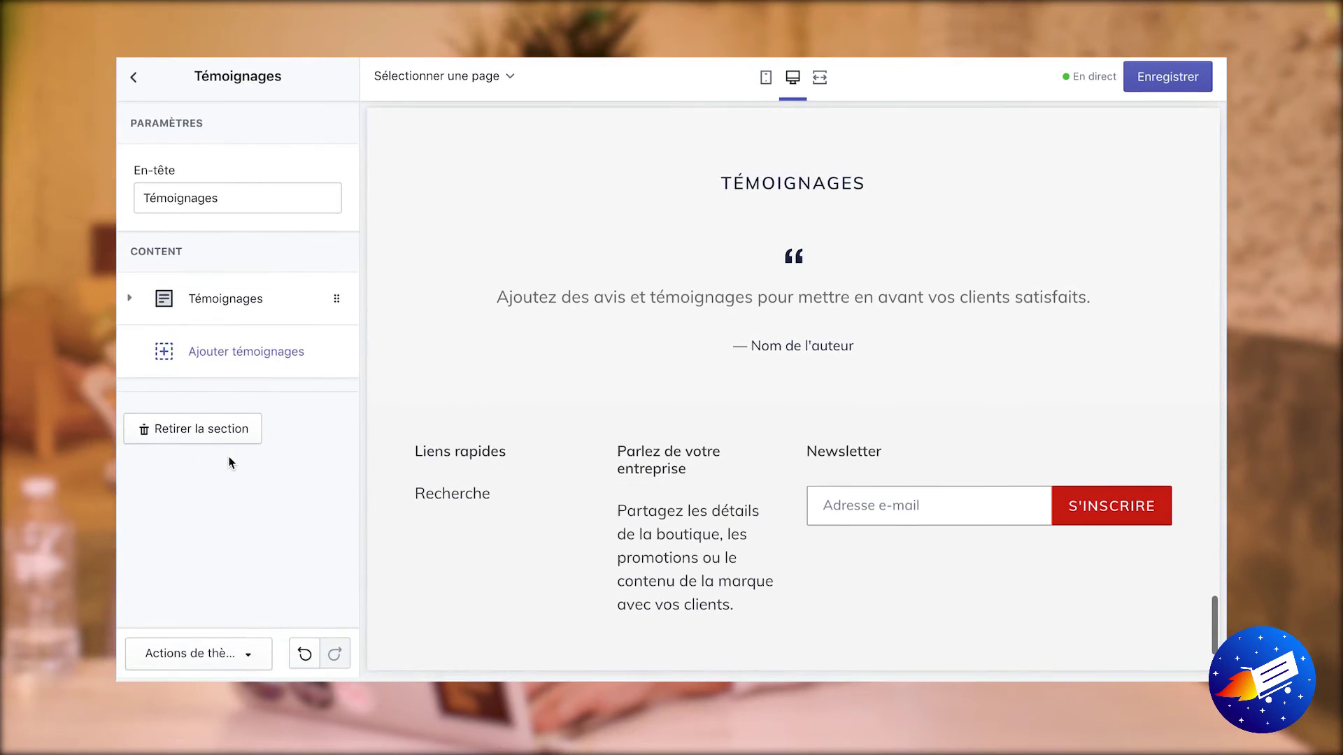
click(226, 441)
click(213, 467)
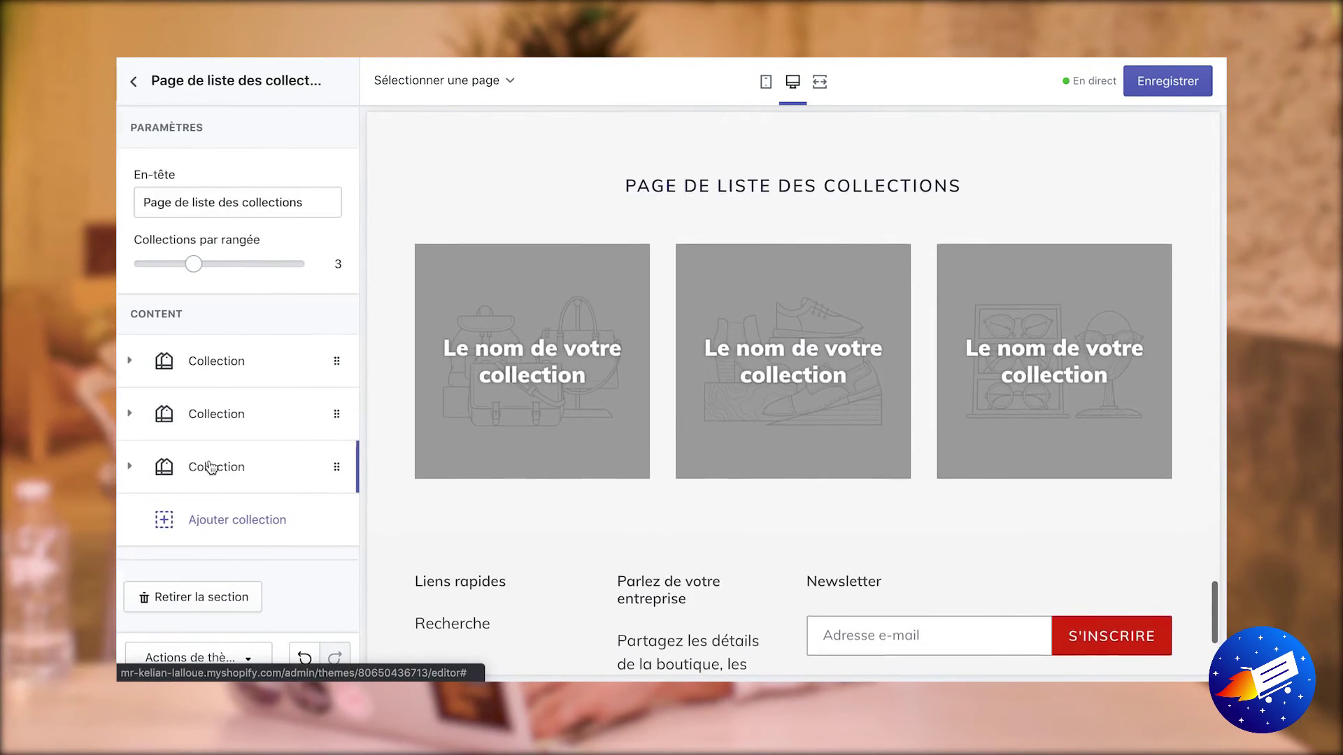
click(206, 593)
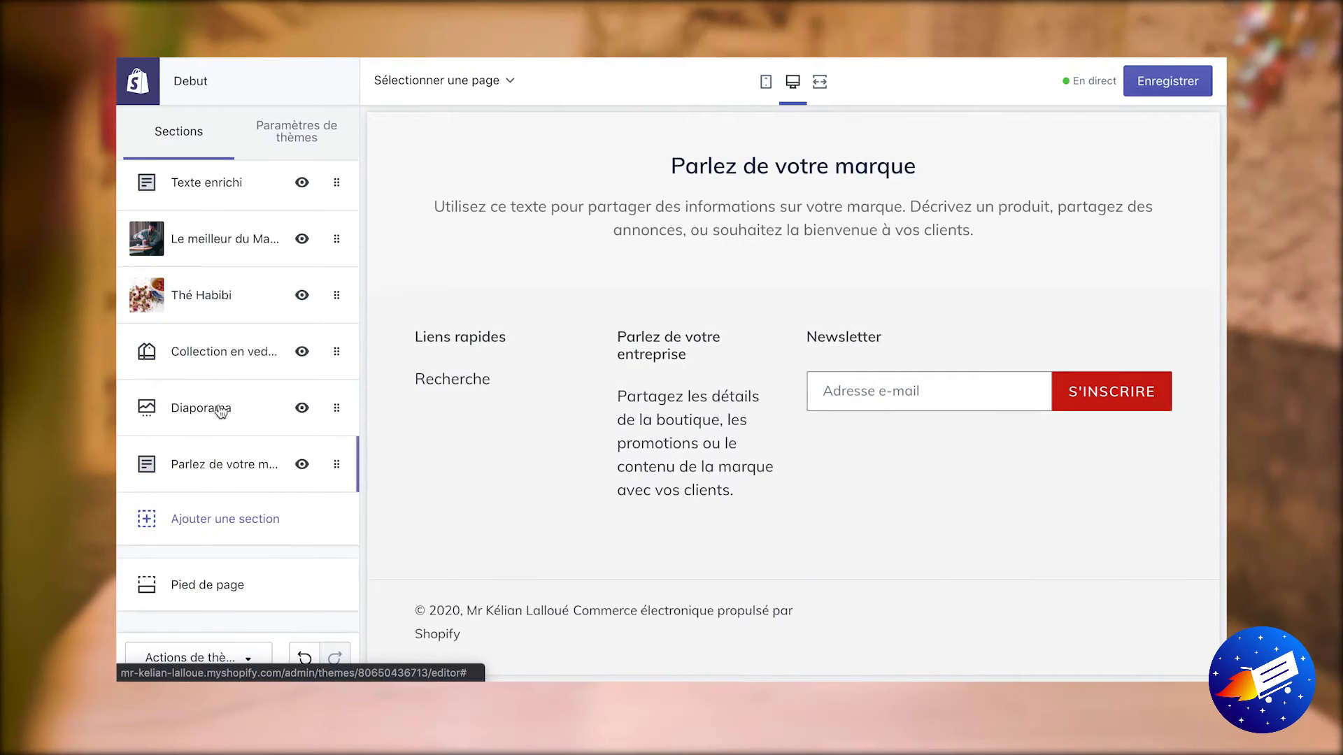
click(226, 467)
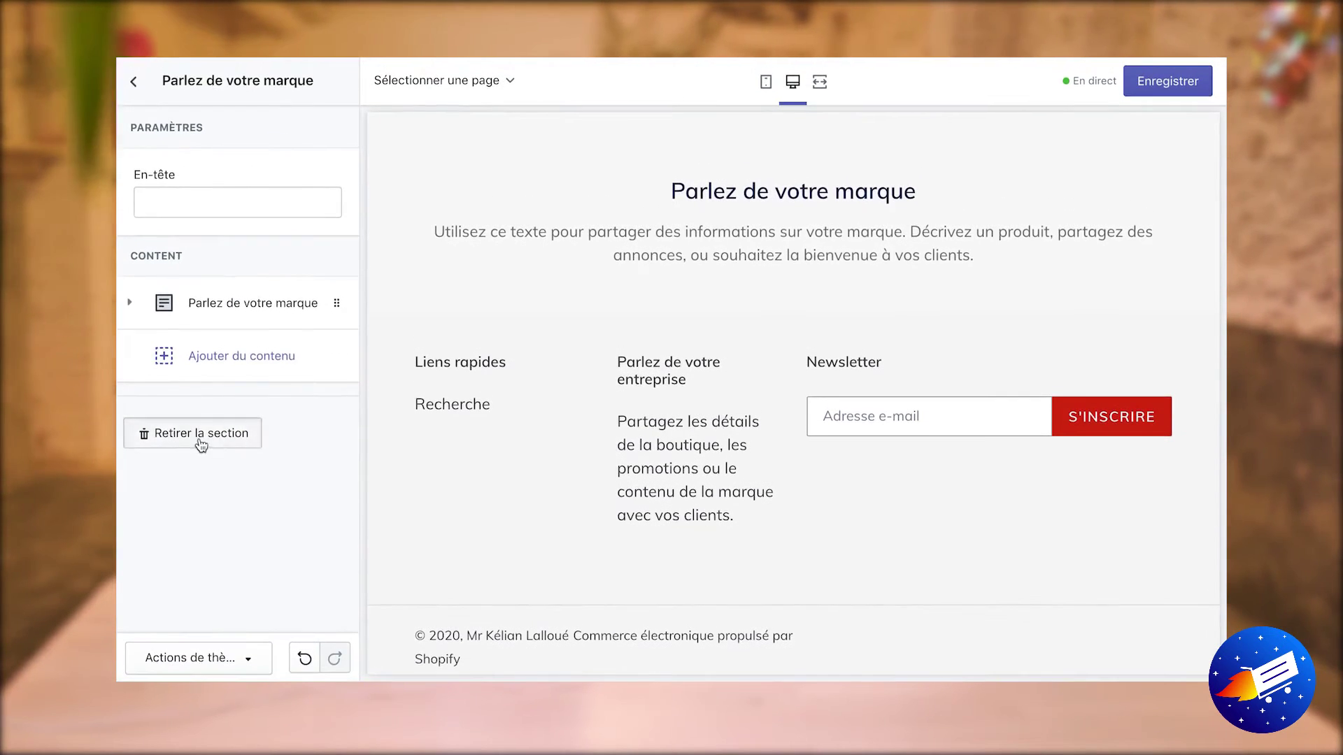
click(202, 426)
- Remove the slideshow (Diaporama) and featured collection (Collection en vedette) sections from the home page
click(198, 463)
scroll(199, 467, down, 3)
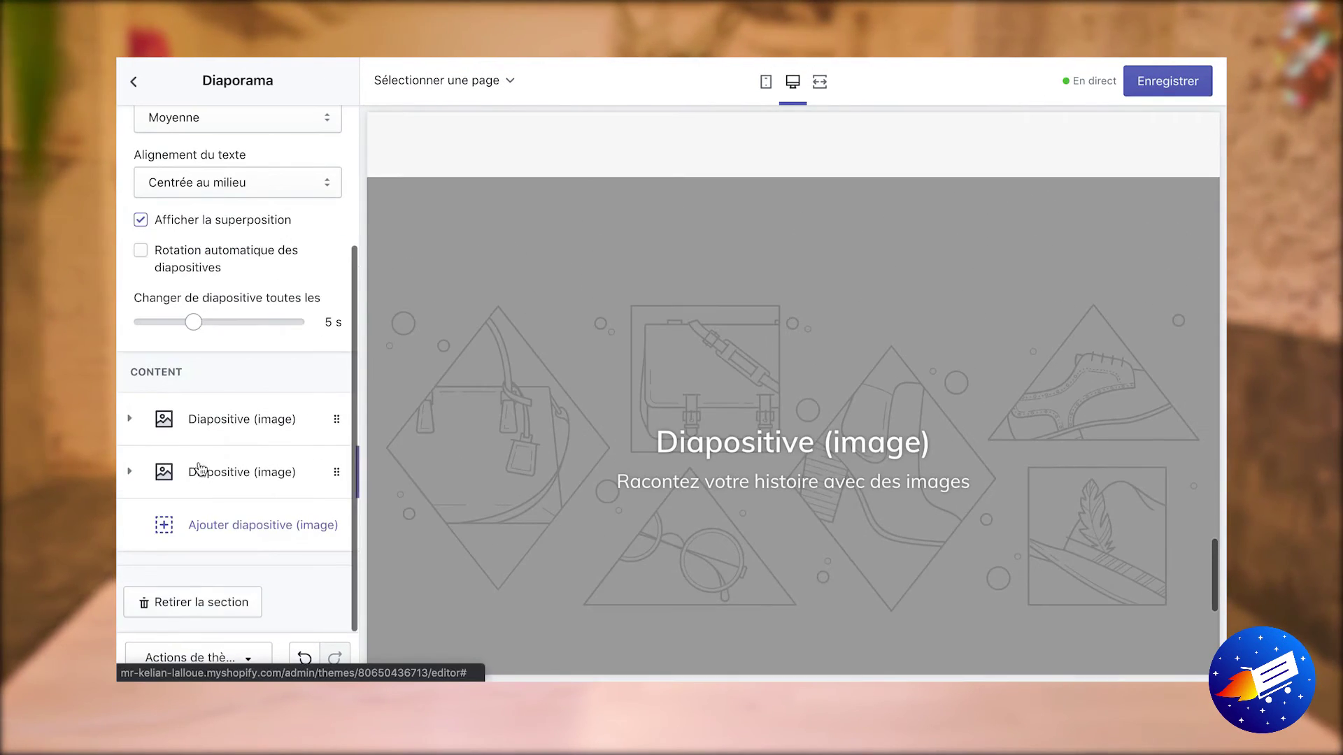
click(188, 598)
click(176, 458)
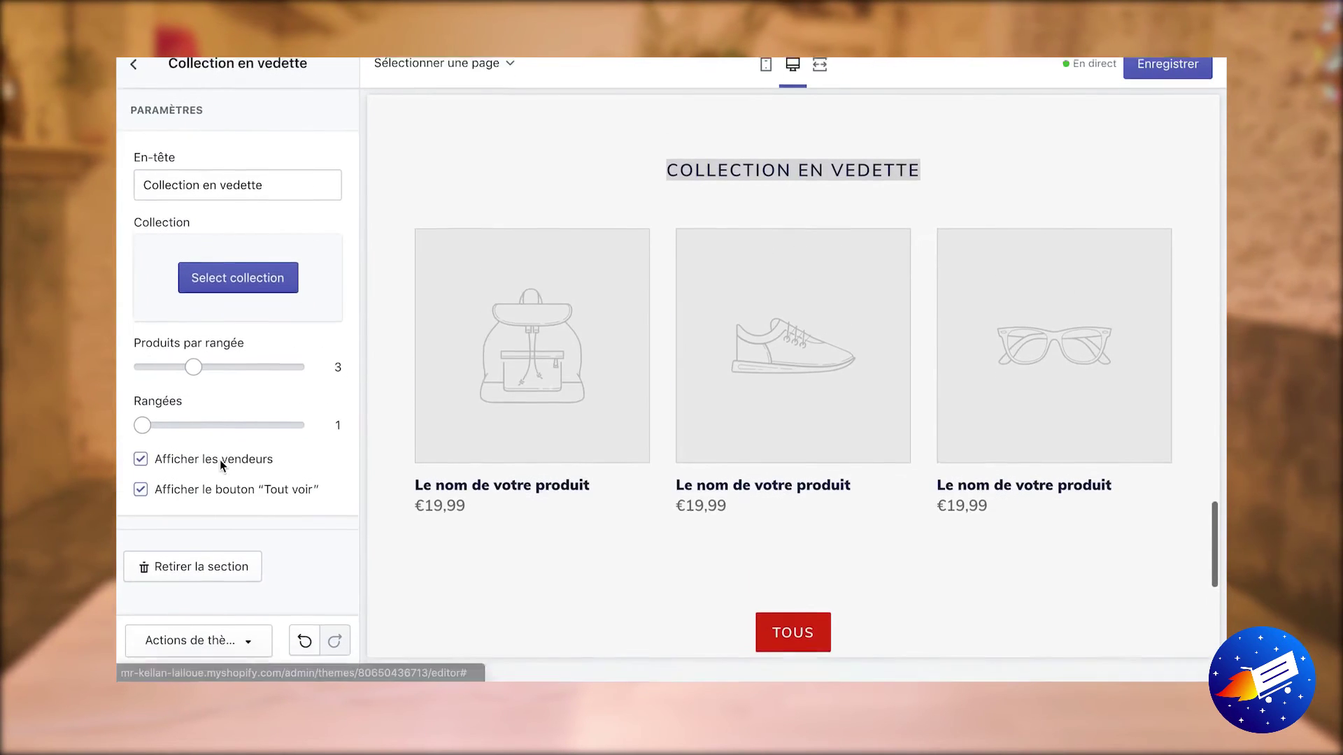
click(197, 584)
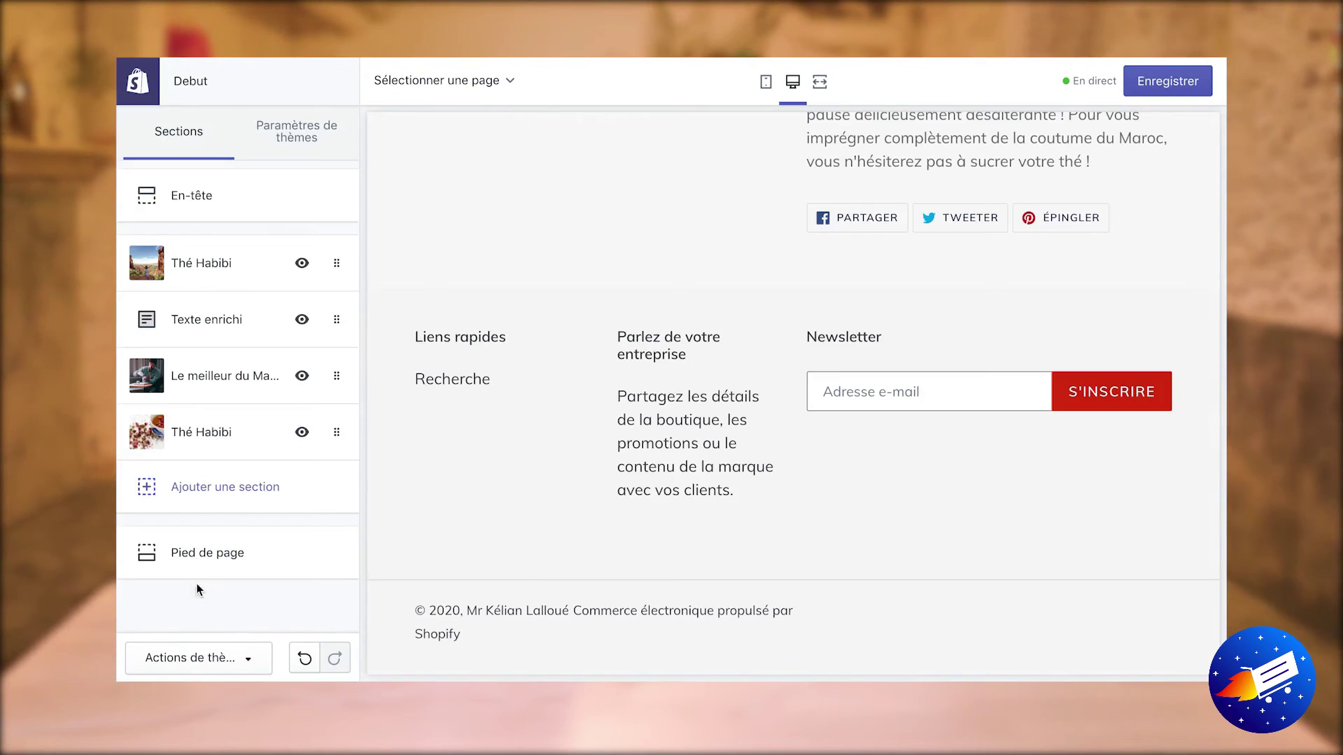
- Add a Newsletter section below the Thé Habibi product section and return to the section list
click(229, 501)
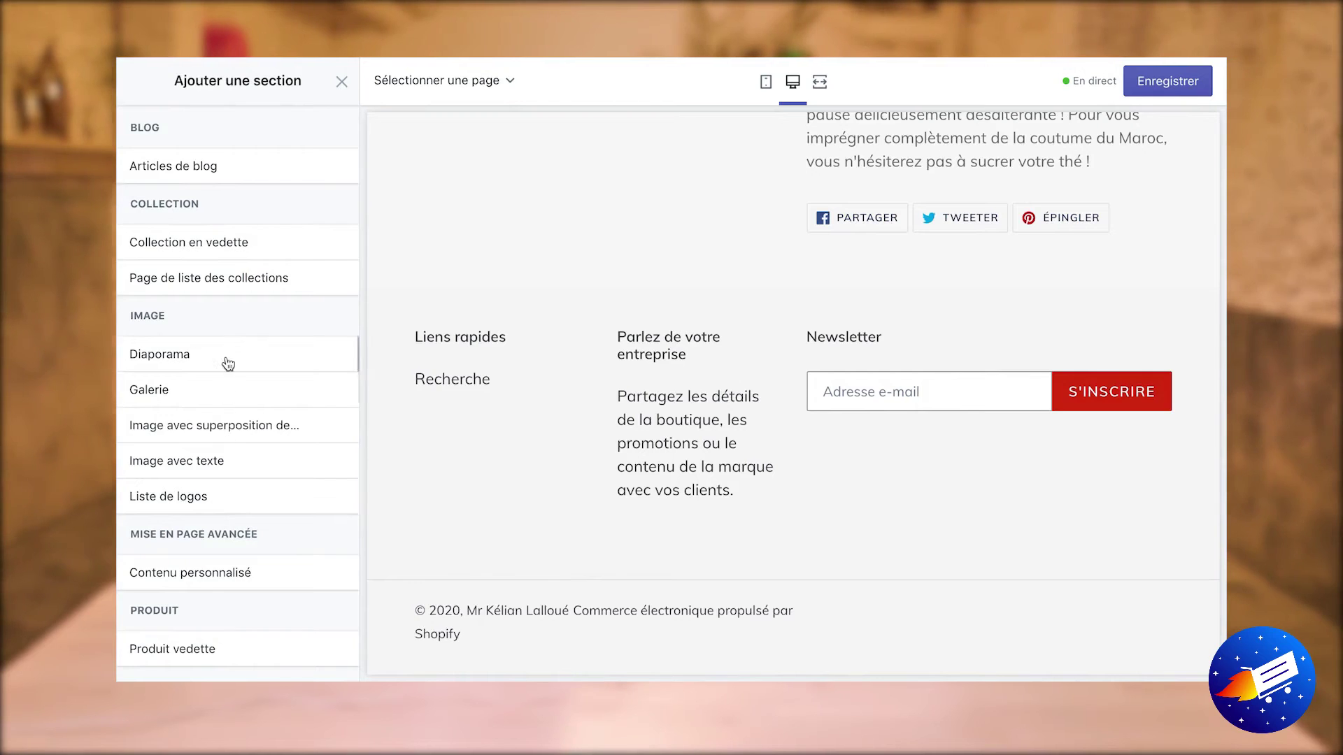
scroll(228, 362, down, 5)
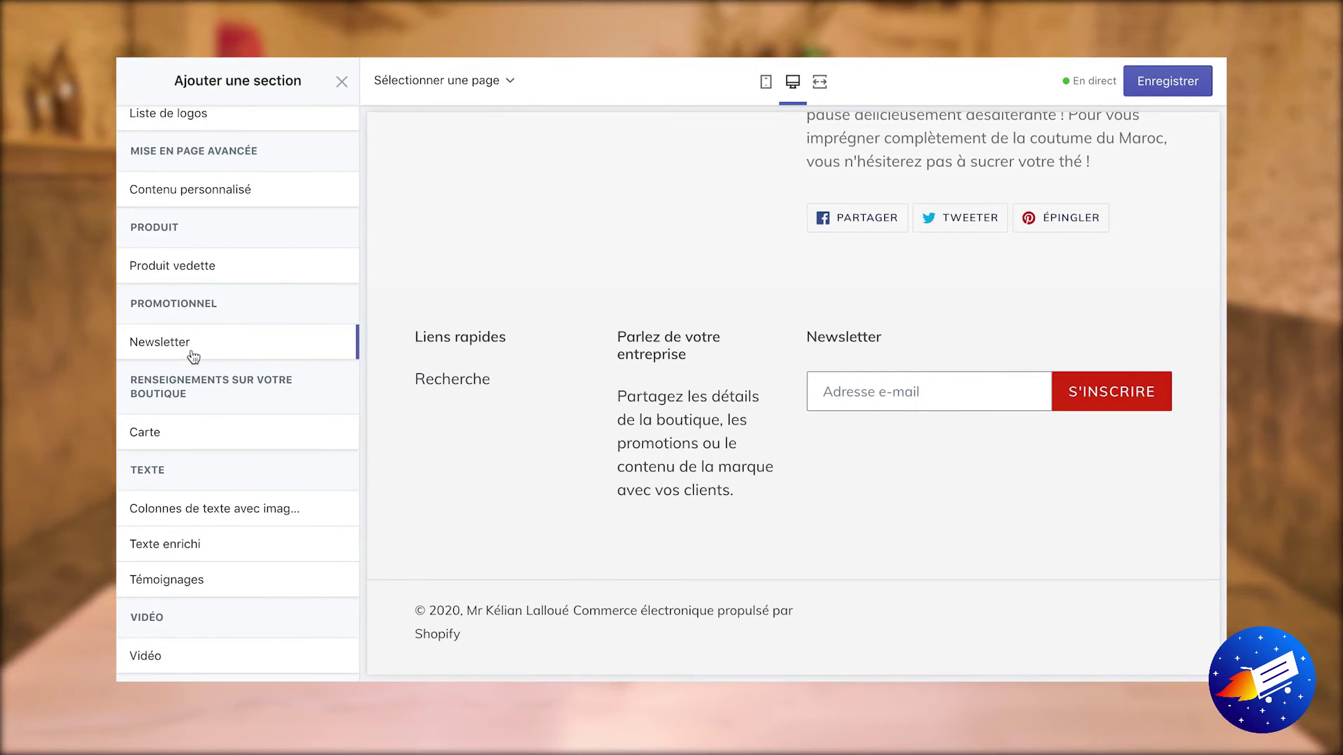
mouse_move(189, 355)
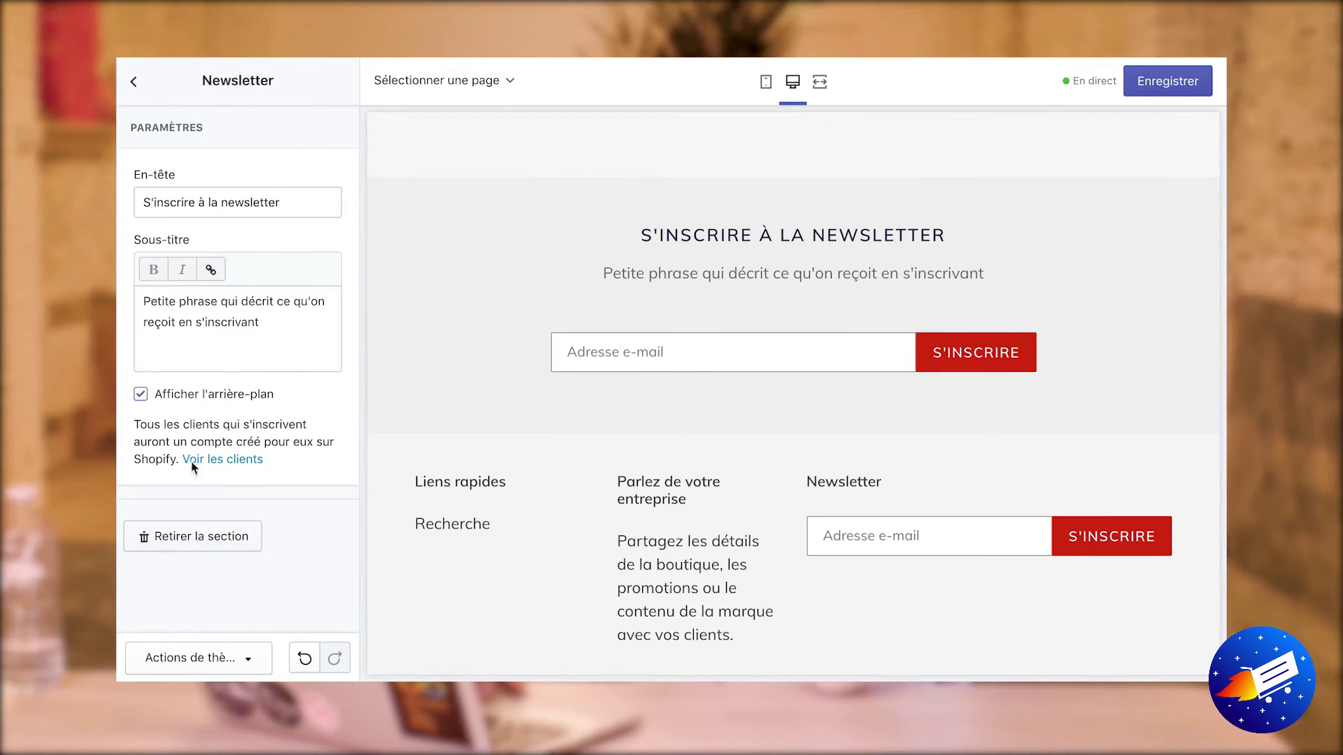
click(140, 79)
scroll(833, 384, up, 15)
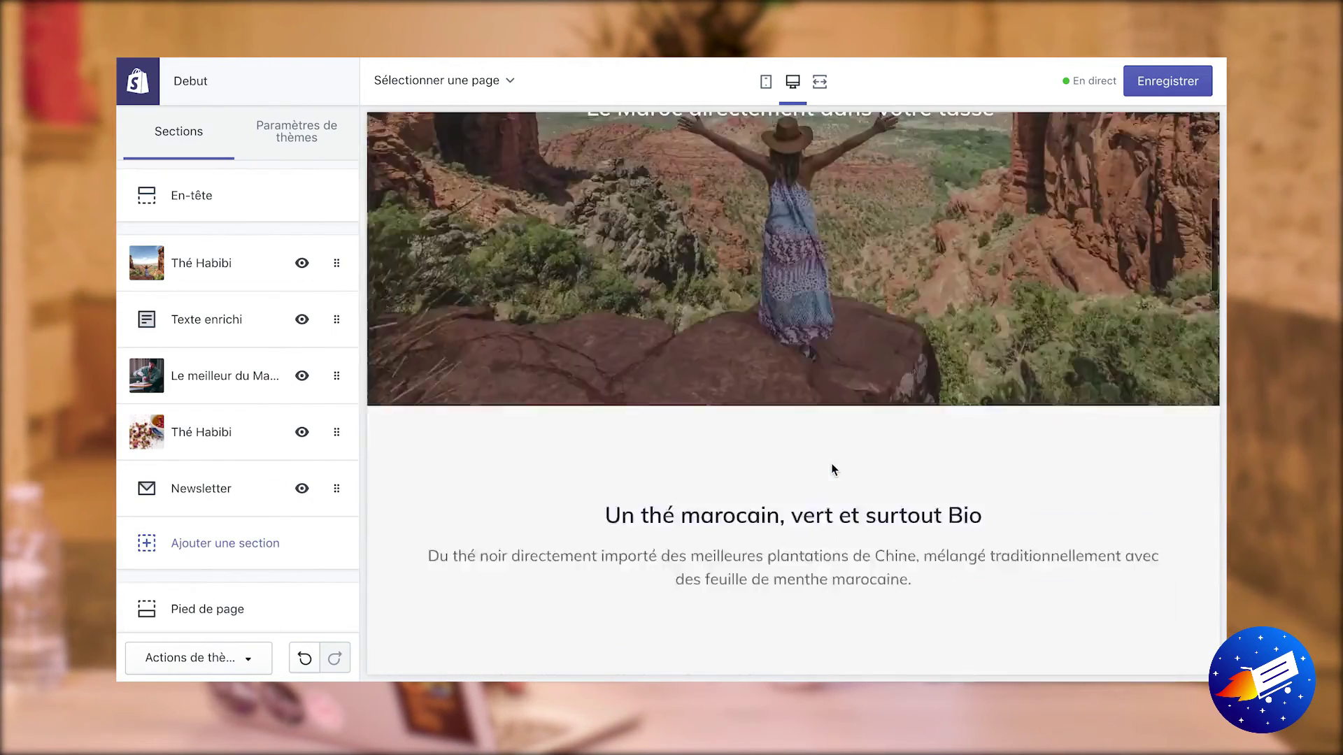
- Review the home page sections in the desktop preview, check them in the mobile preview, and return to the desktop preview
scroll(831, 463, down, 10)
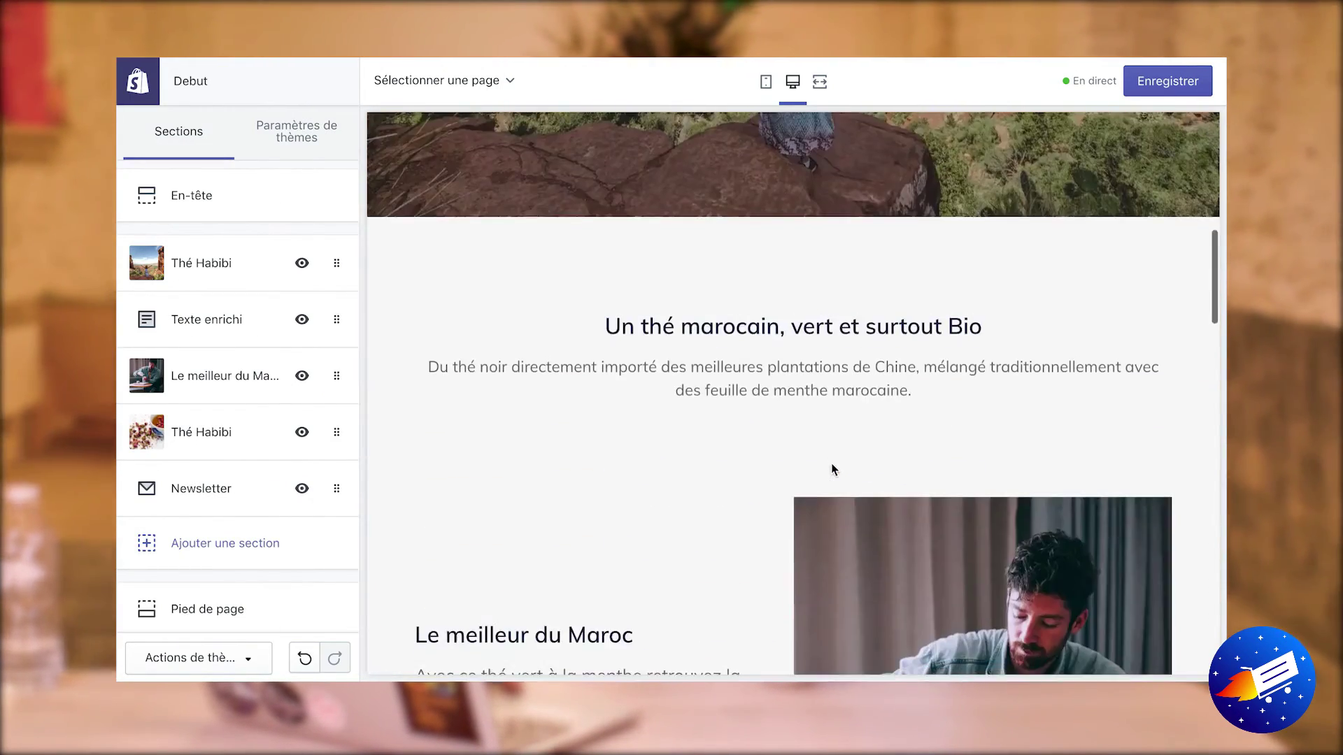
scroll(723, 399, down, 10)
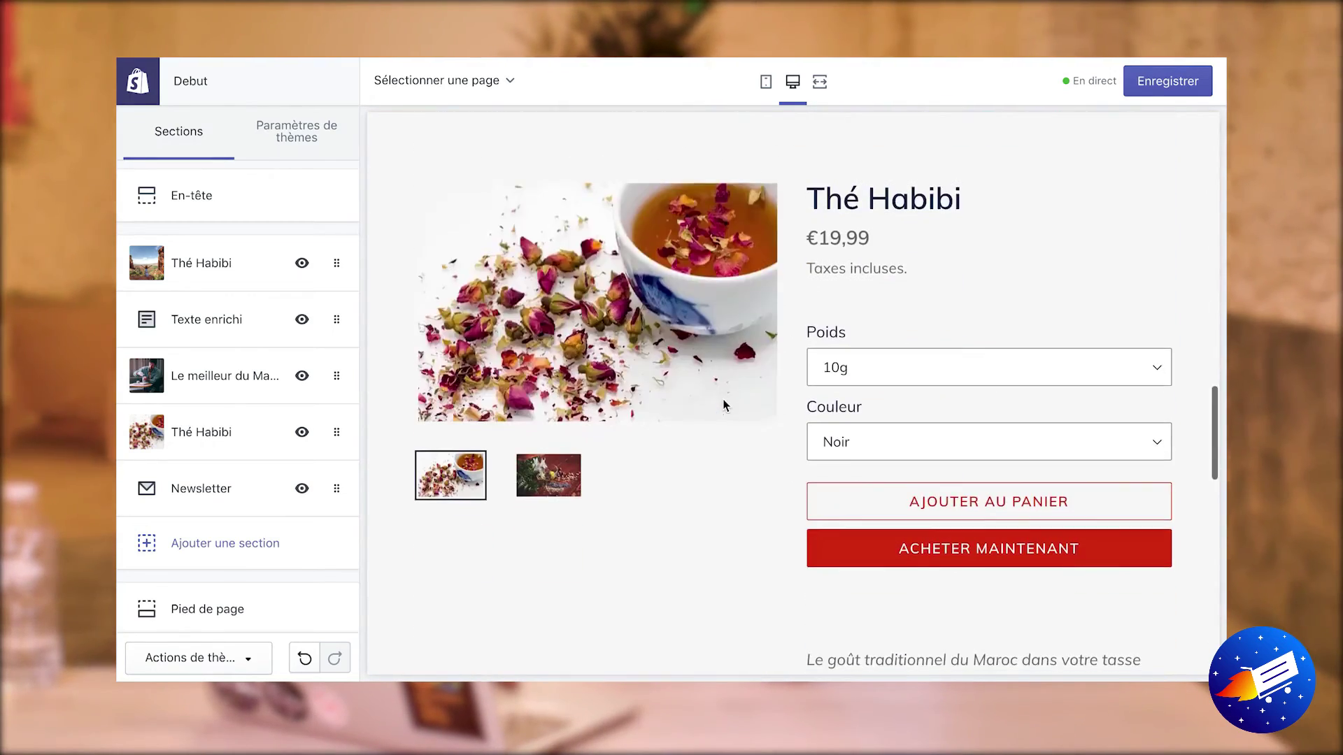
scroll(723, 405, down, 10)
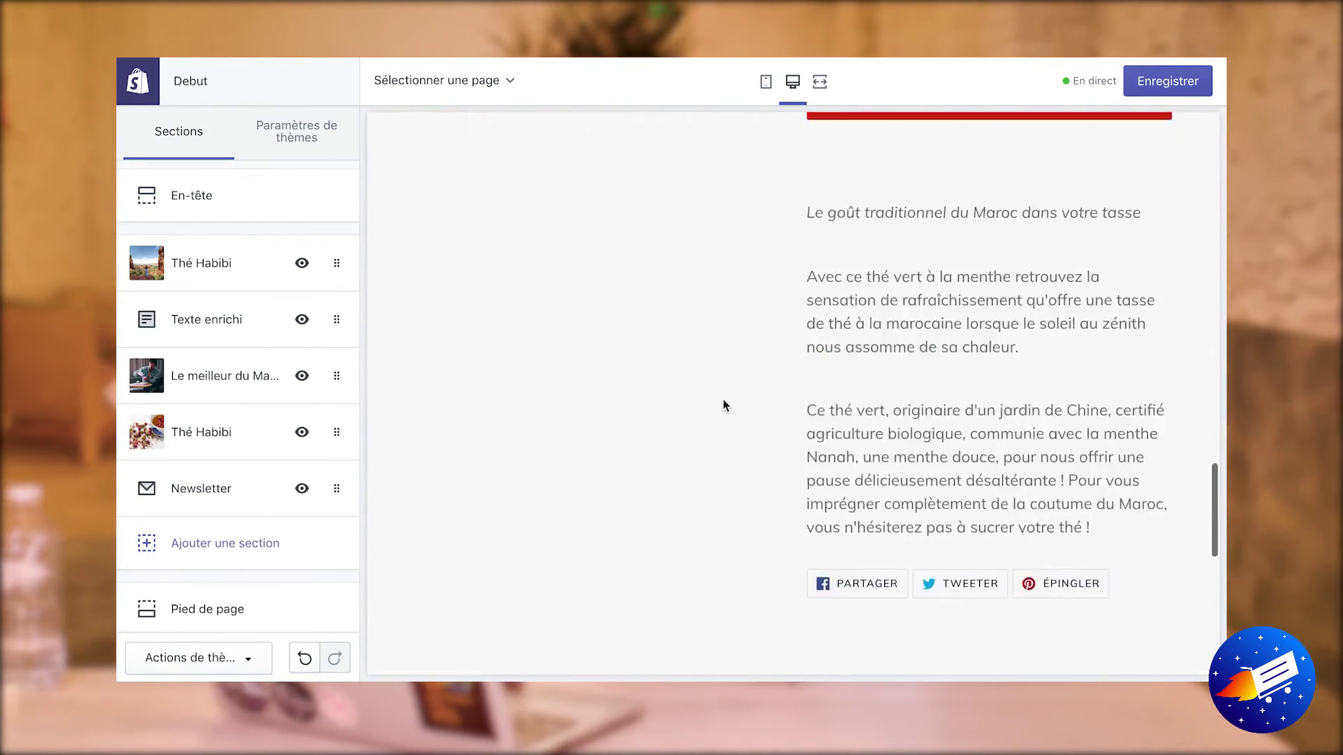
scroll(723, 398, up, 10)
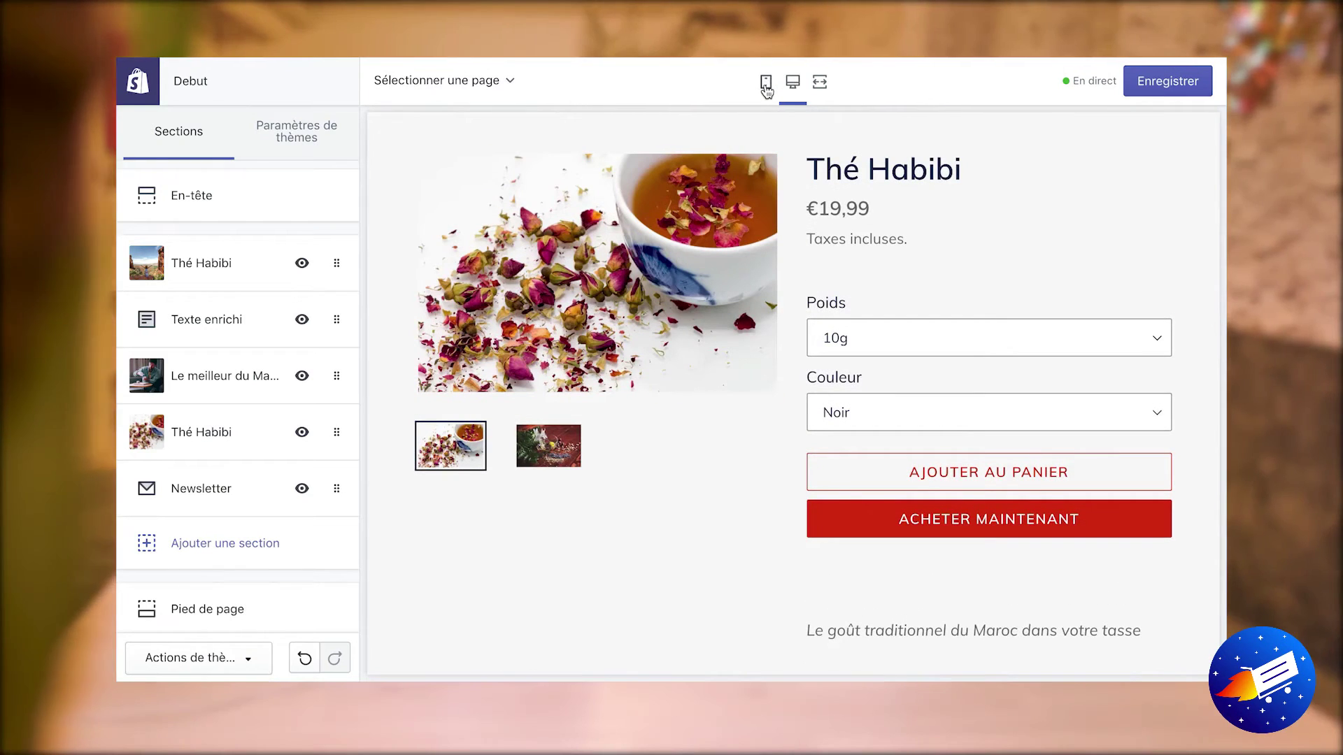
click(766, 84)
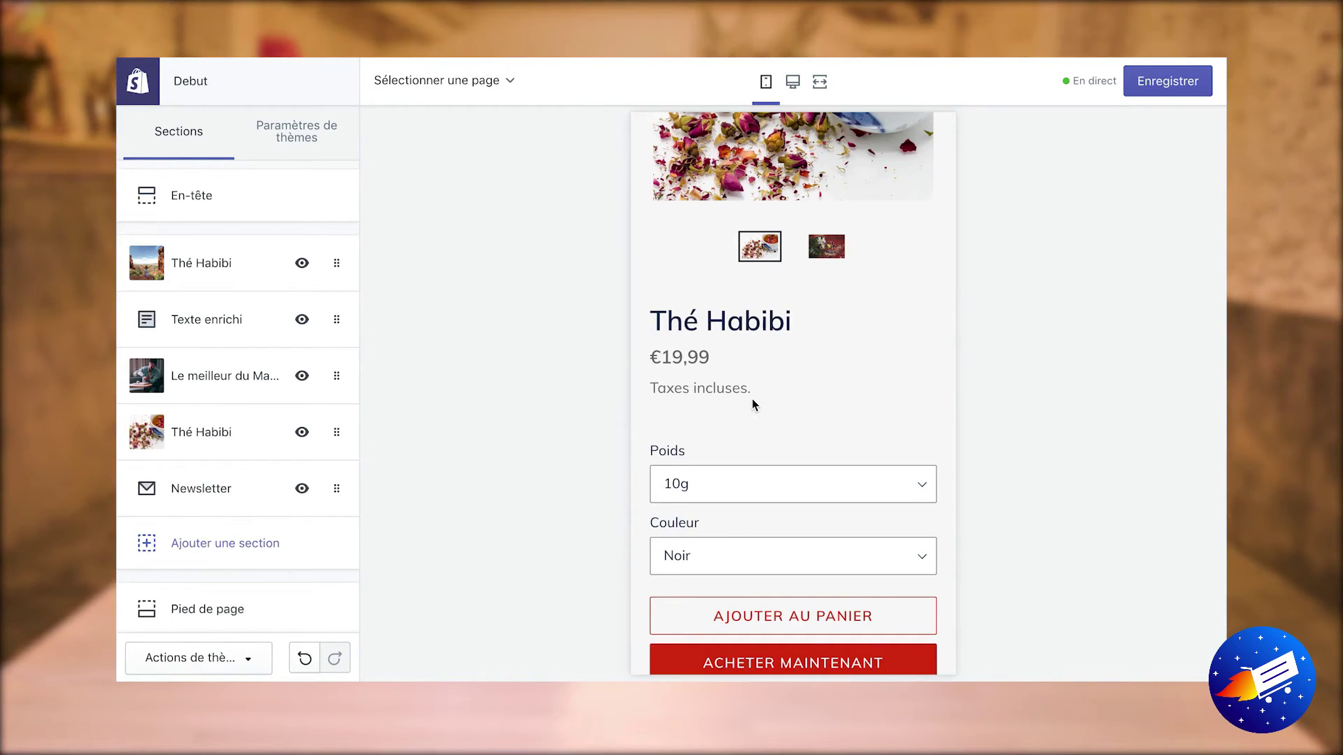
scroll(752, 407, down, 3)
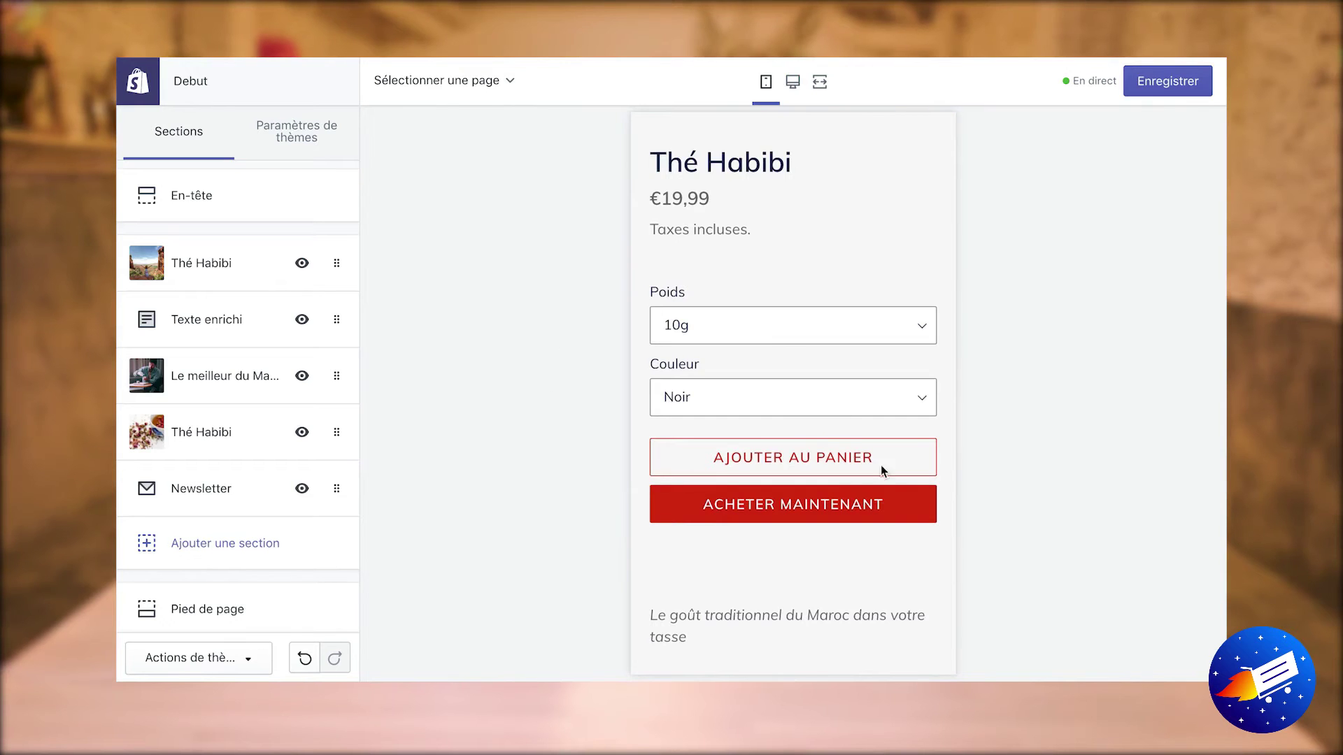
scroll(804, 405, up, 15)
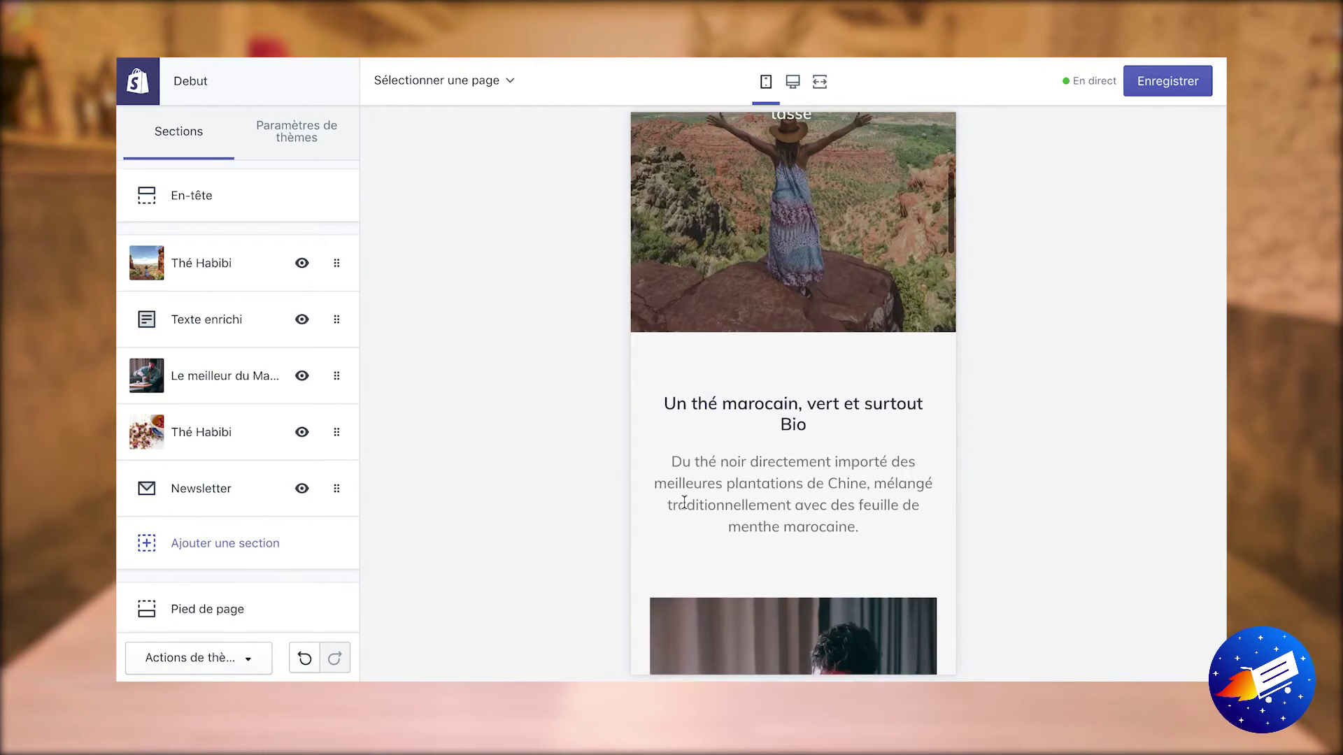
click(793, 83)
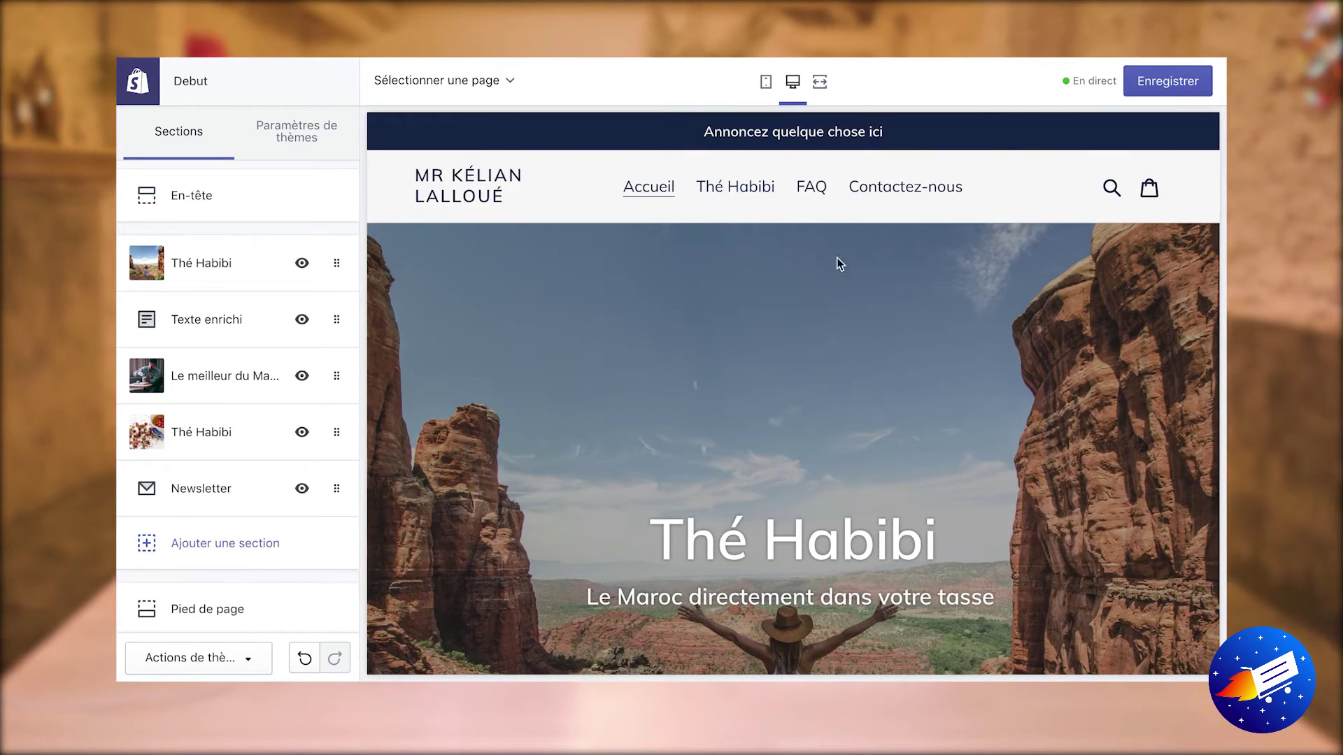
- In the theme's colour settings, set the headings and links colour (En-têtes et liens) to green #529045
click(291, 139)
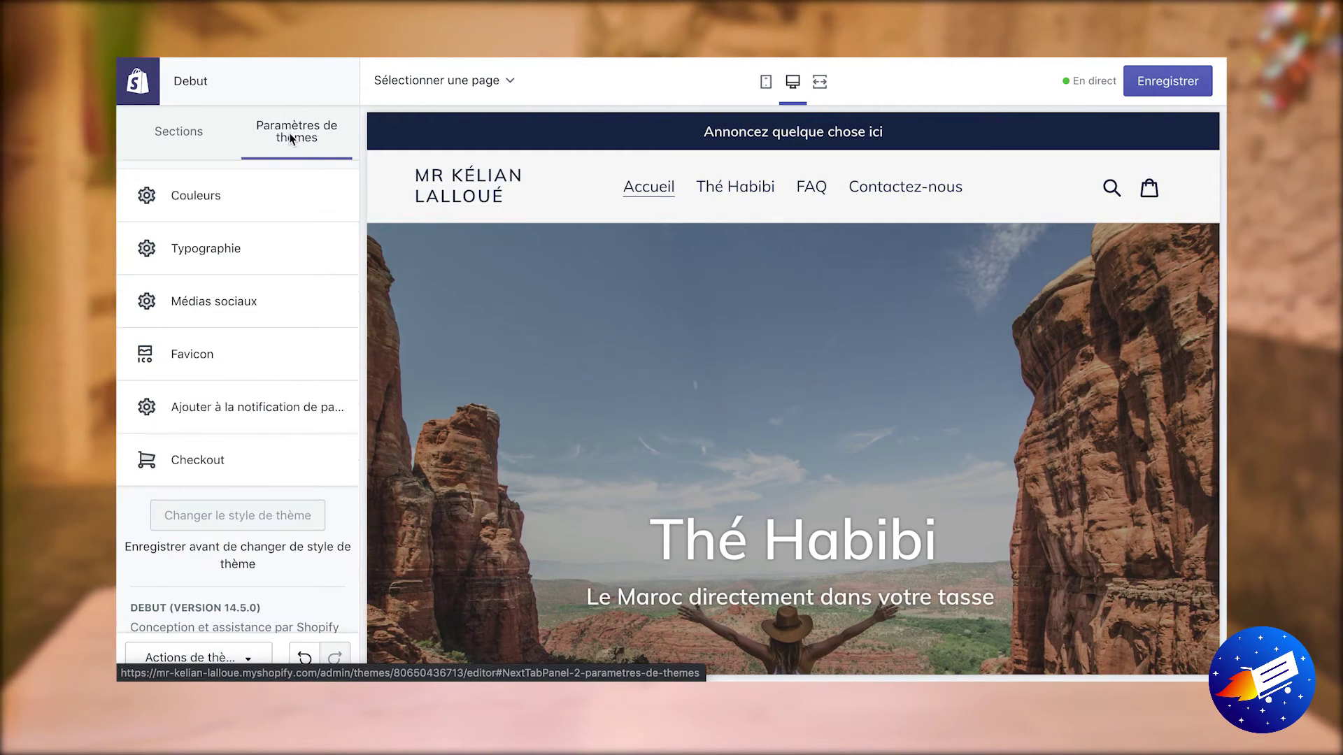
click(164, 139)
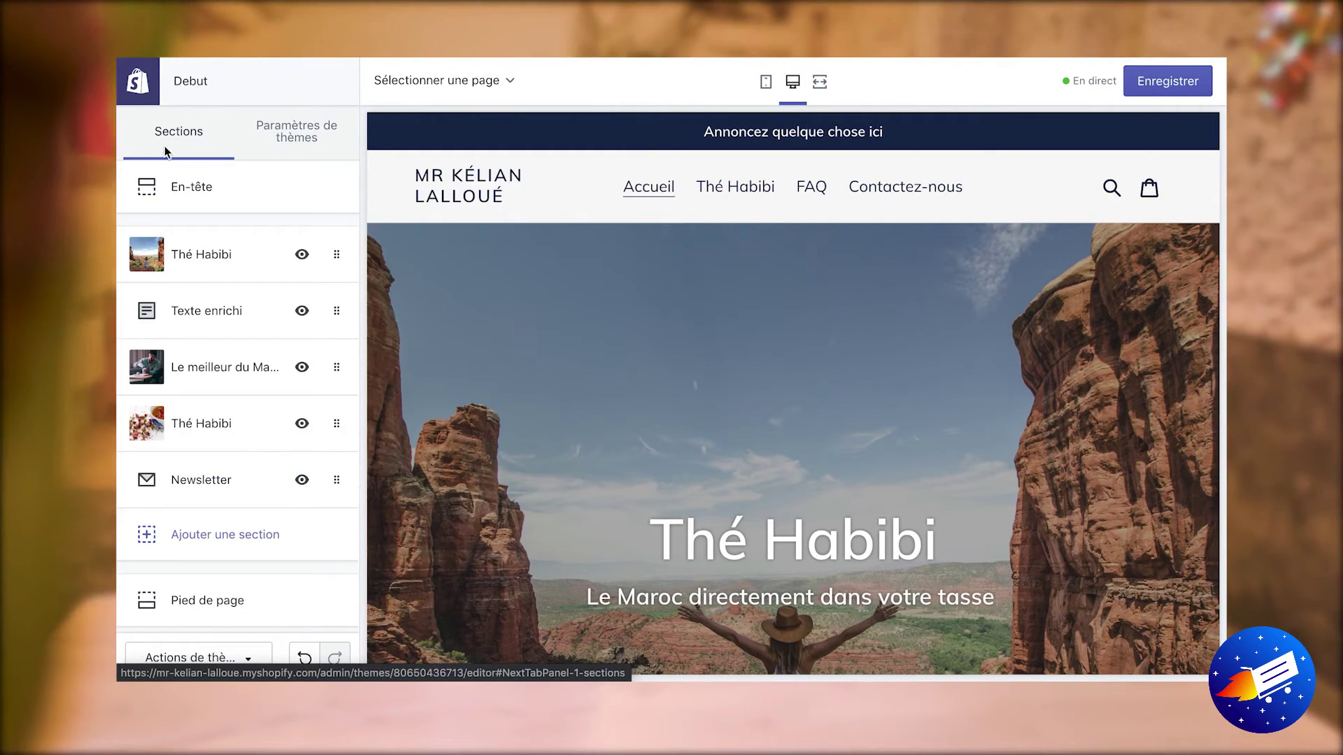
click(307, 139)
click(197, 193)
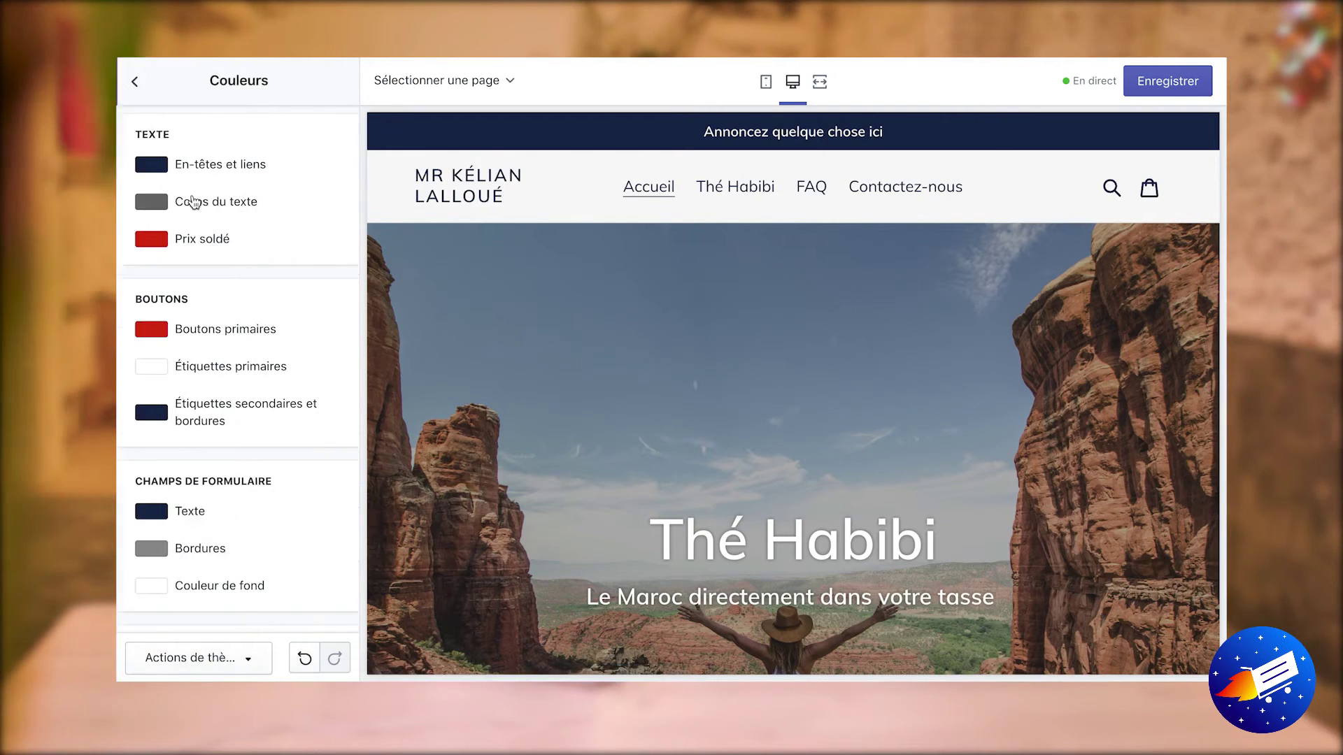
click(158, 169)
drag(303, 254, 305, 233)
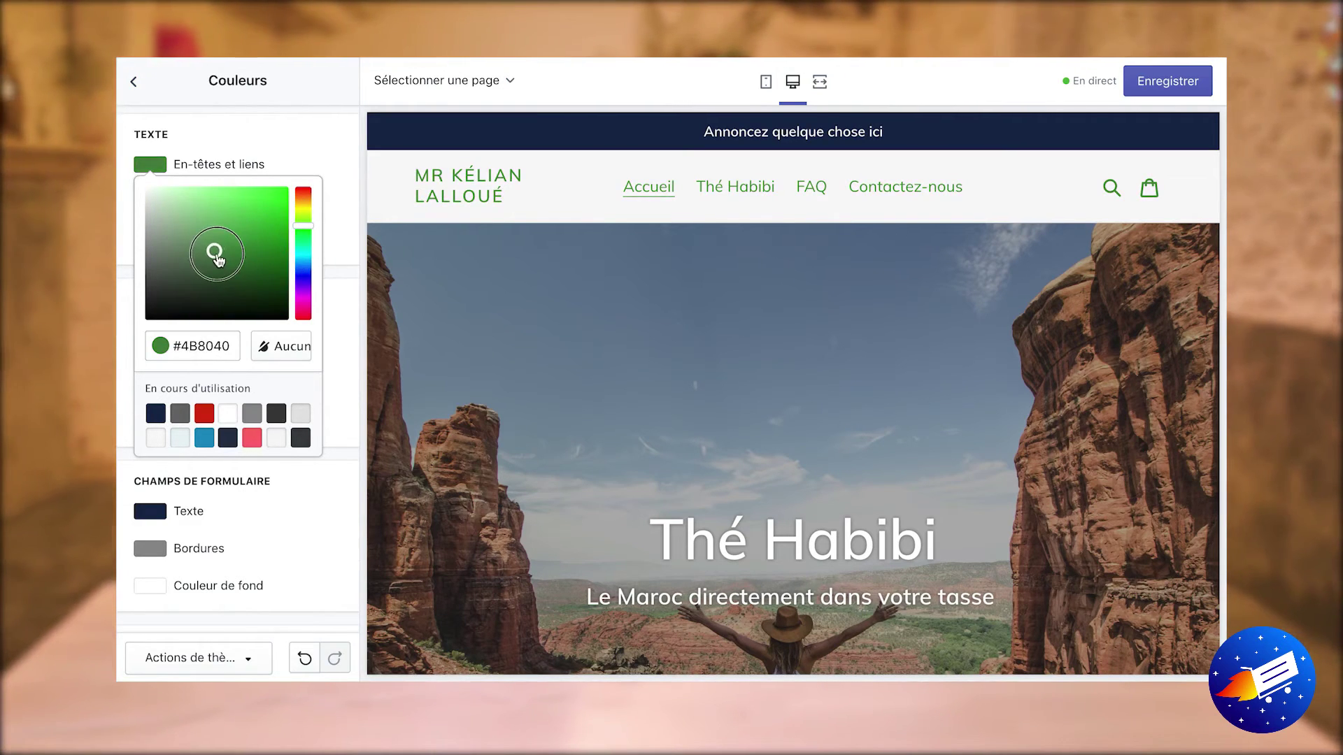
drag(215, 247, 221, 252)
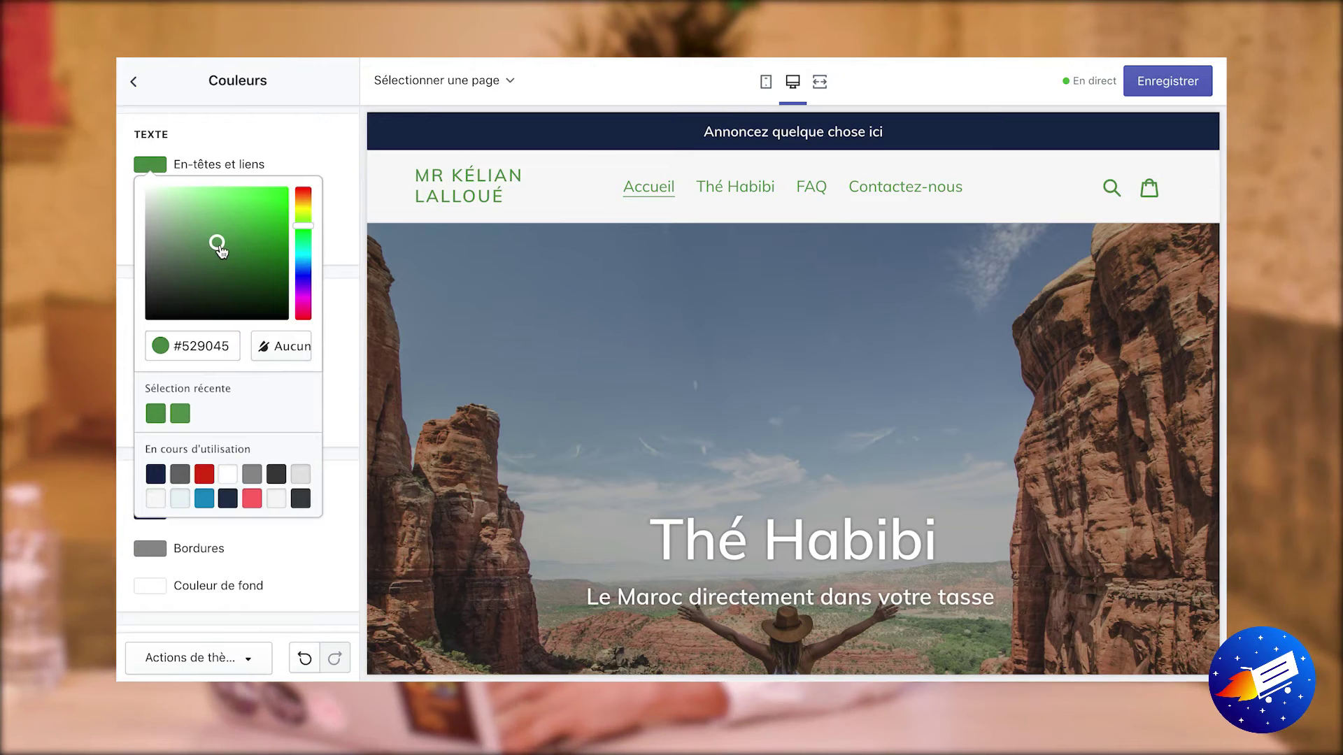
click(297, 168)
- Change the headings and links text colour (En-têtes et liens) to the dark grey #3D3D3D already used in the theme
scroll(280, 331, down, 1)
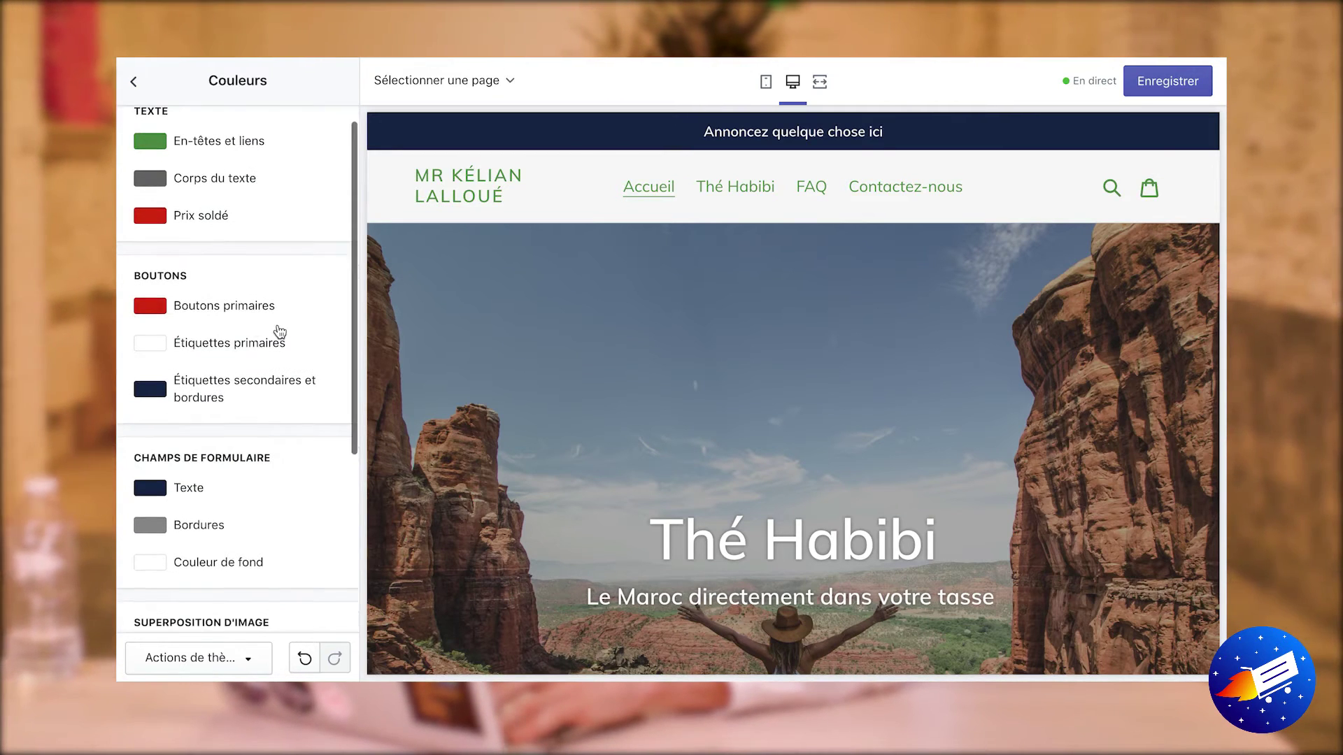
scroll(301, 530, down, 4)
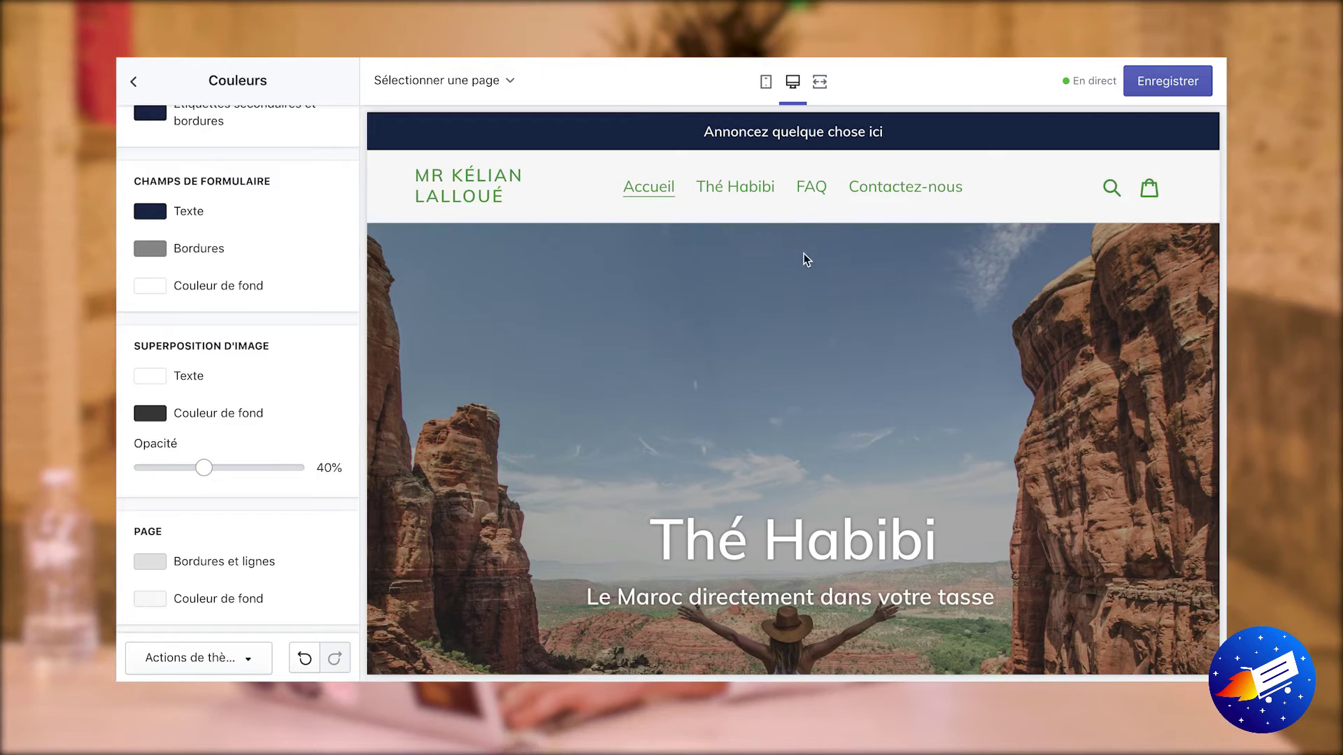
scroll(279, 350, up, 4)
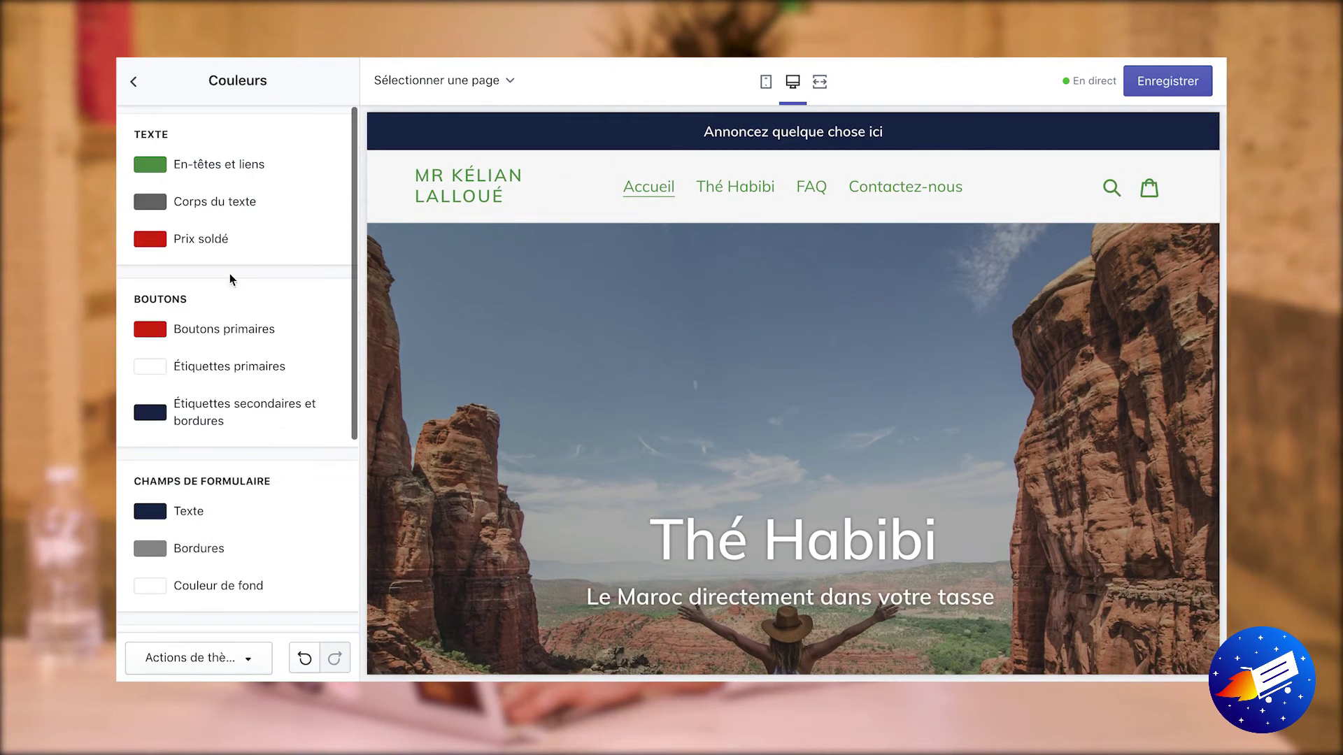
click(151, 166)
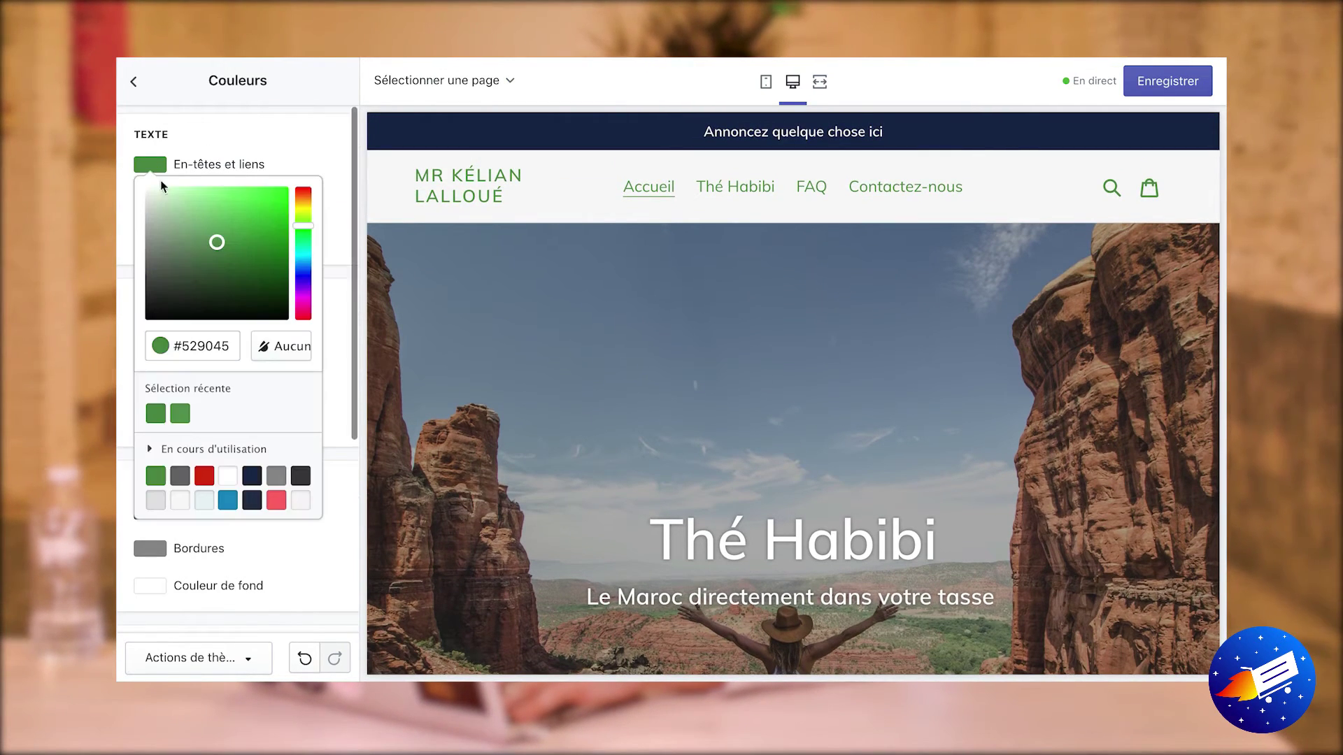
click(300, 477)
scroll(713, 363, down, 8)
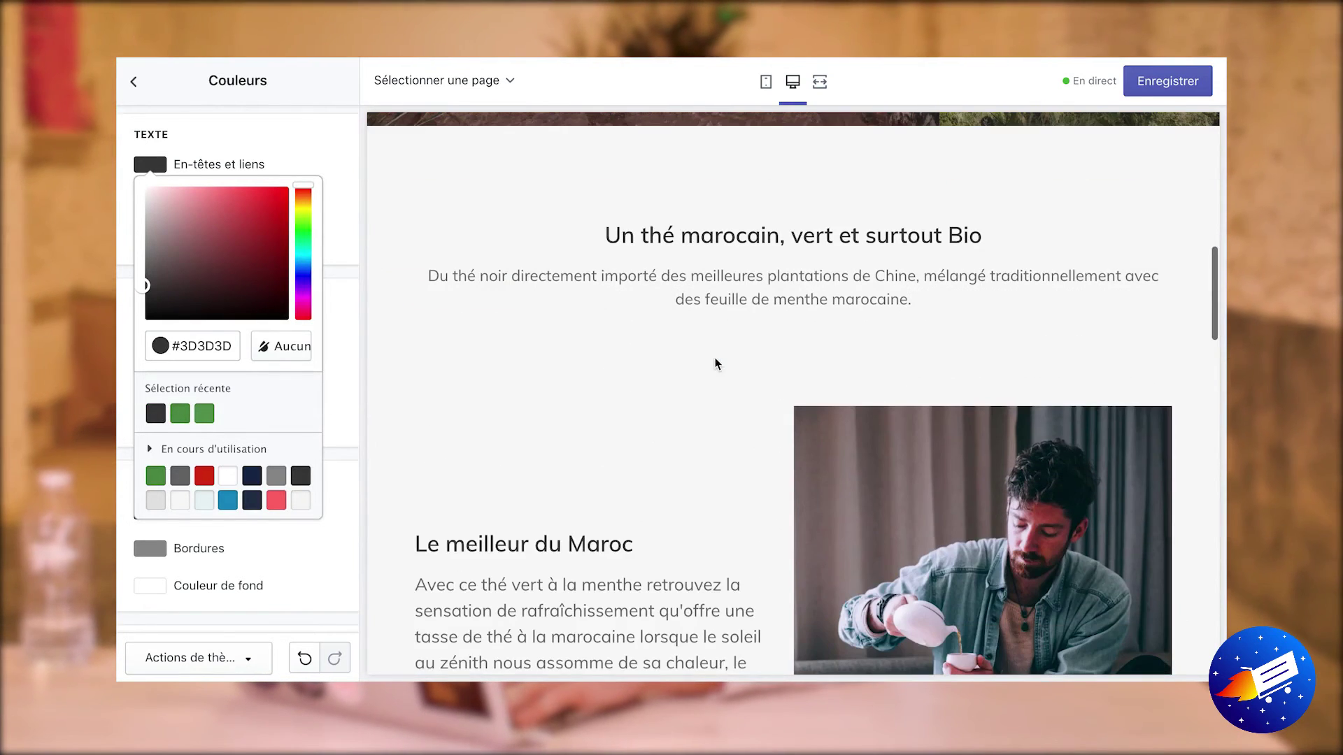
click(341, 404)
click(341, 404)
click(291, 270)
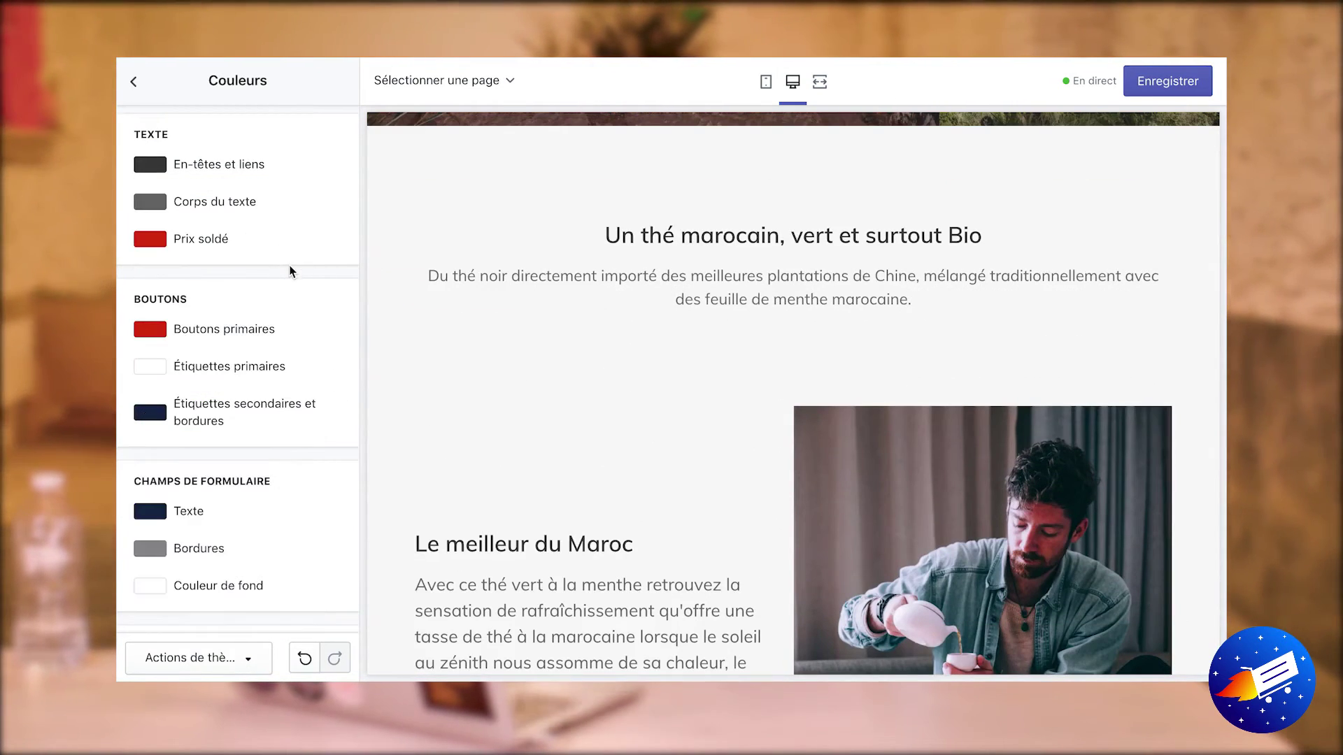
- Set the colour of secondary labels and borders (Étiquettes secondaires et bordures) to the recently used green #529045
scroll(290, 270, down, 2)
scroll(292, 271, down, 4)
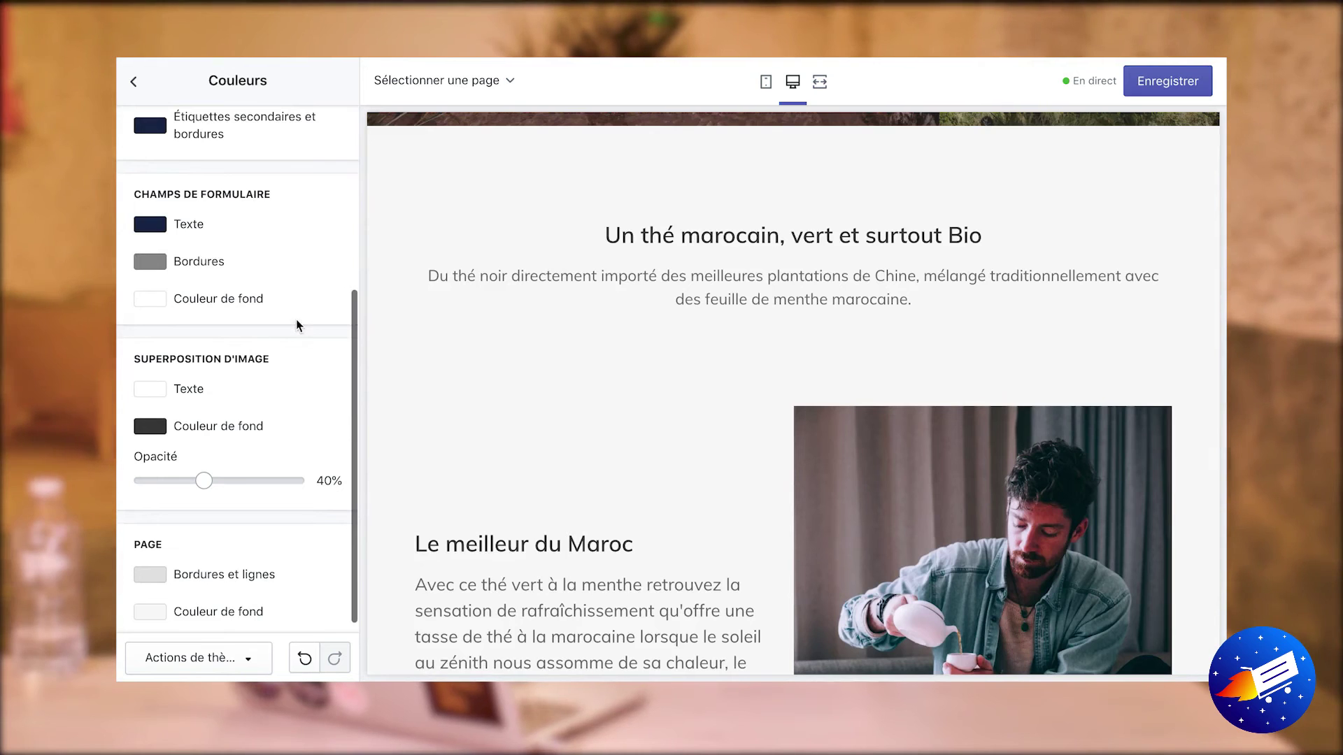
scroll(282, 377, up, 2)
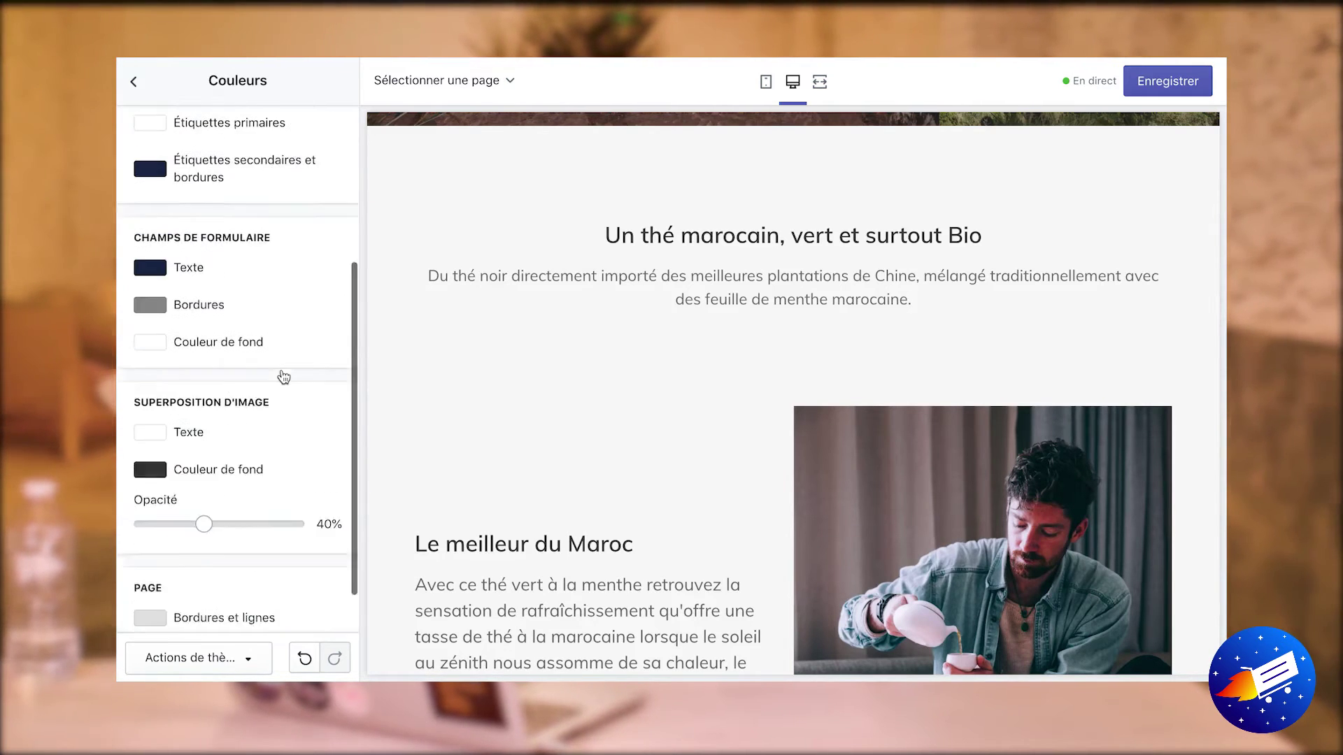
scroll(186, 270, up, 2)
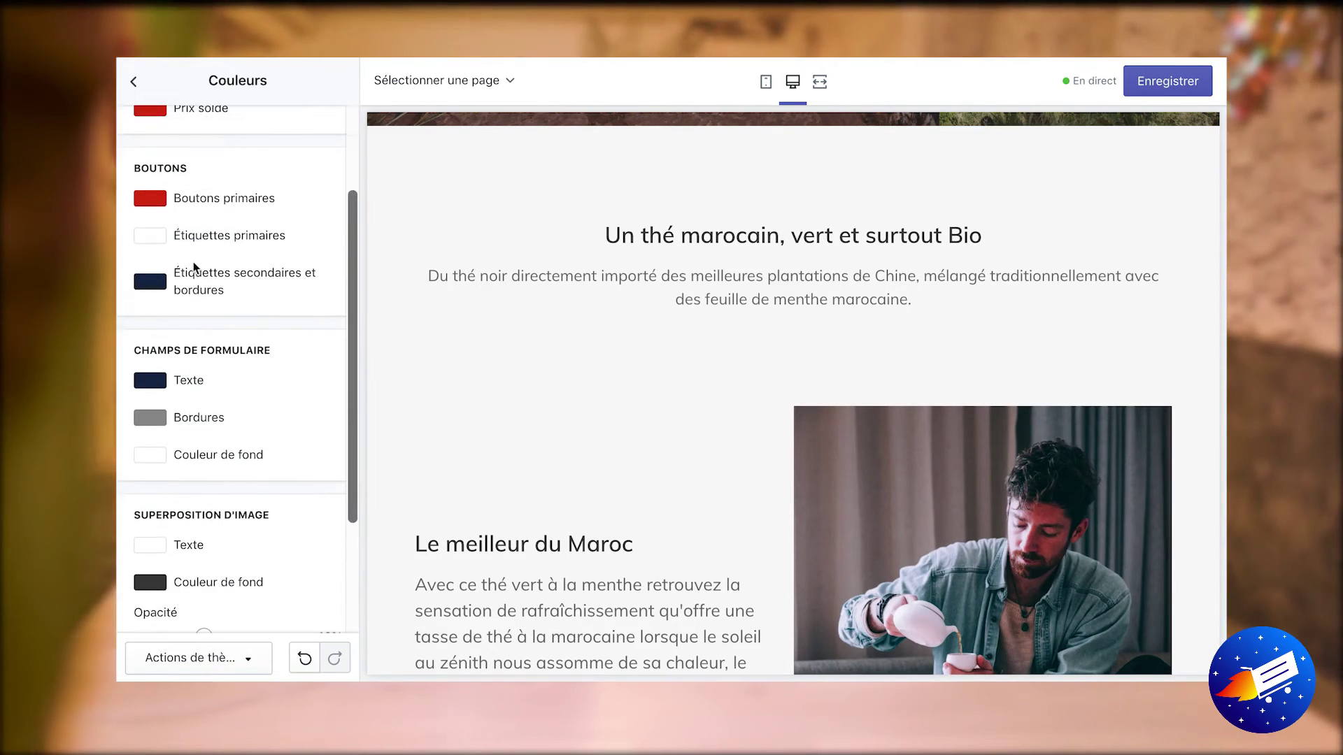
click(149, 277)
click(180, 523)
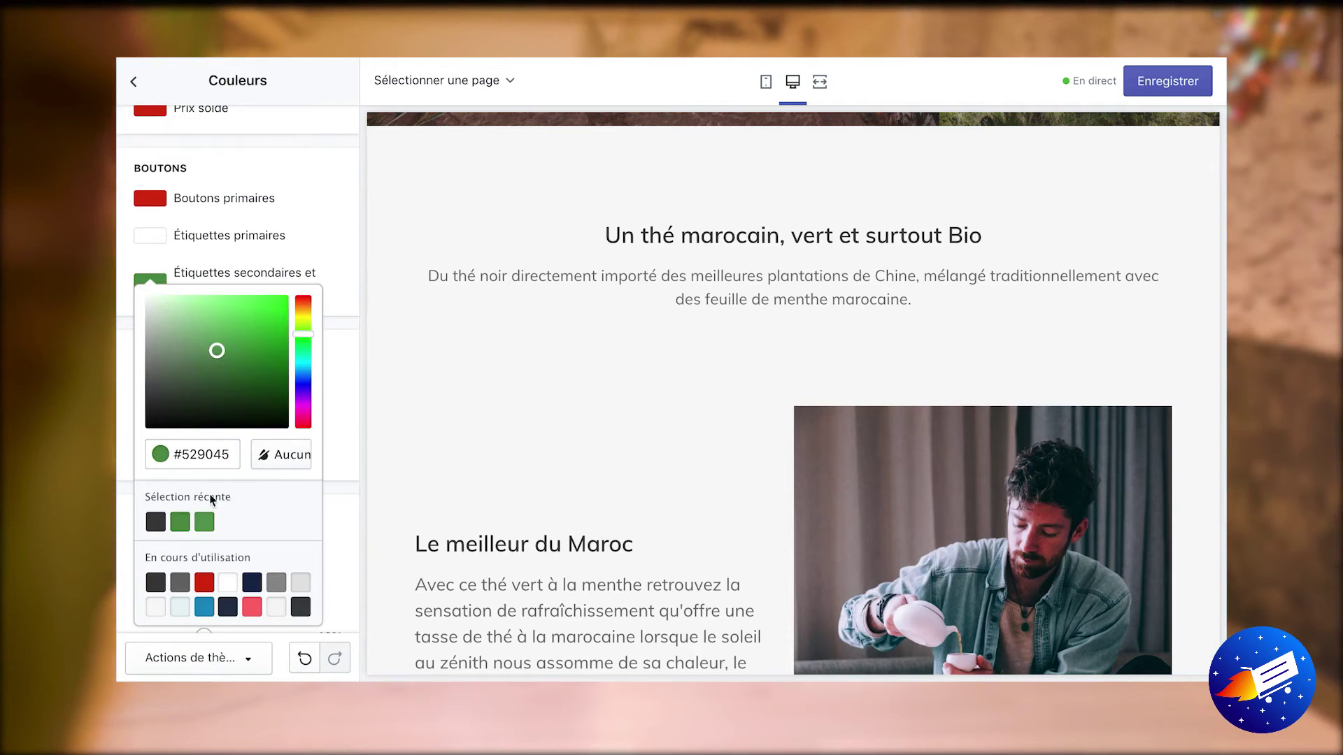
scroll(672, 384, down, 10)
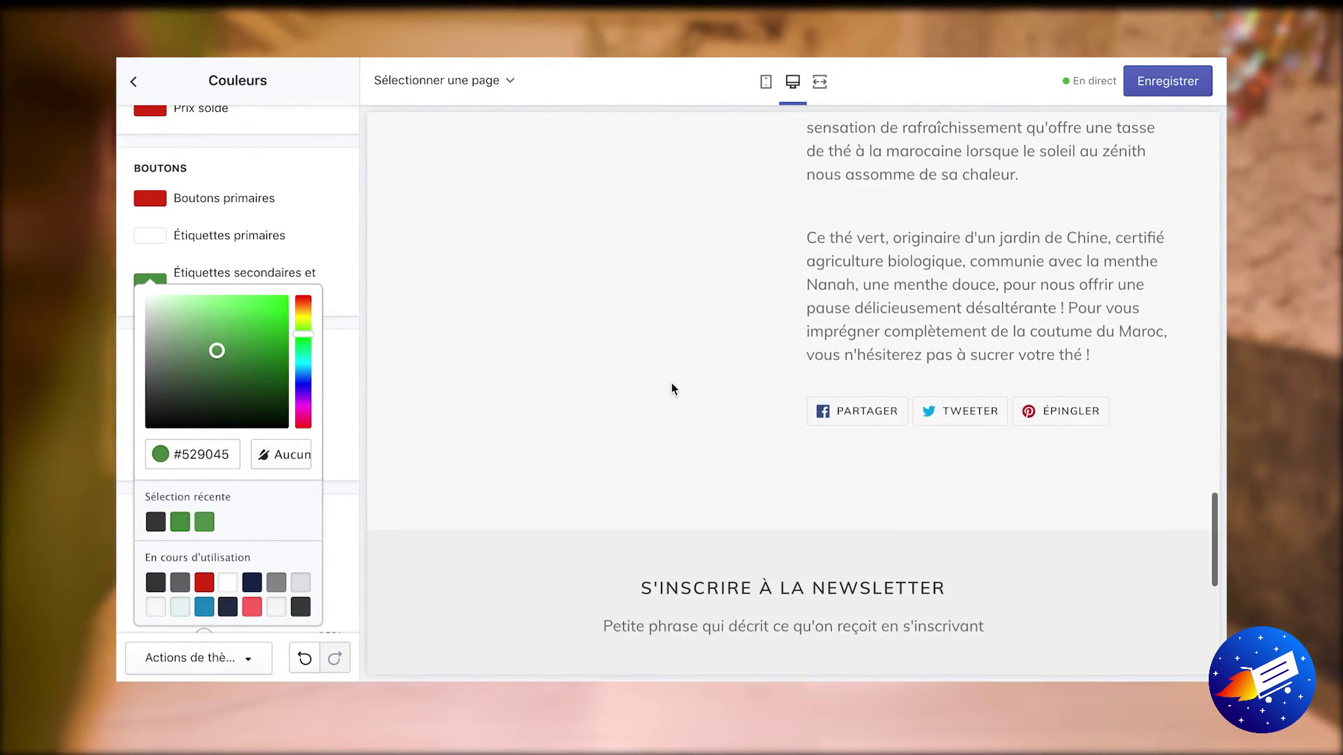
- Set the primary buttons colour (Boutons primaires) to the recently used green #5C9A50 and save the theme
click(149, 198)
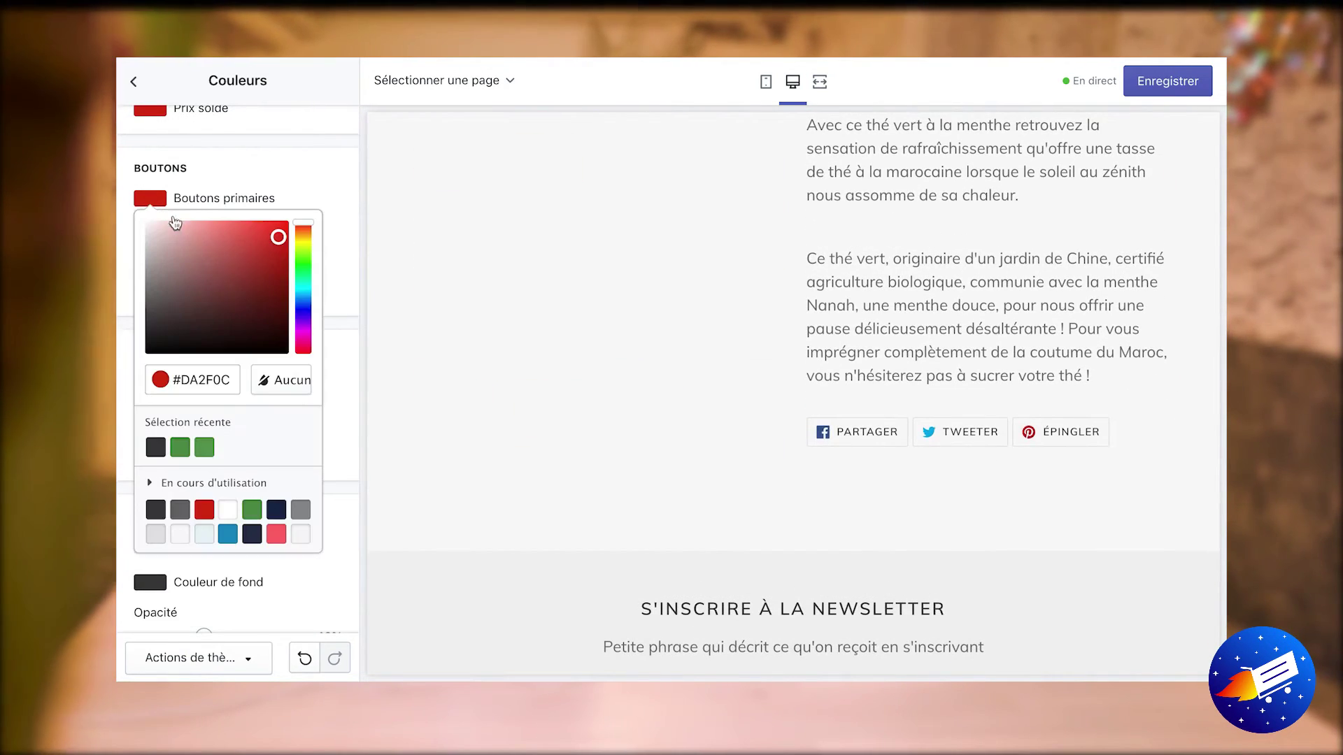
click(204, 447)
scroll(702, 416, up, 10)
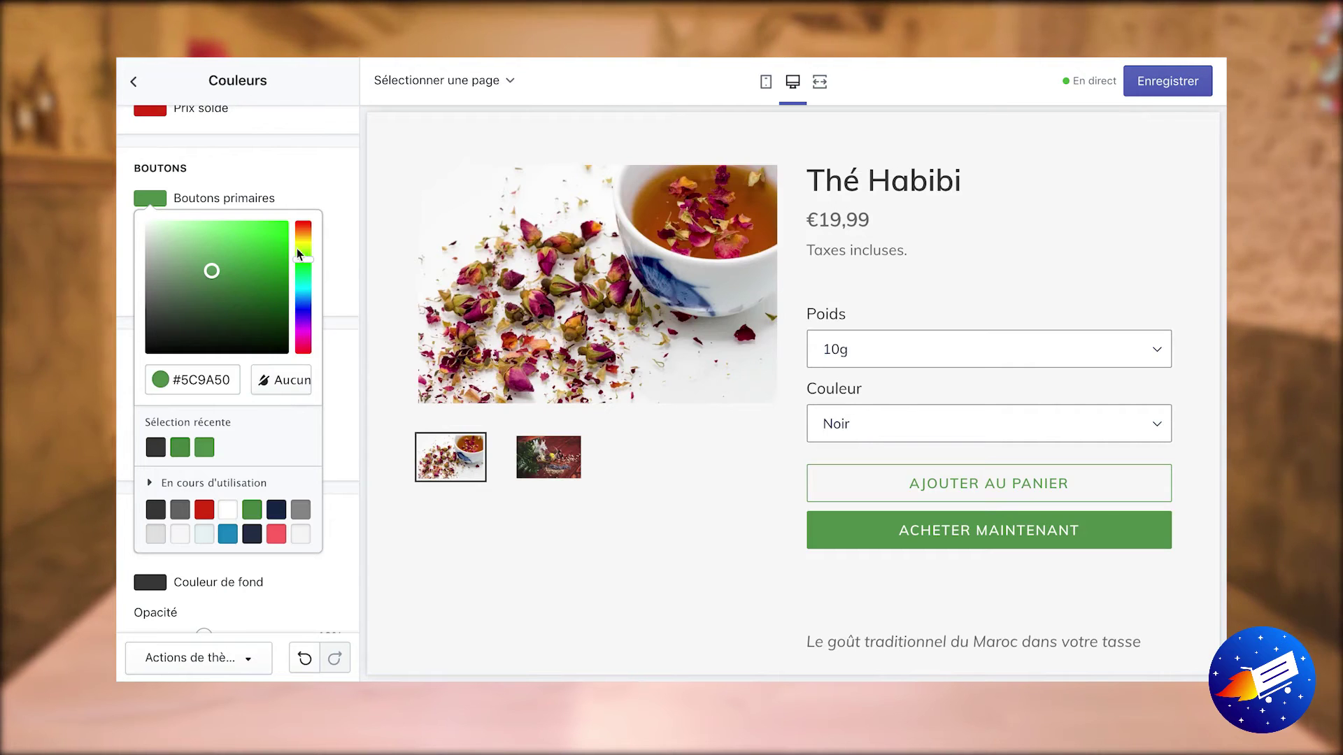
click(308, 166)
scroll(300, 384, up, 2)
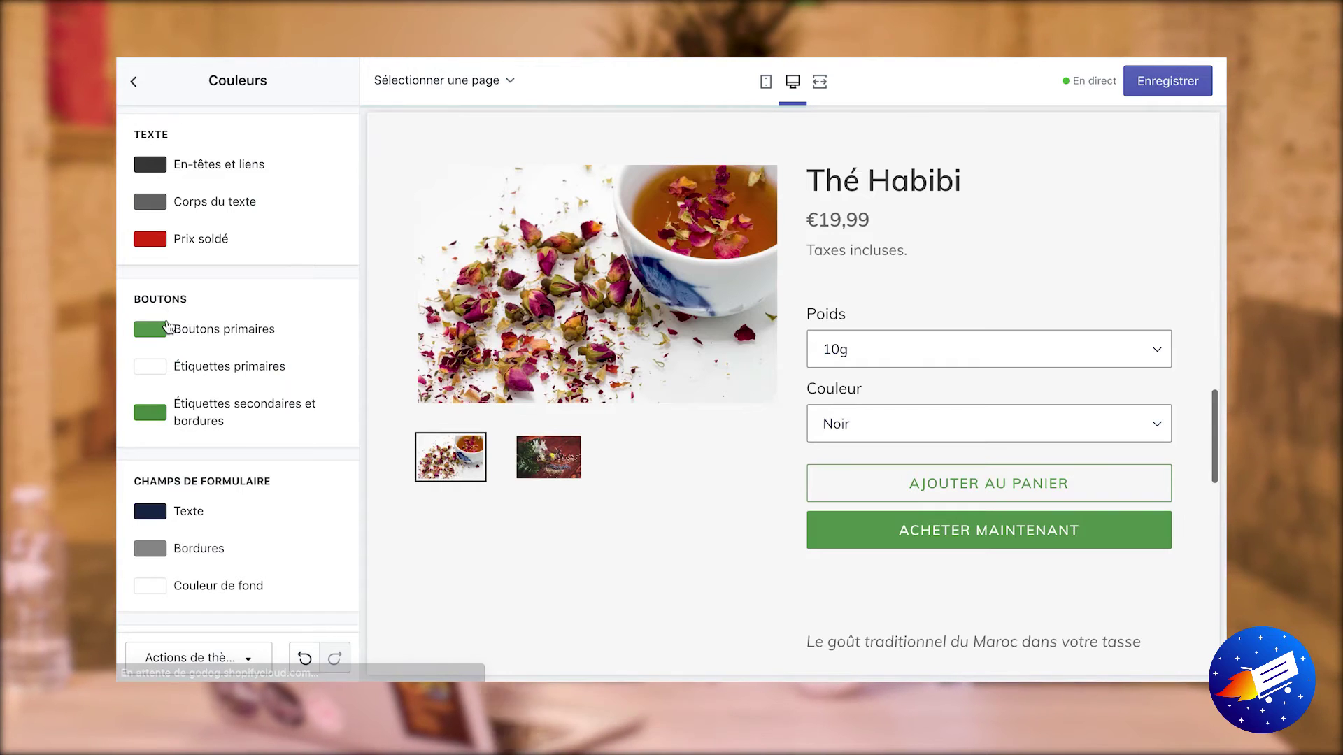
click(1147, 83)
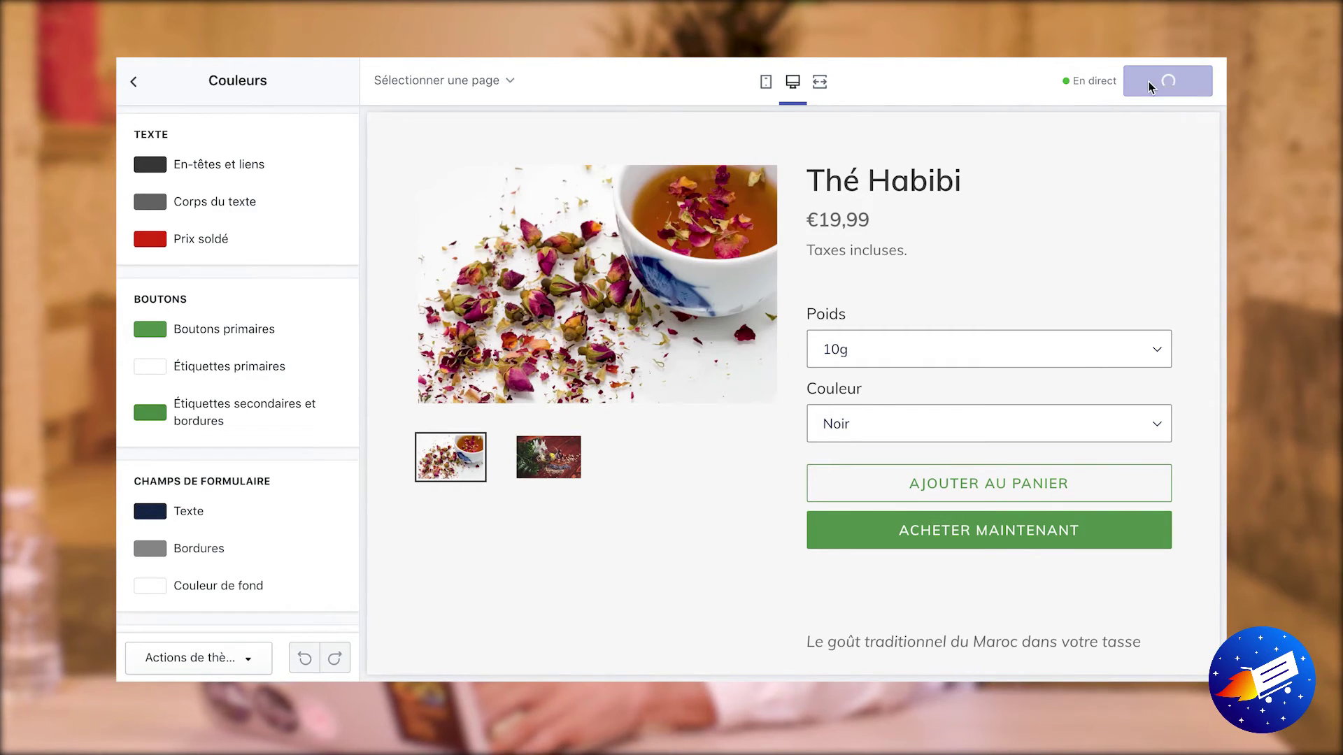
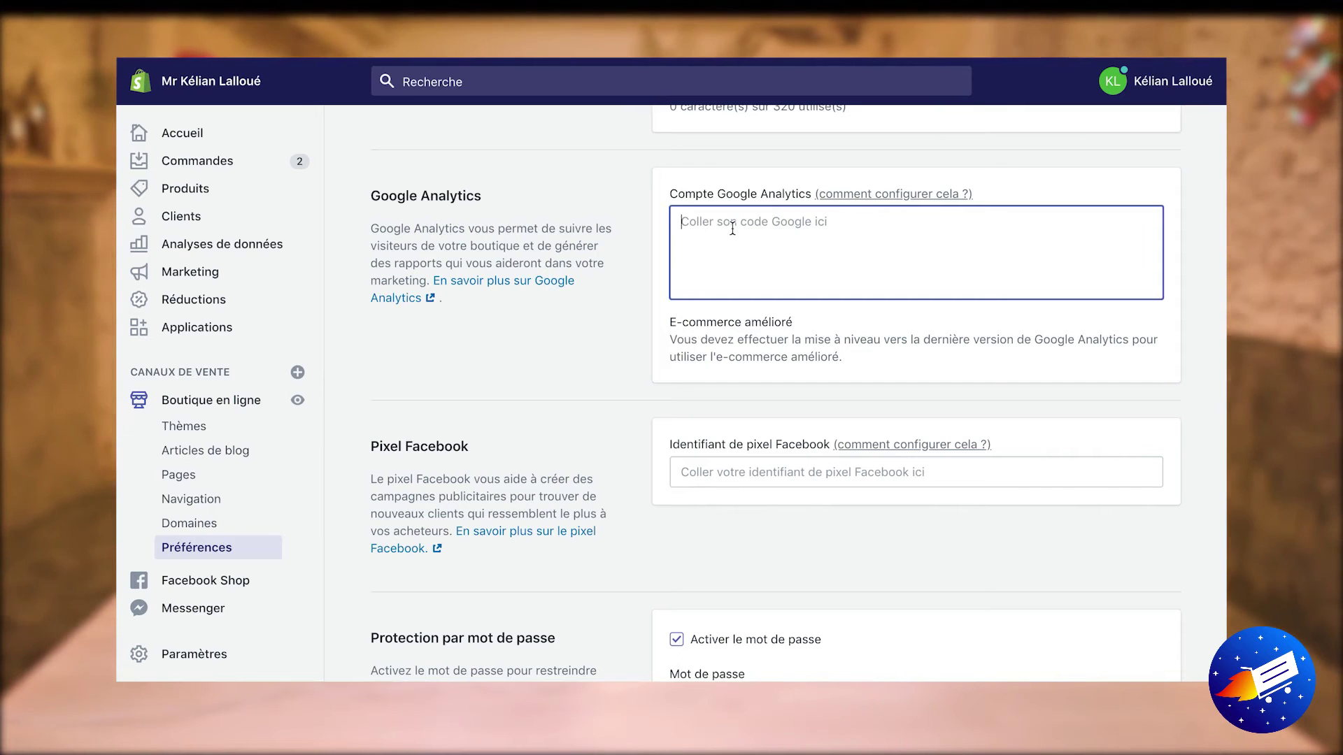
- Review the Google Analytics, Pixel Facebook and password protection settings in the online store preferences, then return to the page title settings
scroll(635, 242, down, 2)
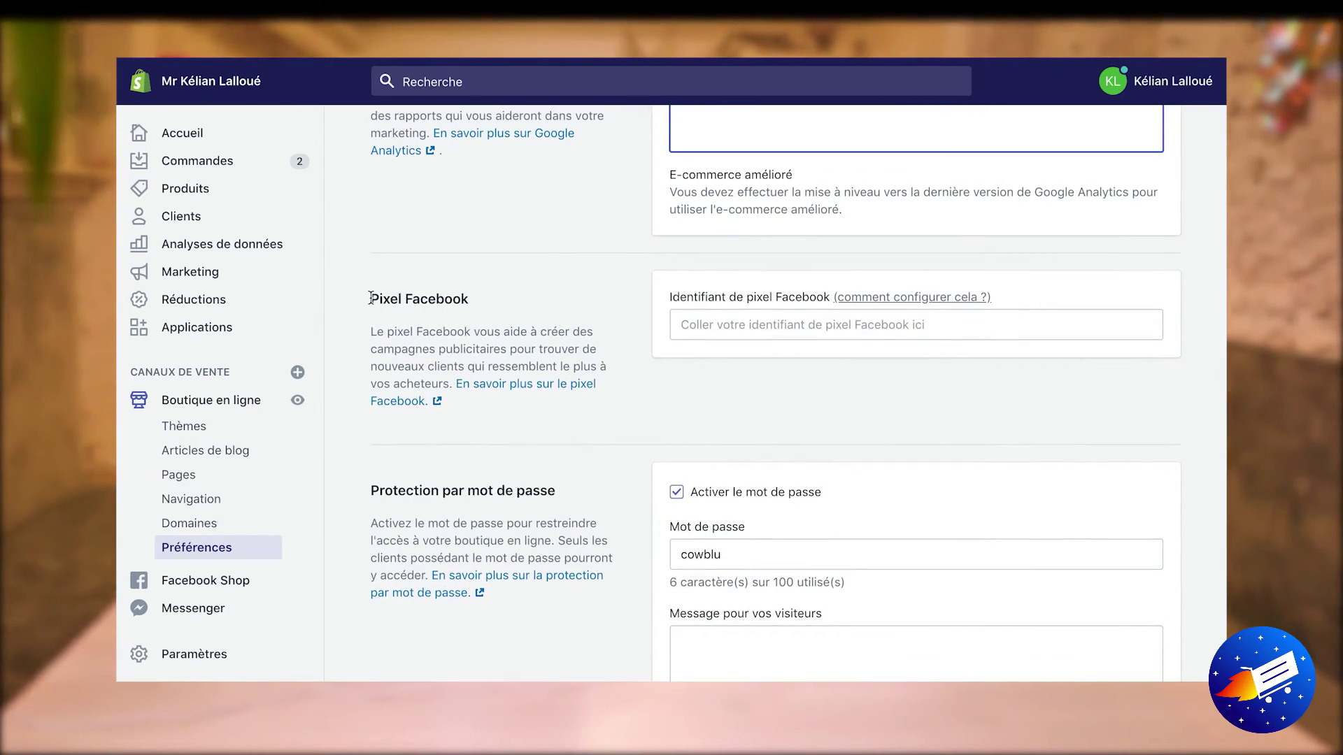
drag(482, 300, 371, 298)
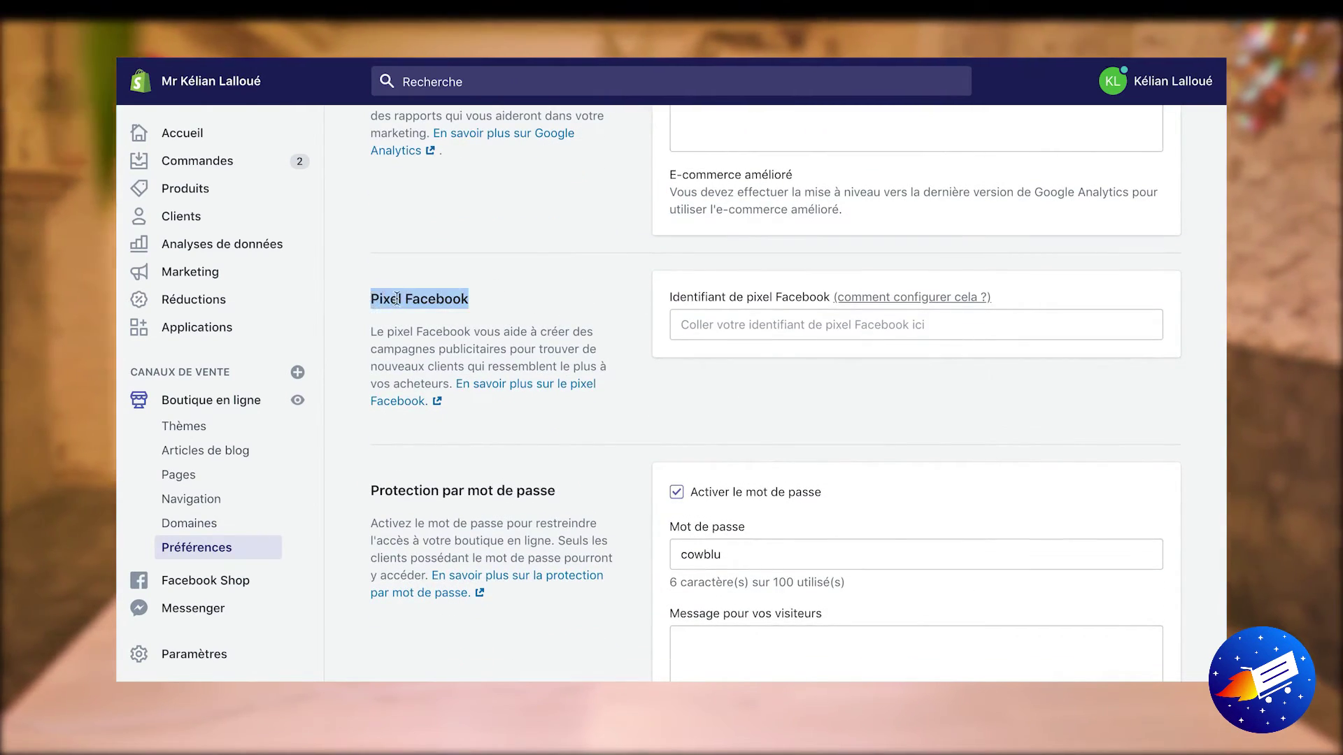
click(481, 296)
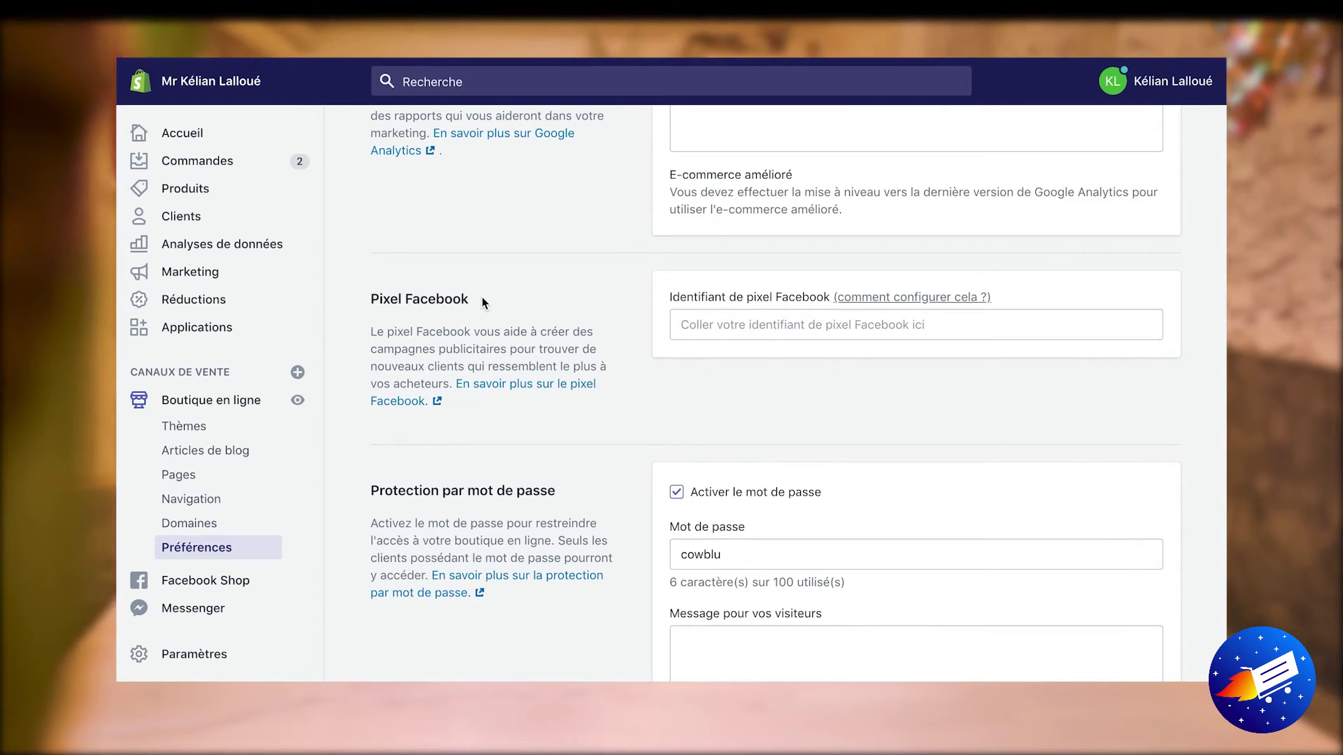
click(710, 320)
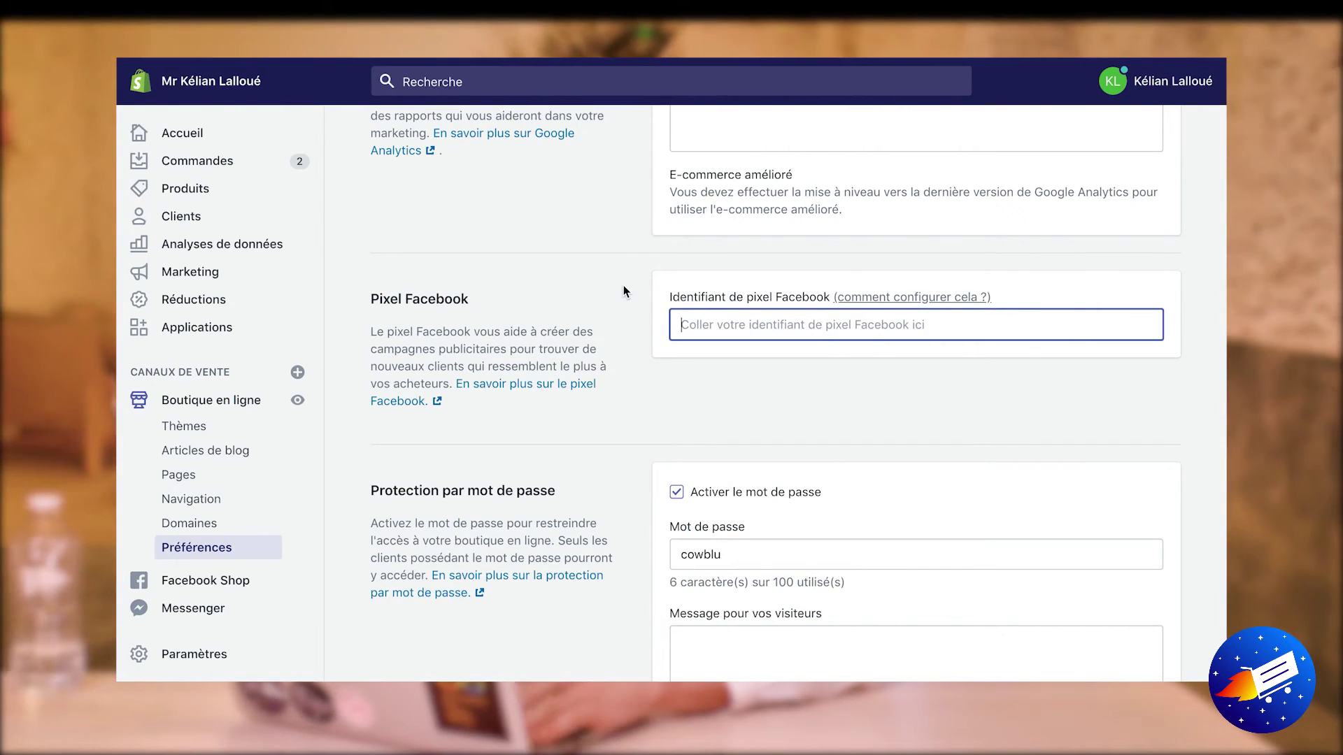
double_click(411, 296)
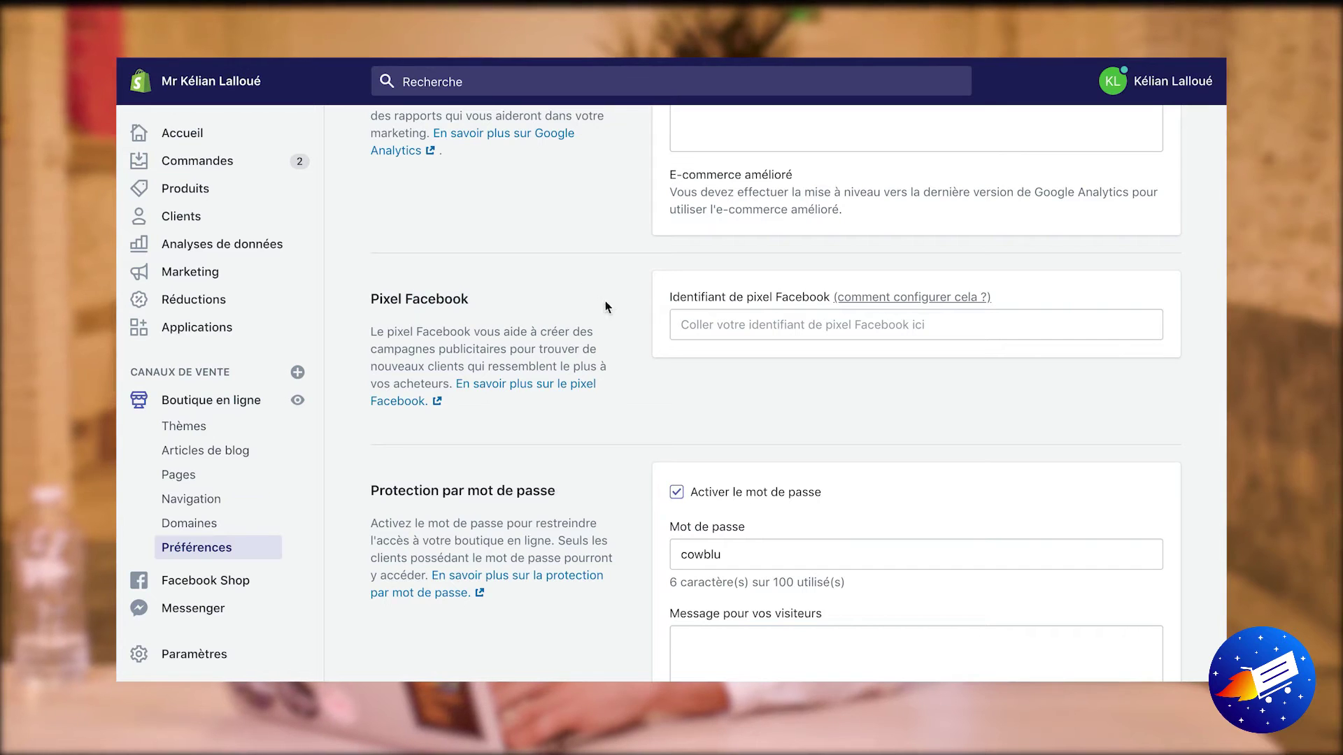
scroll(631, 320, down, 1)
scroll(631, 321, up, 10)
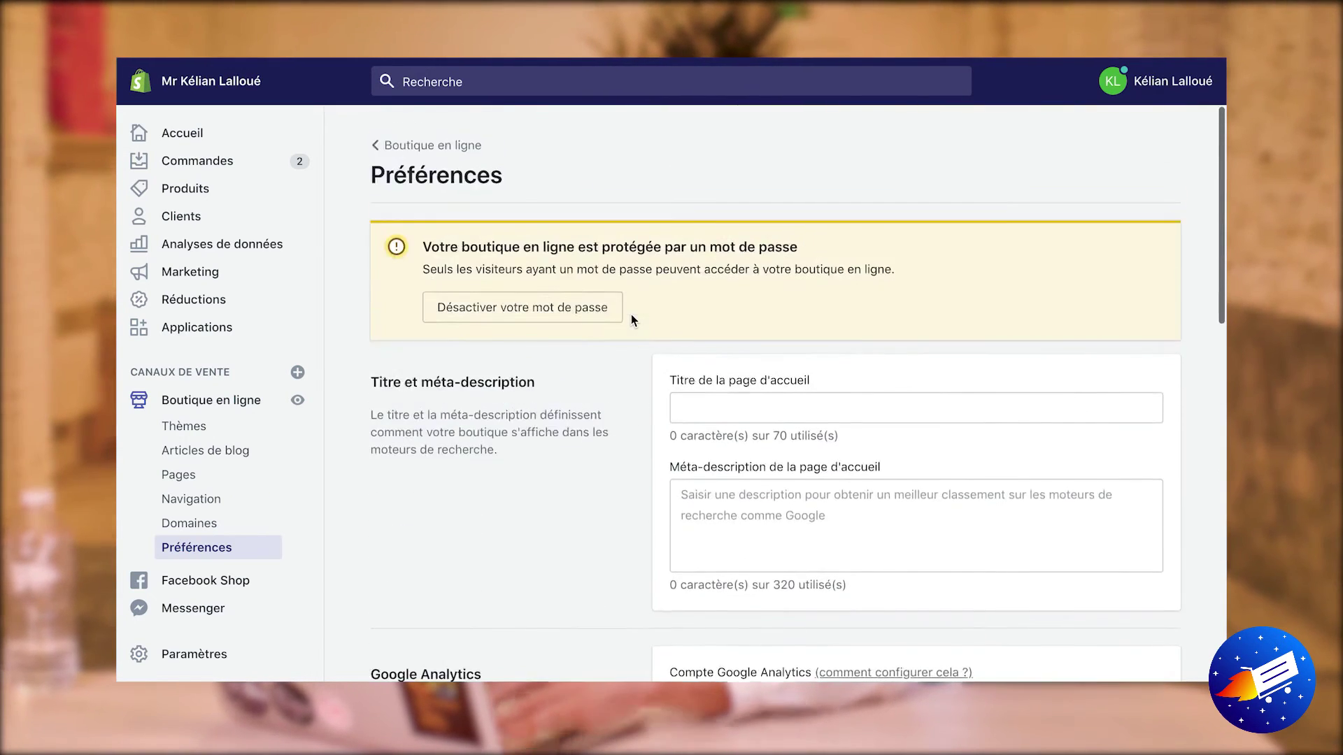
- Switch the store's password protection off and back on in the online store preferences
scroll(632, 320, down, 12)
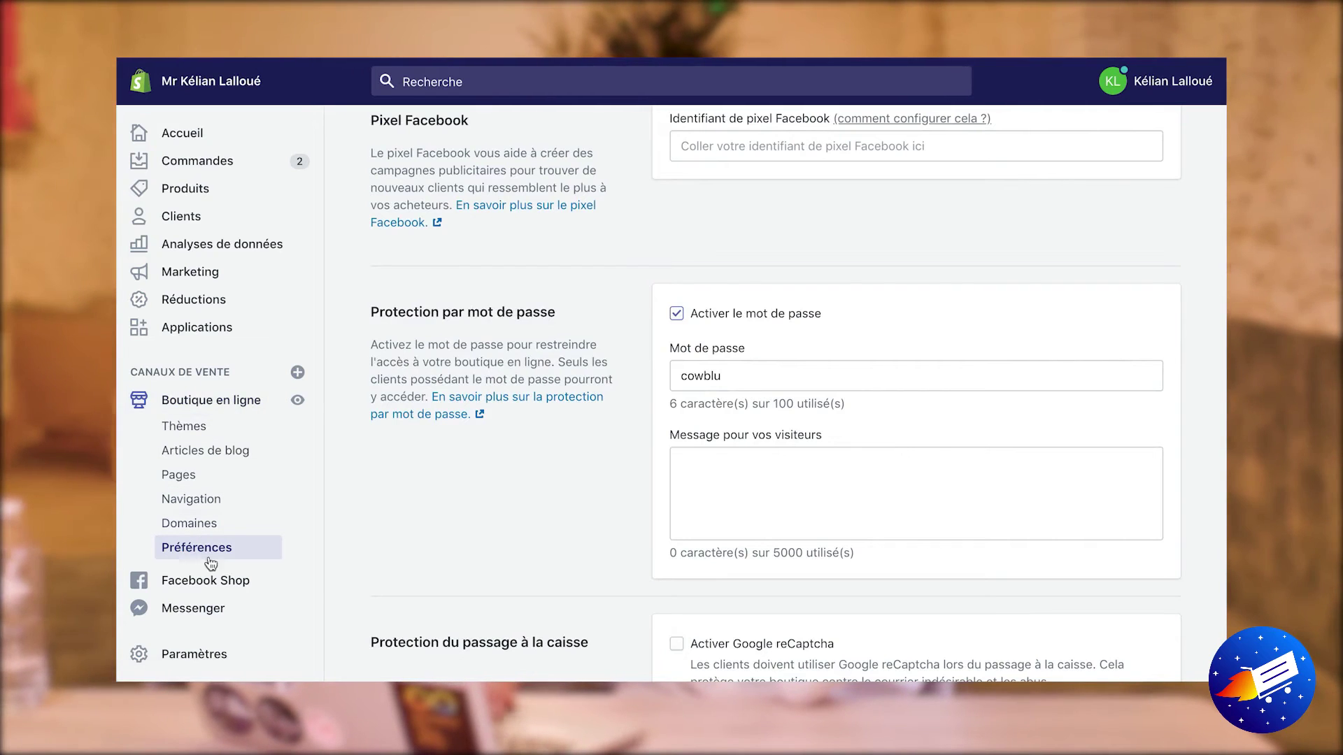
click(676, 314)
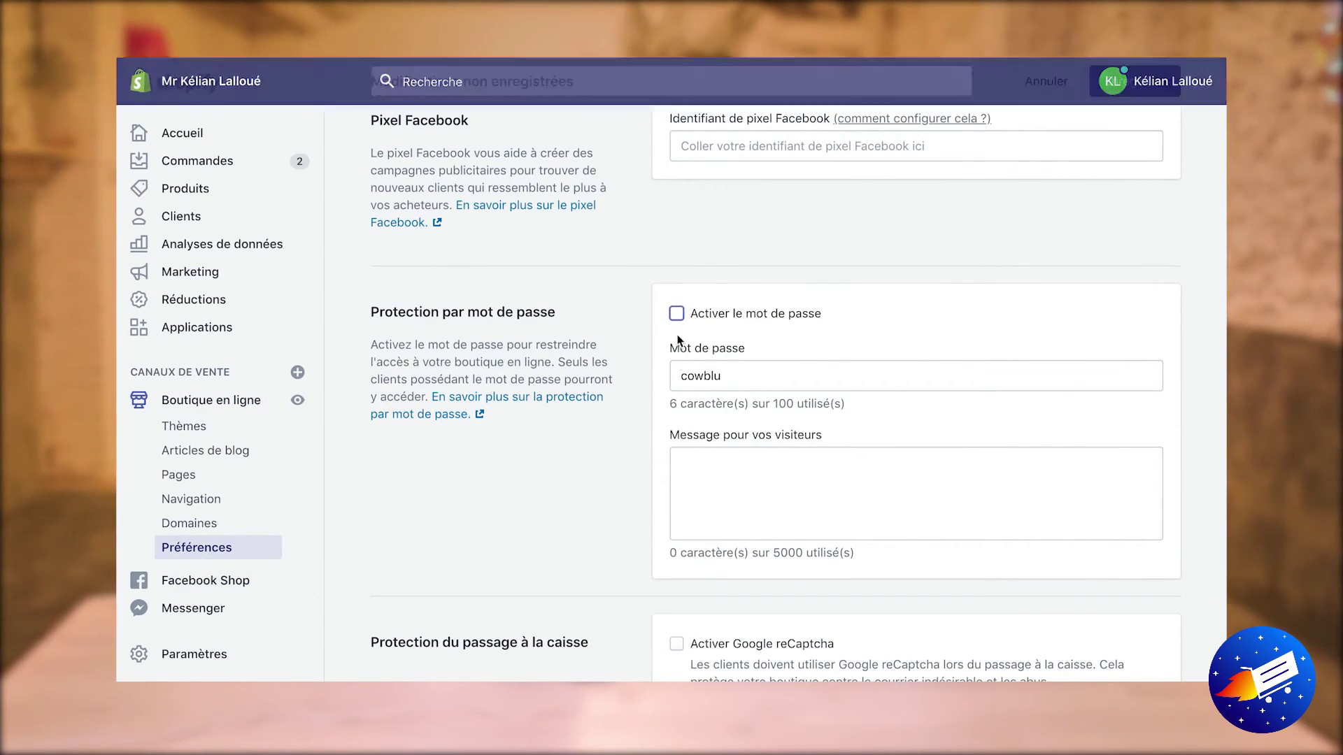
click(677, 314)
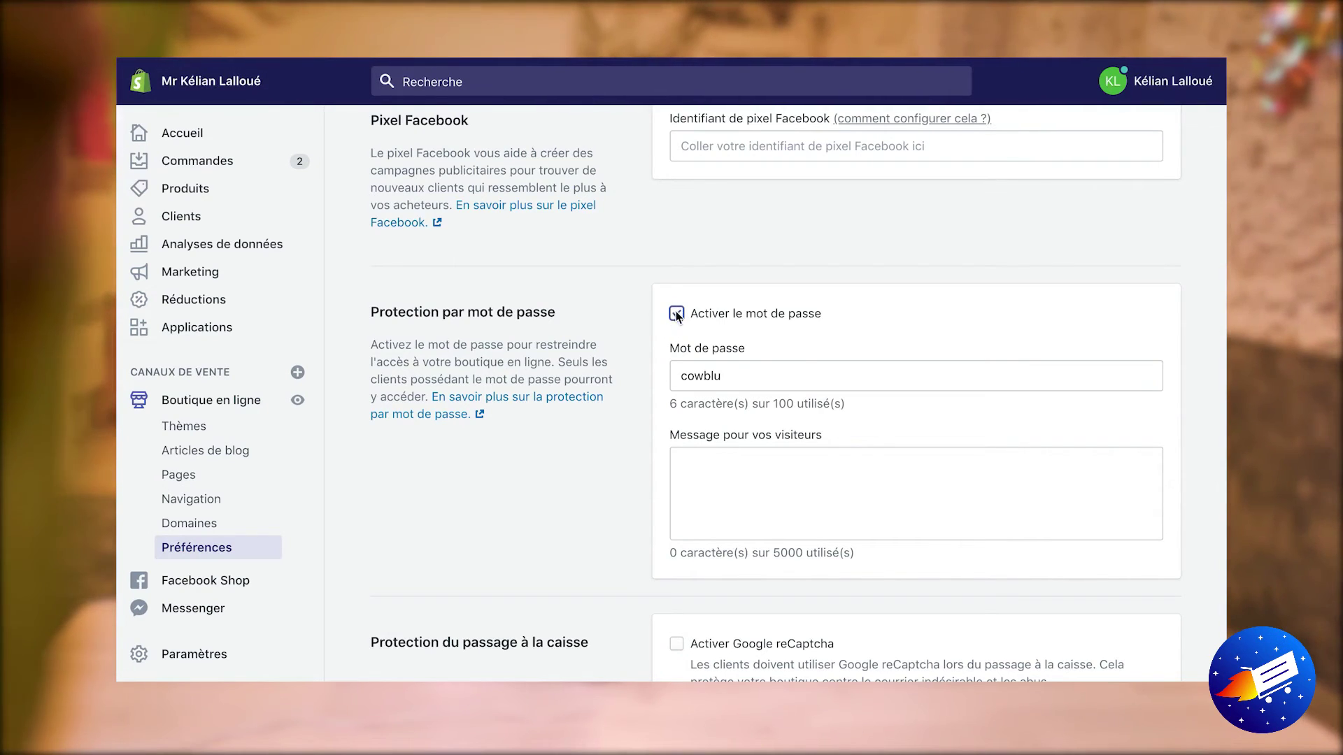
click(677, 315)
click(675, 316)
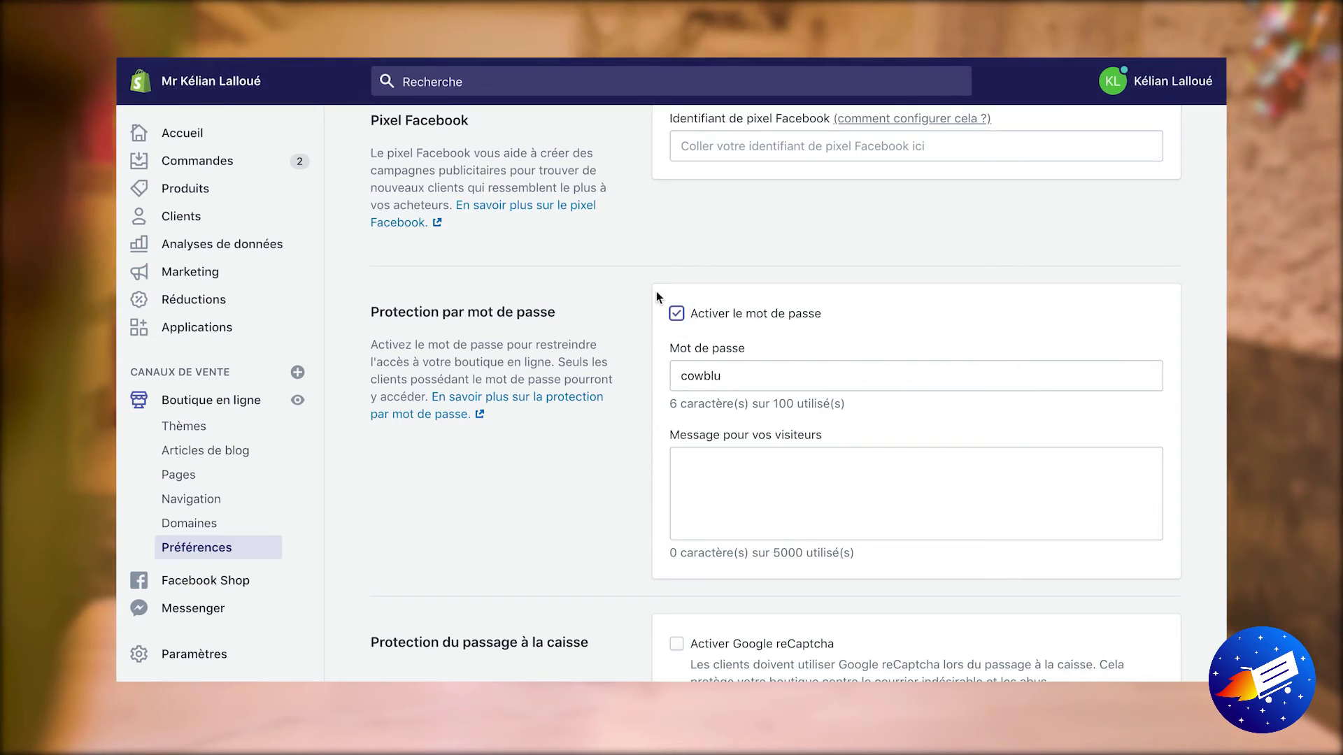
scroll(656, 291, up, 1)
scroll(656, 291, down, 4)
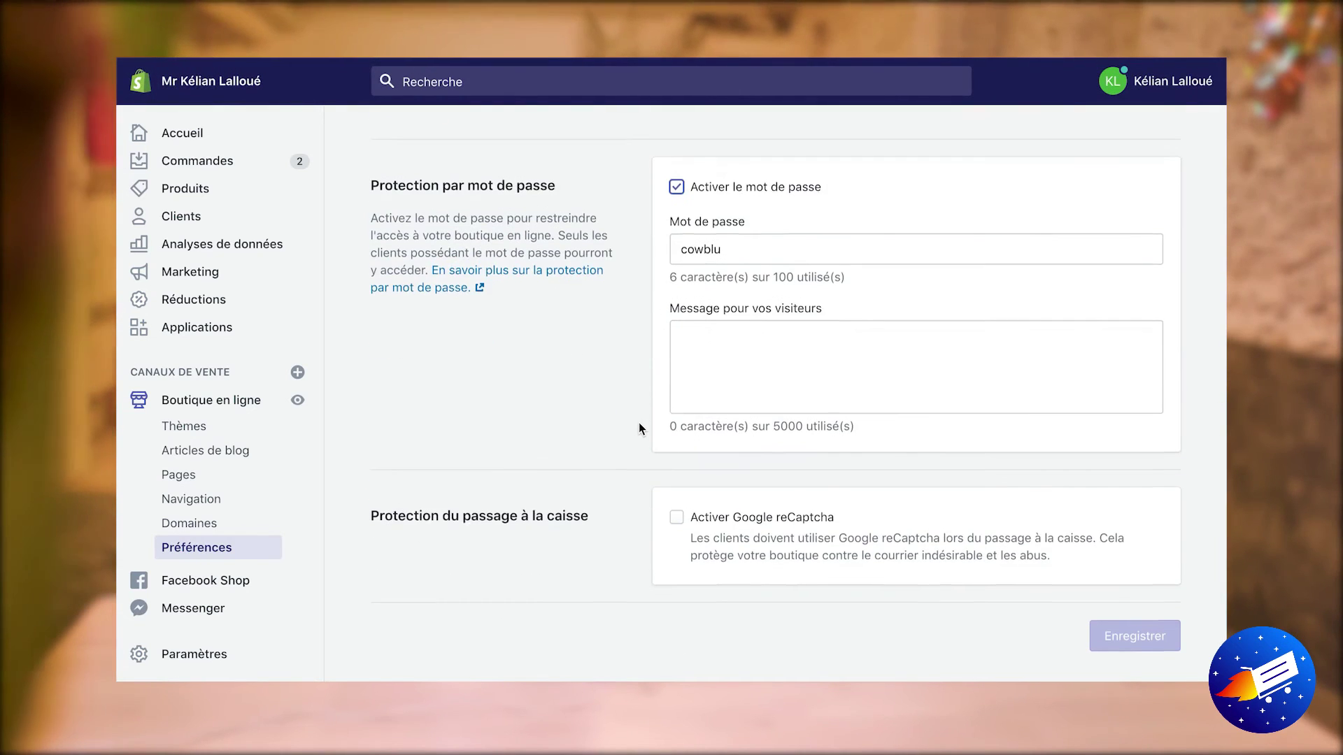
- Set the home page title to "Thé Habibi - Le meilleur du Maroc dans votre tasse" and save the preferences
scroll(639, 422, up, 10)
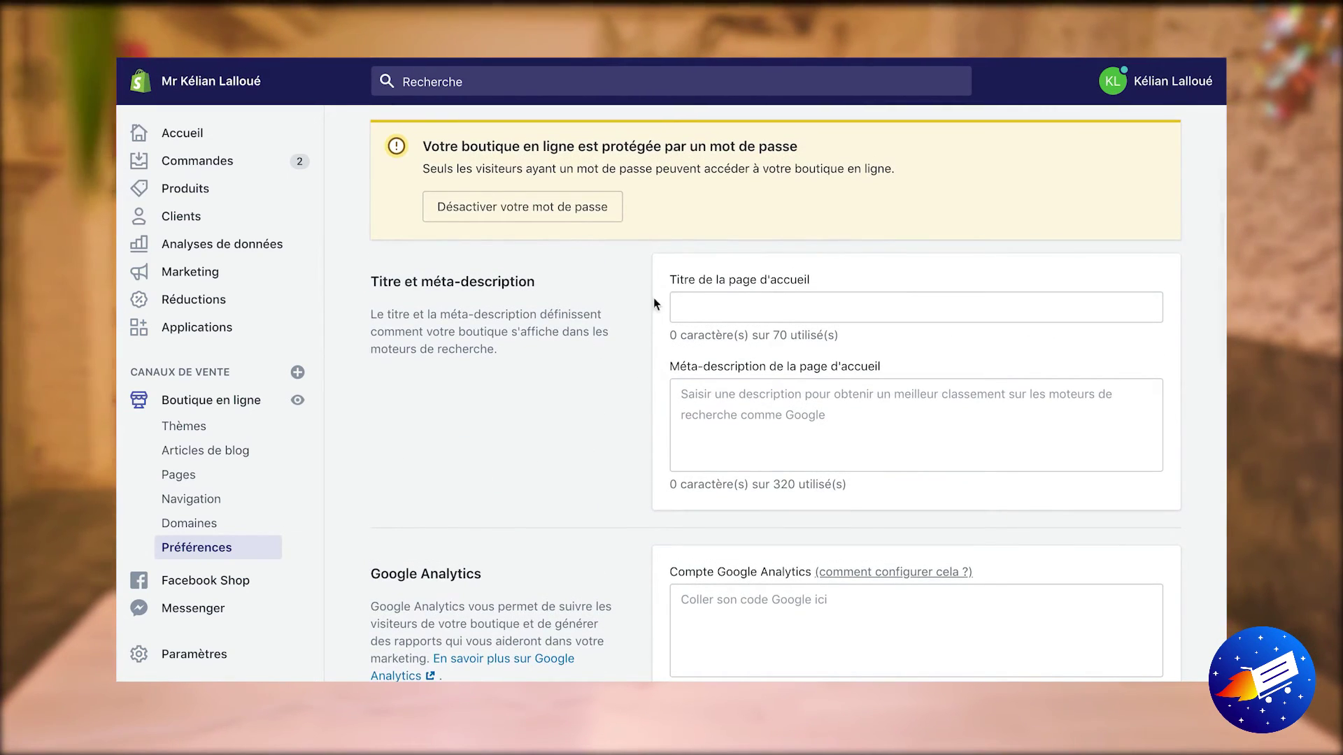
click(710, 296)
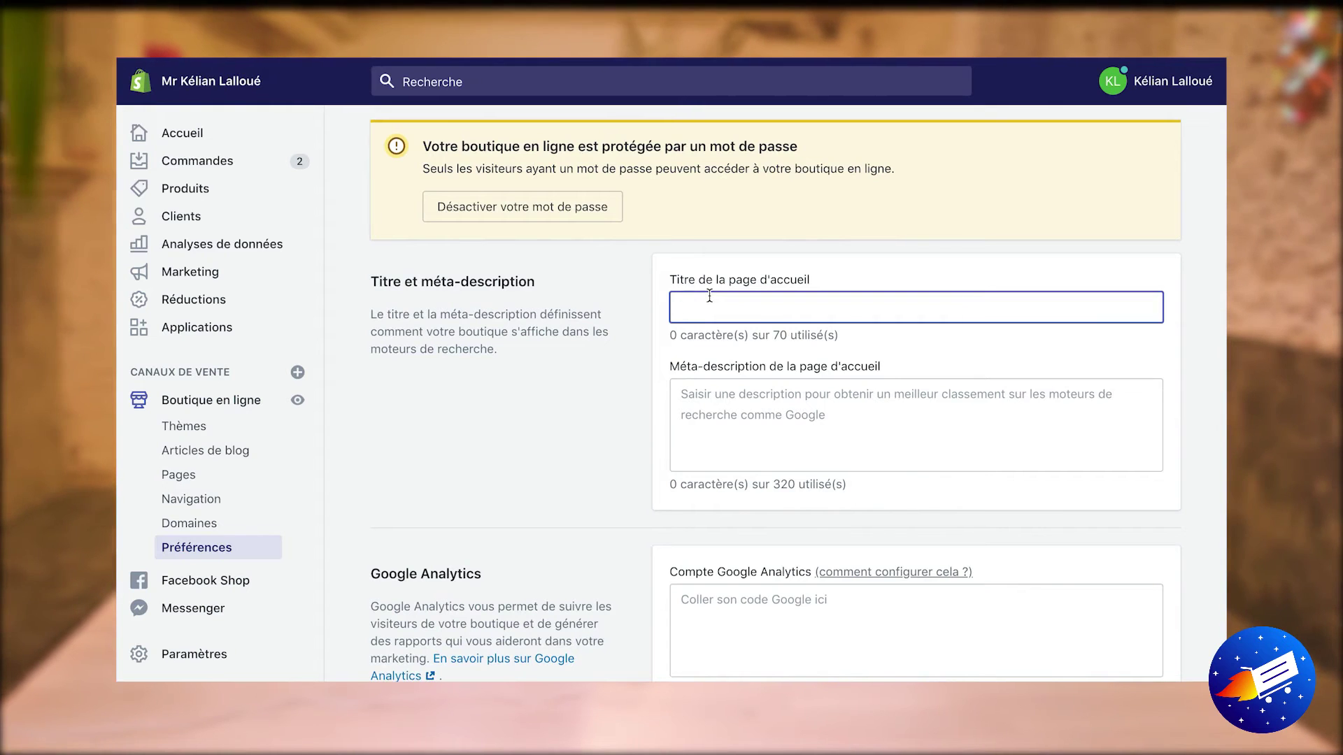
click(727, 411)
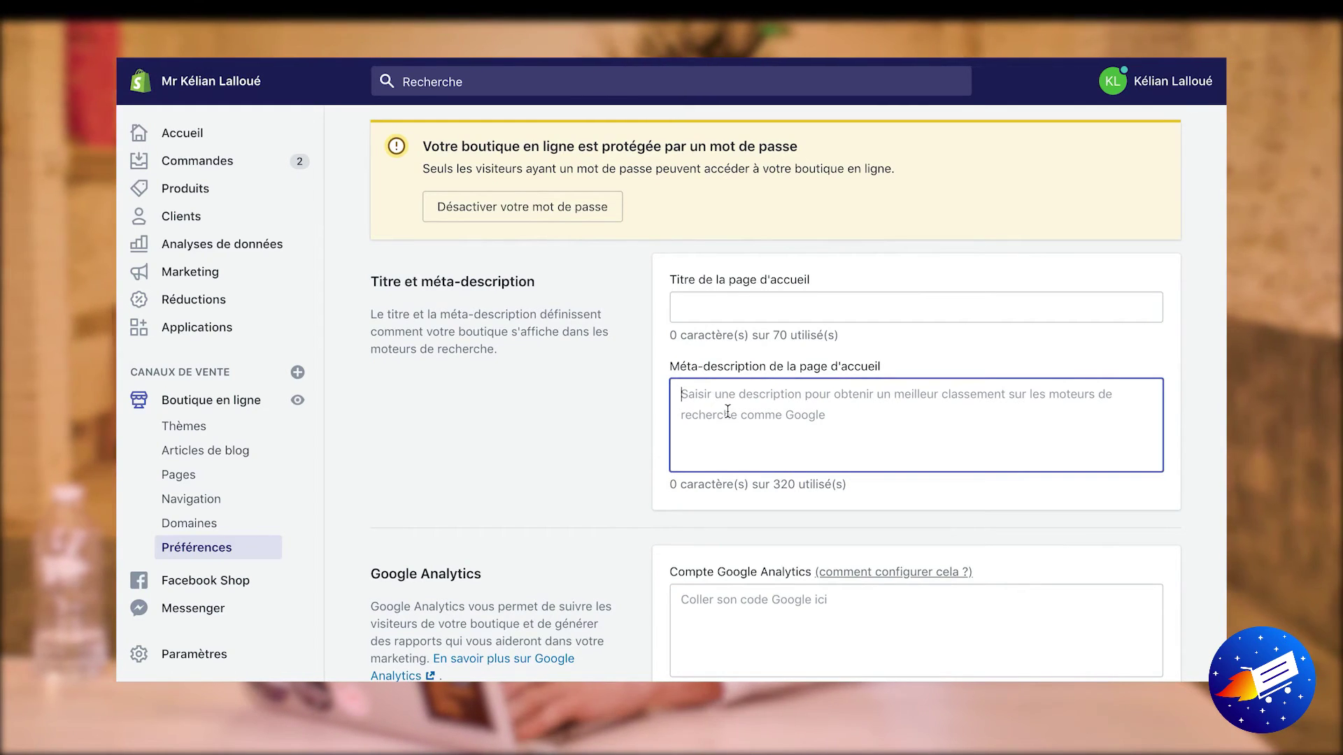
click(739, 299)
text(Thé Hai)
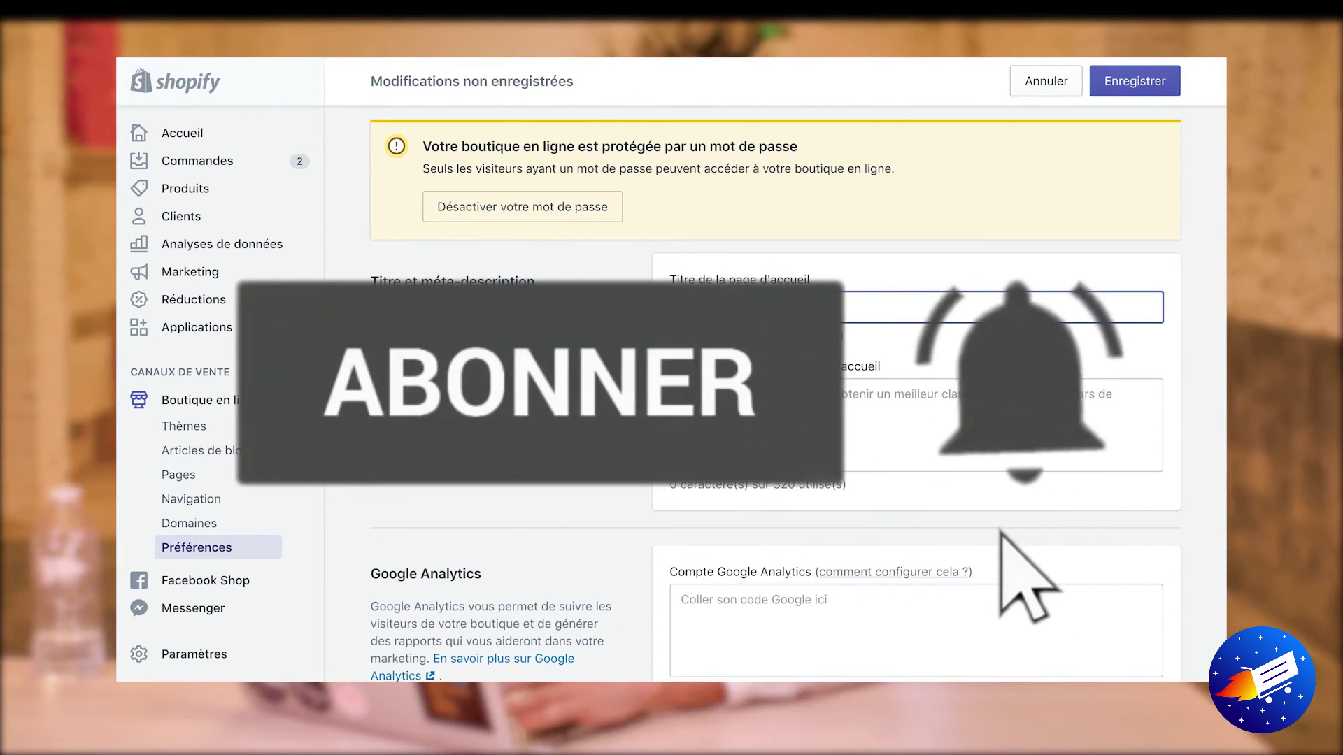
text(ibi - Le meilleur du Ma)
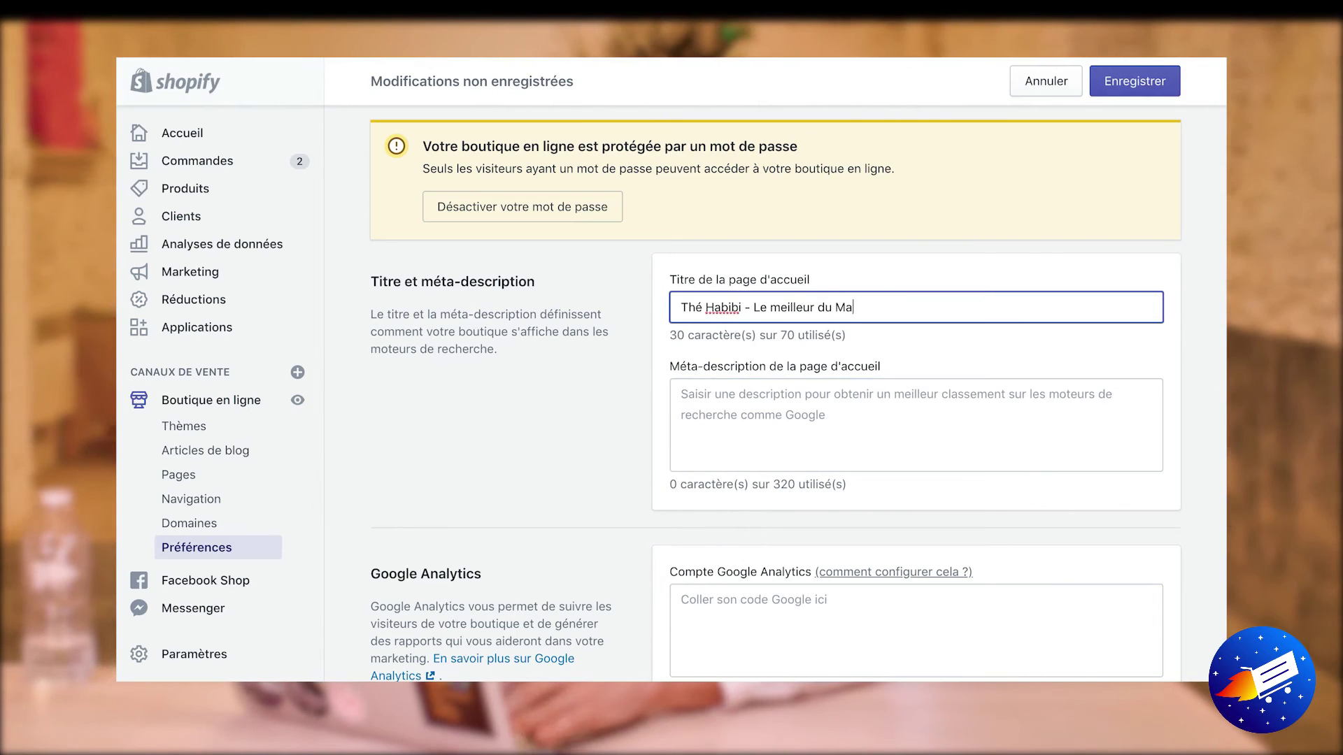
text(roc dans votre tasse)
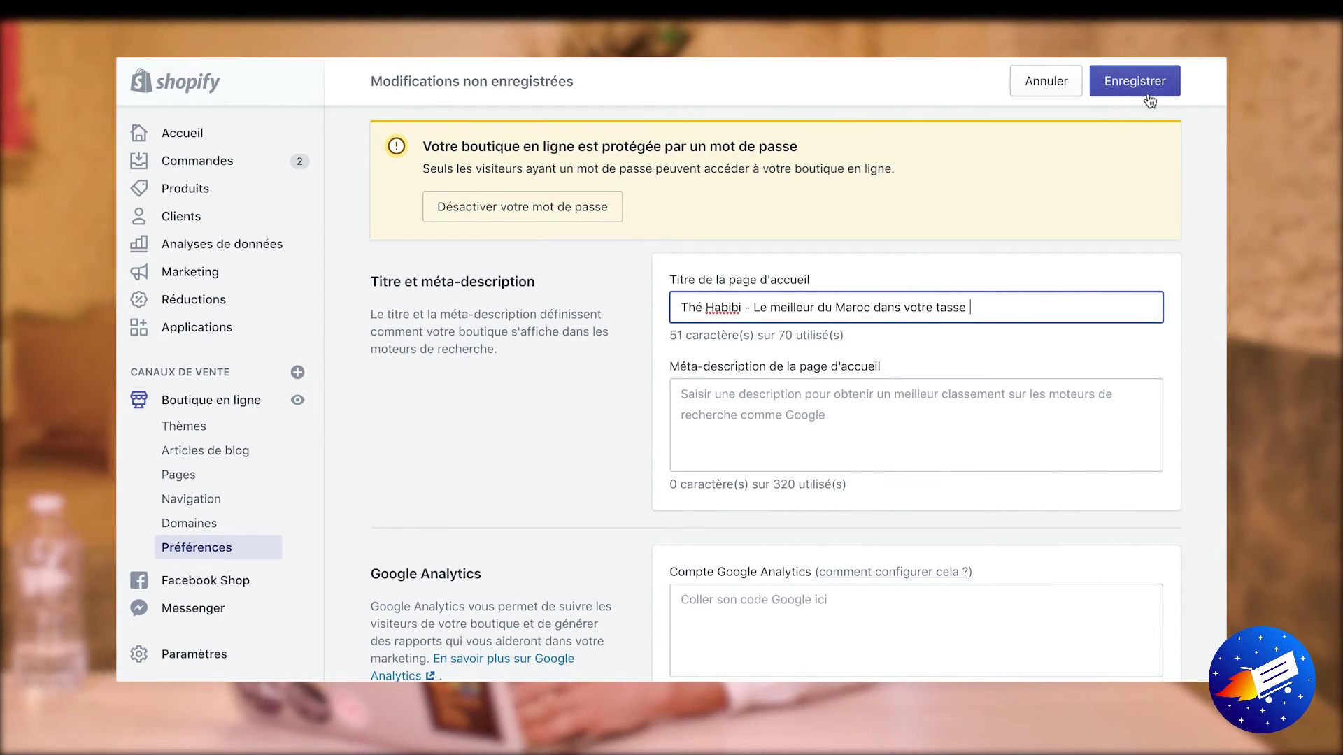
click(1148, 94)
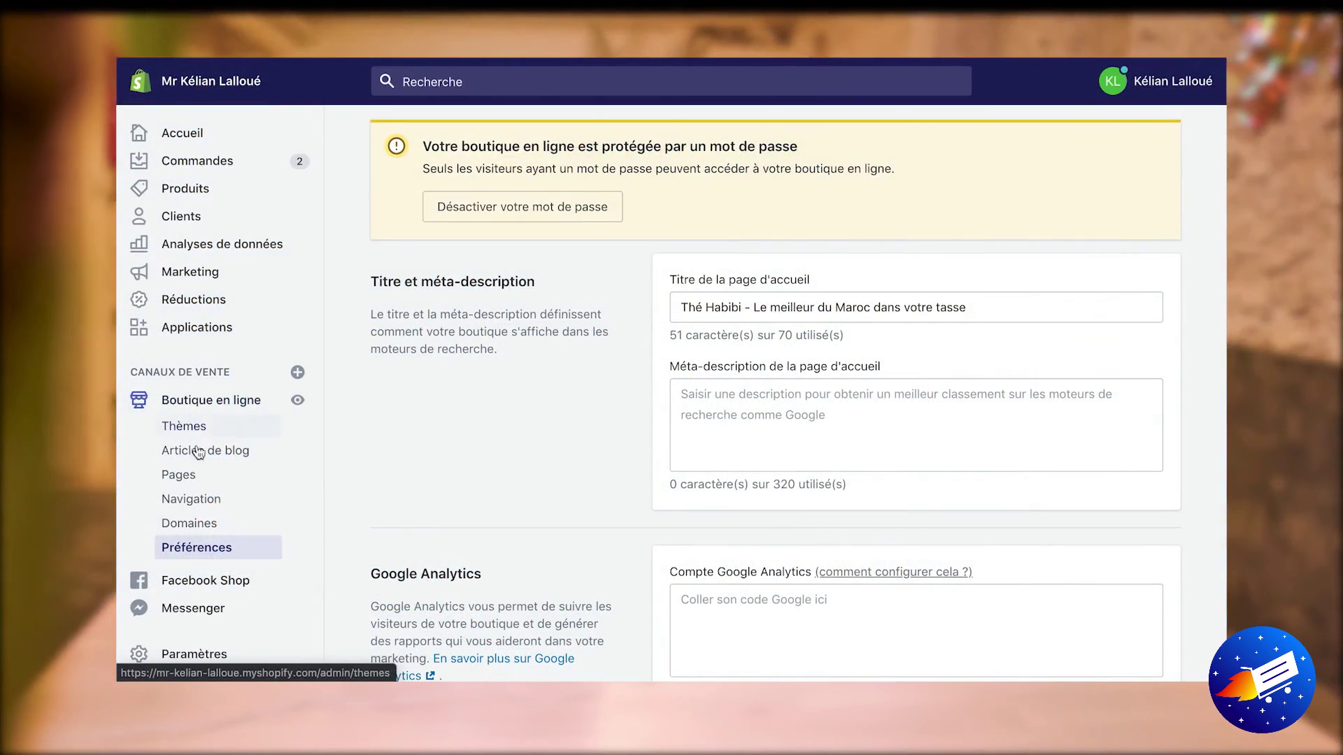
- Search for the new domain name "The-habibi" in the store's domain settings and start the purchase of The-habibi.com
click(196, 525)
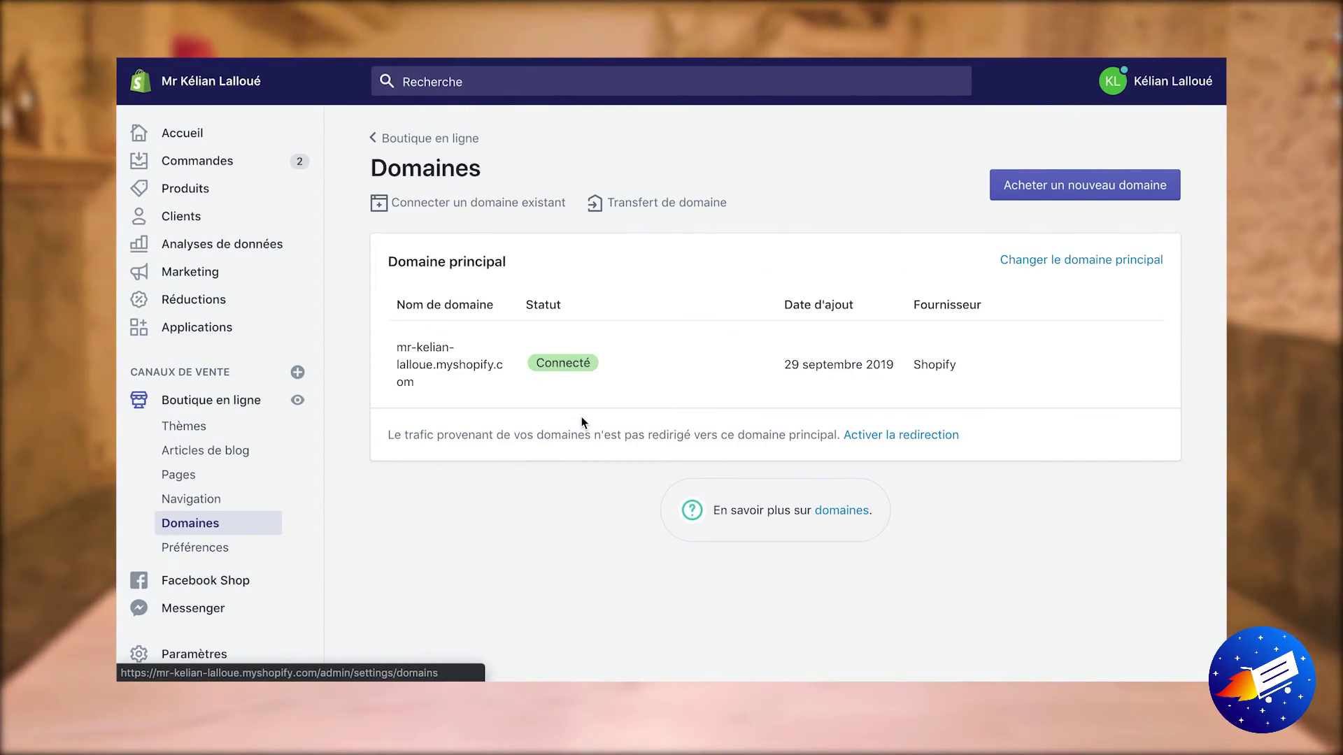
click(1084, 180)
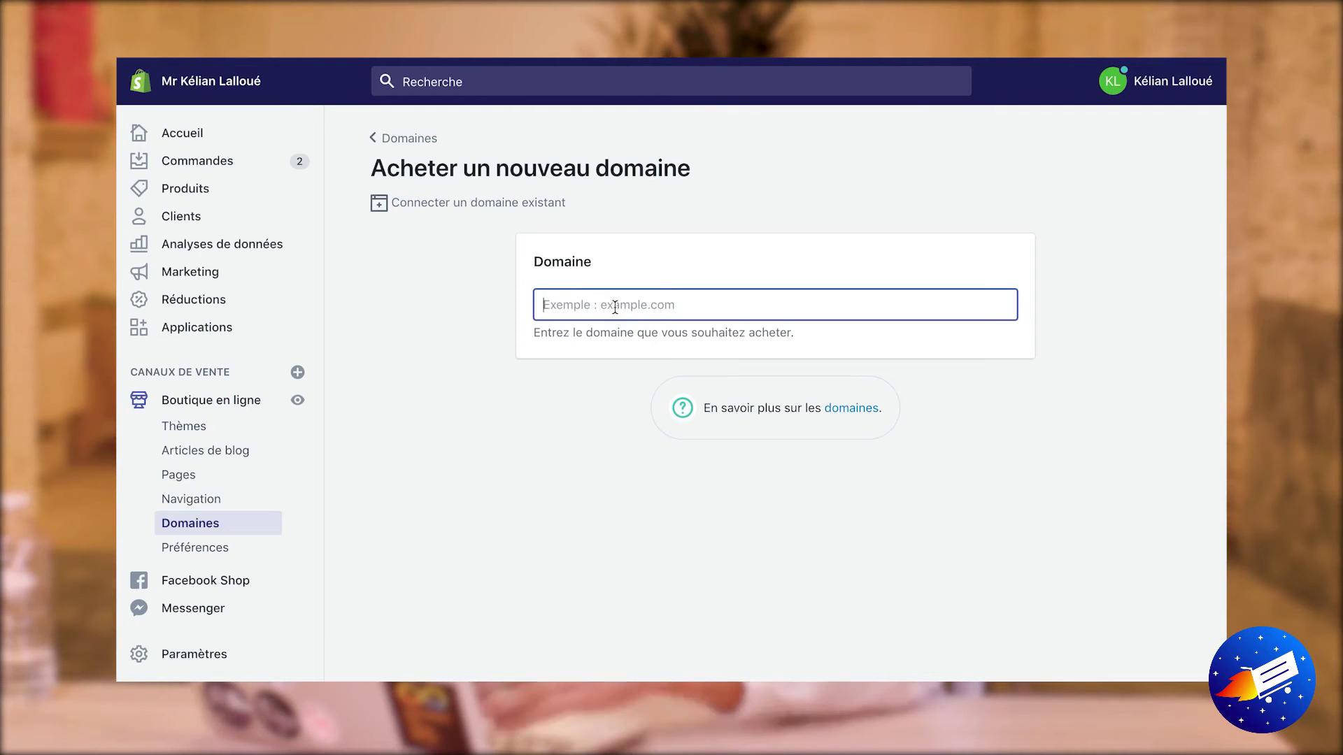
text(The-habibi)
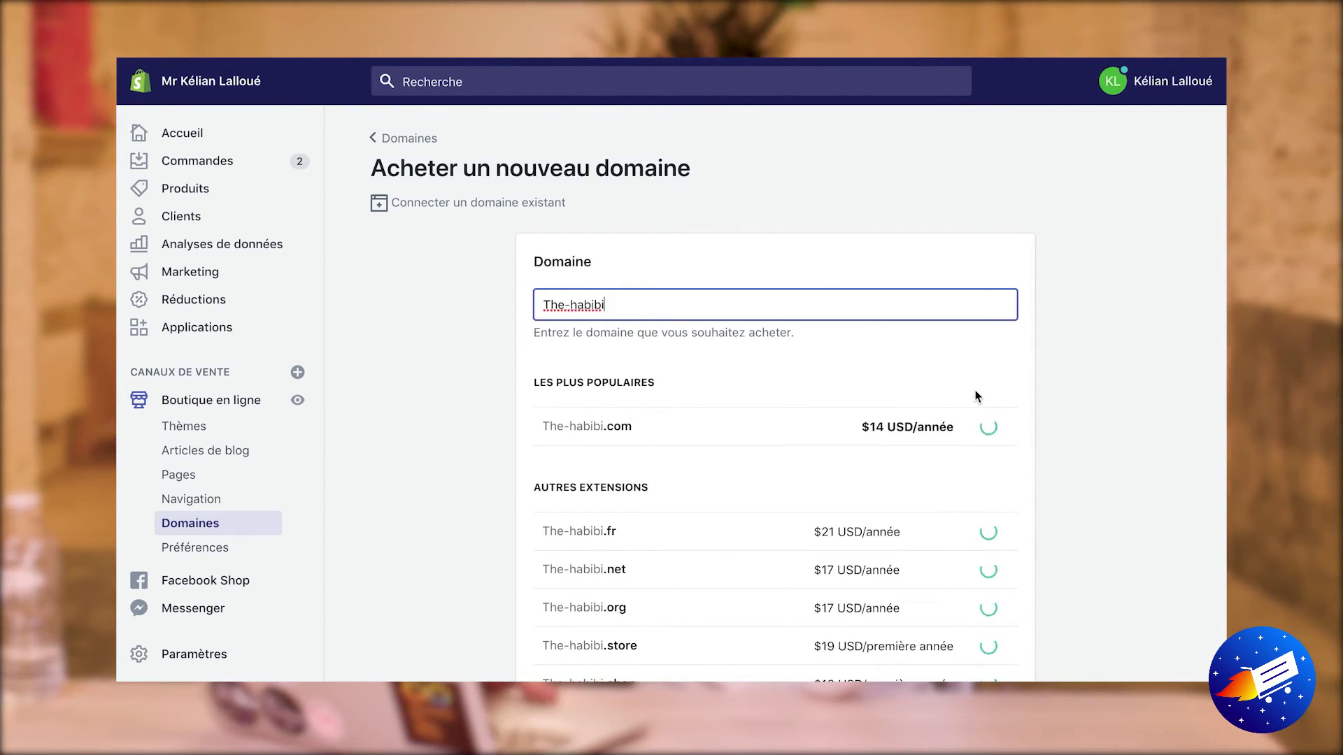
scroll(1118, 384, down, 1)
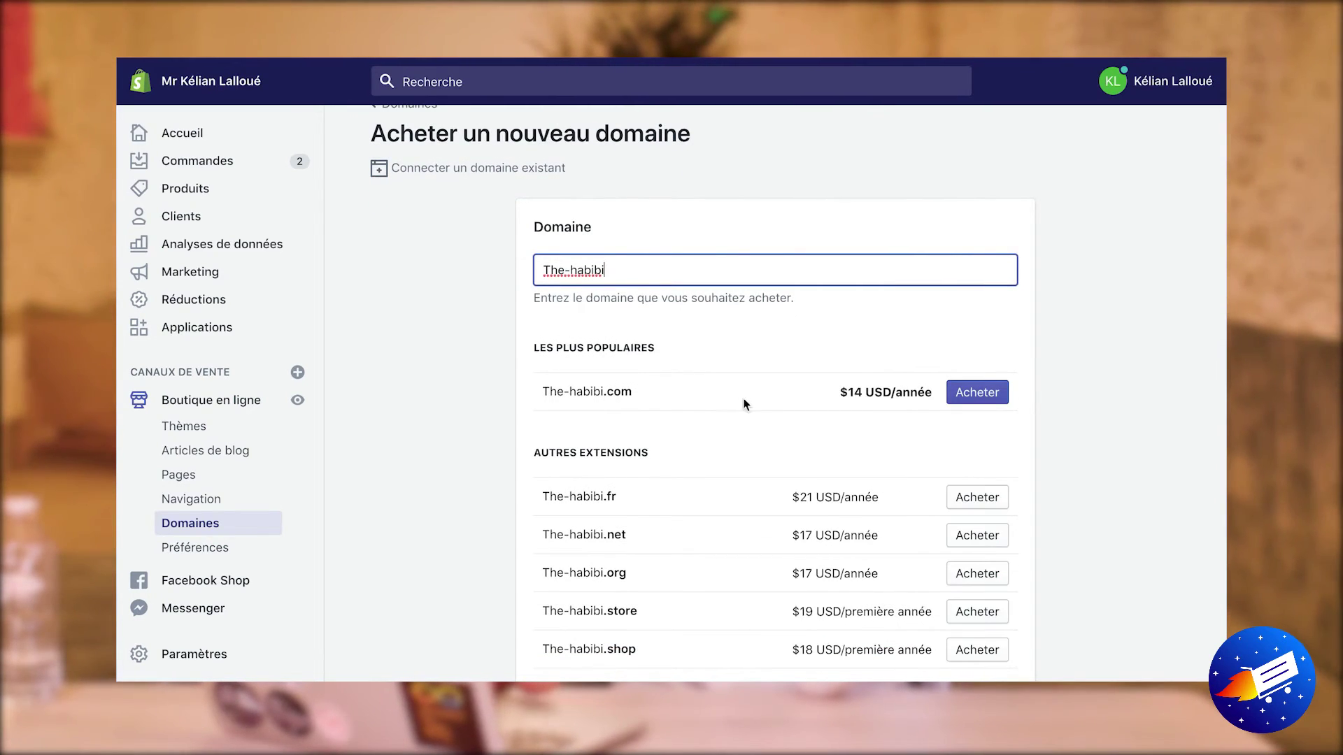
click(841, 393)
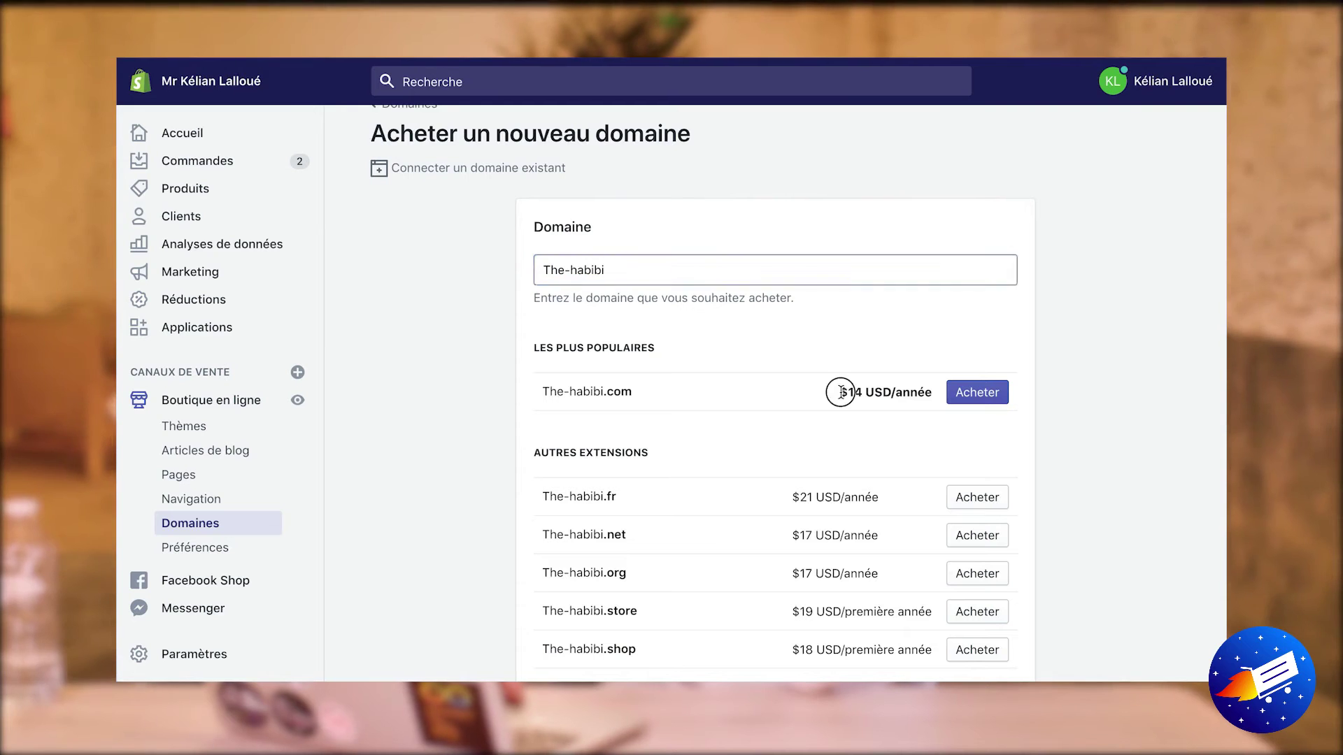
click(989, 400)
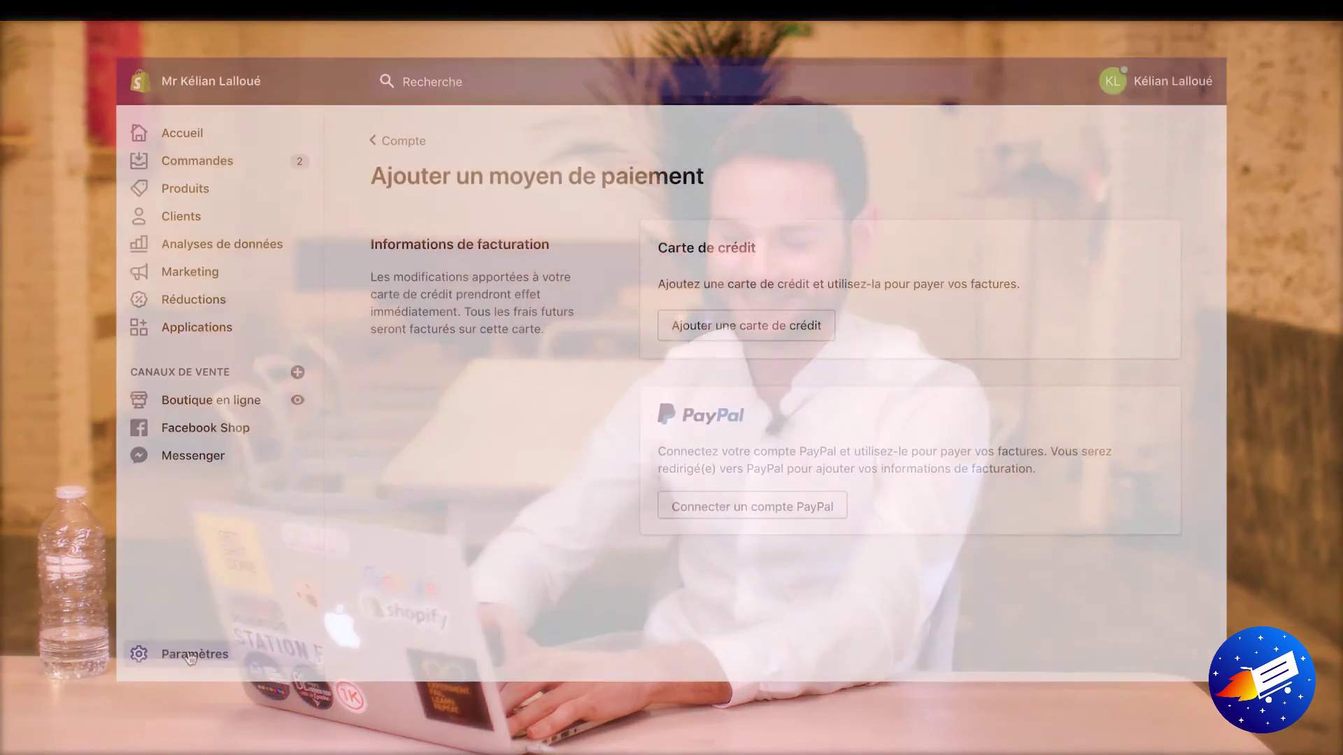
- Open the store's payment provider settings and review the PayPal Express Checkout, Bogus Gateway and Amazon Pay options
click(188, 657)
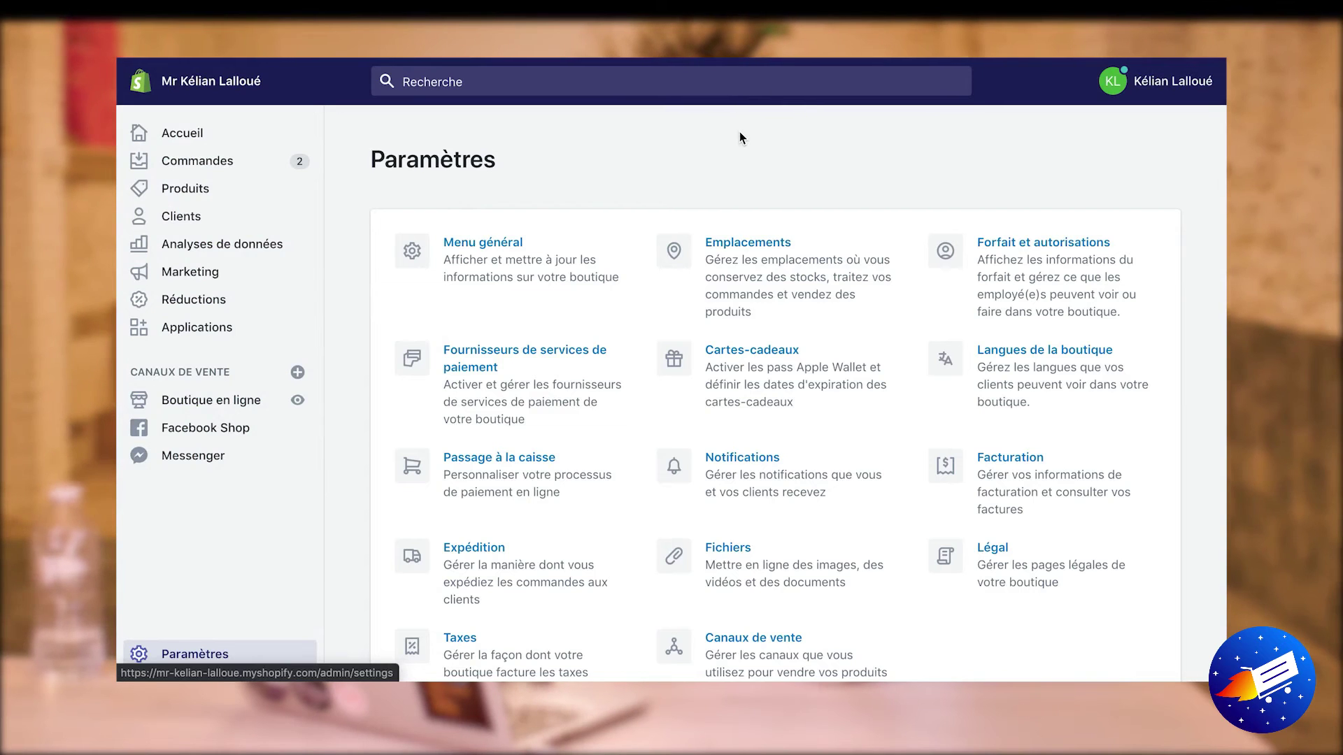
click(505, 390)
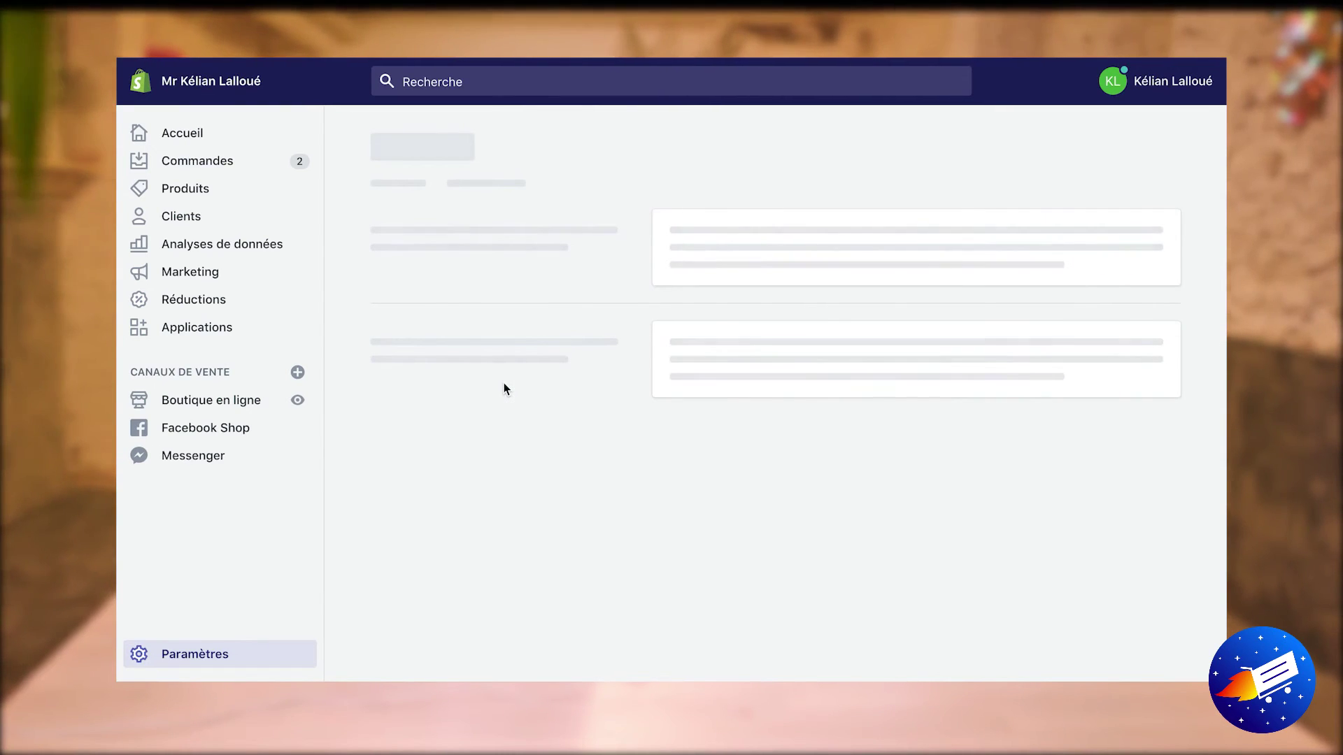
scroll(660, 285, down, 1)
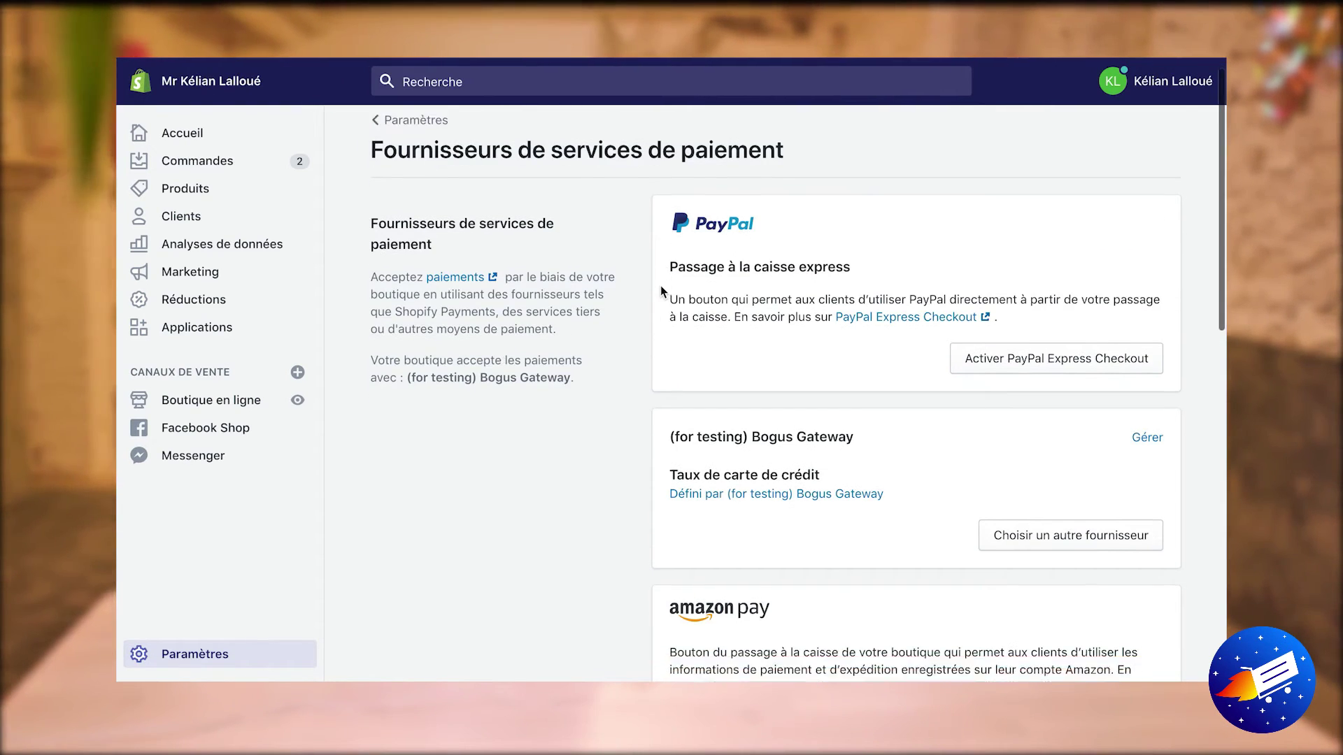
double_click(693, 210)
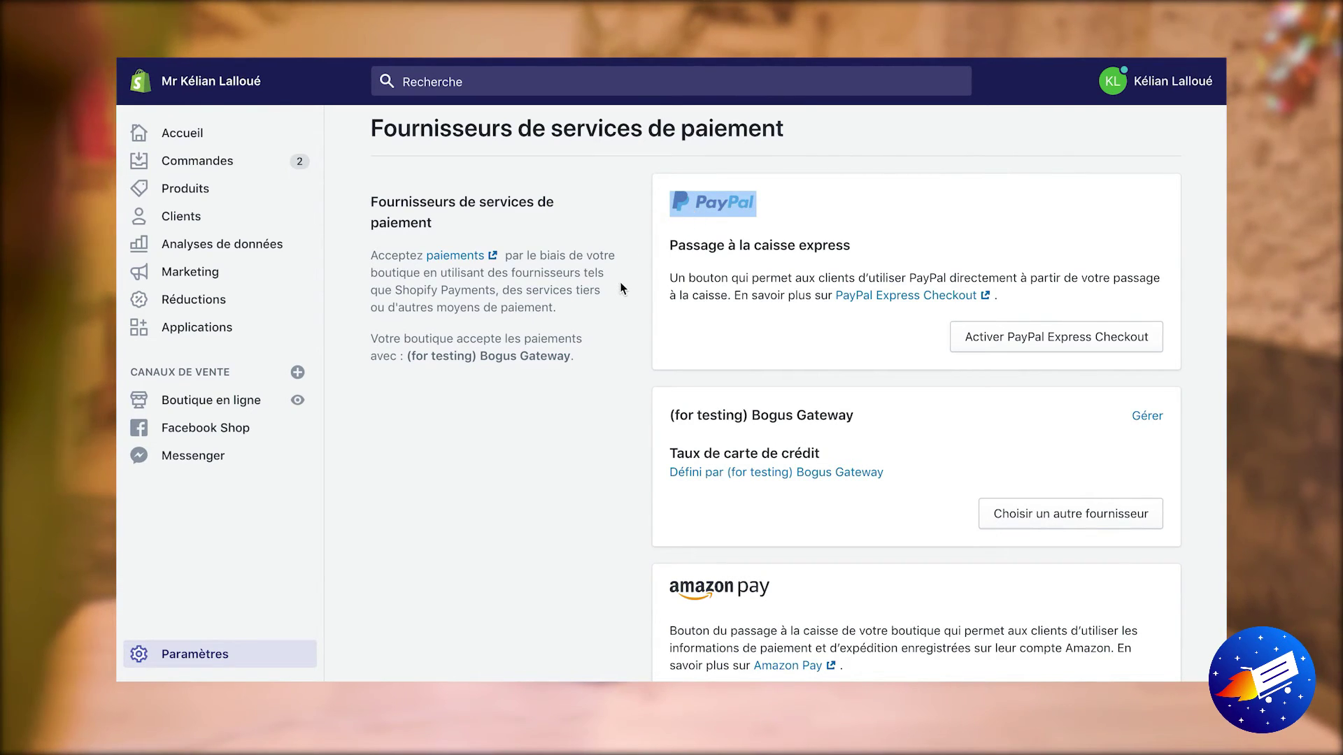
scroll(621, 288, down, 2)
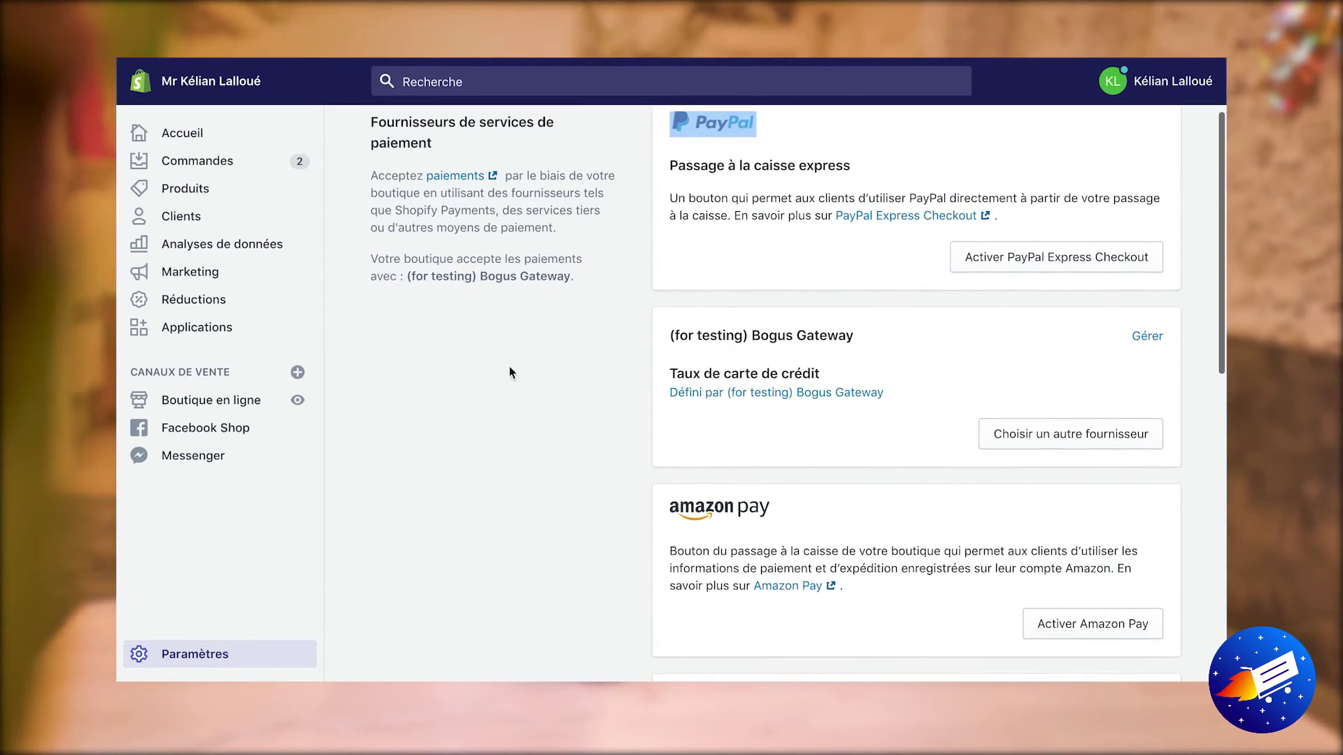
- Look for an alternative to Bogus Gateway, examine the recommended Stripe provider's account activation form to its end, and return to the recommended provider
click(1057, 441)
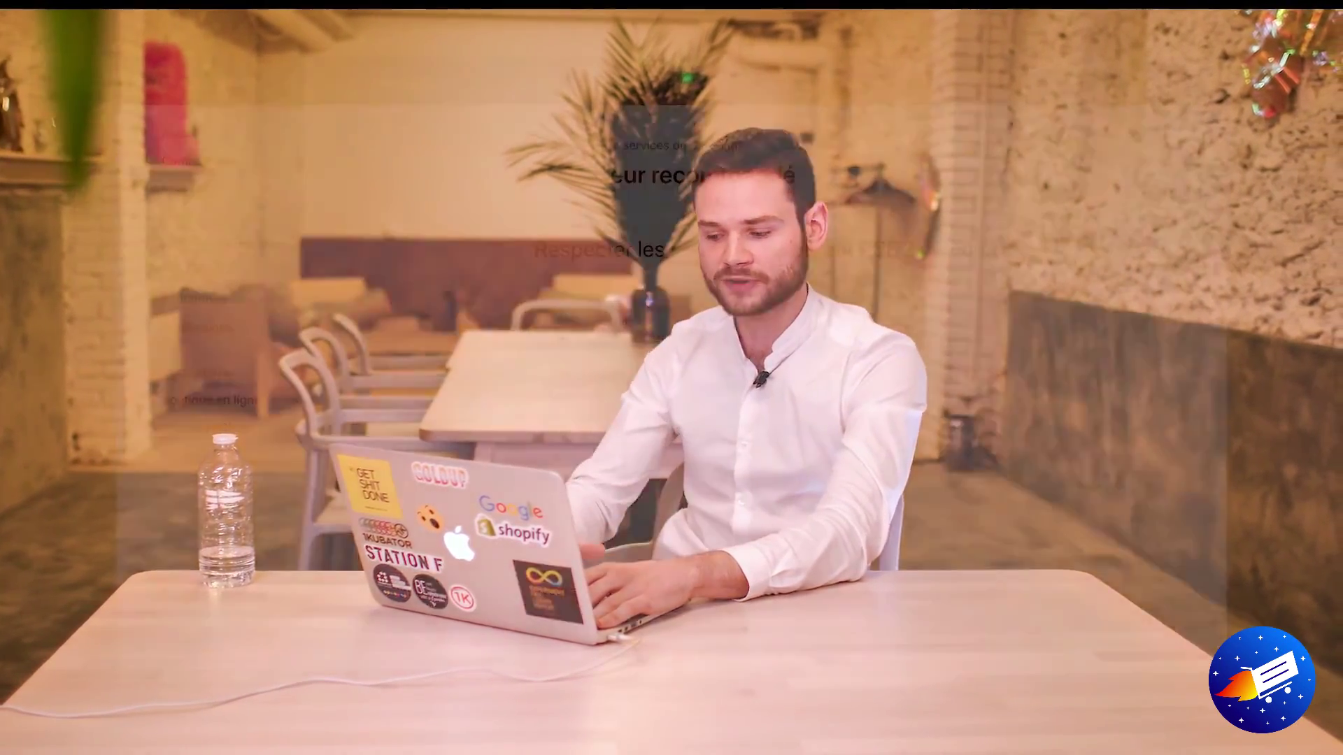
drag(750, 355, 934, 362)
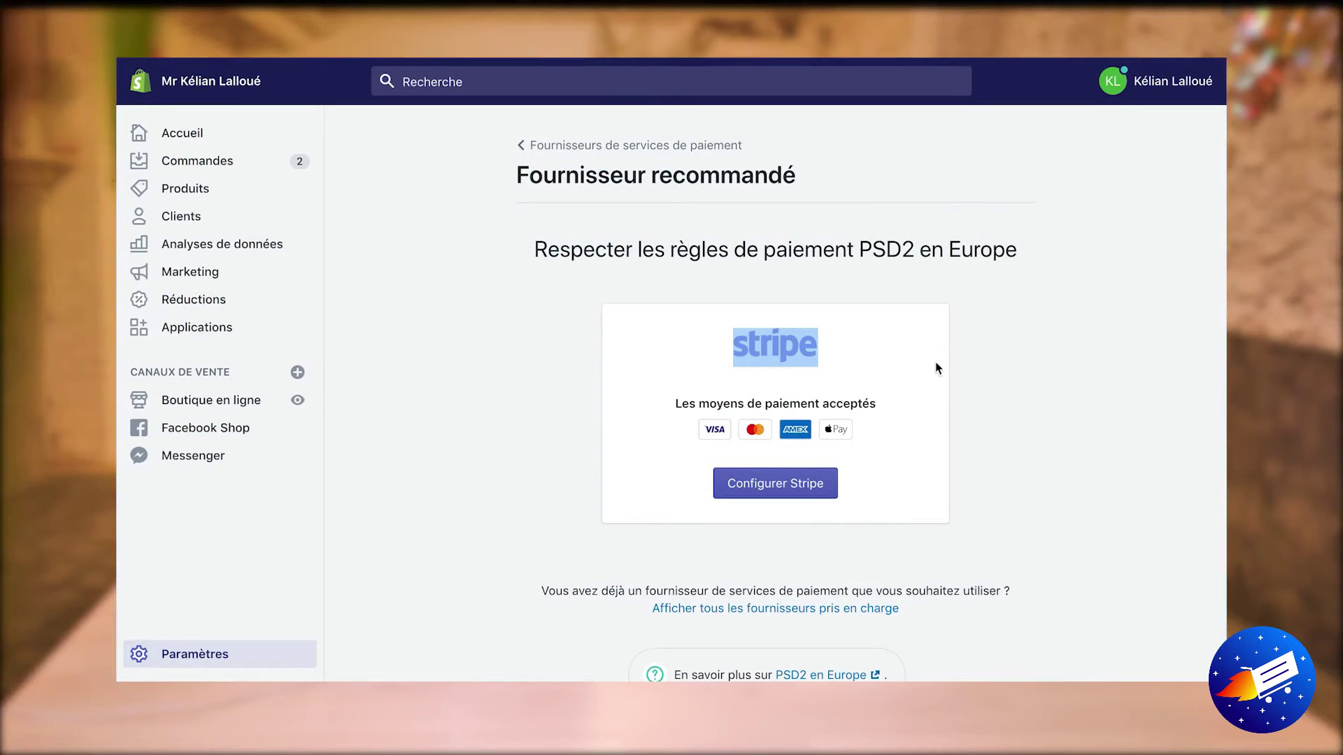
click(1013, 367)
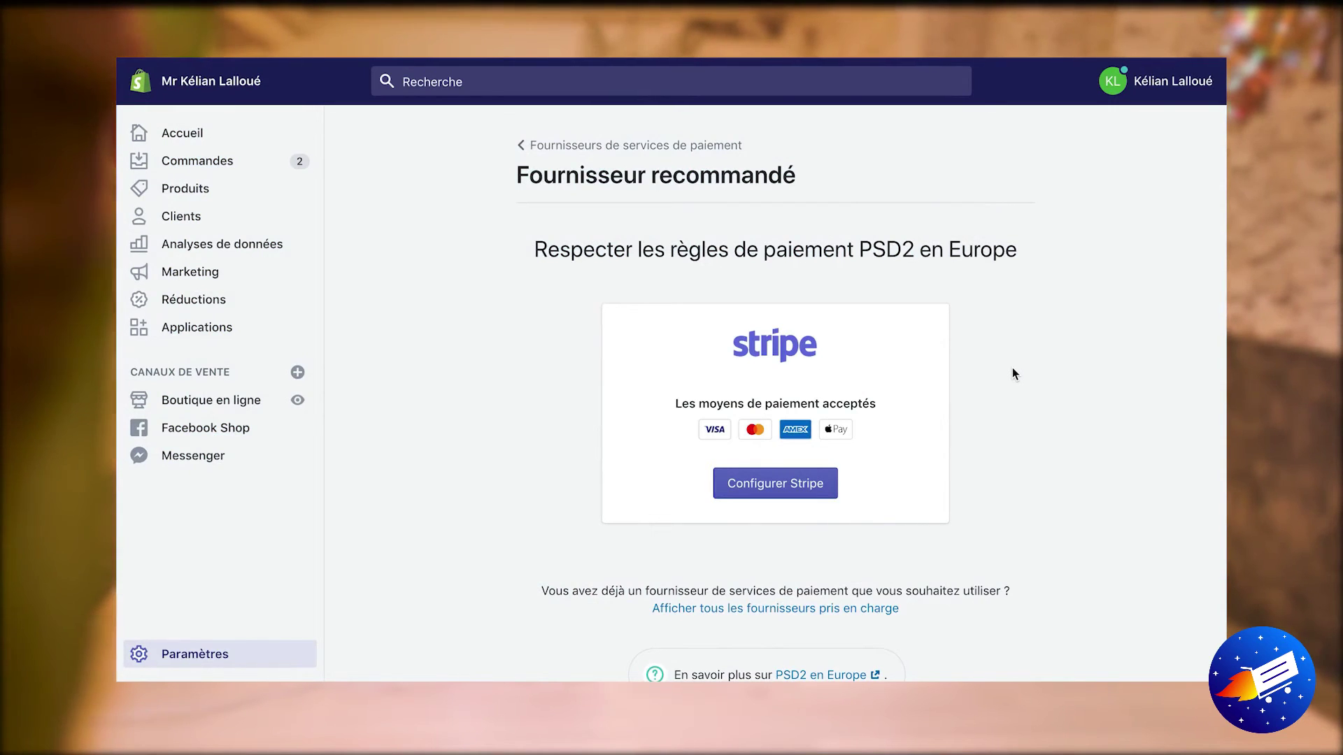
click(789, 491)
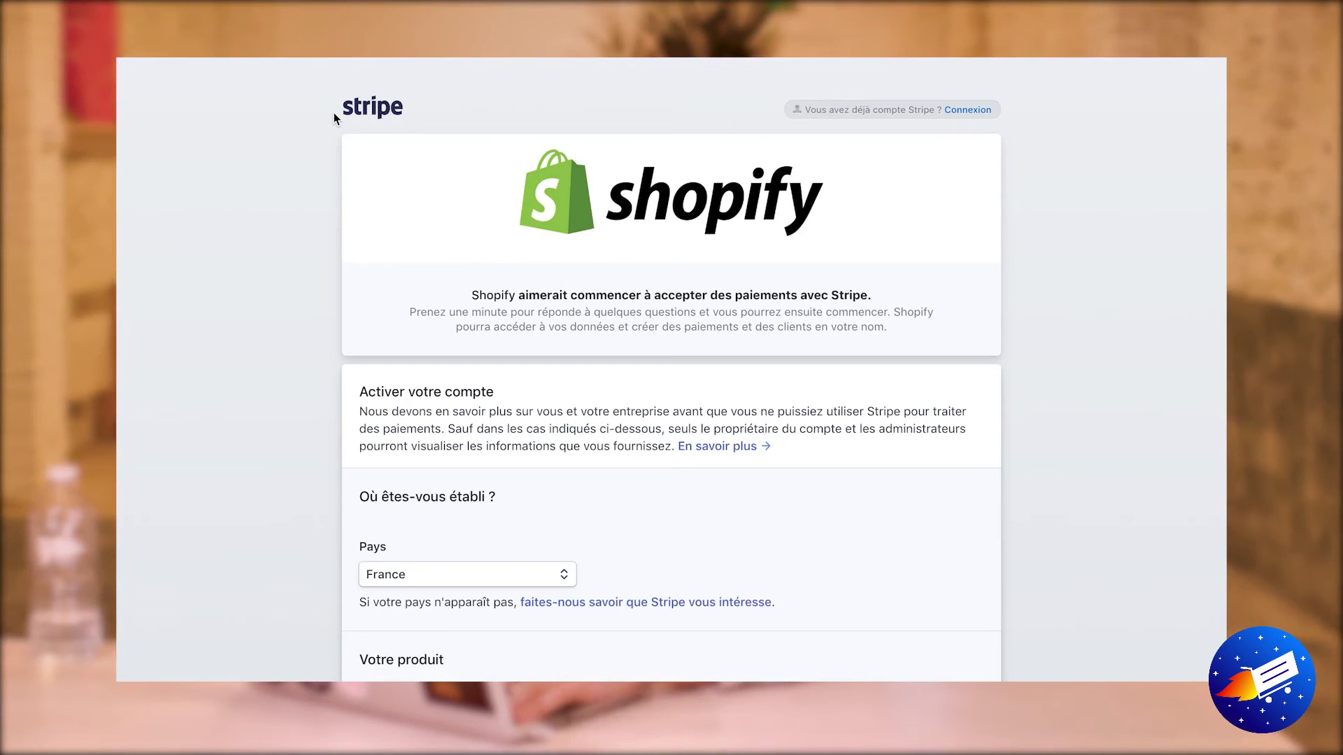
scroll(828, 540, down, 1)
scroll(828, 540, down, 10)
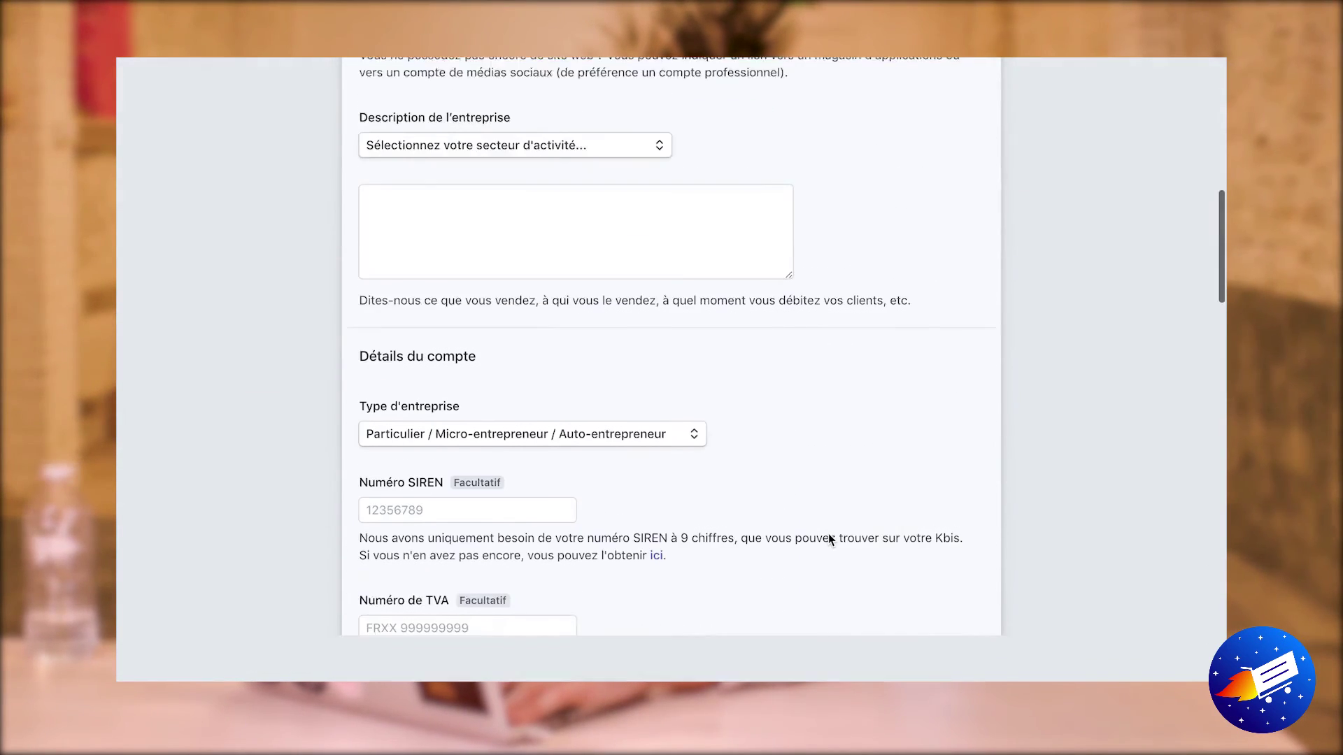
scroll(830, 539, down, 20)
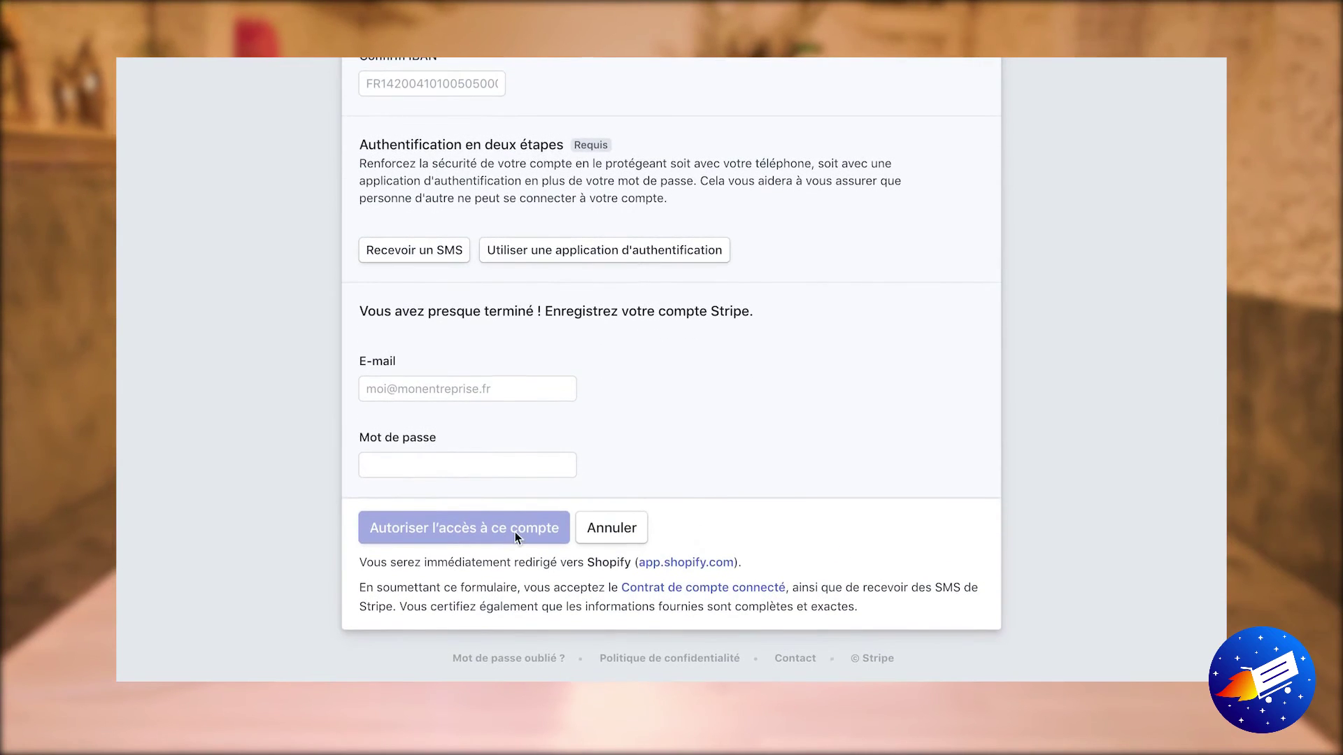
scroll(762, 350, left, 5)
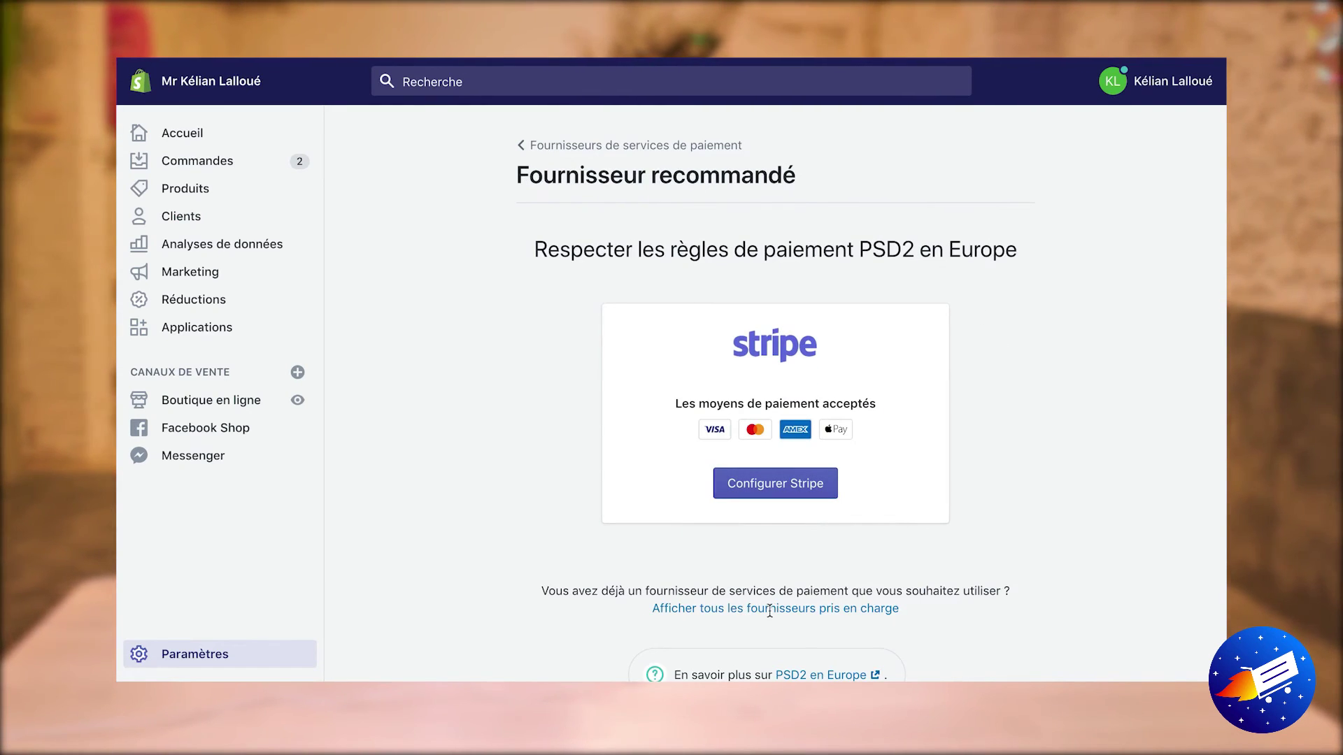
- Search all supported external payment providers for "payplu" and "bit", and return to the store settings overview
click(841, 616)
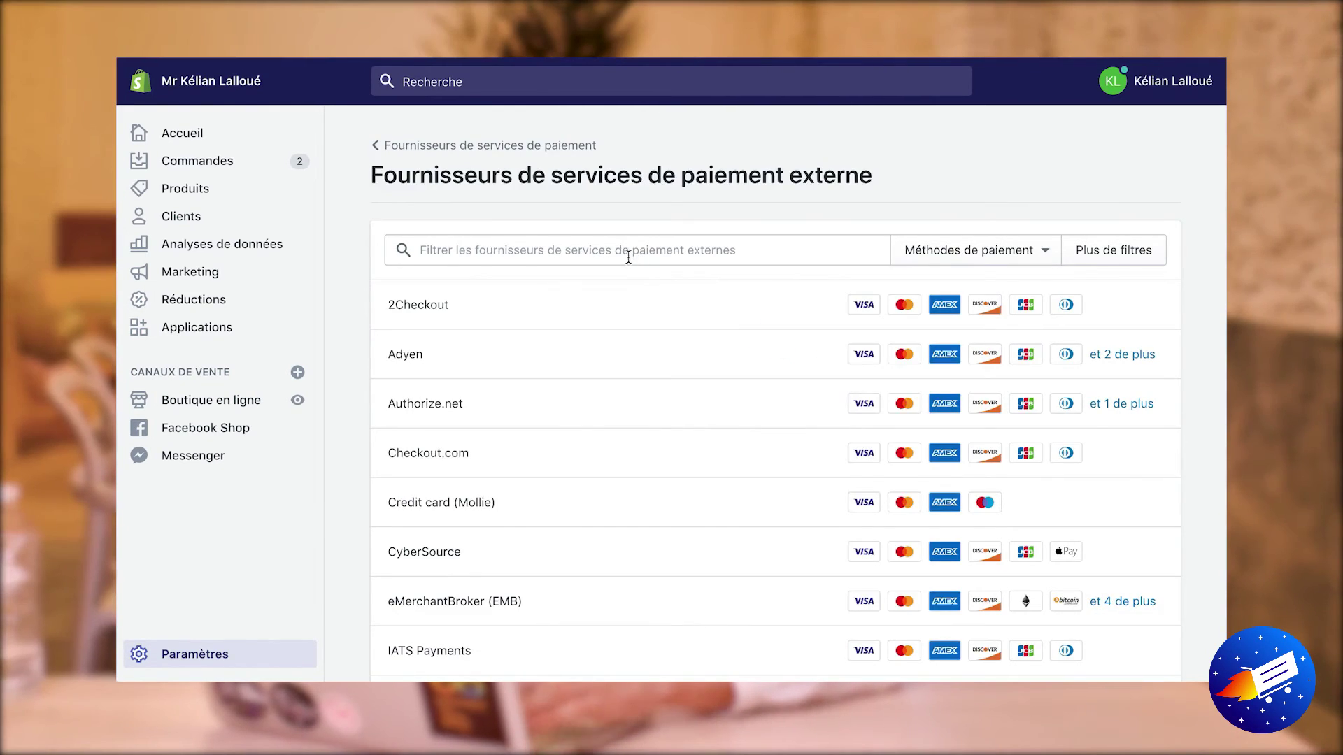
text(payplu)
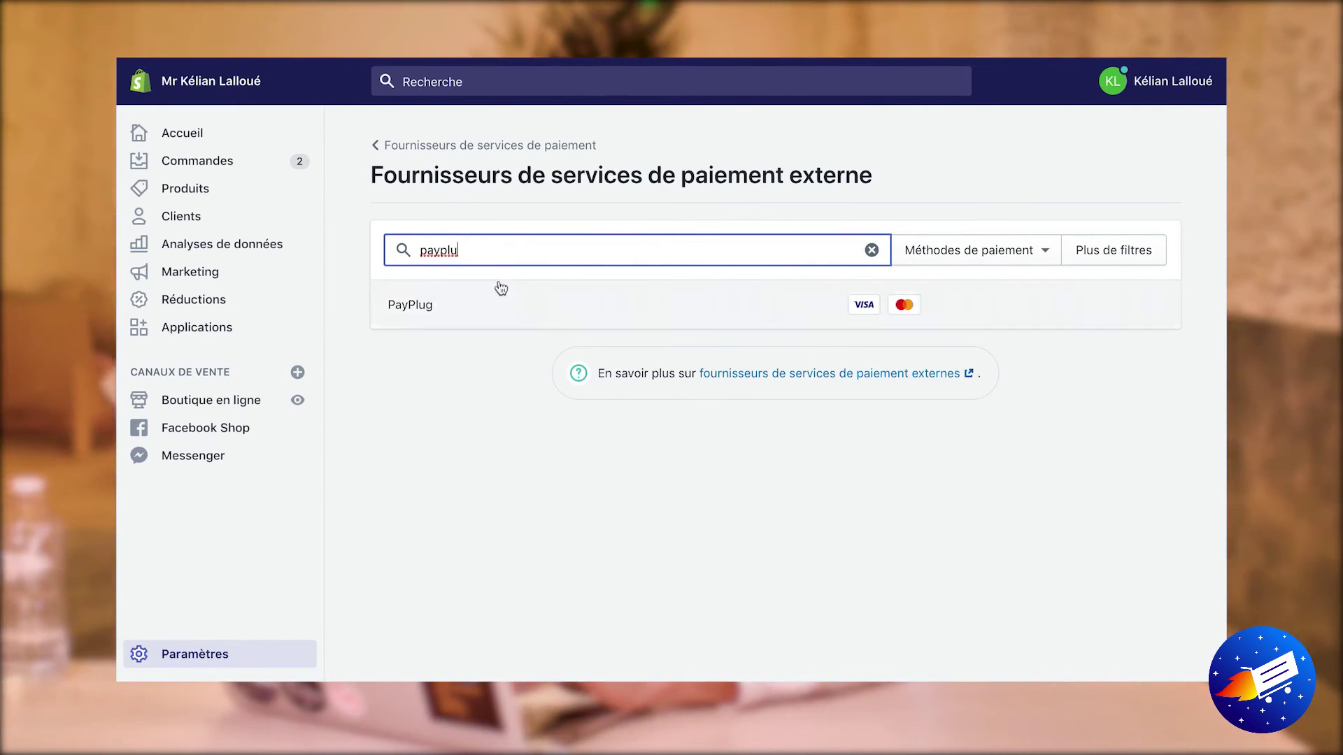
key(ctrl+a)
text(bit)
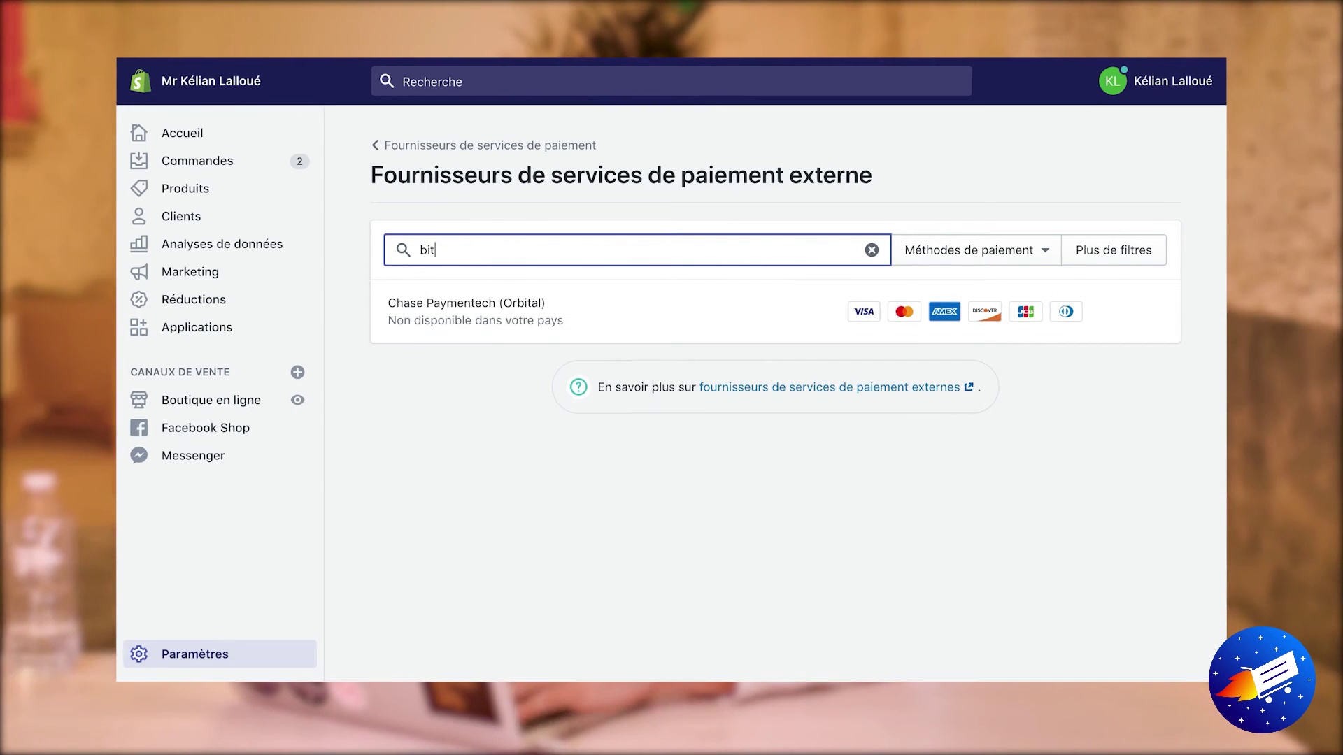
key(BackSpace)
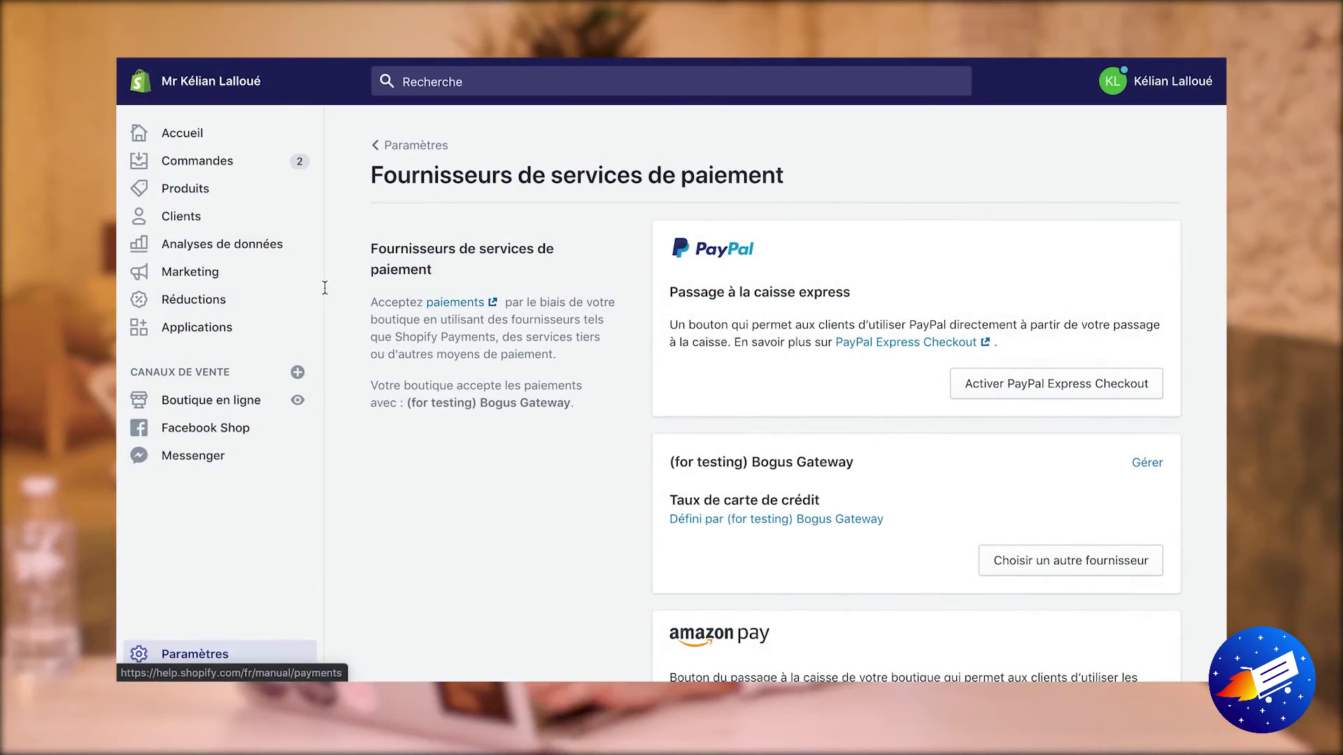
click(195, 652)
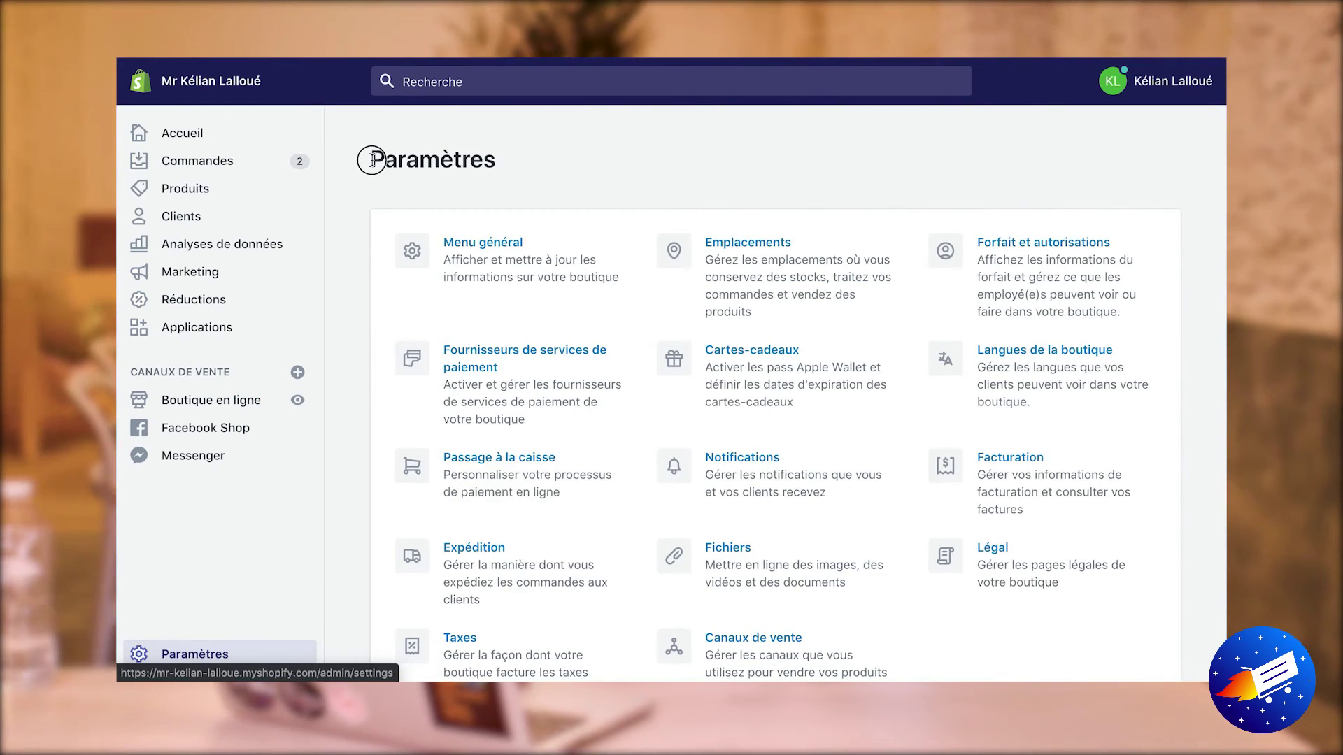
drag(424, 172, 490, 180)
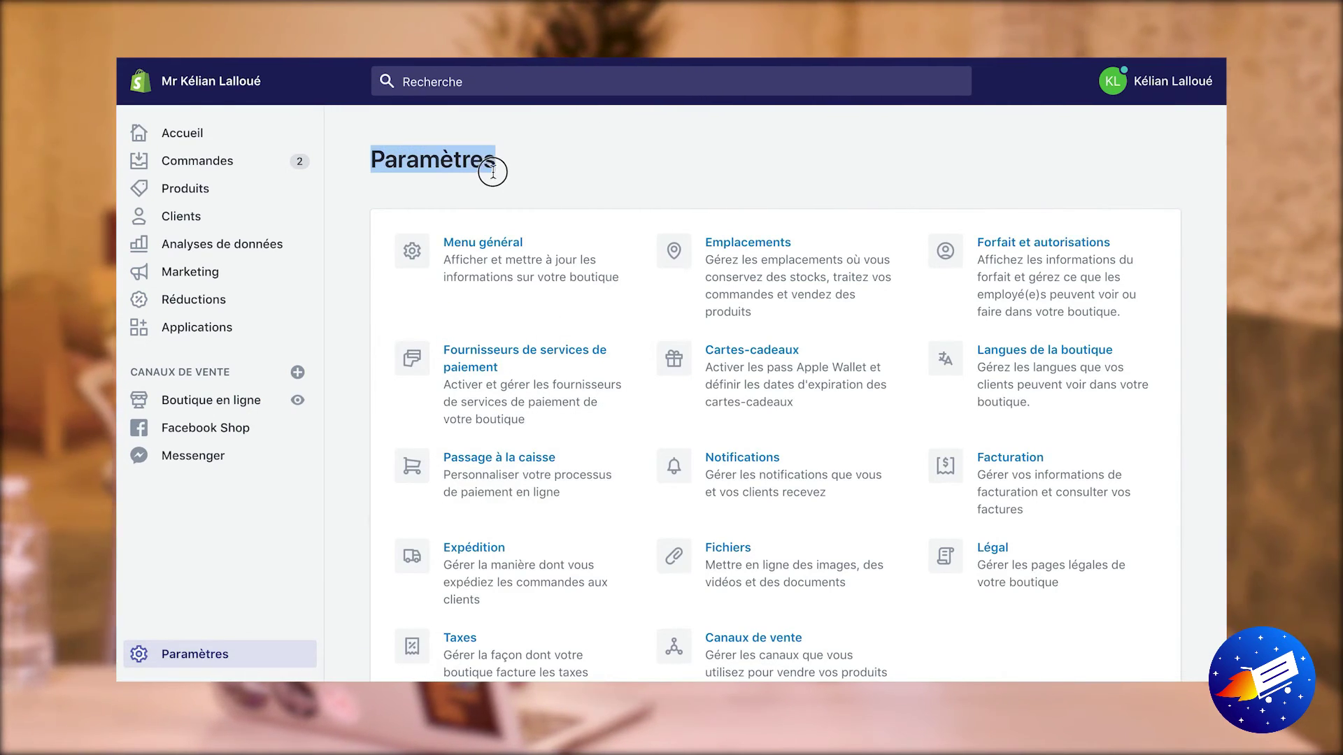
click(509, 169)
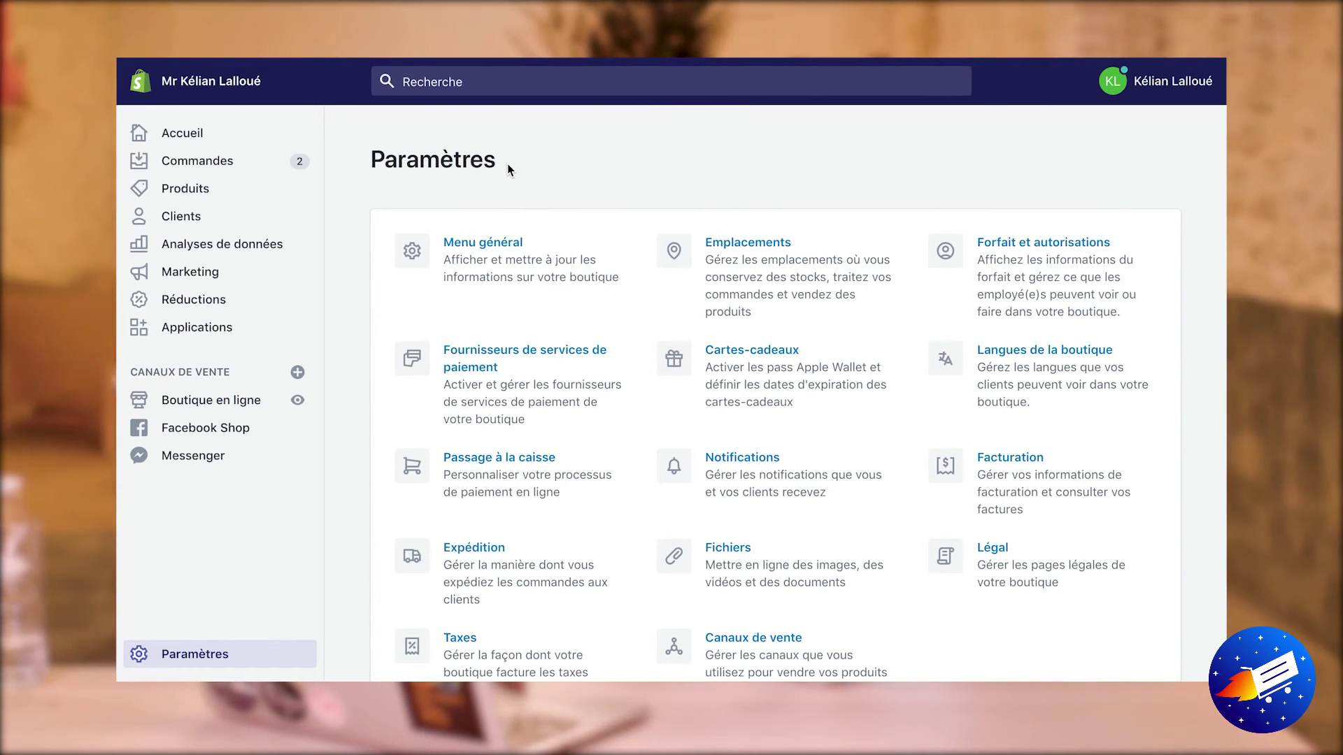
- Open the store's shipping settings and start creating a new shipping profile
scroll(507, 168, down, 1)
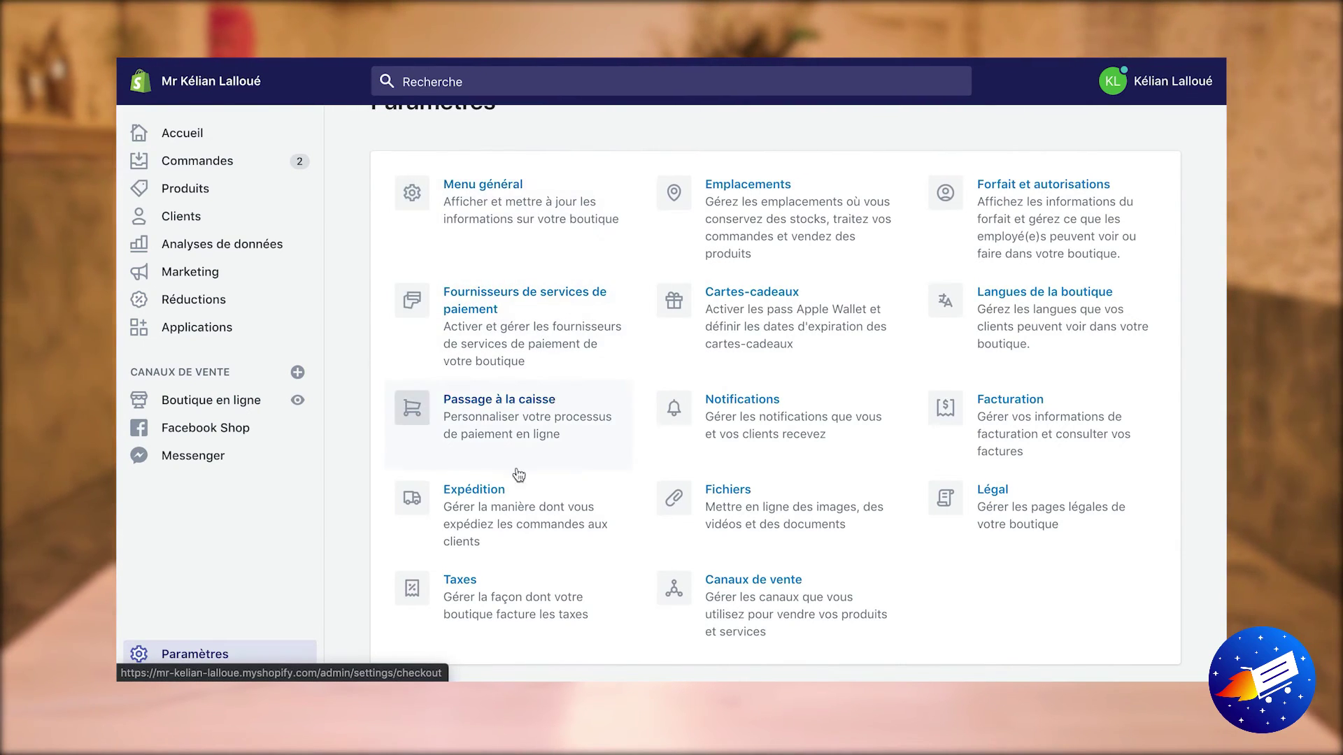
click(496, 514)
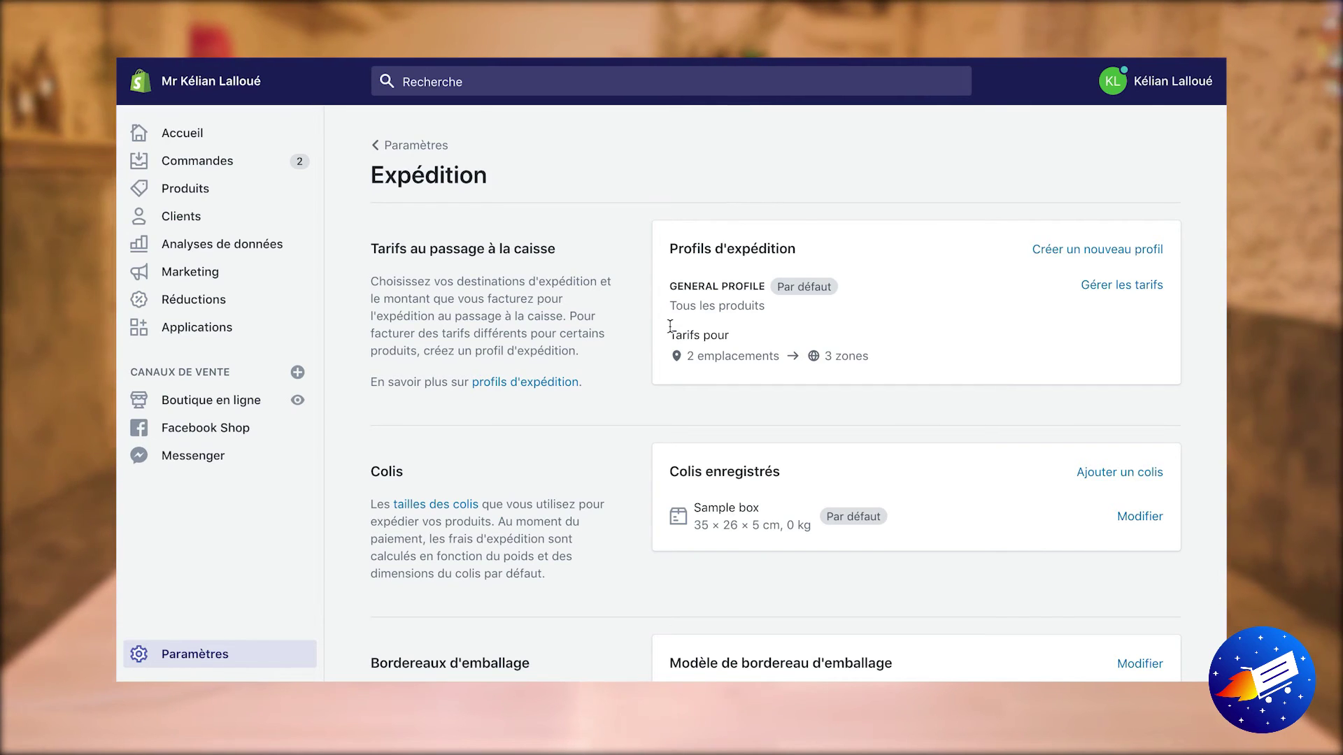
click(1121, 251)
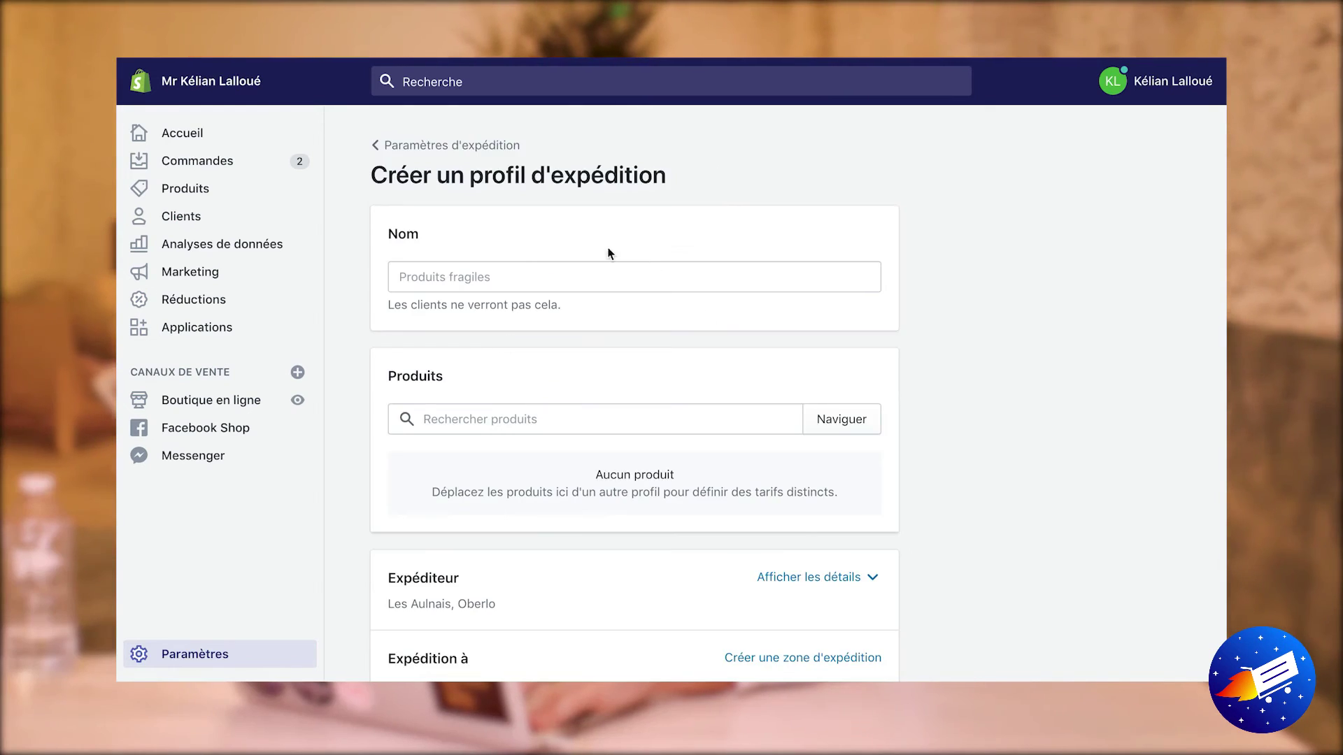
scroll(511, 215, down, 3)
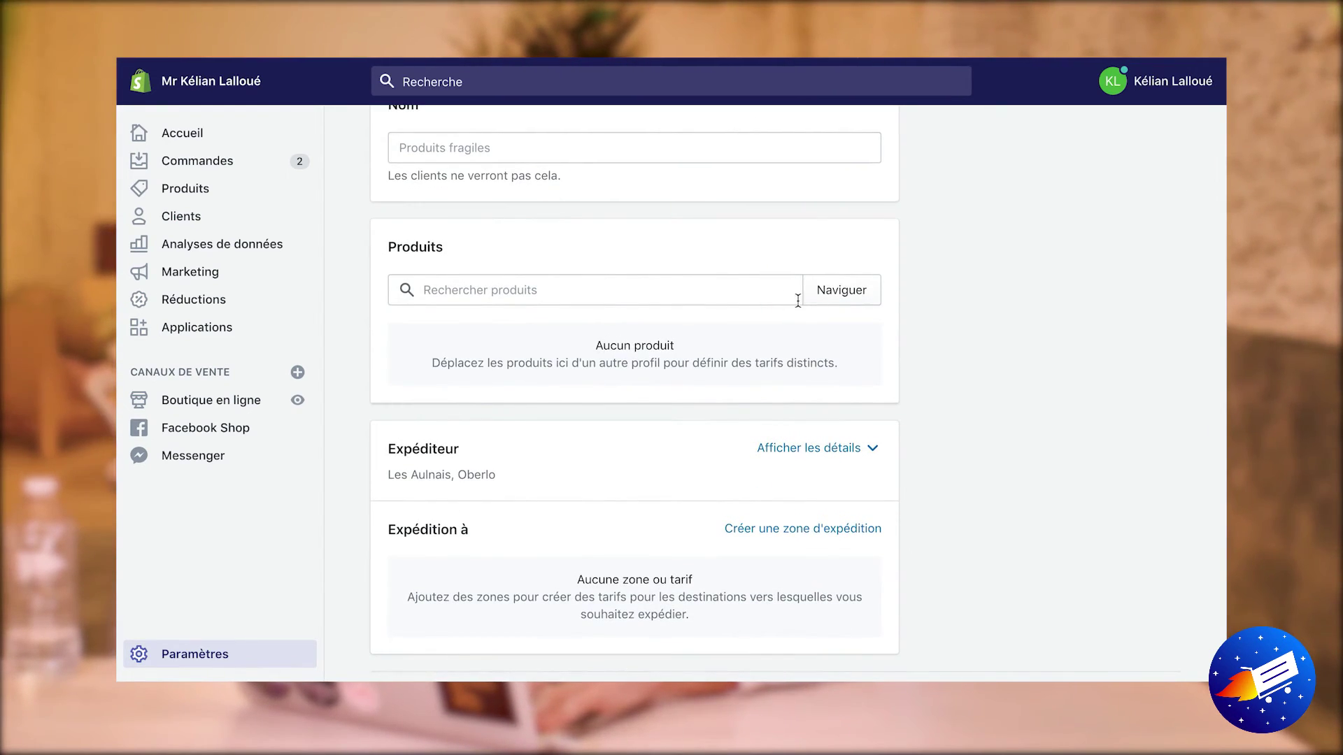
scroll(718, 281, down, 1)
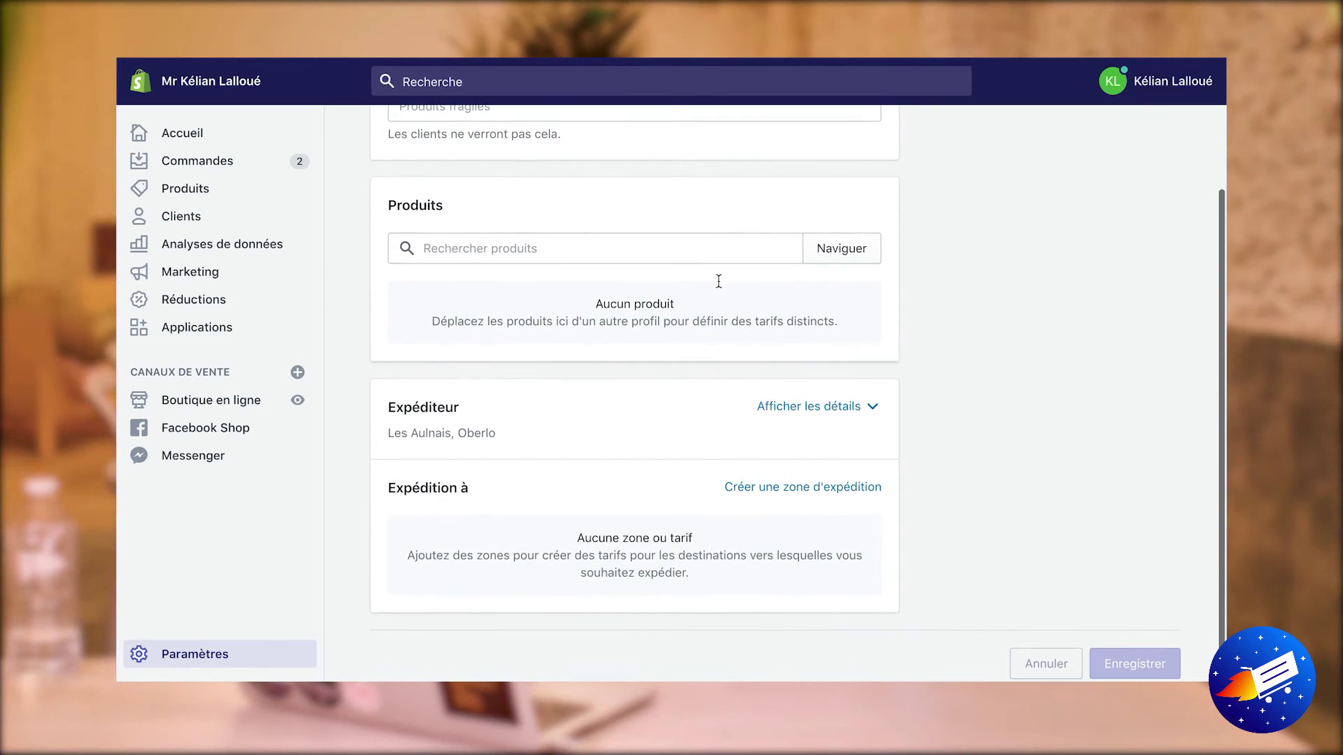
click(617, 248)
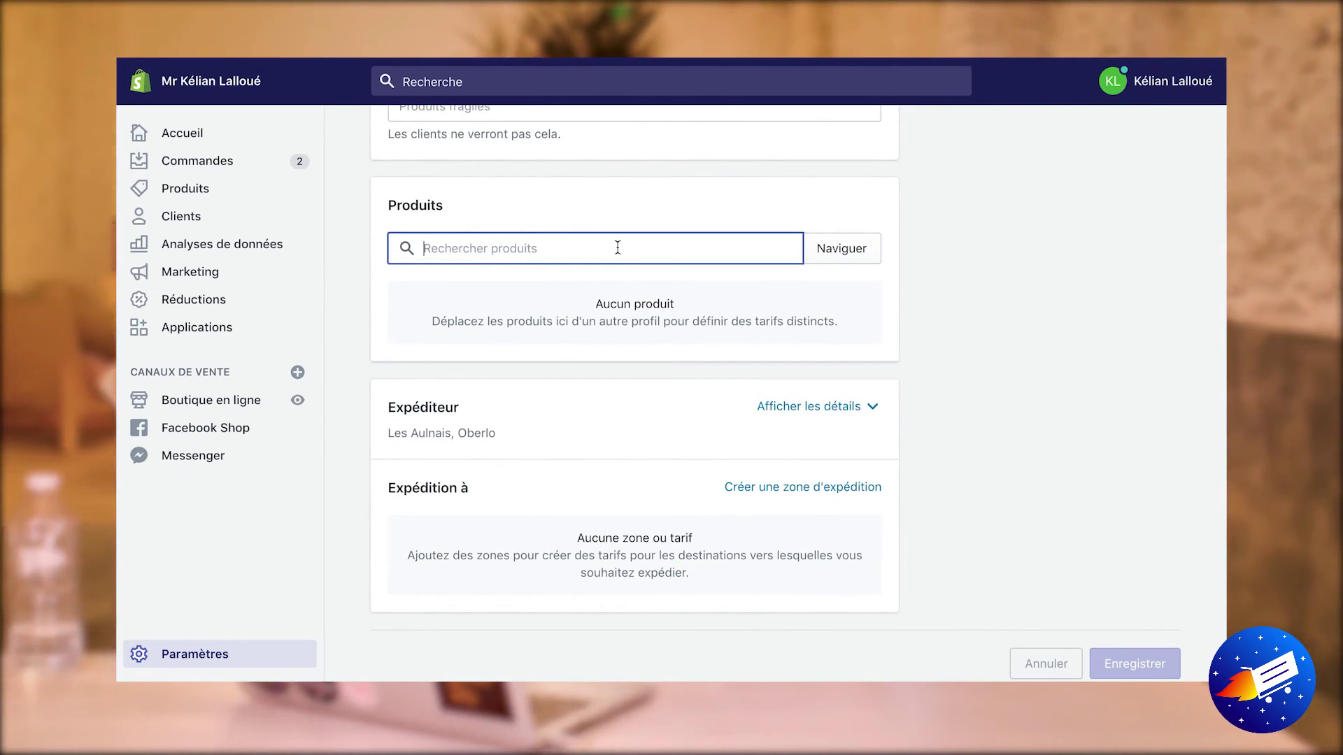
- Create a shipping zone named "France" in the new profile, covering the country France
click(783, 494)
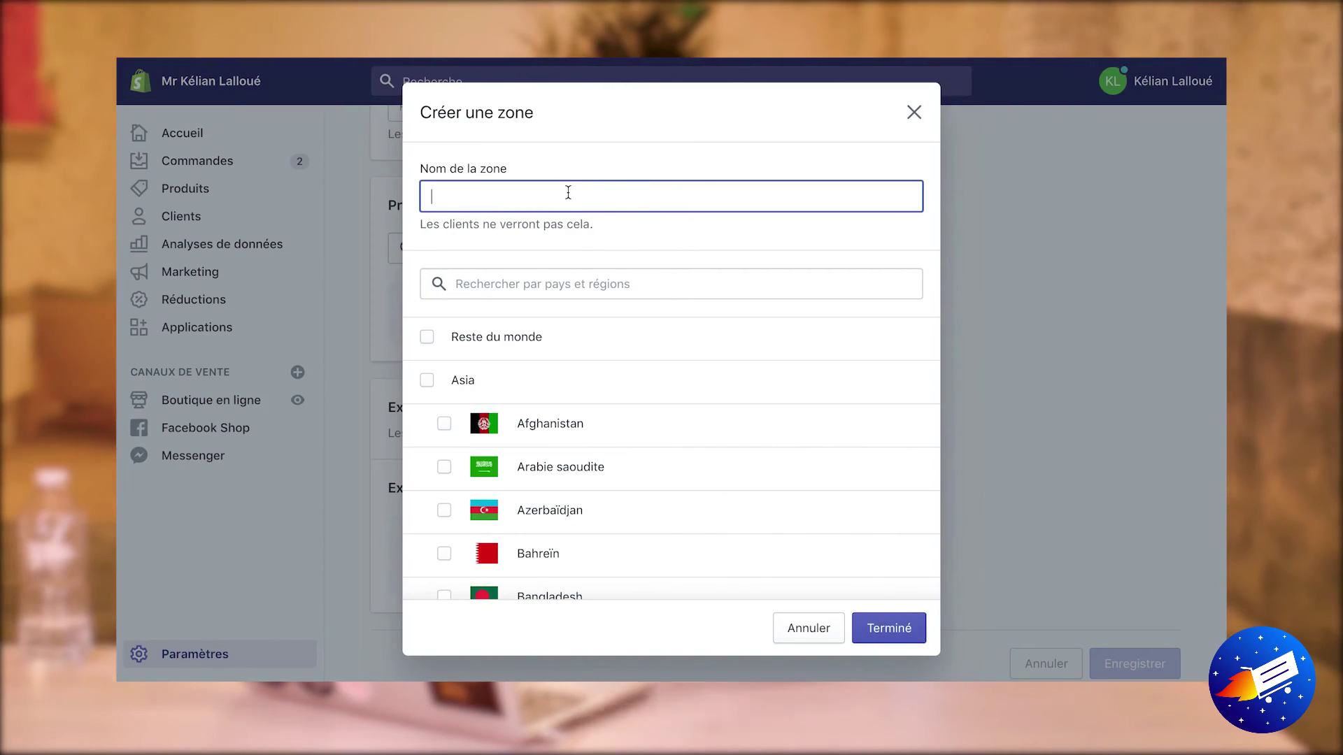
text(france)
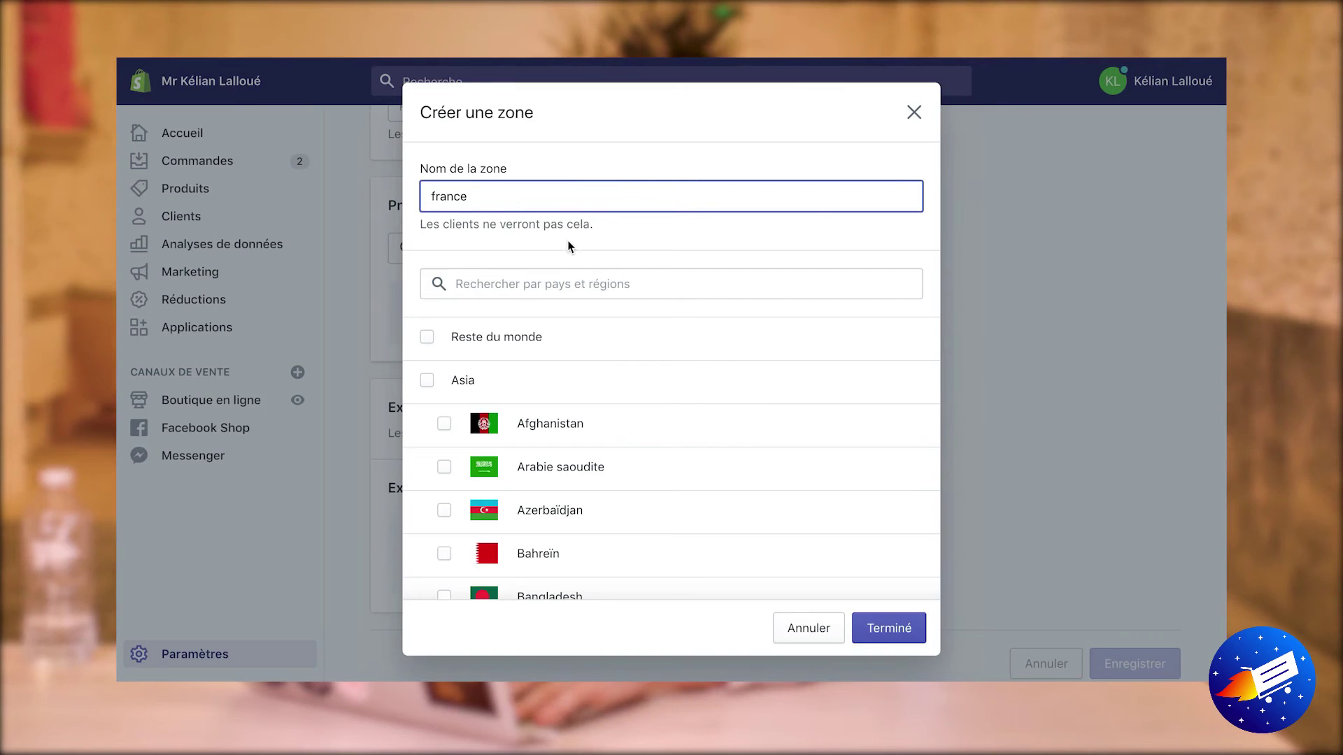
click(435, 197)
key(BackSpace)
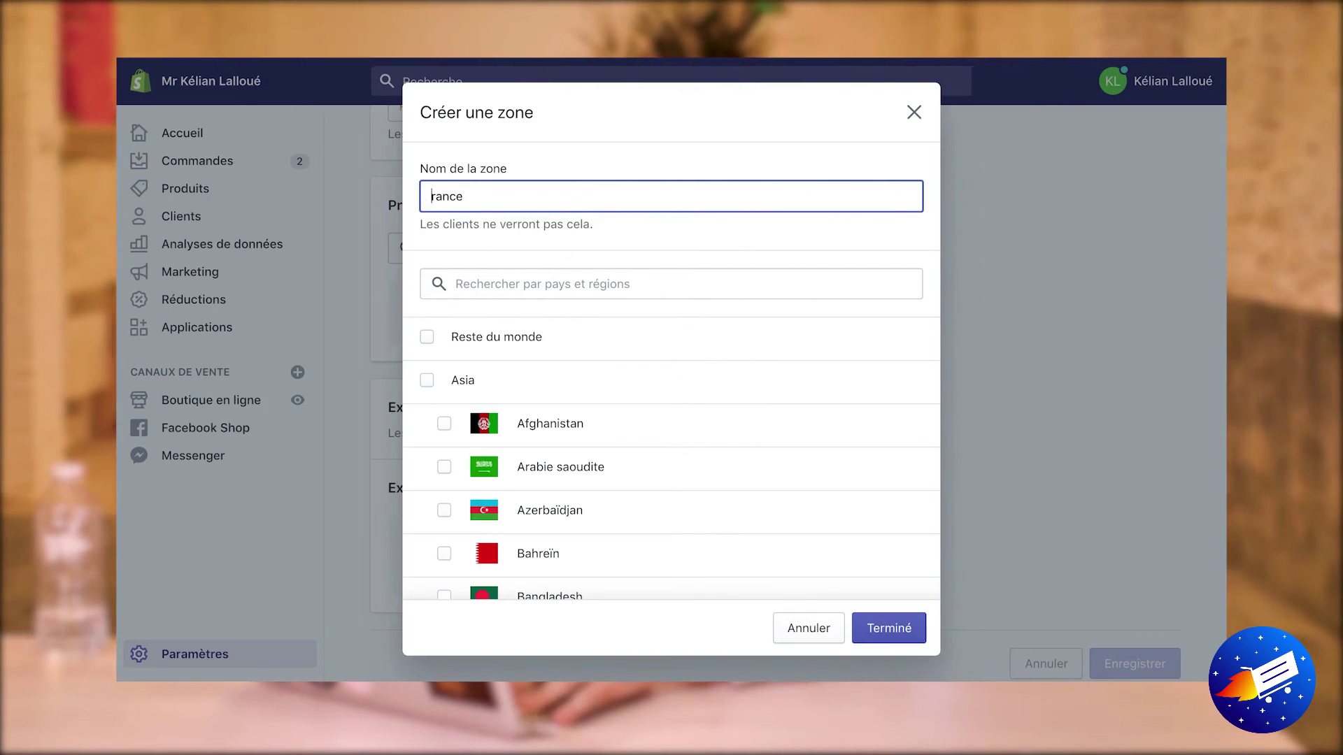
text(F)
click(528, 279)
text(france)
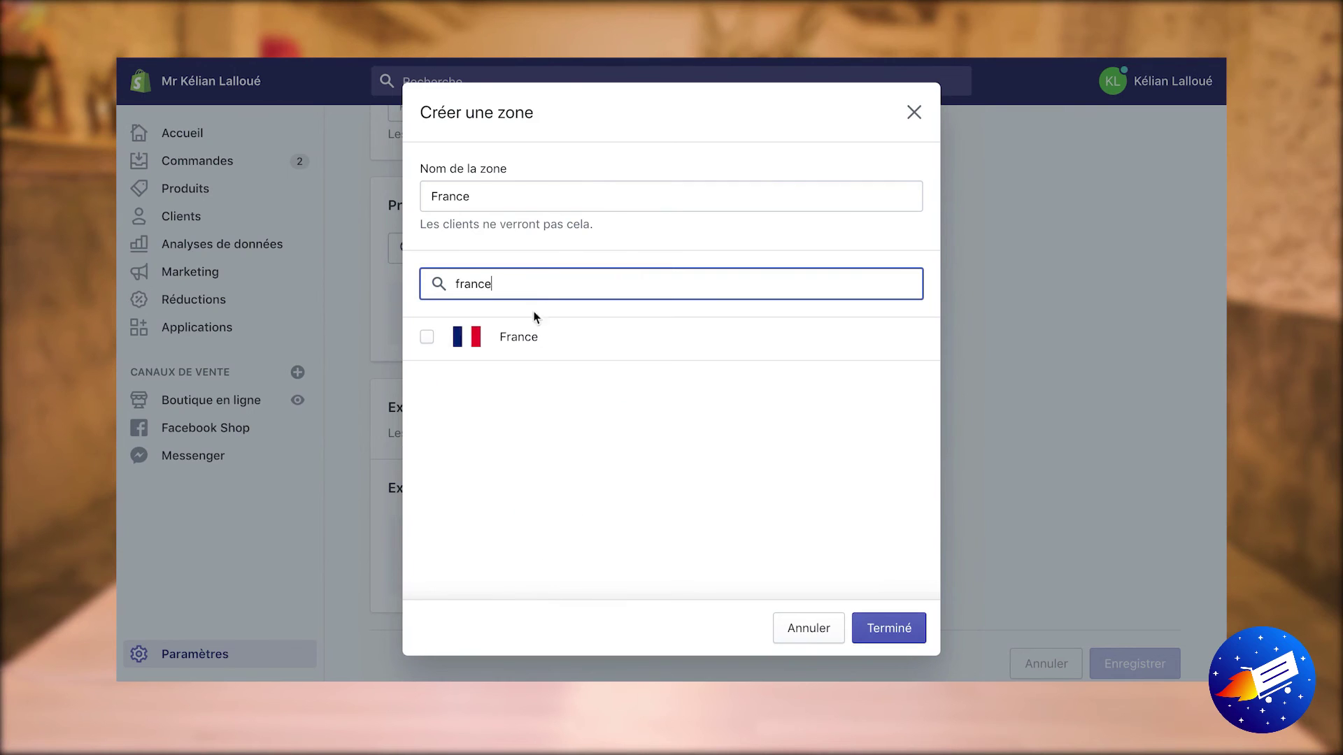
click(426, 336)
click(885, 623)
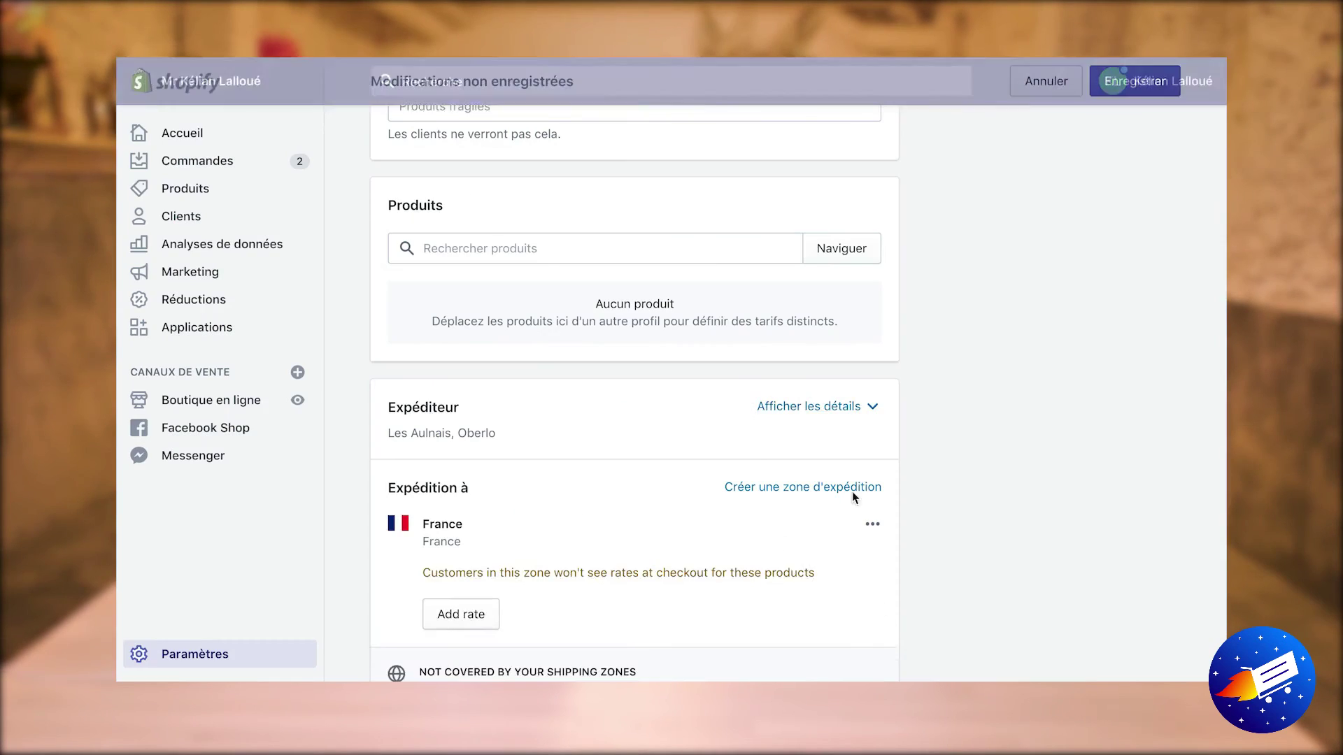
- Name the new shipping profile "France" and save it
scroll(931, 347, down, 2)
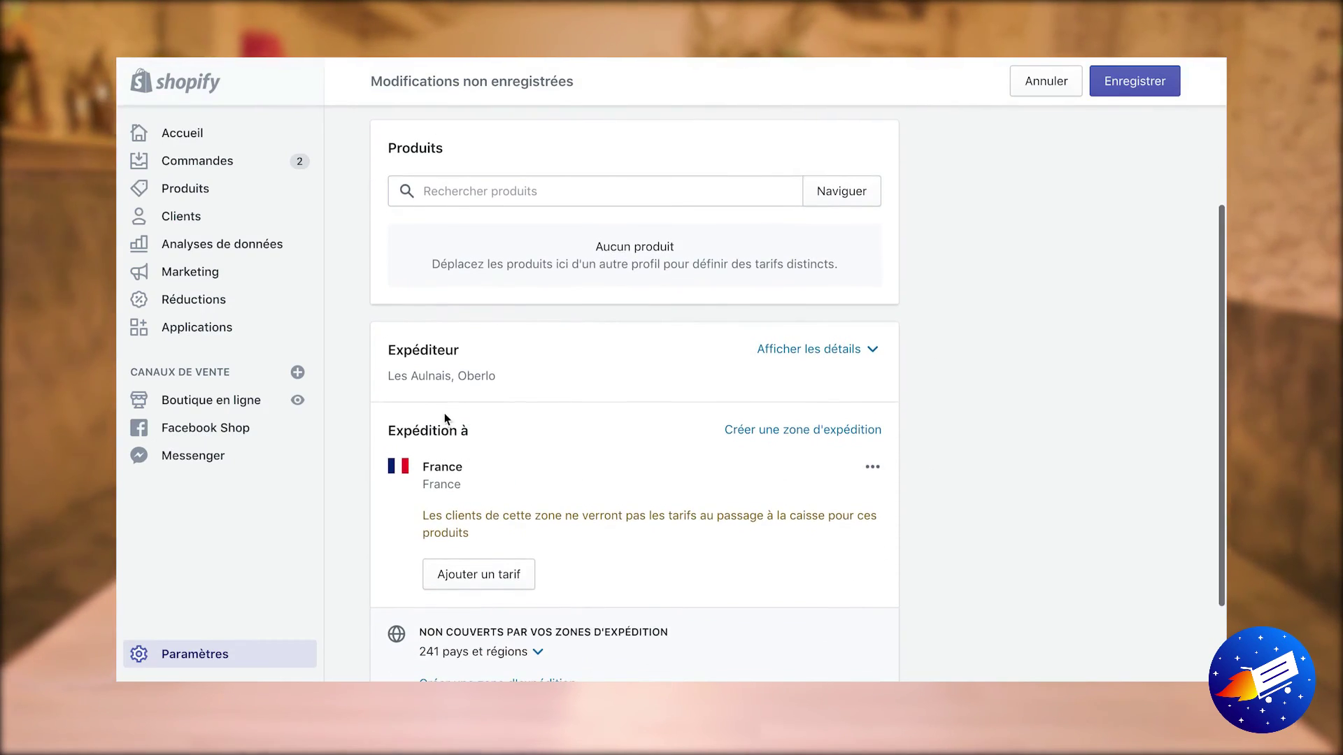
scroll(838, 464, down, 2)
scroll(935, 449, up, 5)
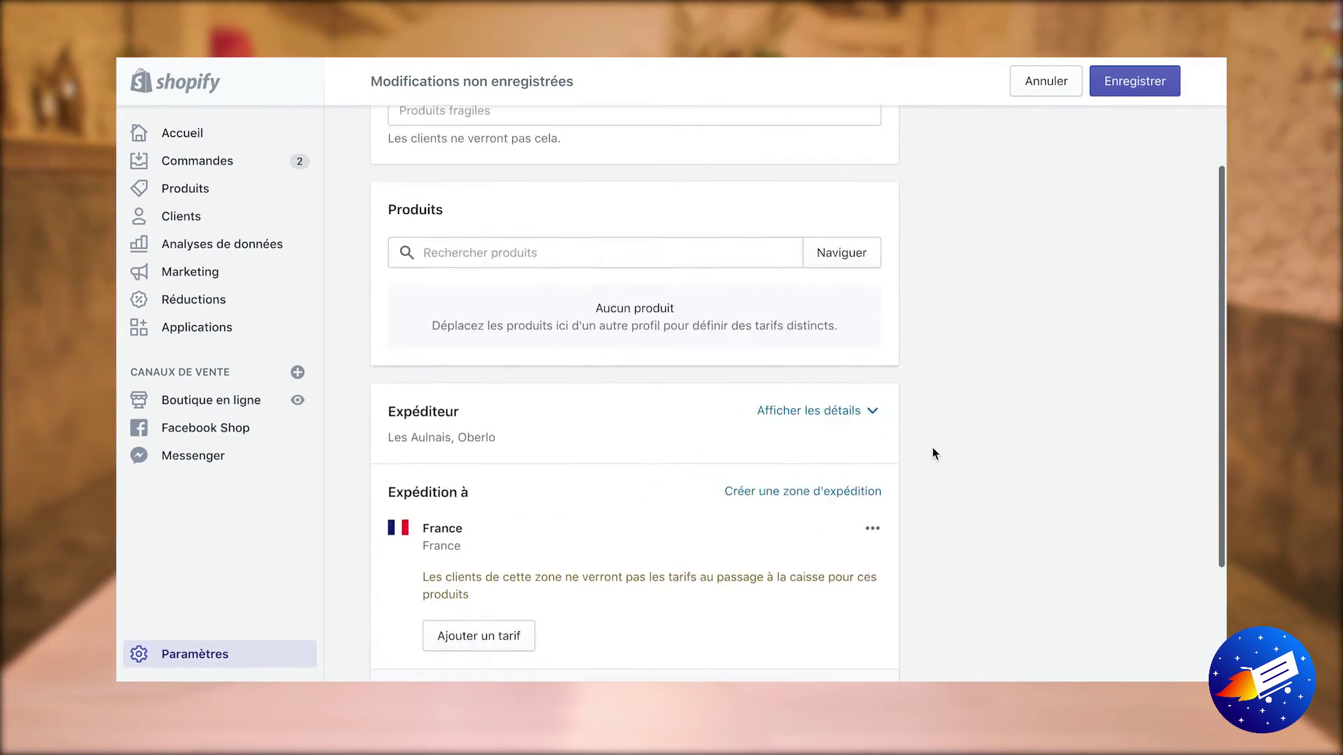
scroll(933, 454, up, 1)
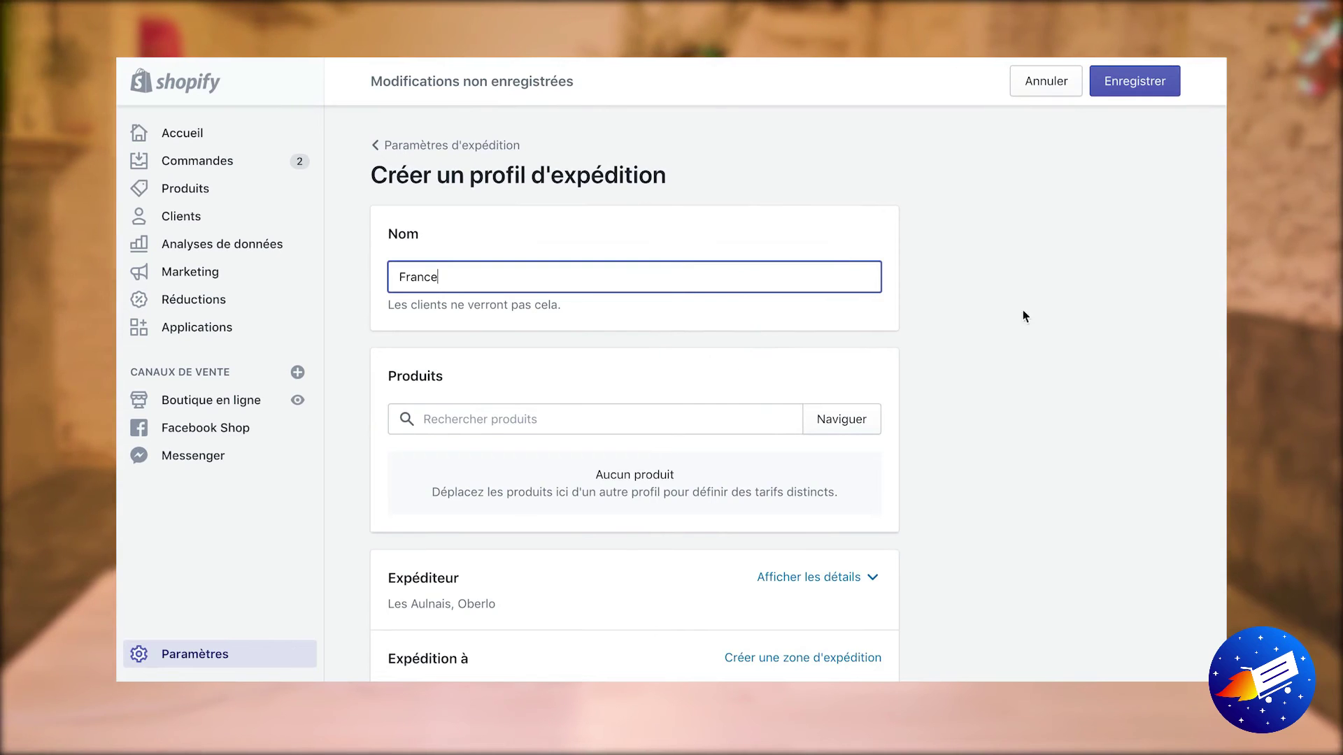
scroll(1016, 306, down, 2)
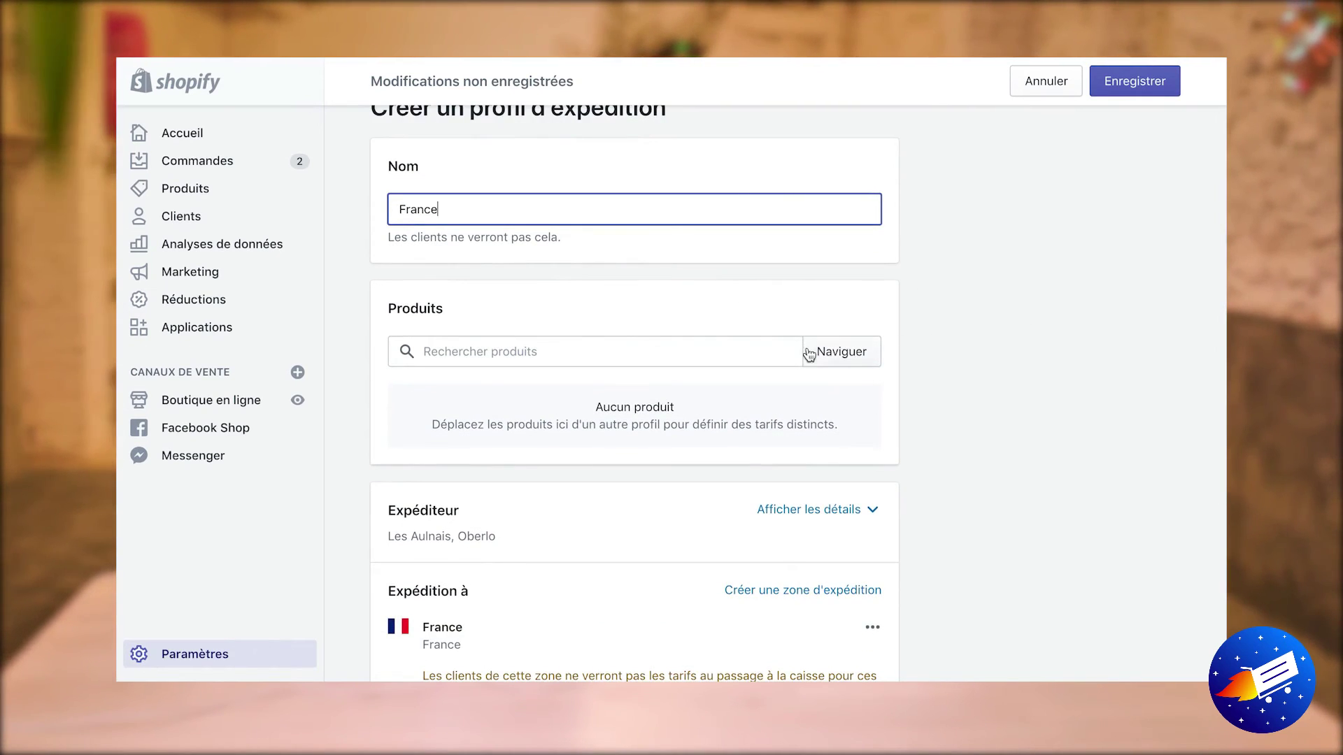
scroll(1138, 344, up, 2)
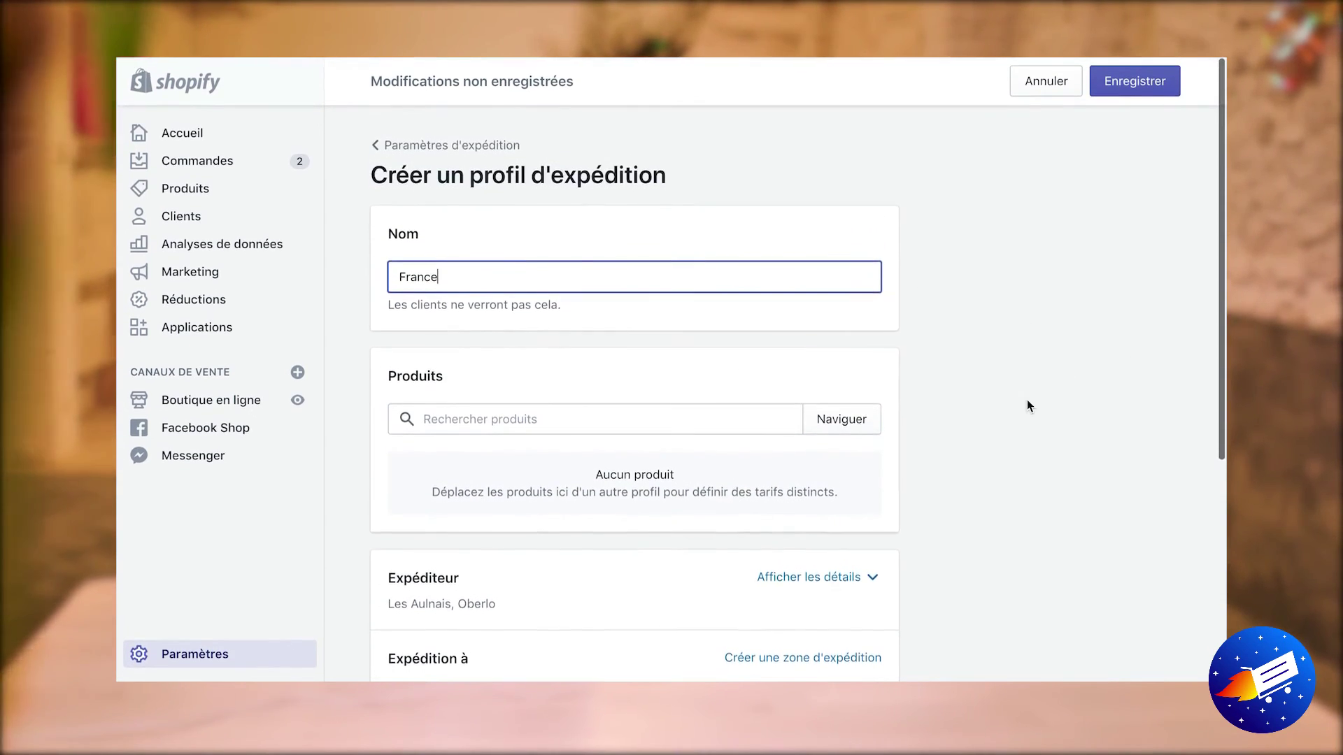
scroll(803, 338, down, 10)
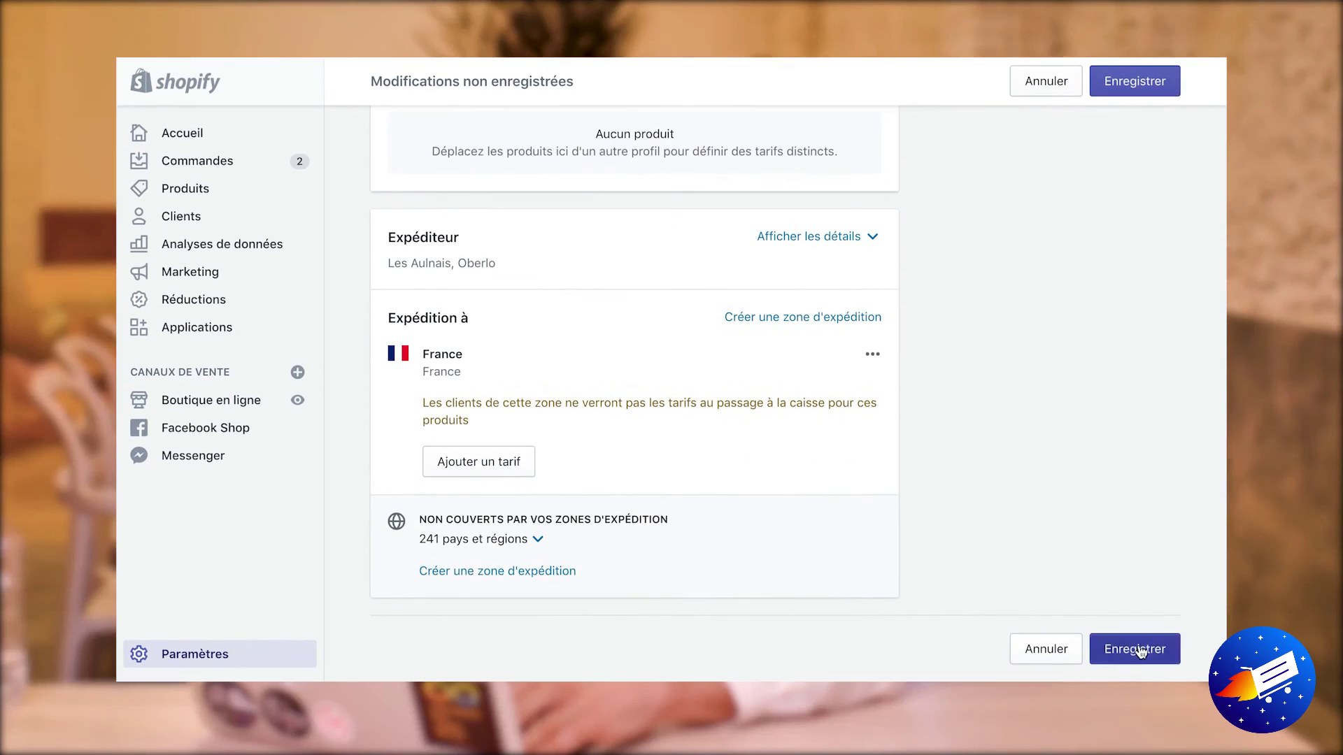
click(1151, 644)
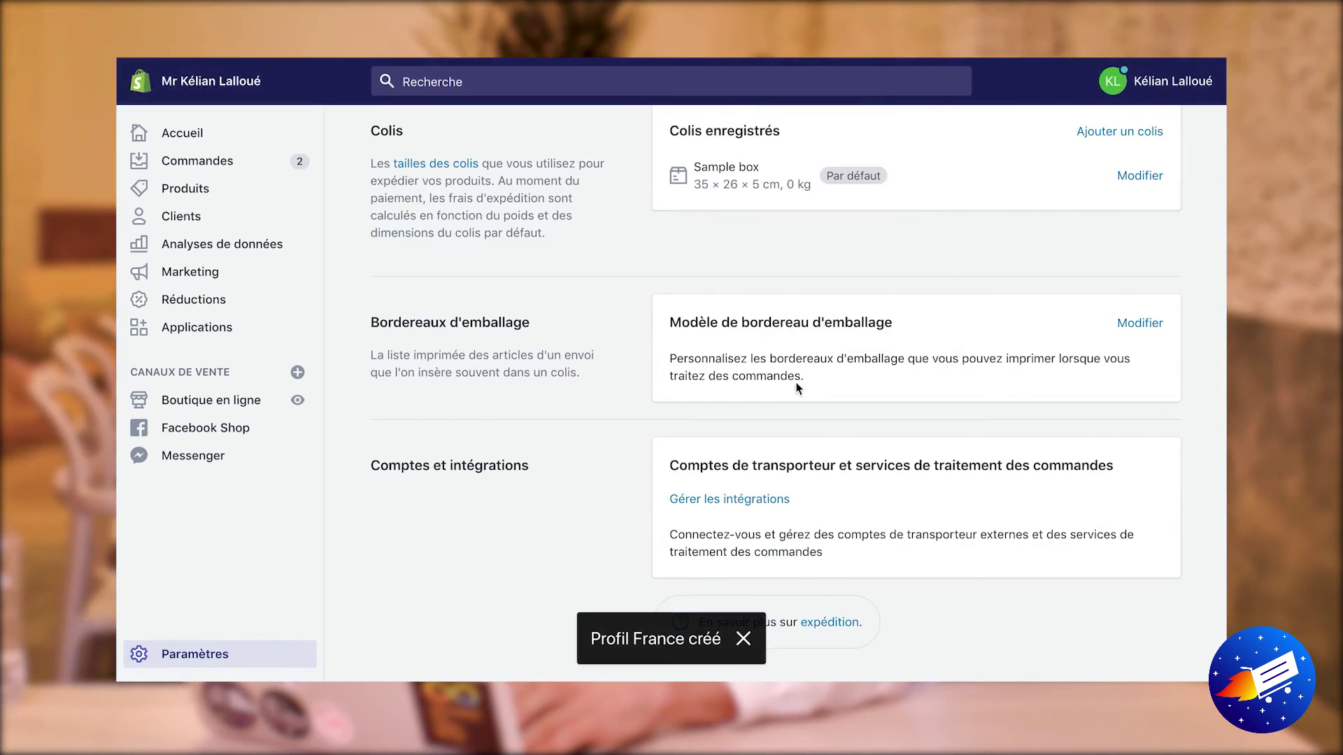
- Open the France profile's rate management and start a custom rate named "Livraison 48h" for the France zone
scroll(884, 258, up, 6)
scroll(885, 273, down, 1)
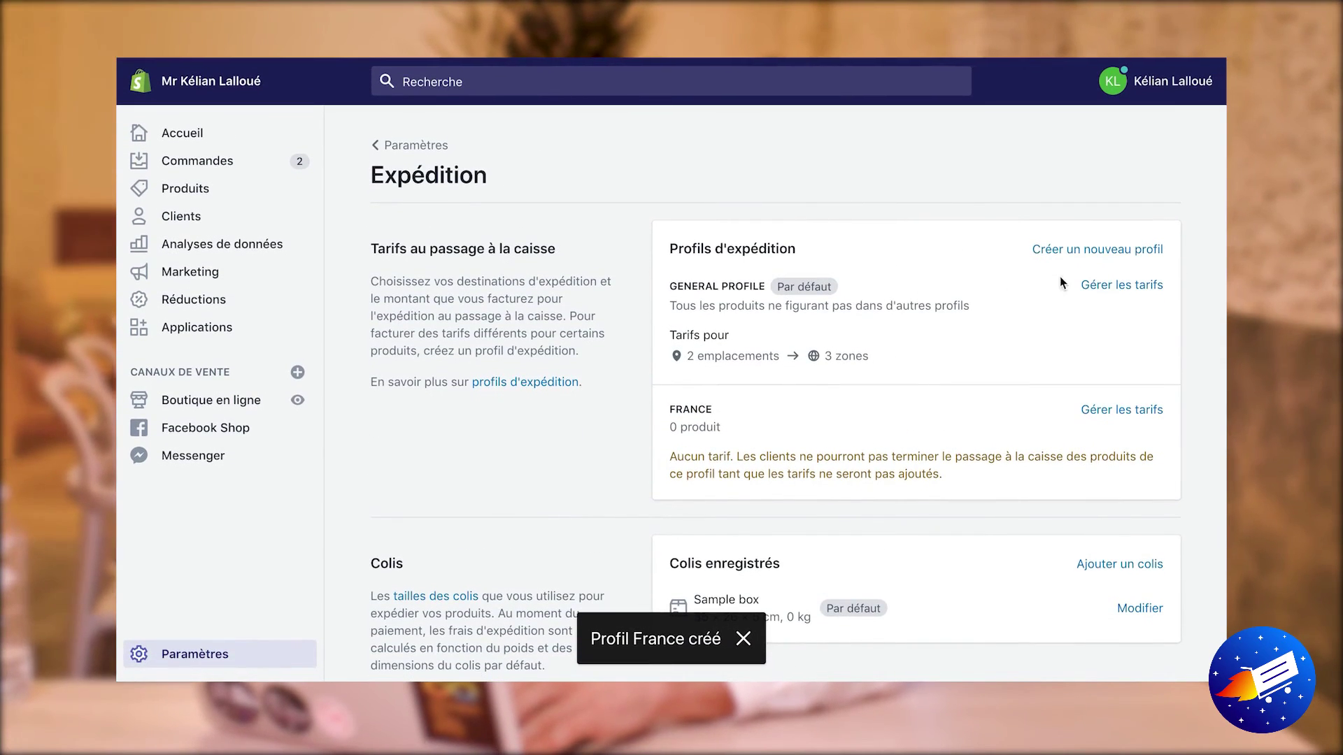
click(1134, 410)
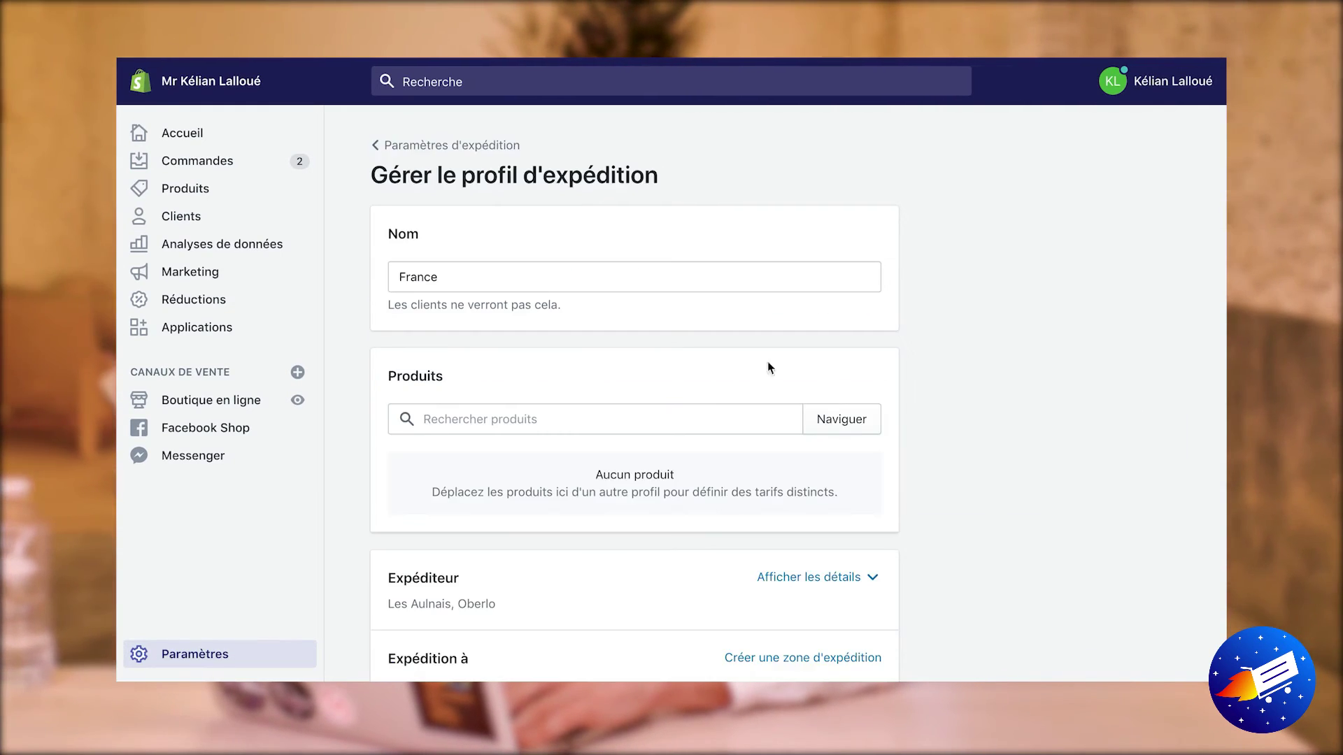
scroll(769, 367, down, 5)
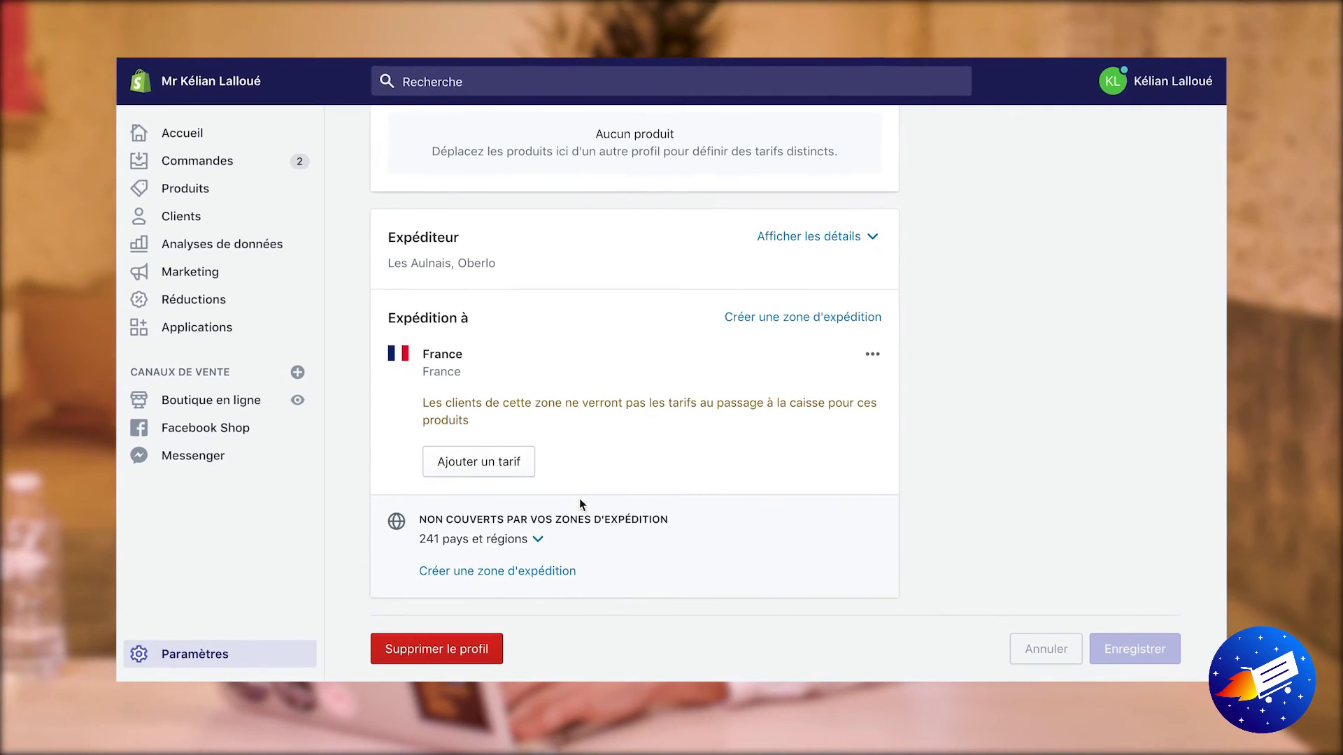
click(505, 467)
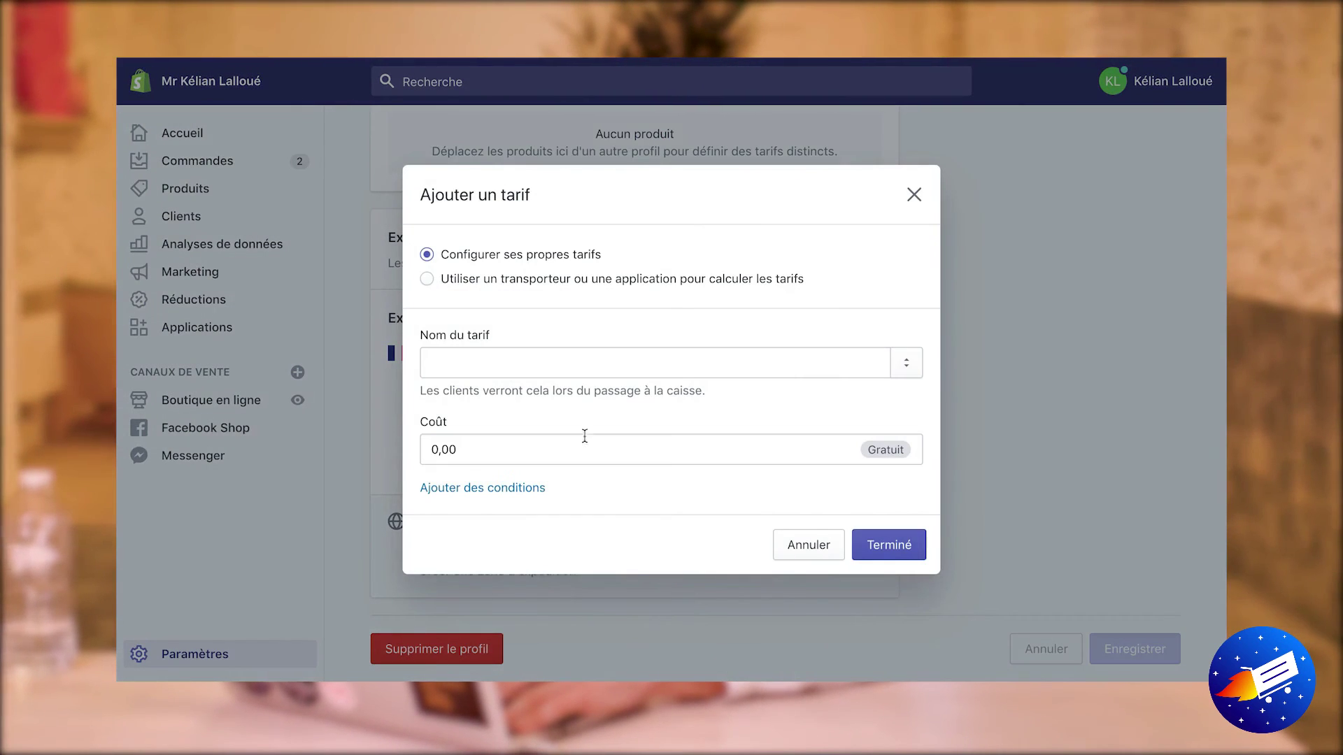
click(557, 362)
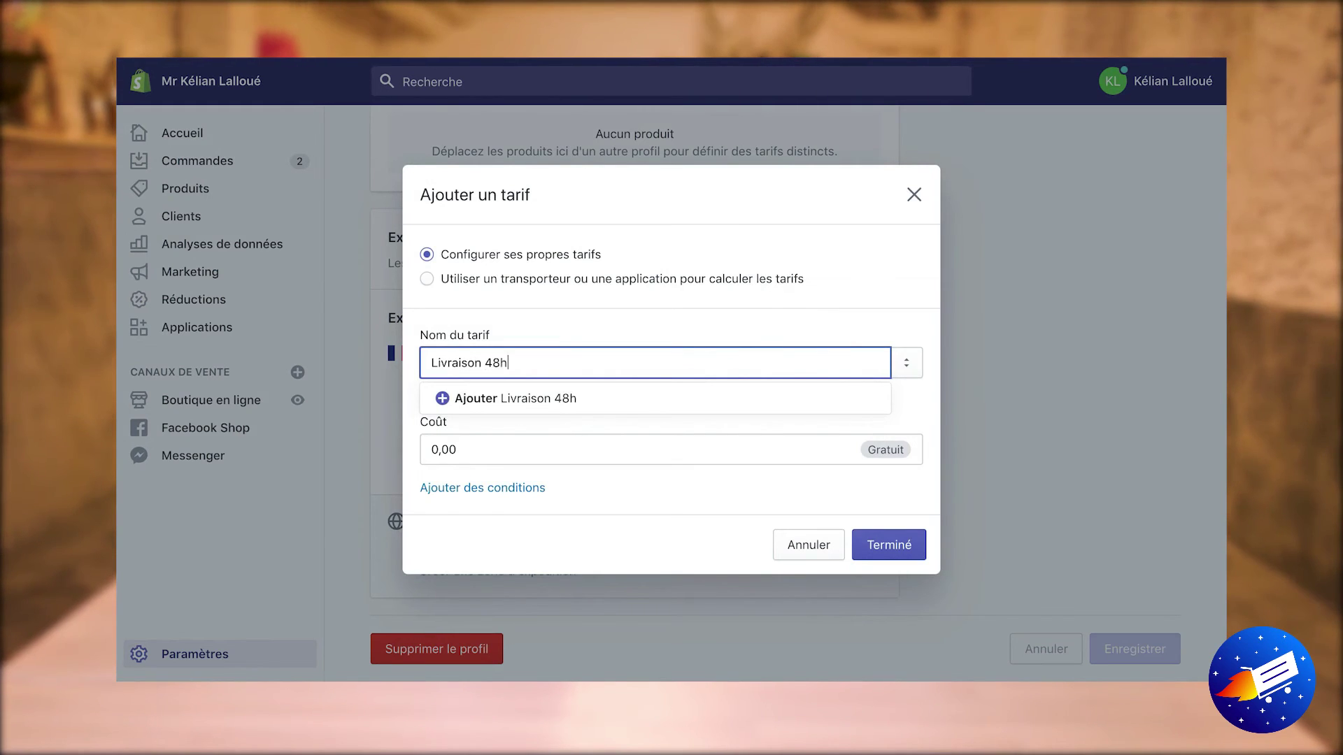
text(Livraison 48h)
click(563, 398)
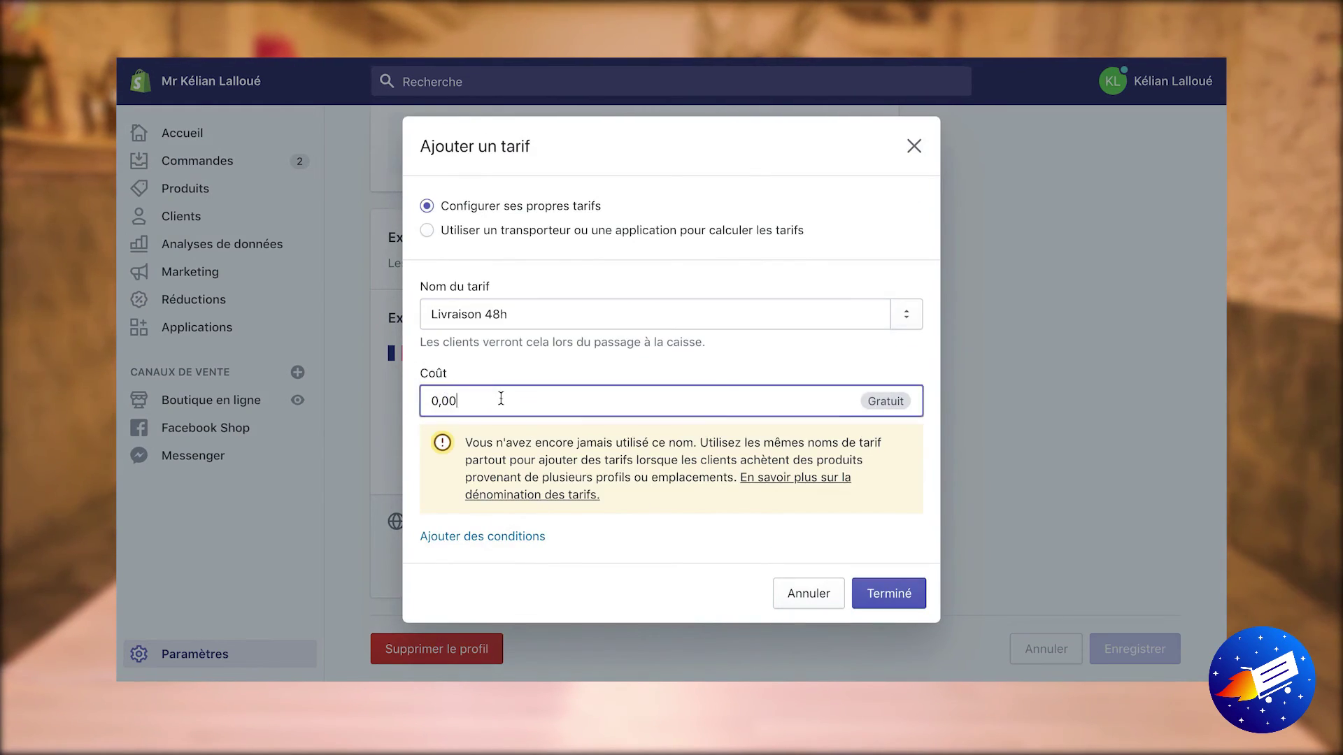
- Set the Livraison 48h rate's cost to 2,99 € and add it to the France zone
key(BackSpace)
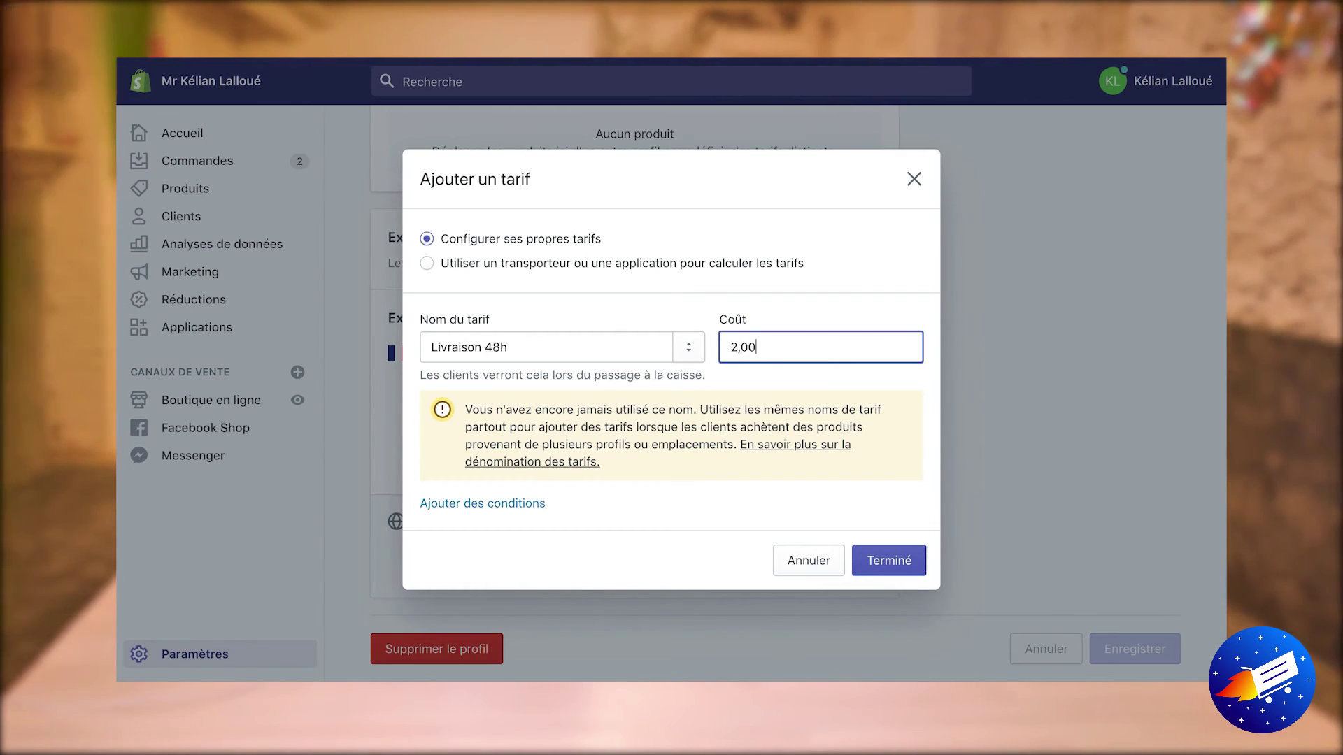
key(BackSpace)
key(BackSpace)
text(99)
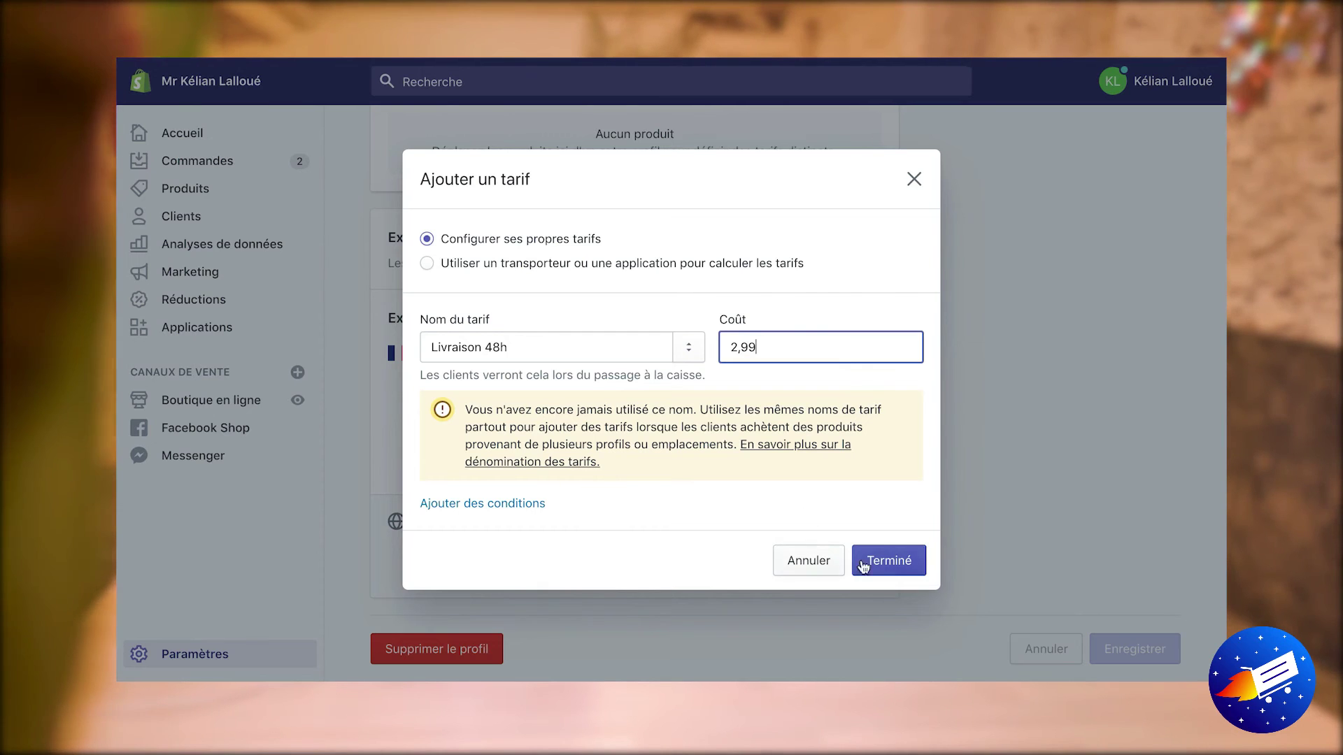
click(900, 561)
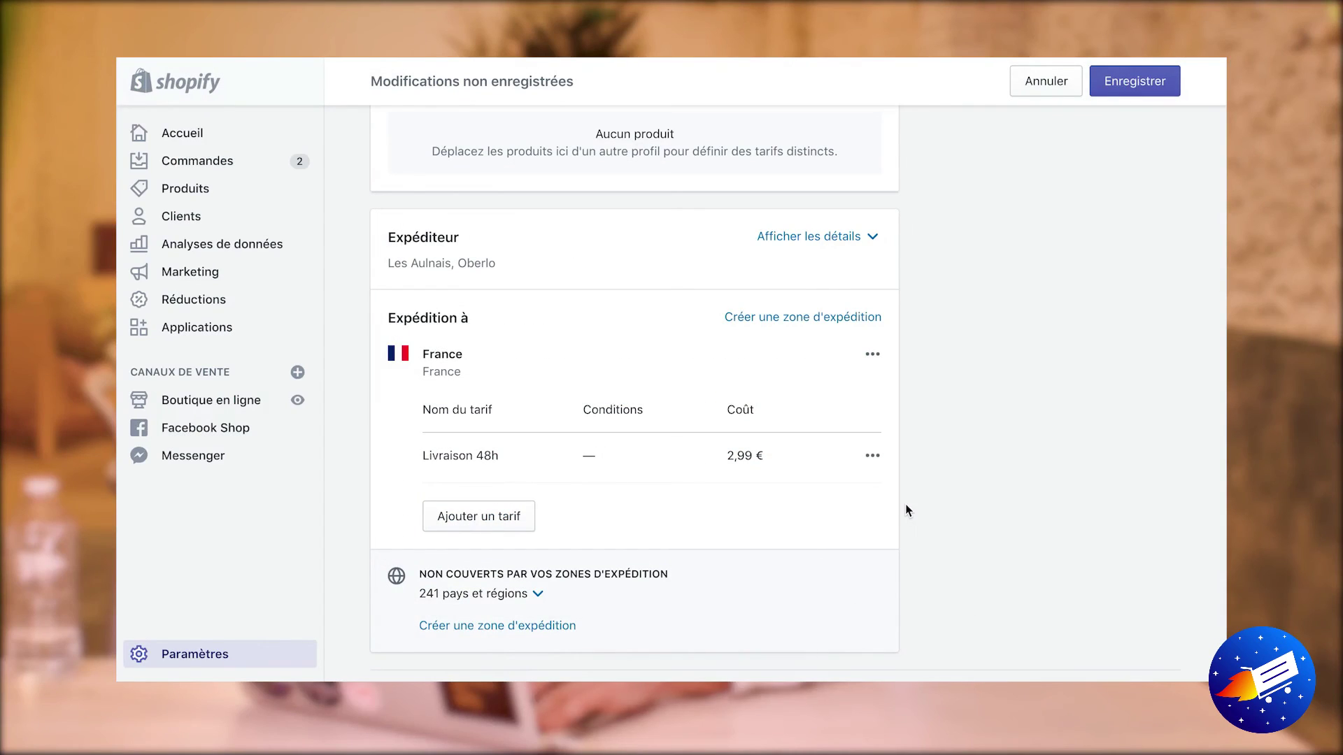
- Save the changes to the France shipping profile, staying on the page instead of discarding them
scroll(906, 511, up, 5)
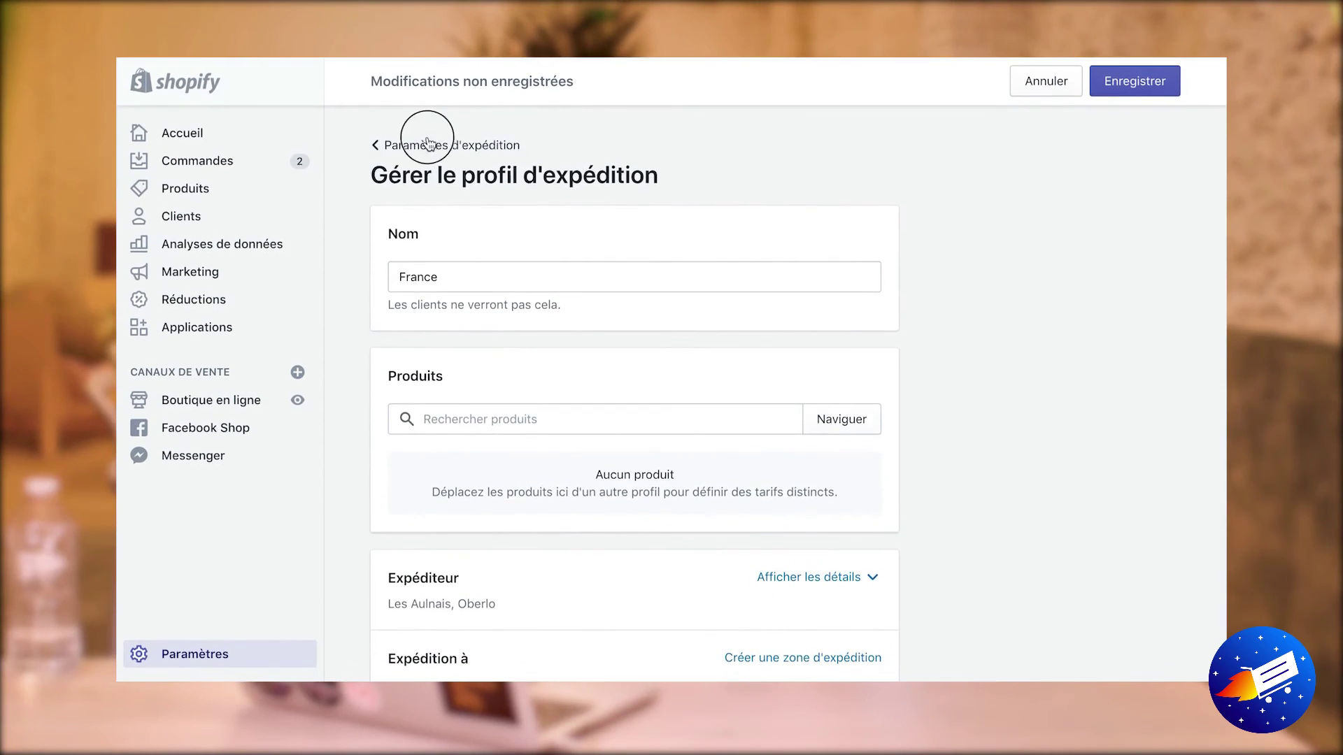
click(428, 143)
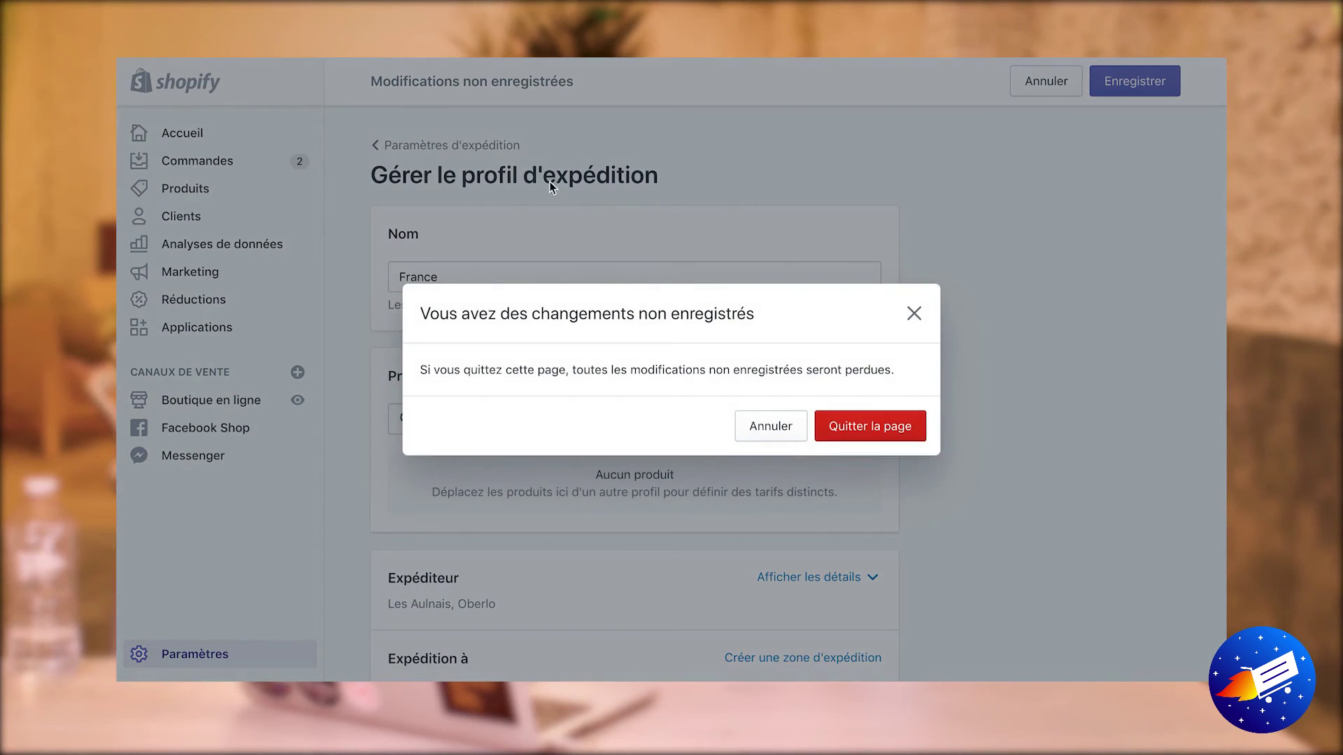
click(742, 433)
click(1126, 88)
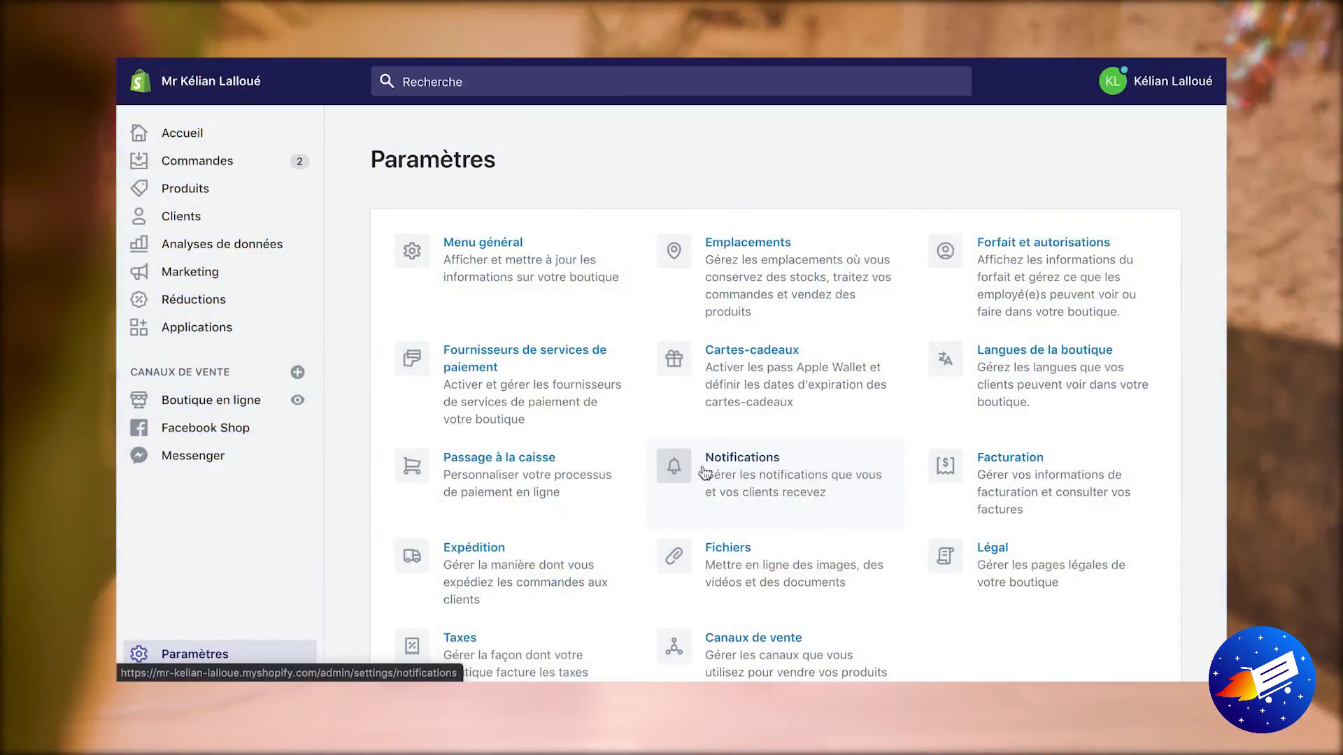
- Open the store's notification settings and review the customer order notification templates
click(736, 455)
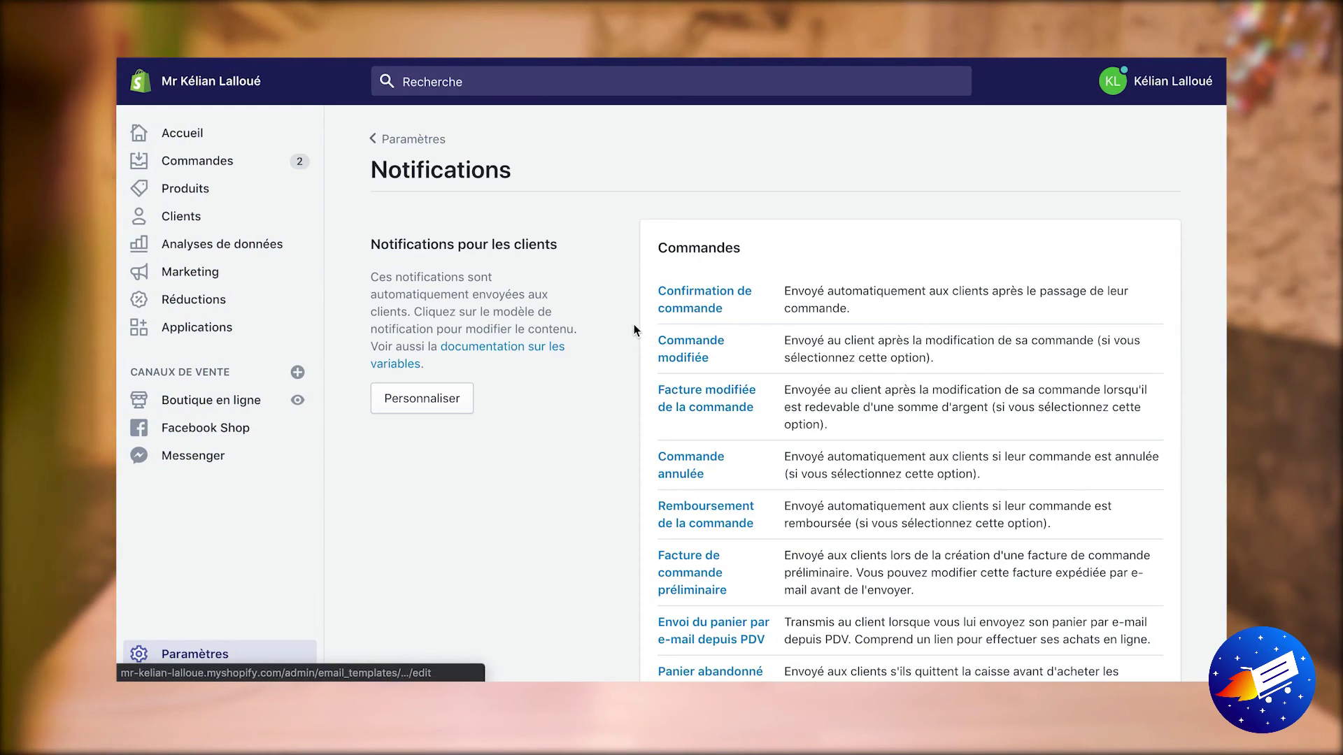
scroll(721, 346, down, 4)
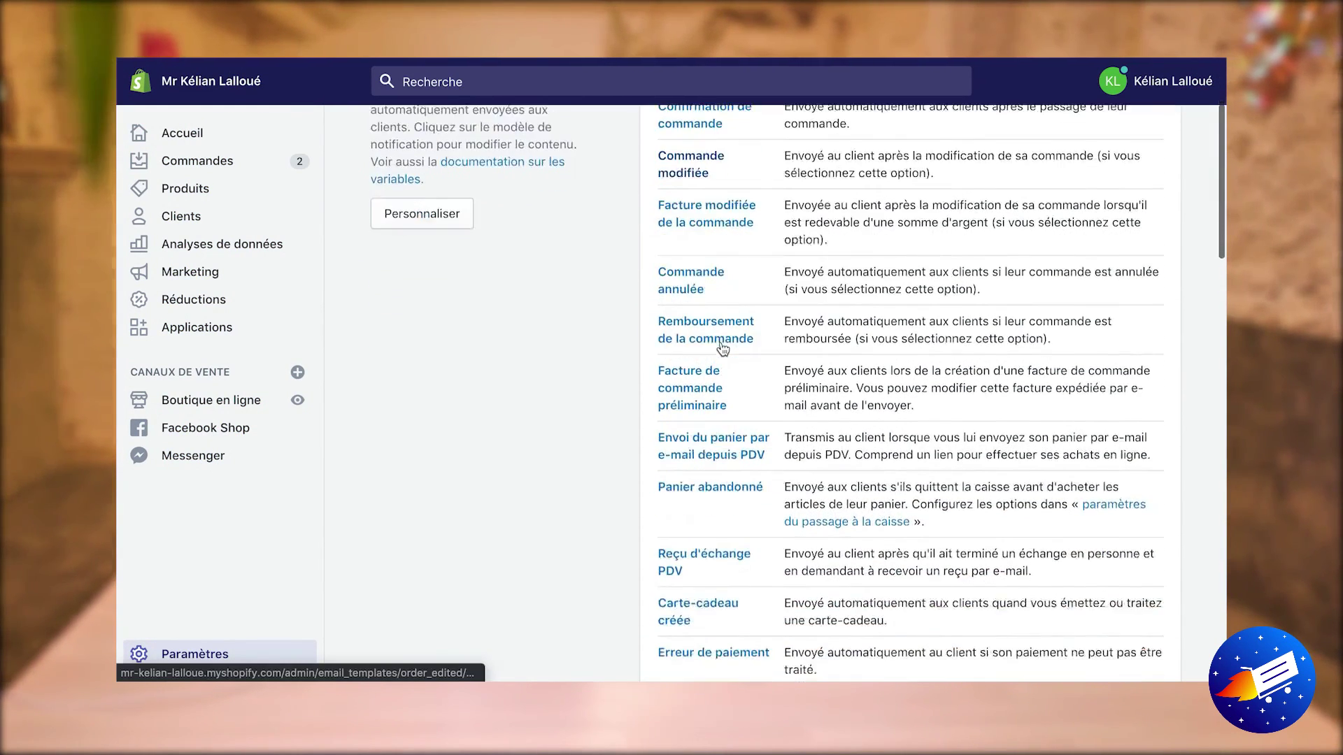
scroll(722, 348, up, 1)
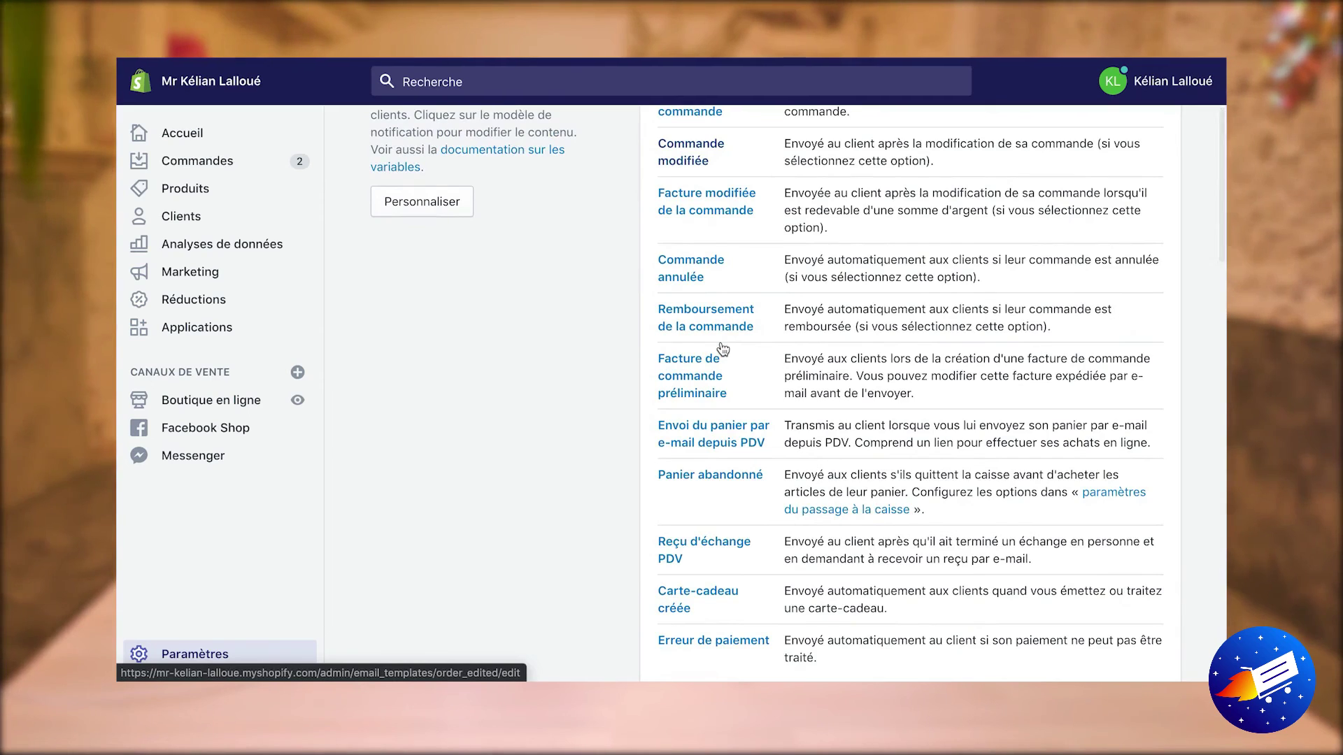
- Open the "Confirmation de commande" notification template and review its e-mail preview through the order summary and customer information, closing the preview when done
scroll(723, 349, up, 3)
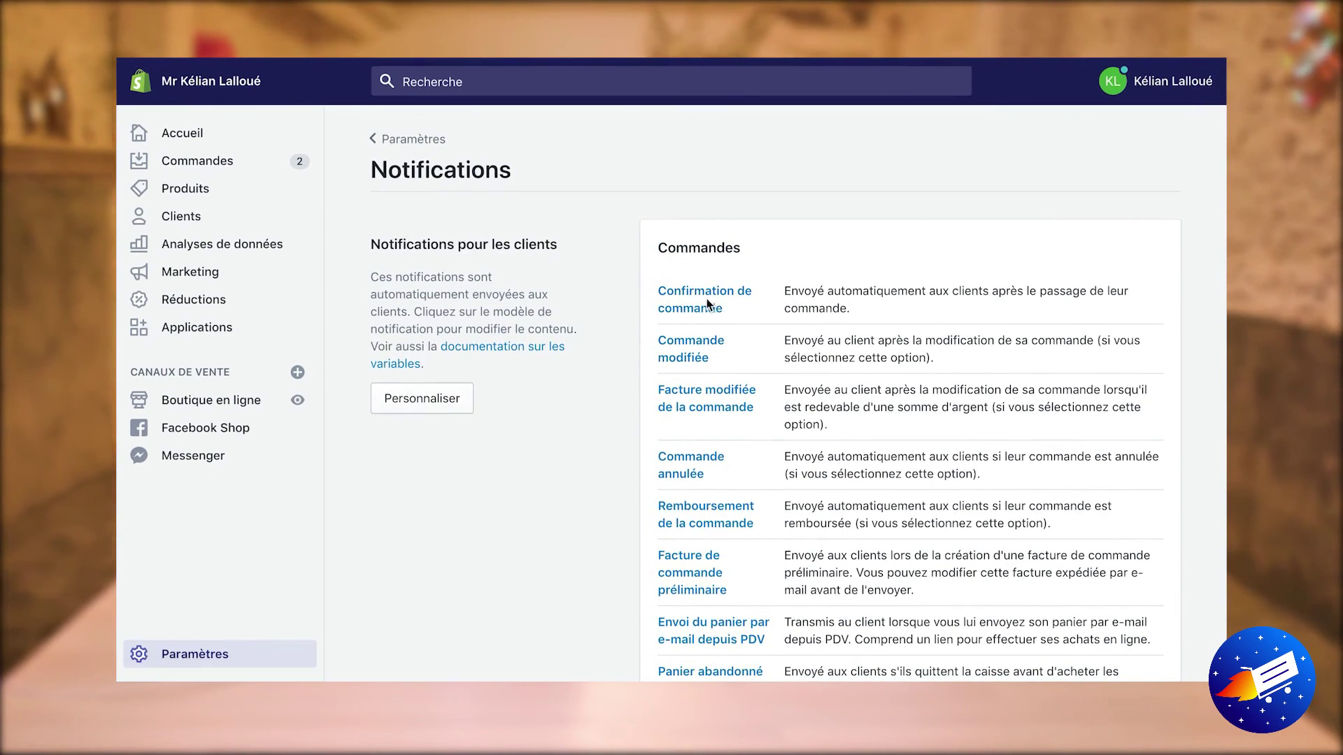
click(698, 299)
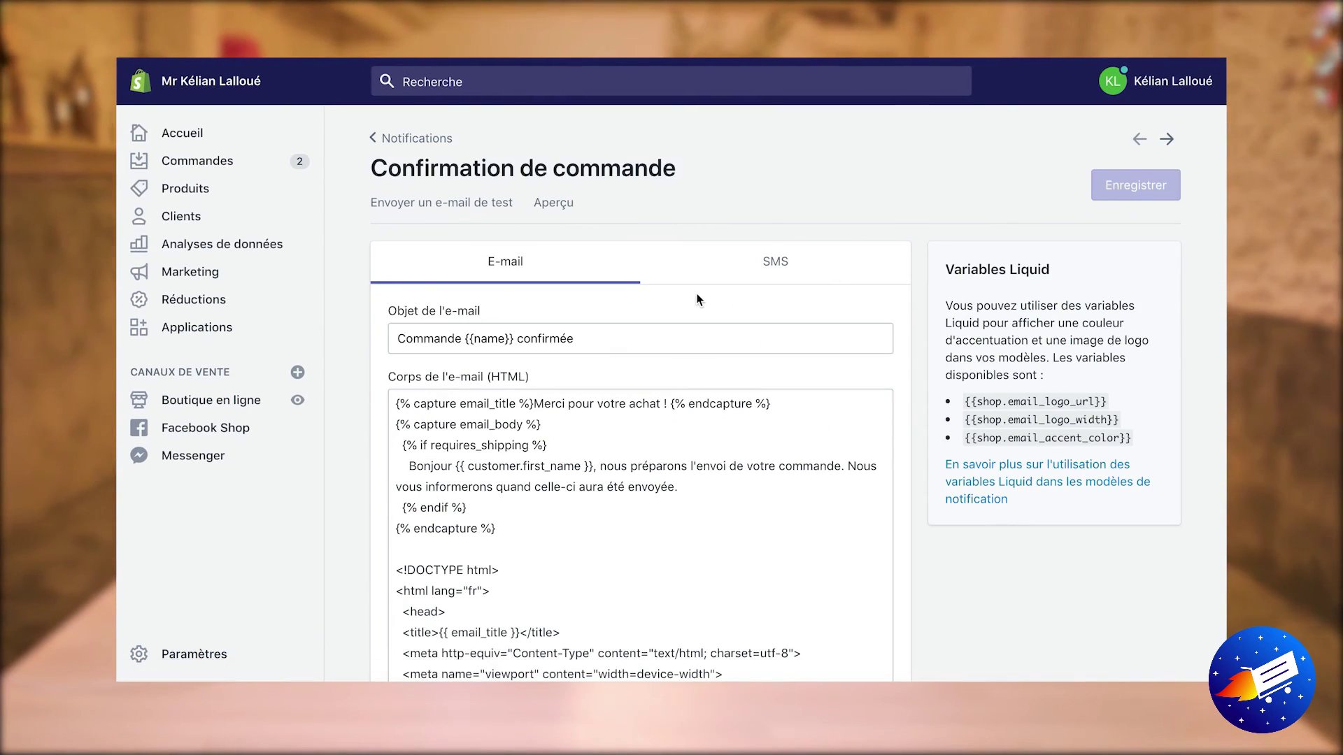
click(547, 210)
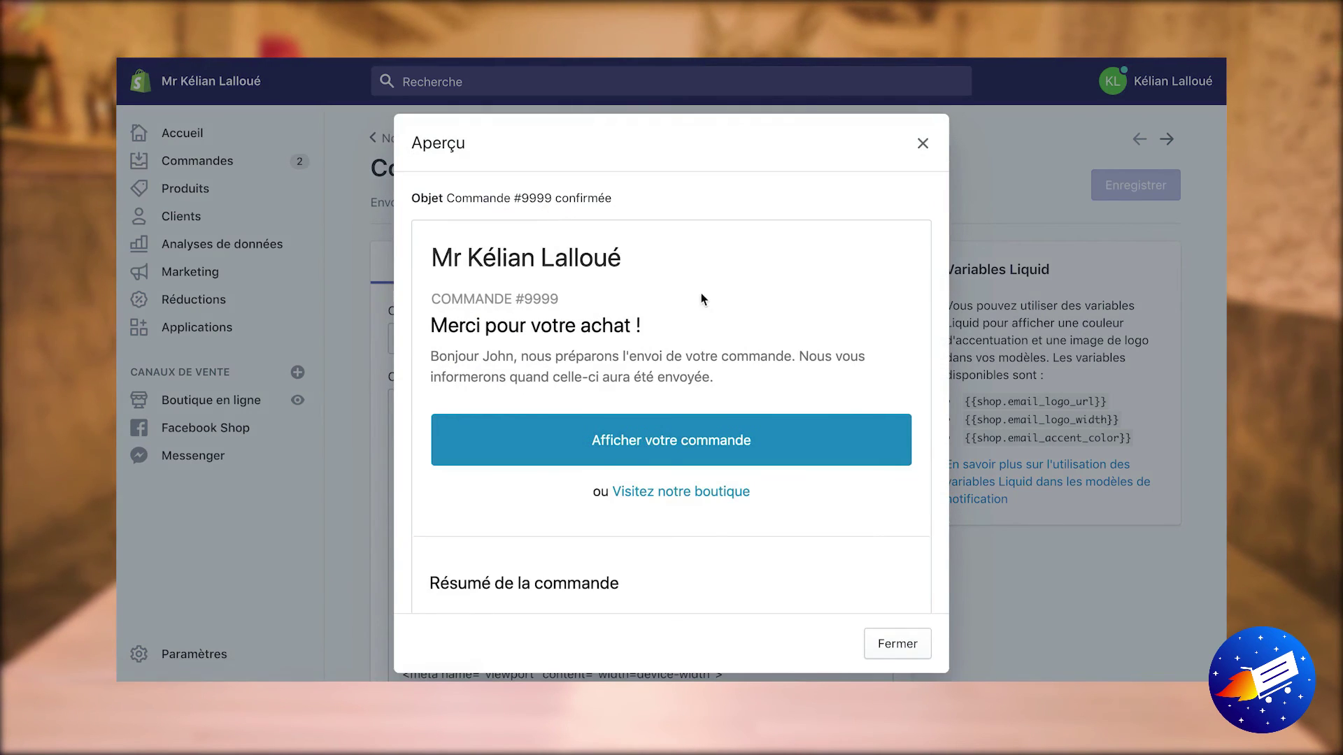
scroll(707, 308, down, 3)
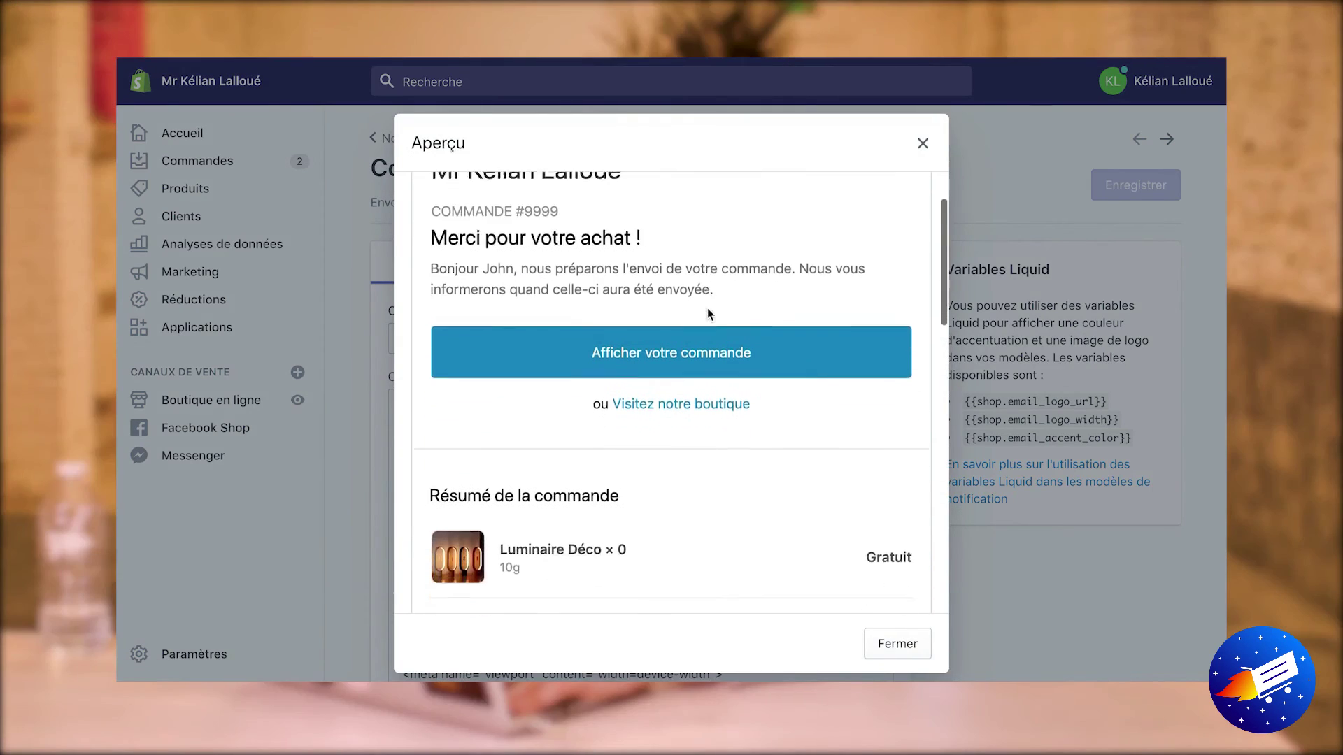
scroll(708, 313, down, 6)
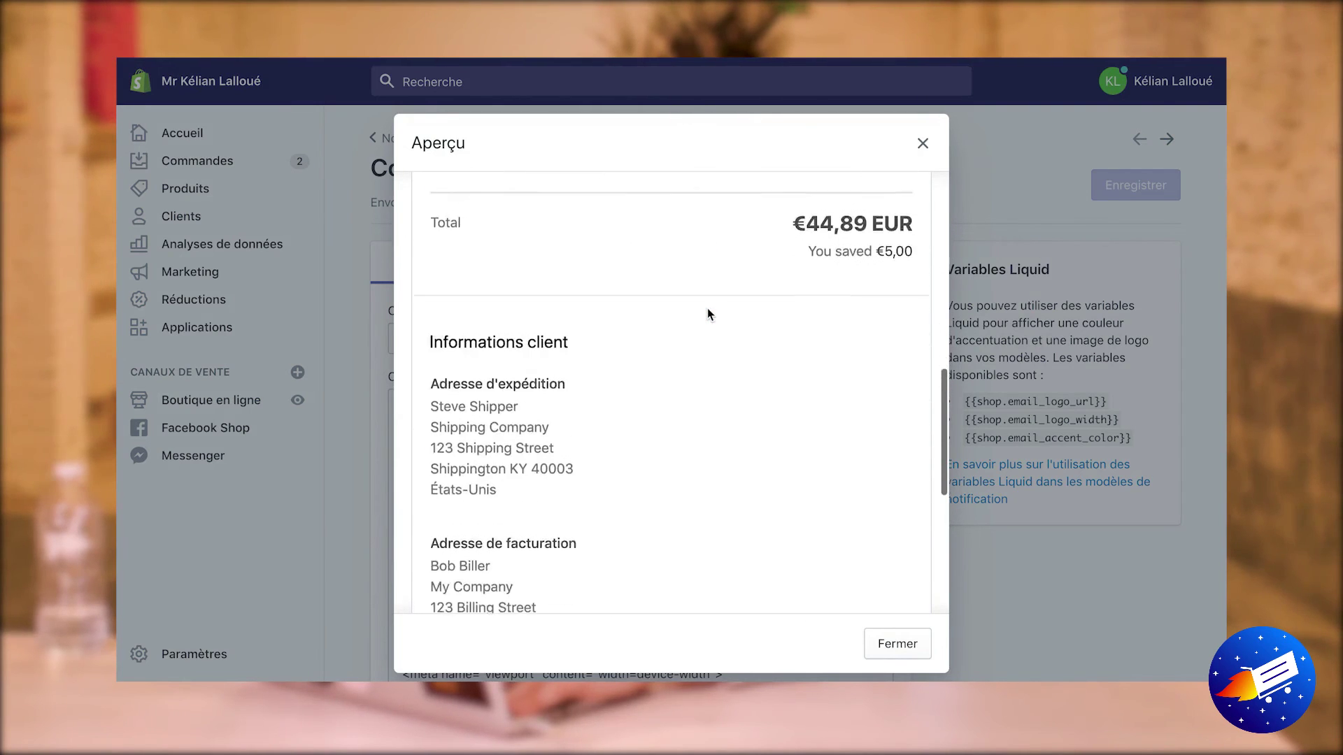
scroll(709, 313, up, 1)
scroll(707, 313, up, 10)
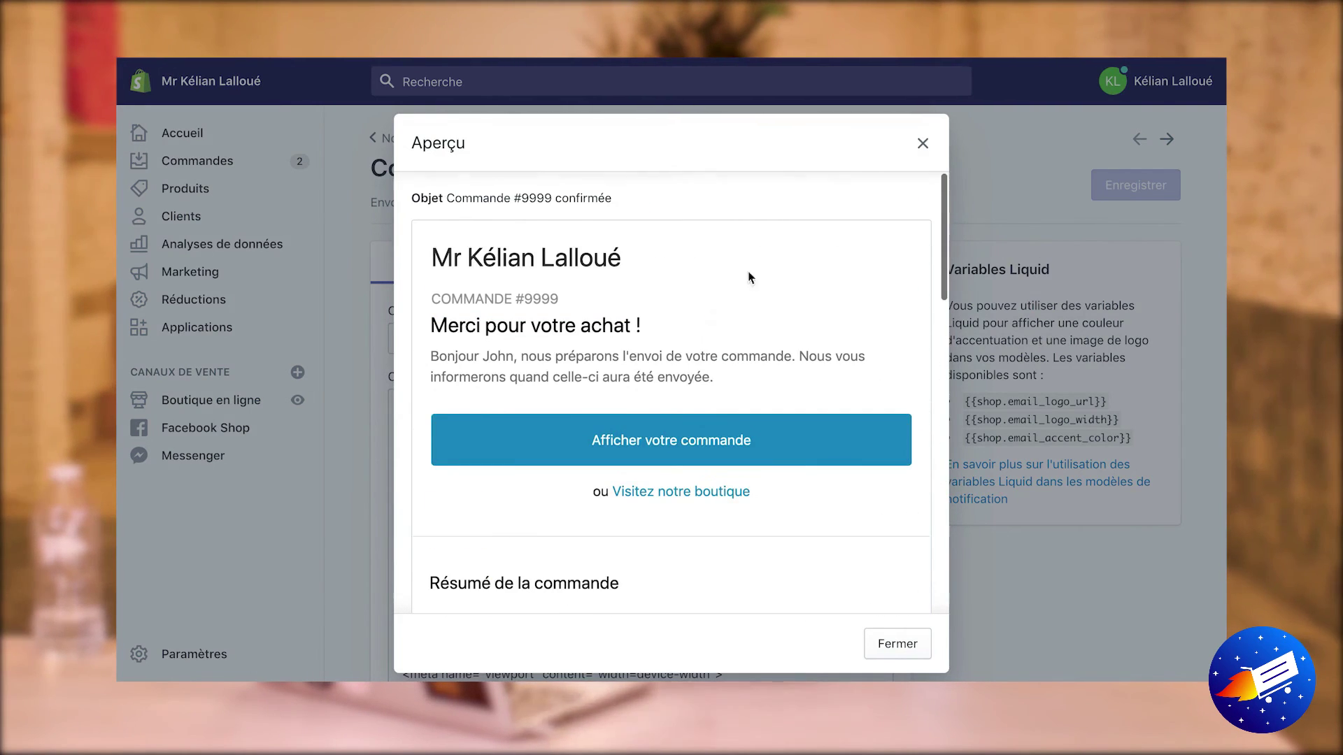
click(921, 142)
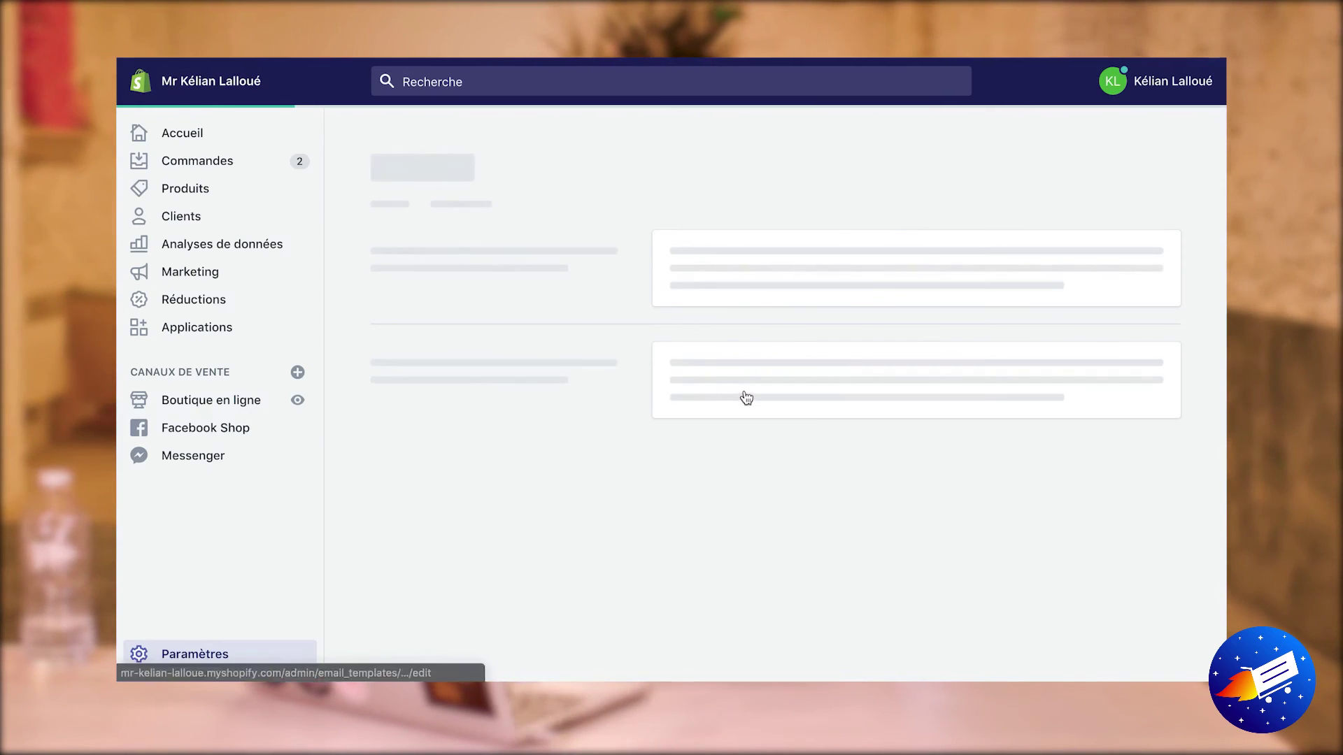